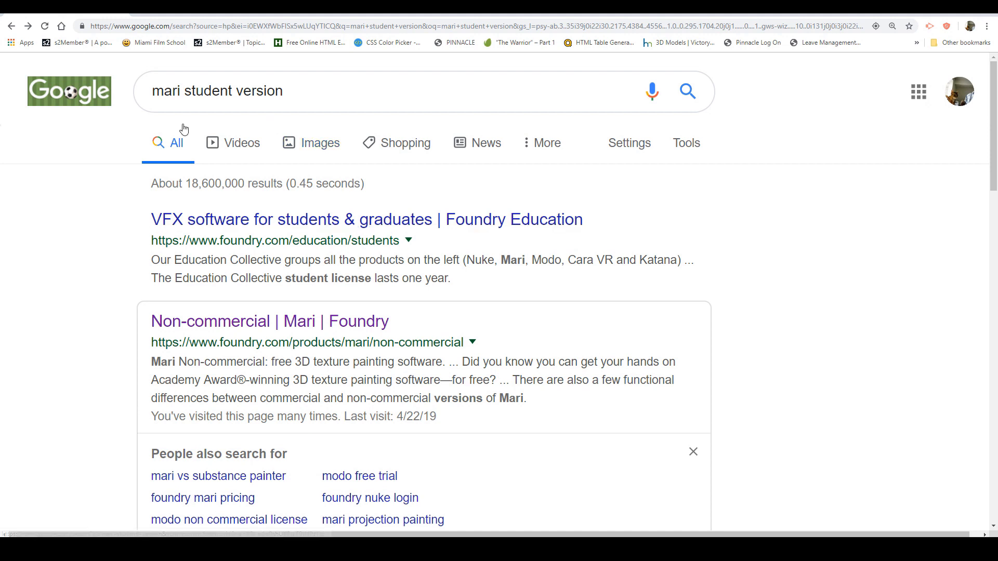
# Step: Open Foundry's Mari Non-commercial page from the search results and review its description and the option to get the software
pyautogui.click(313, 91)
pyautogui.tripleClick(312, 91)
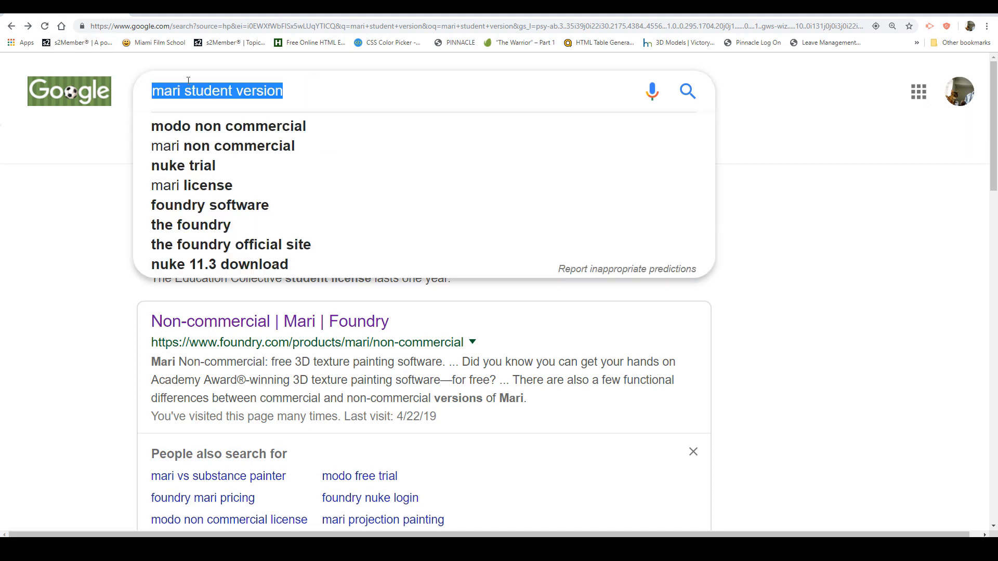
pyautogui.click(83, 183)
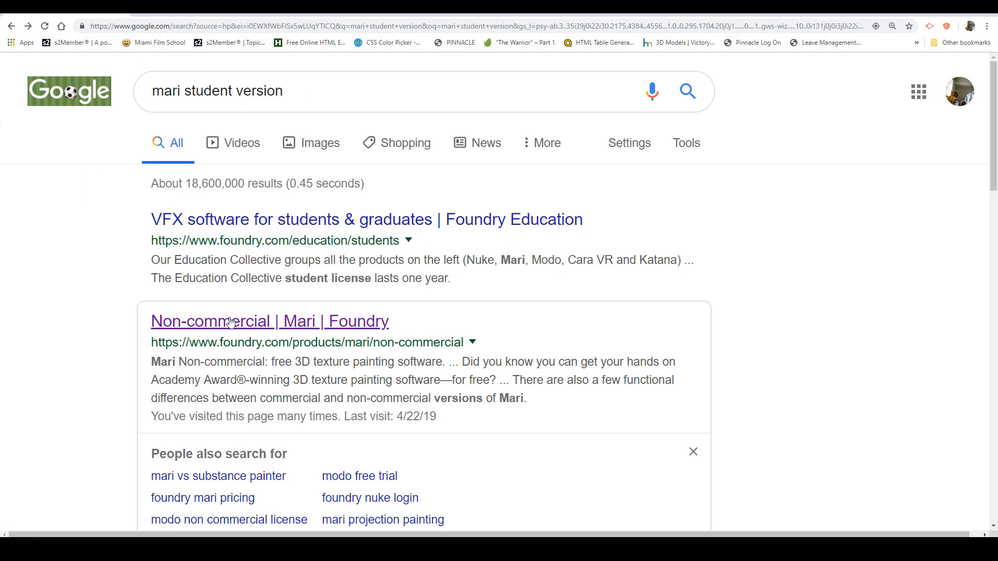
pyautogui.click(289, 325)
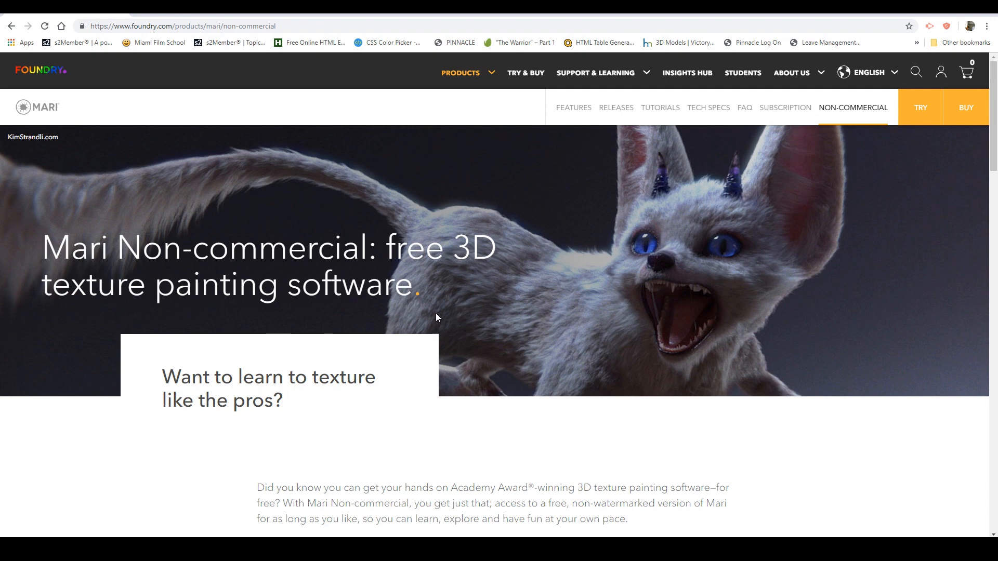
pyautogui.scroll(-8, 310, 371)
pyautogui.scroll(5, 311, 369)
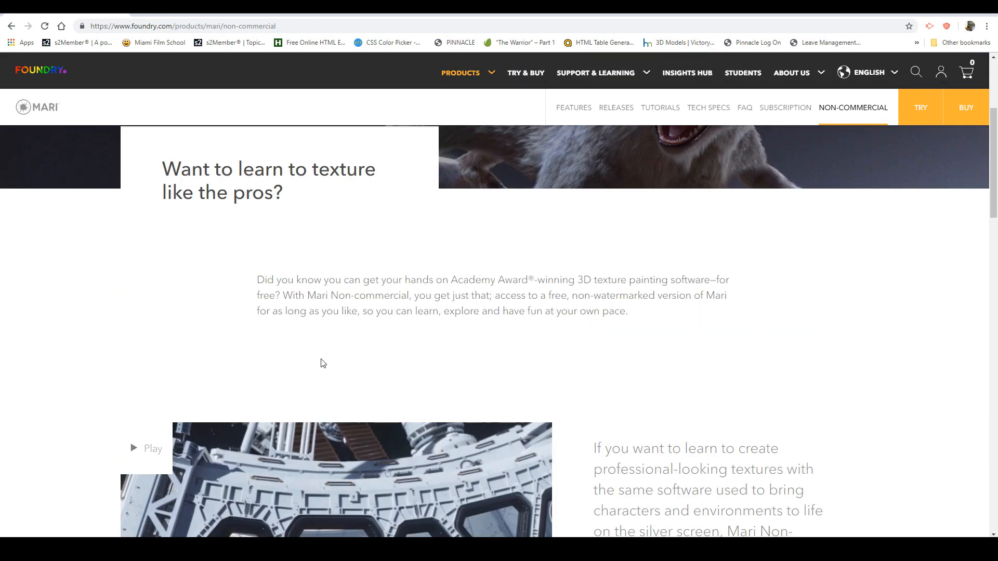
pyautogui.scroll(-5, 320, 359)
pyautogui.scroll(5, 320, 359)
pyautogui.scroll(-4, 675, 499)
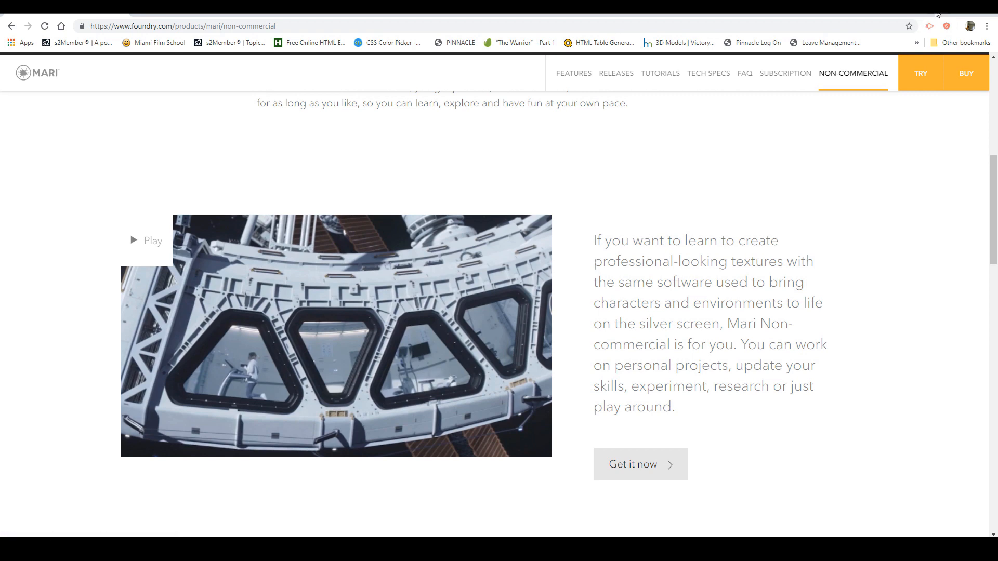
pyautogui.scroll(8, 816, 404)
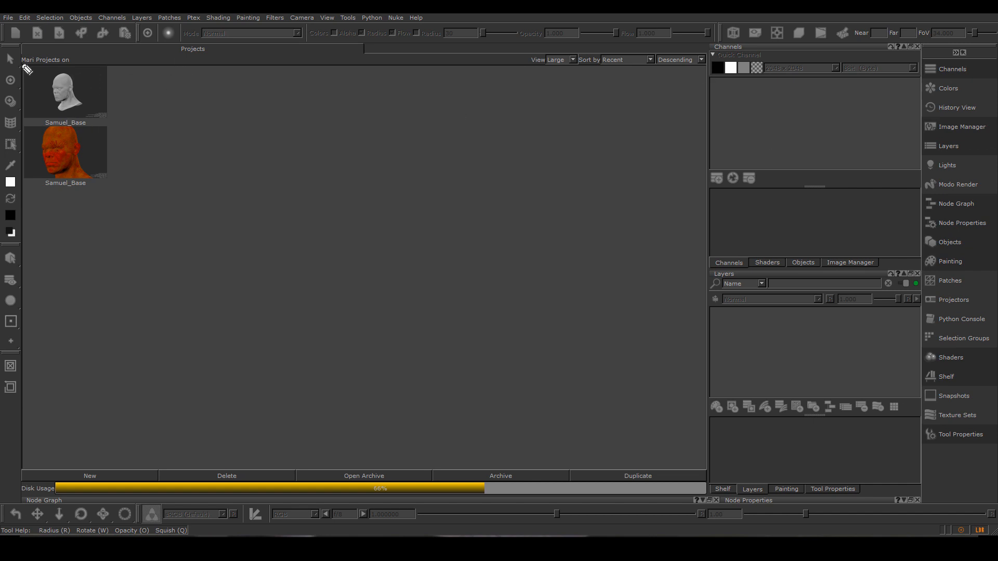
pyautogui.moveTo(9, 52)
pyautogui.mouseDown()
pyautogui.moveTo(136, 83)
pyautogui.moveTo(106, 130)
pyautogui.moveTo(22, 66)
pyautogui.moveTo(36, 40)
pyautogui.mouseUp()
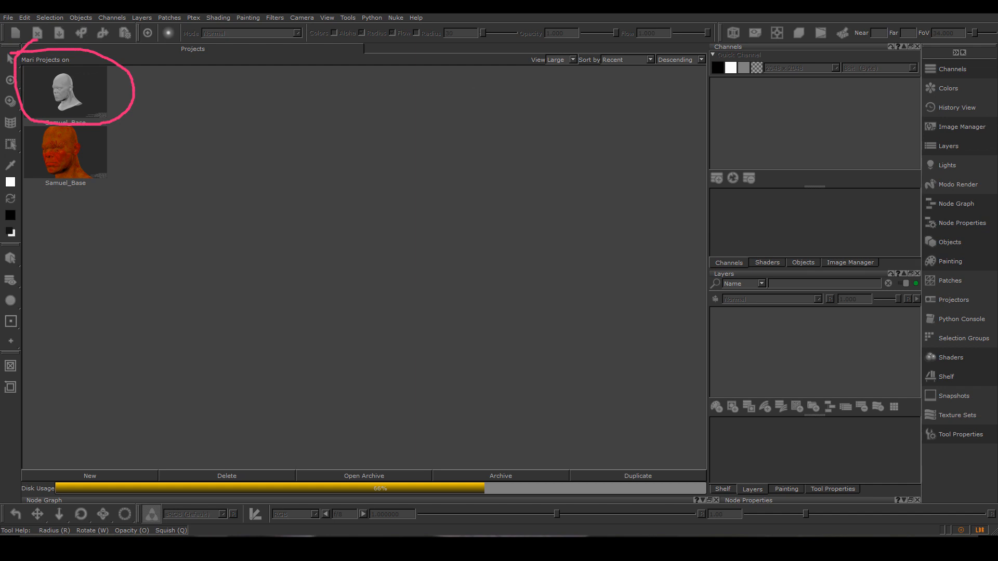
pyautogui.press('Escape')
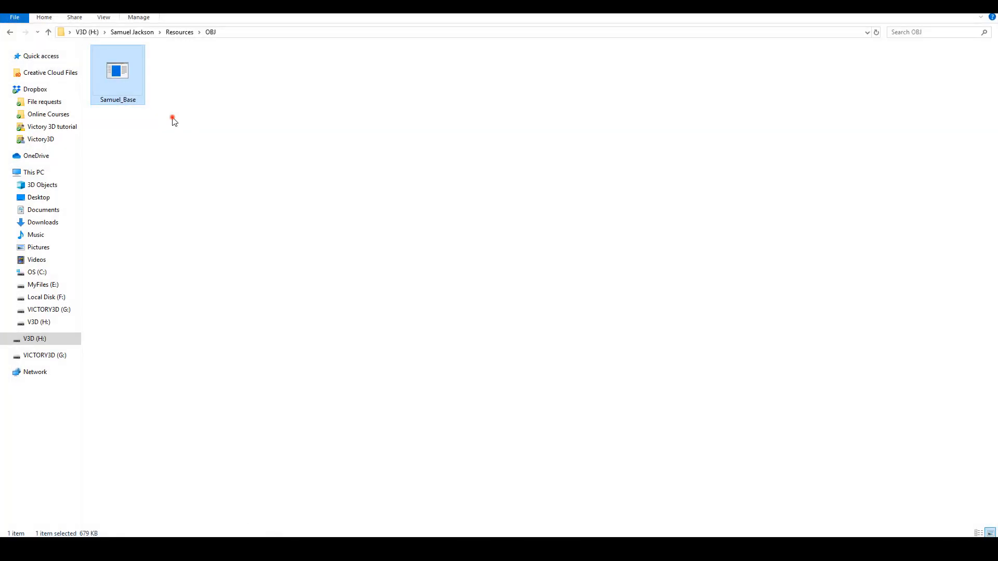
# Step: Check the Samuel_Base model file in the Resources/OBJ folder, and return to Mari
pyautogui.click(136, 90)
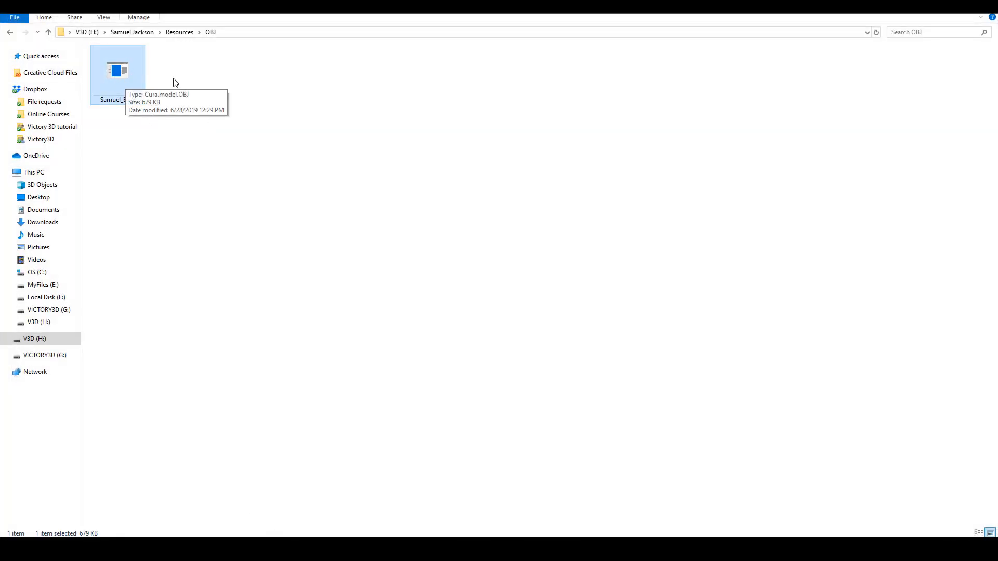
pyautogui.click(243, 77)
pyautogui.click(112, 85)
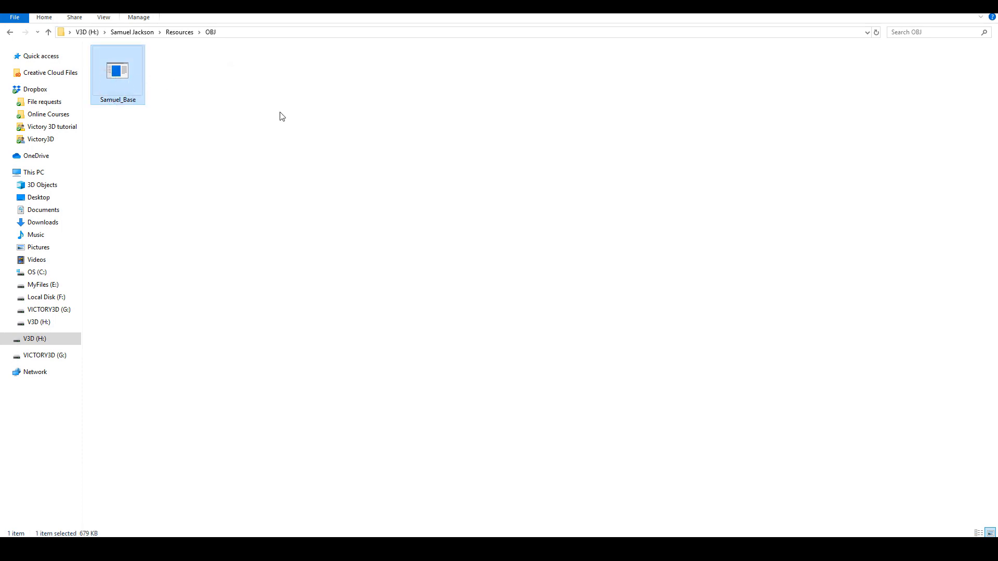
pyautogui.click(928, 11)
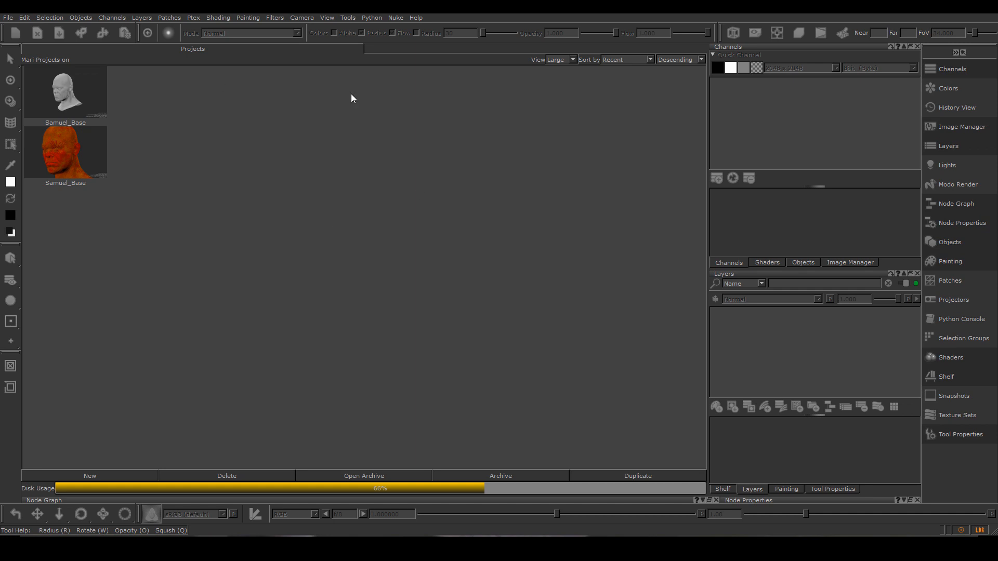
# Step: Start a new project and name it Practice
pyautogui.click(10, 17)
pyautogui.click(51, 30)
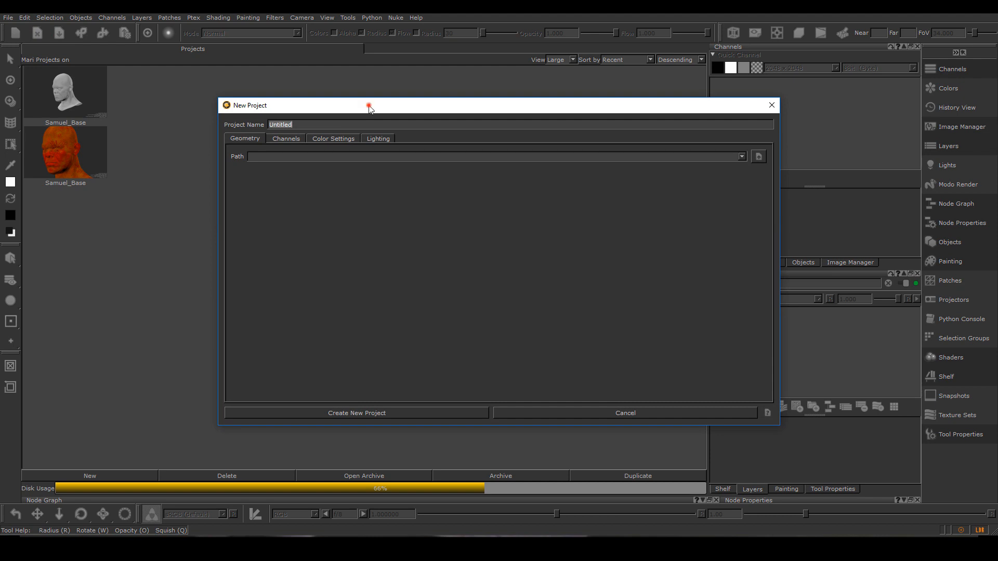
pyautogui.moveTo(369, 107); pyautogui.dragTo(347, 106)
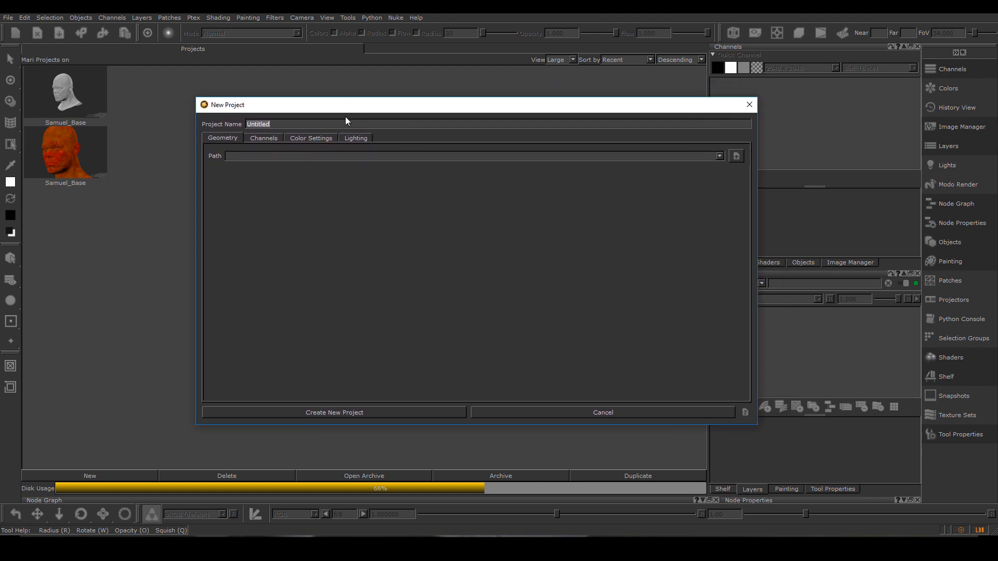
pyautogui.doubleClick(279, 127)
pyautogui.write('Practice')
# Step: Load Samuel_Base.OBJ from H:/Samuel Jackson/Resources/OBJ as the project's geometry
pyautogui.click(737, 157)
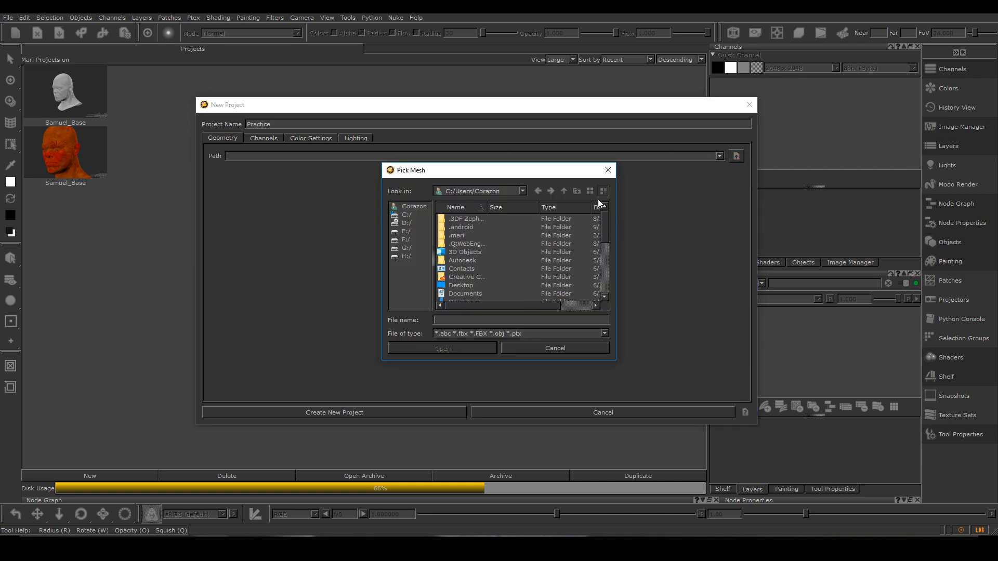
pyautogui.click(405, 256)
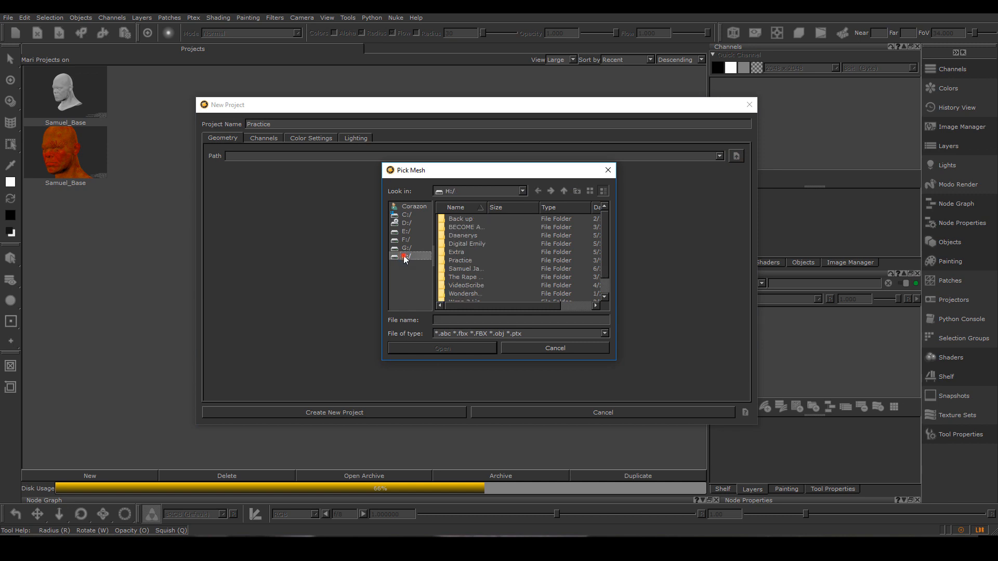
pyautogui.doubleClick(487, 203)
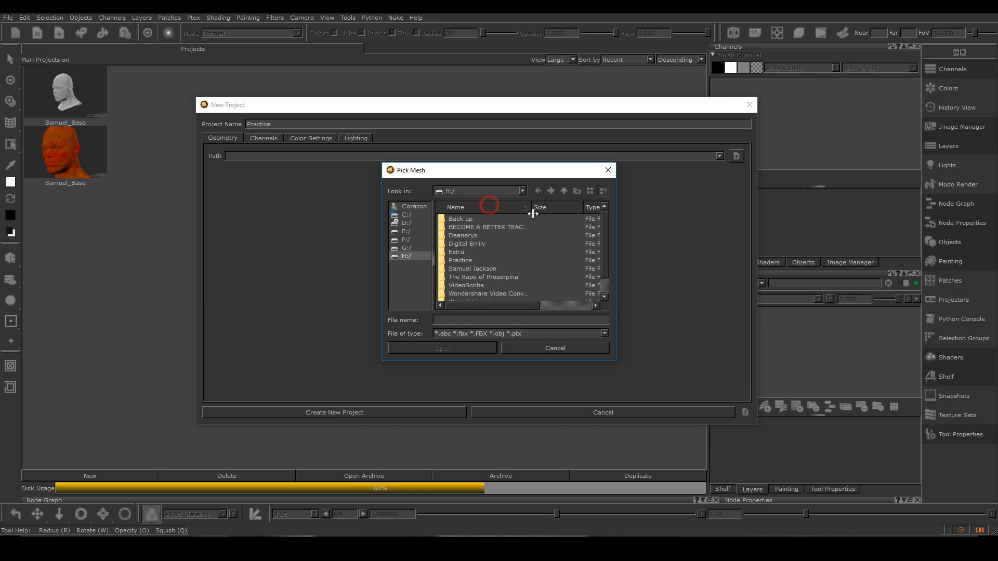
pyautogui.doubleClick(482, 267)
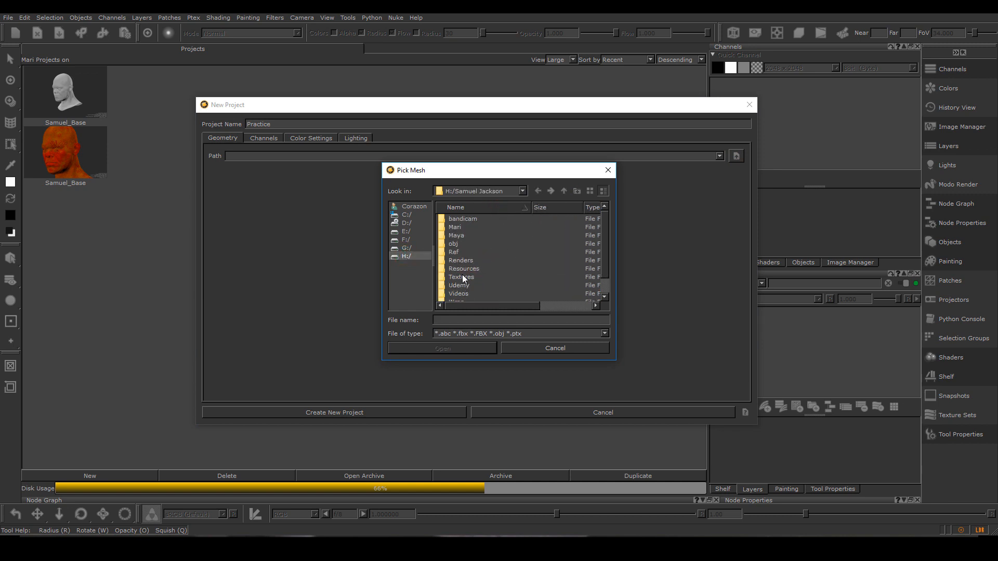
pyautogui.doubleClick(466, 269)
pyautogui.doubleClick(465, 228)
pyautogui.click(474, 220)
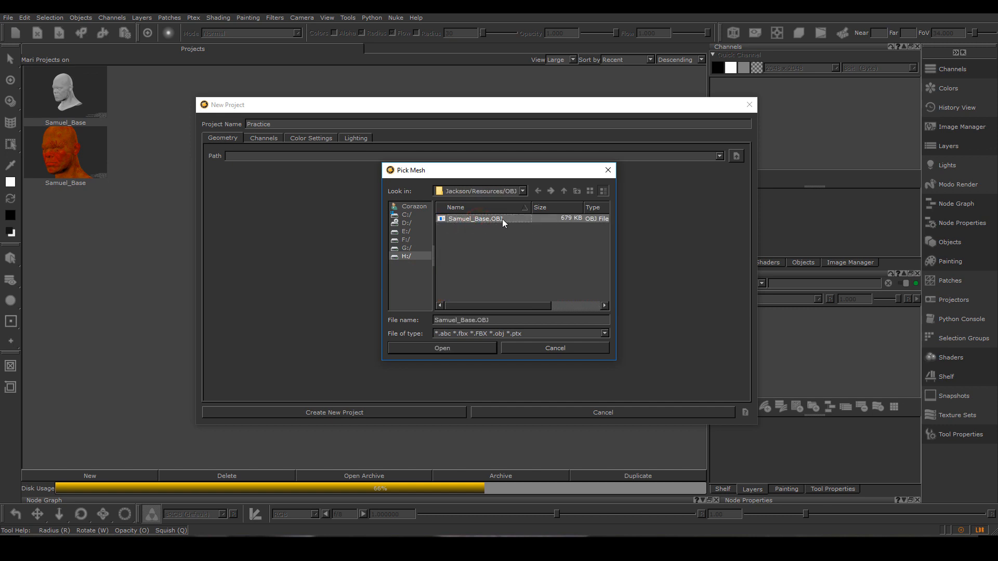
pyautogui.click(446, 351)
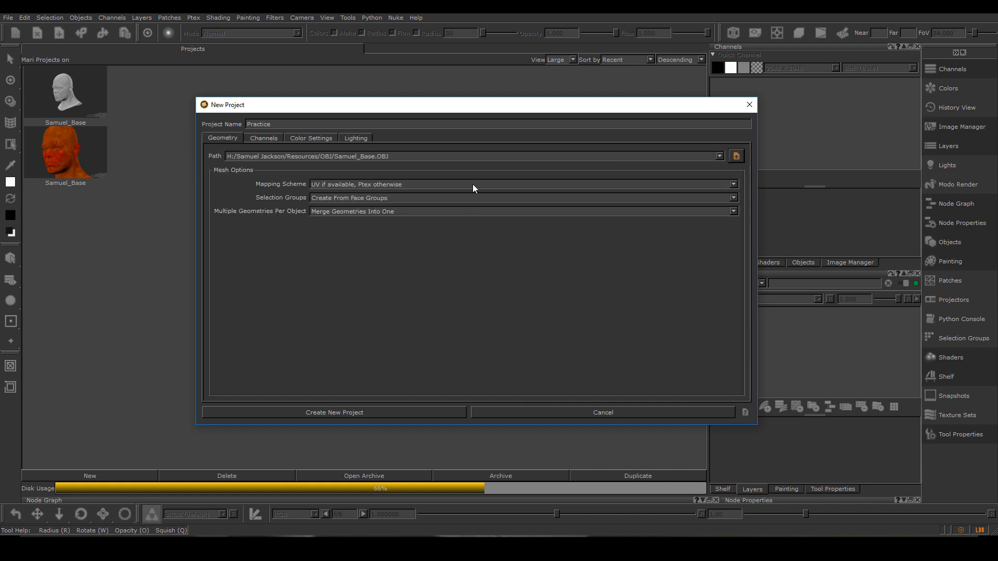
# Step: Exclude Bump, Roughness and Specular from the channels to create, keeping only Base Color
pyautogui.click(262, 138)
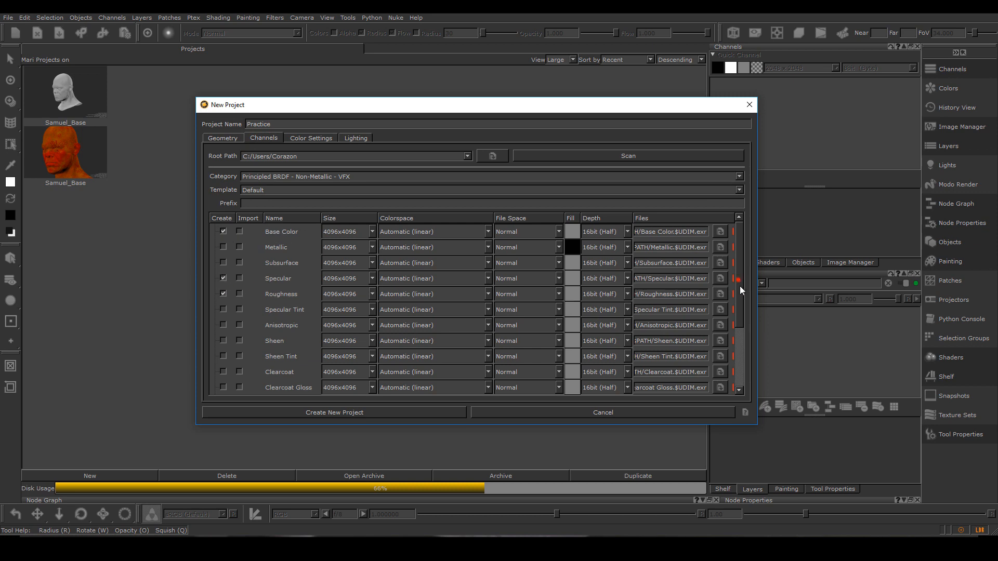
pyautogui.moveTo(740, 286); pyautogui.dragTo(740, 357)
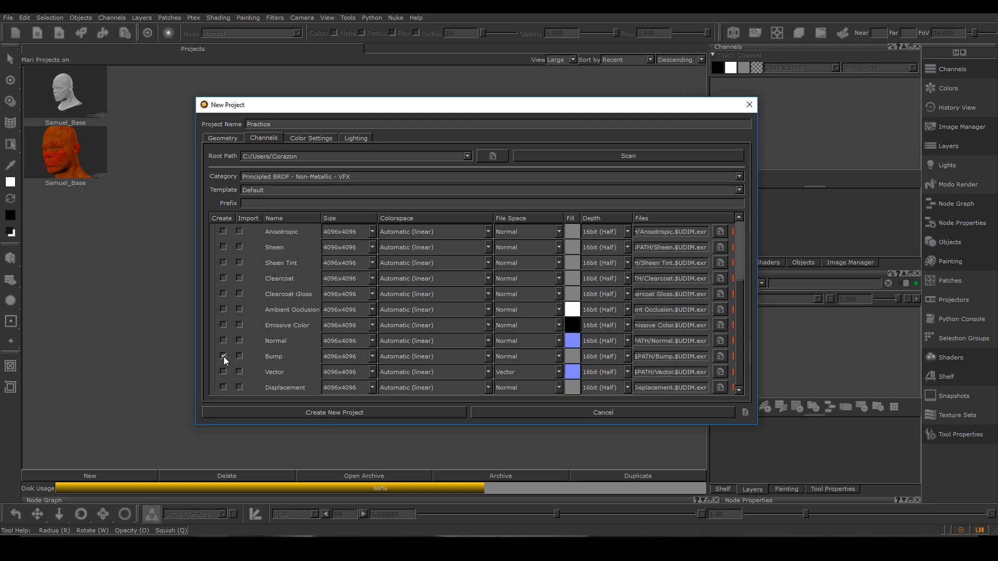
pyautogui.moveTo(743, 347); pyautogui.dragTo(736, 283)
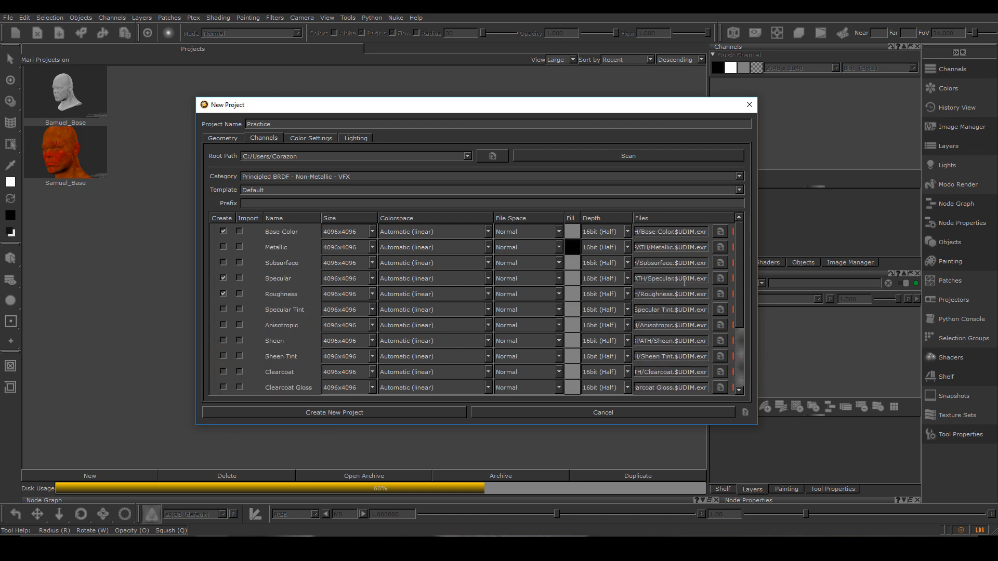
pyautogui.click(224, 294)
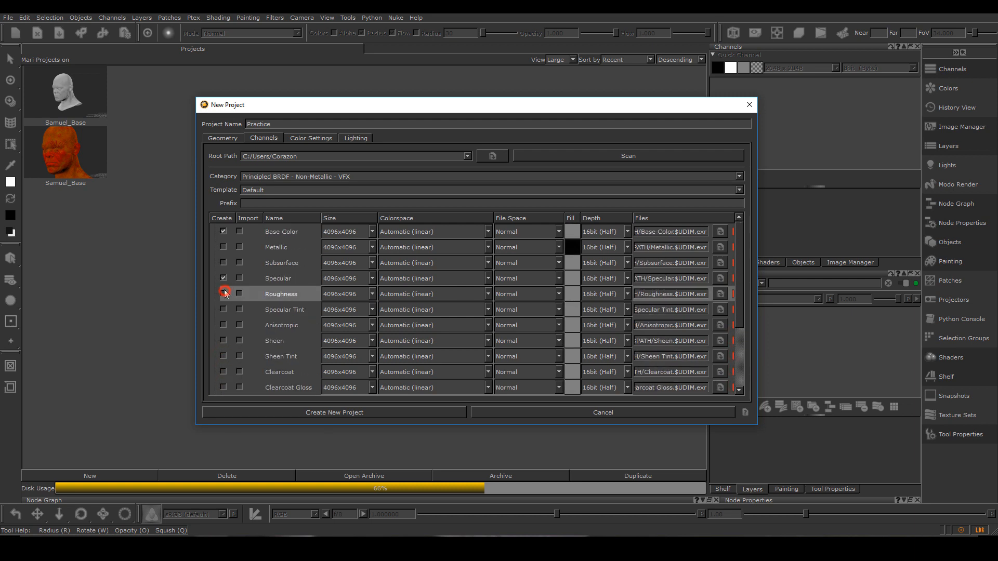
pyautogui.click(283, 230)
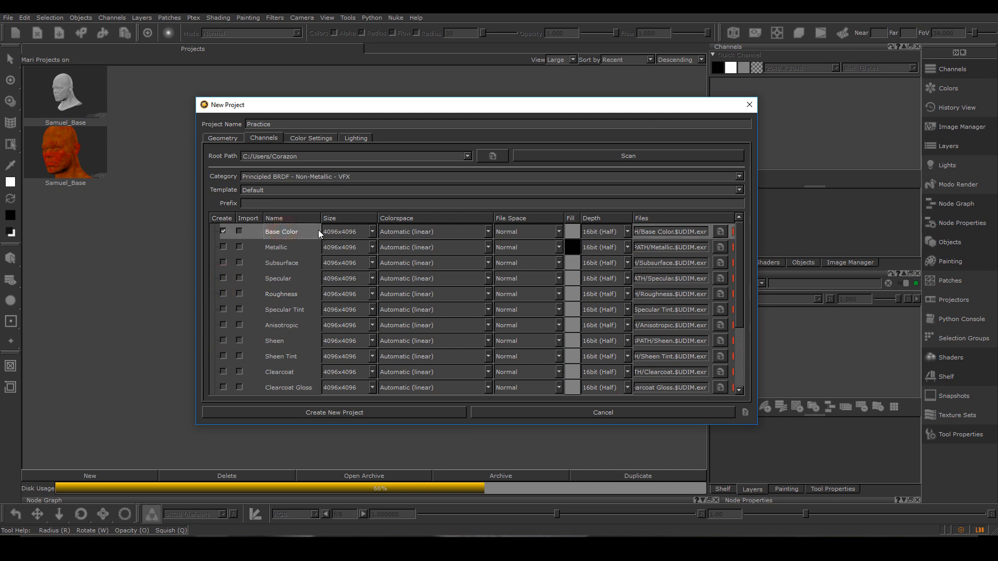
# Step: Review the size options for the Base Color channel and choose 4096x4096
pyautogui.click(364, 231)
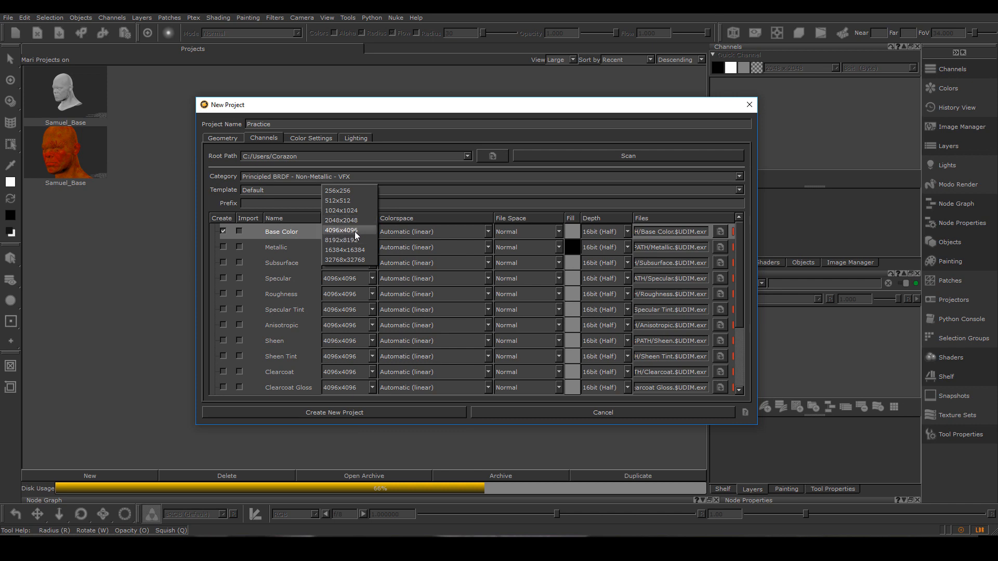
pyautogui.click(356, 232)
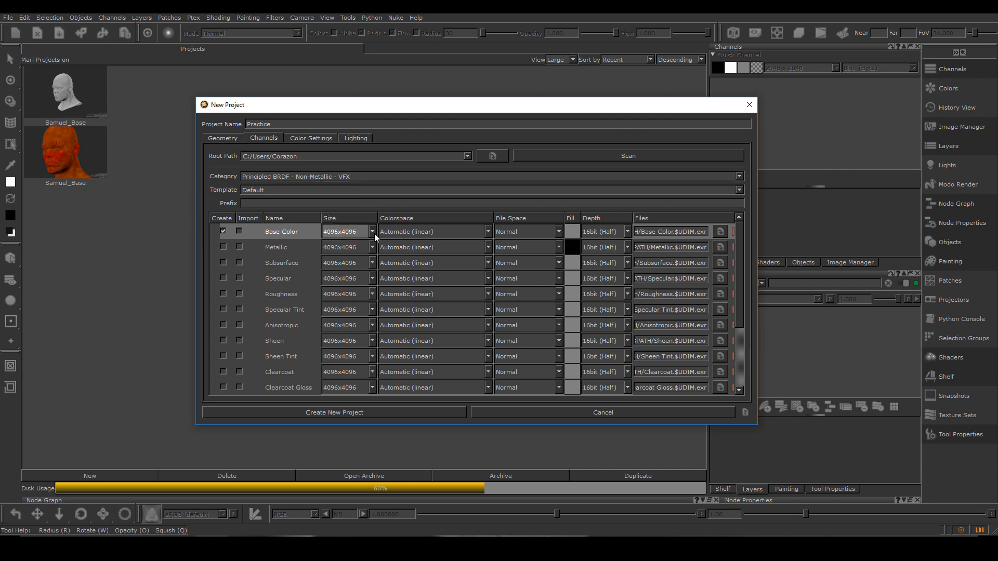
pyautogui.click(372, 233)
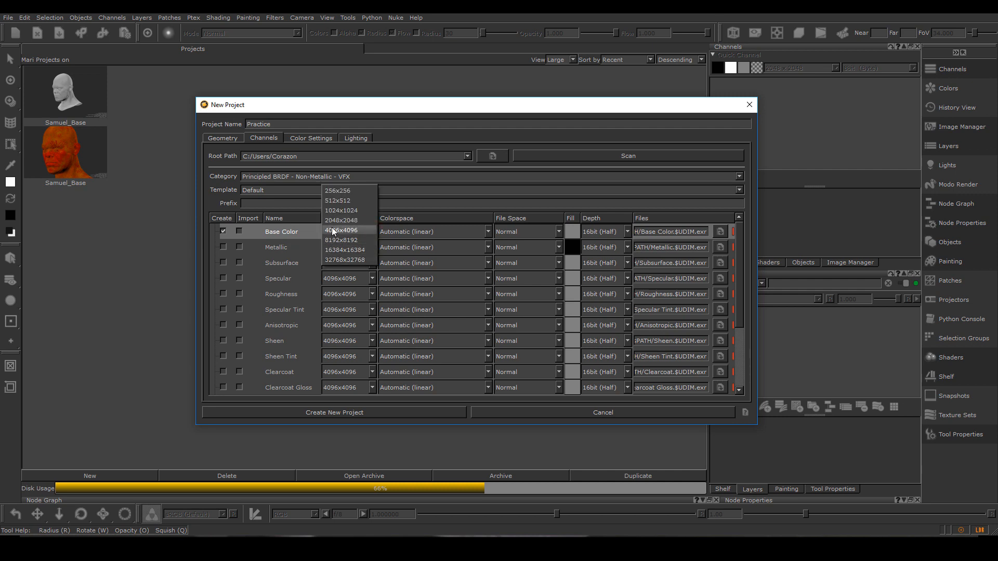
pyautogui.click(290, 238)
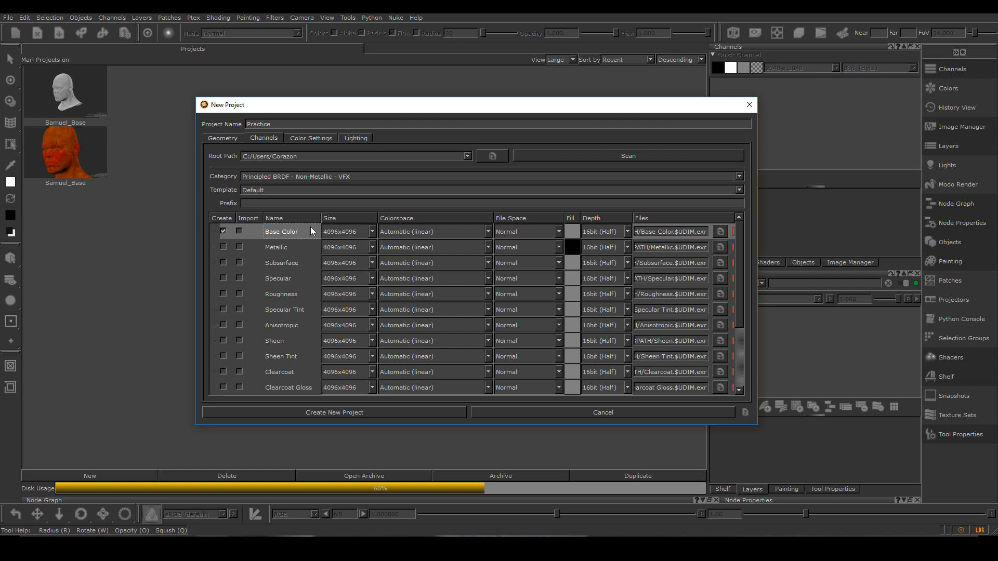
pyautogui.click(371, 232)
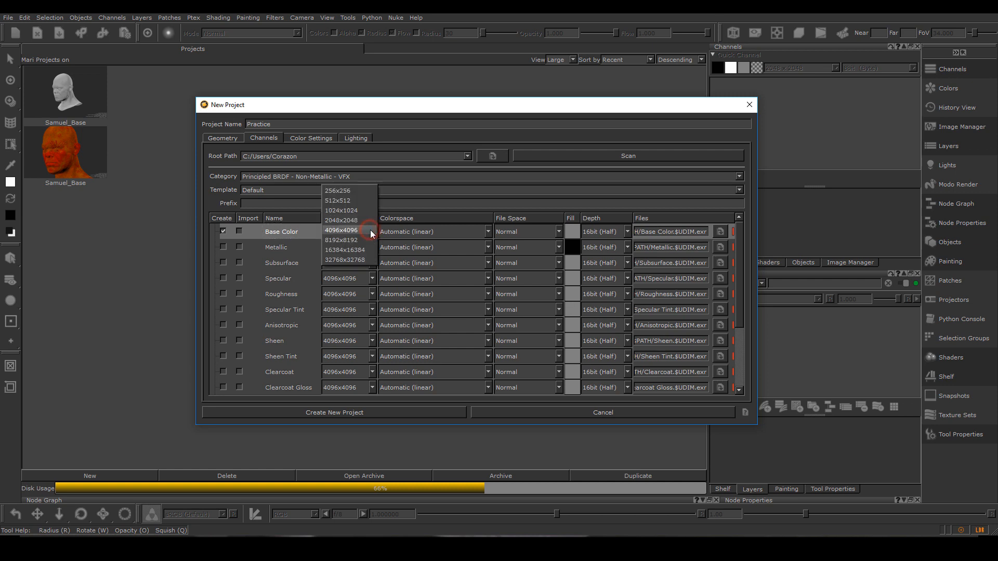
pyautogui.click(287, 233)
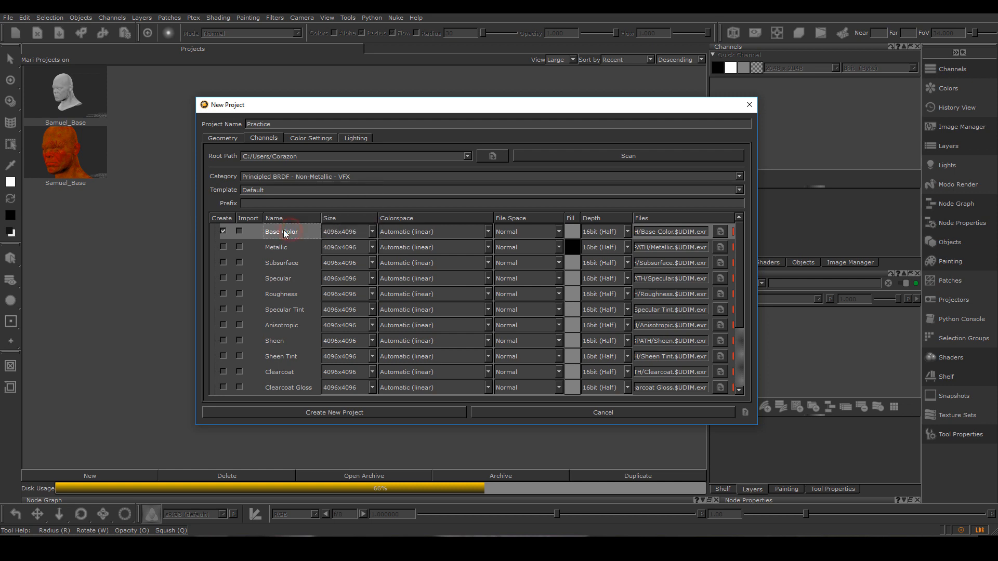
pyautogui.click(371, 231)
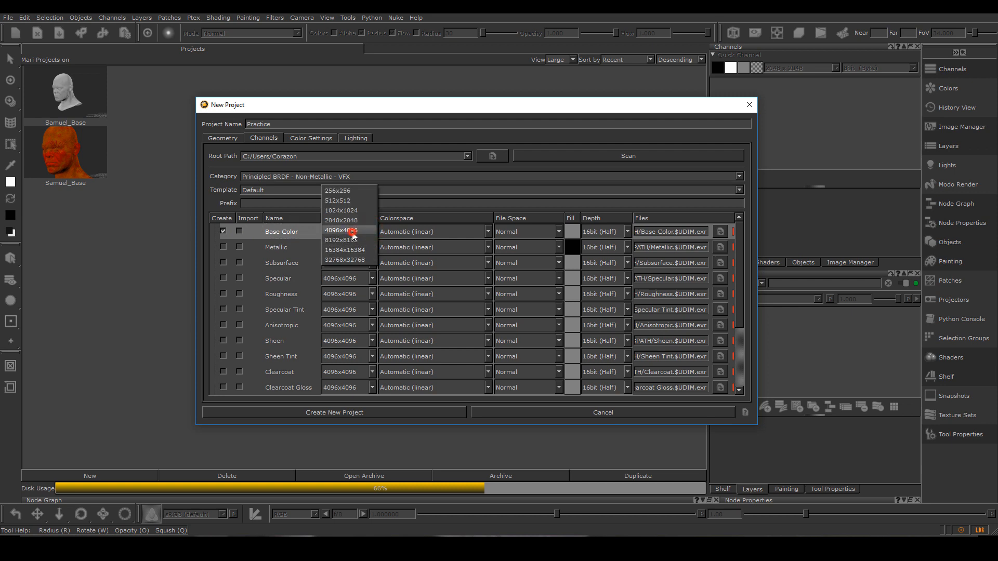
pyautogui.click(351, 231)
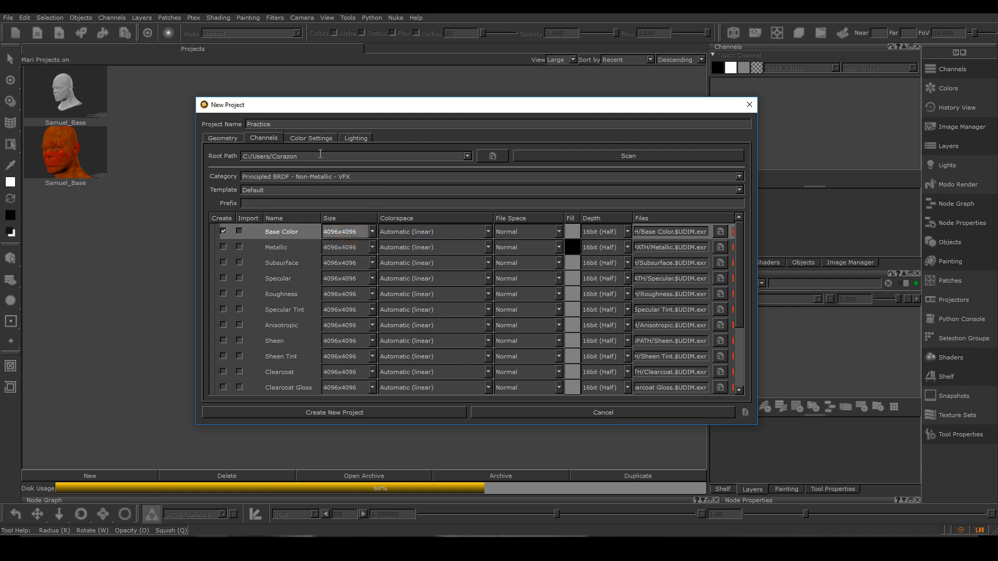
# Step: Review the project's color management settings and the shader options for its lighting, keeping Current Shader
pyautogui.click(320, 137)
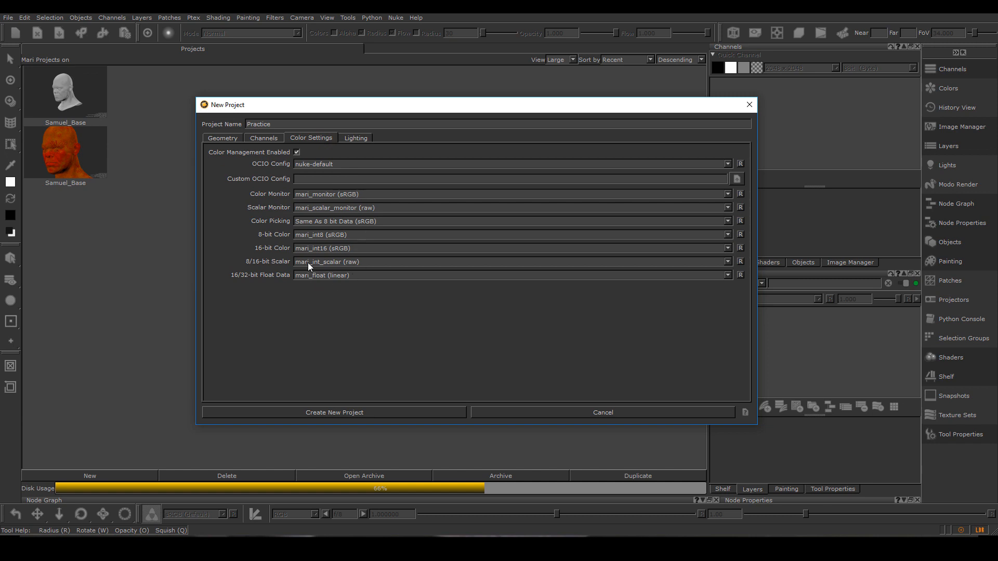
pyautogui.click(356, 139)
pyautogui.click(297, 155)
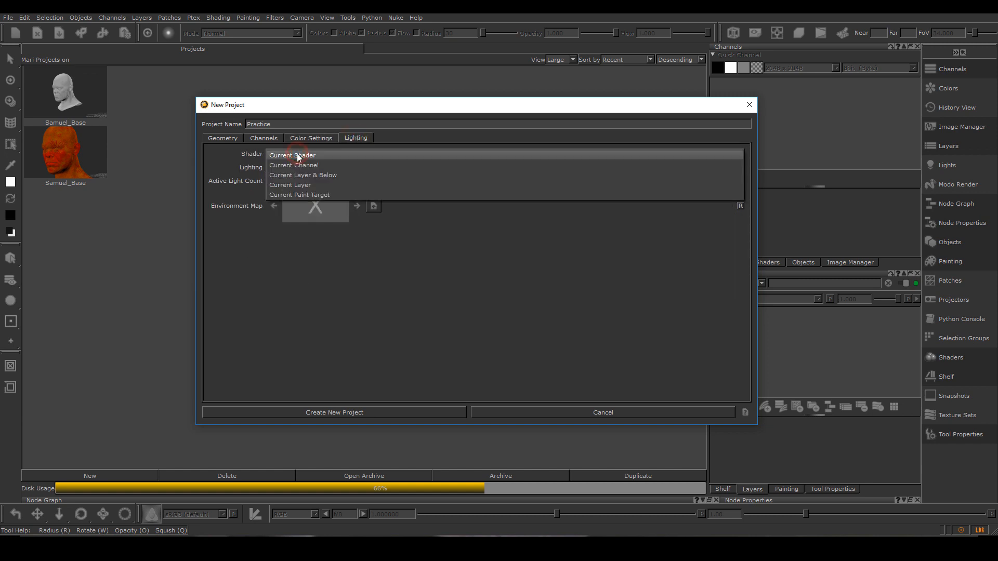
pyautogui.click(298, 156)
pyautogui.click(310, 159)
pyautogui.click(243, 152)
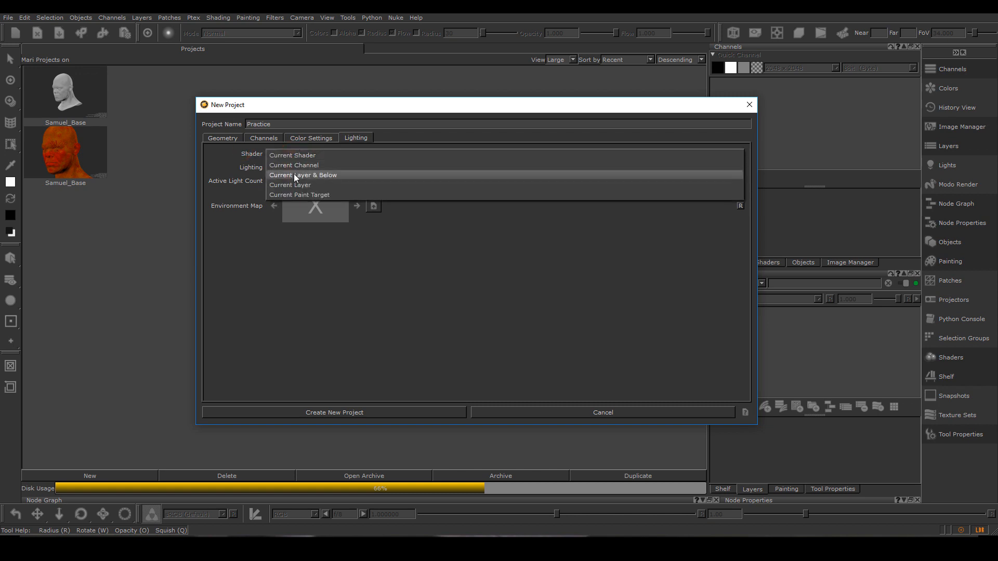
pyautogui.click(241, 153)
# Step: Review the lighting modes from Flat to Full with Shadows for the new project, keeping Full
pyautogui.click(323, 168)
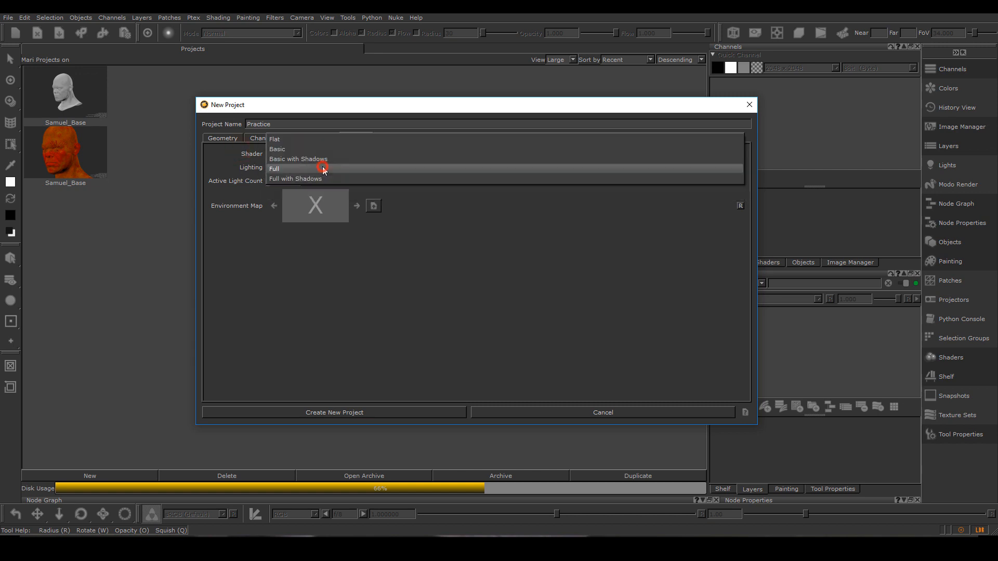
pyautogui.click(250, 176)
pyautogui.click(278, 171)
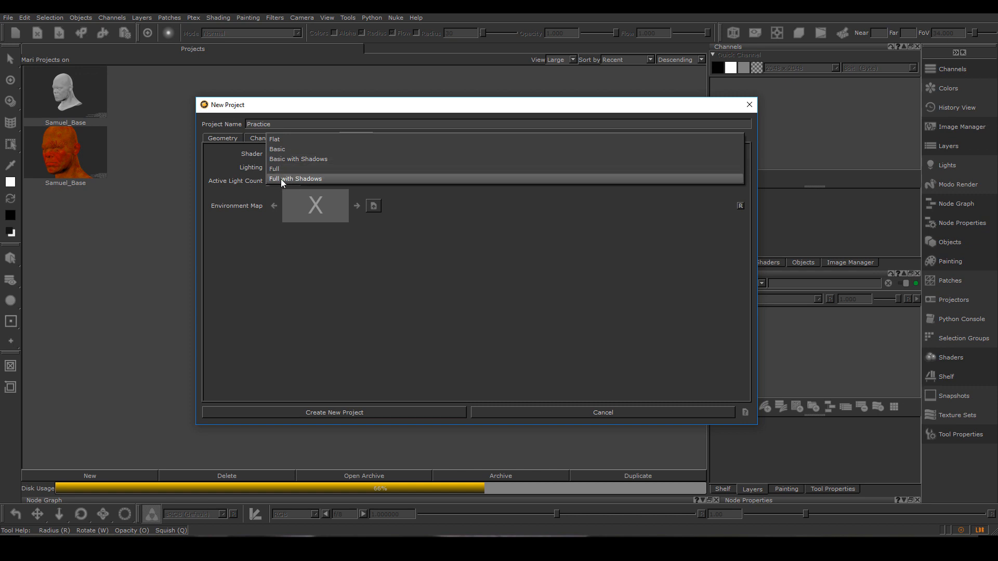
pyautogui.click(267, 169)
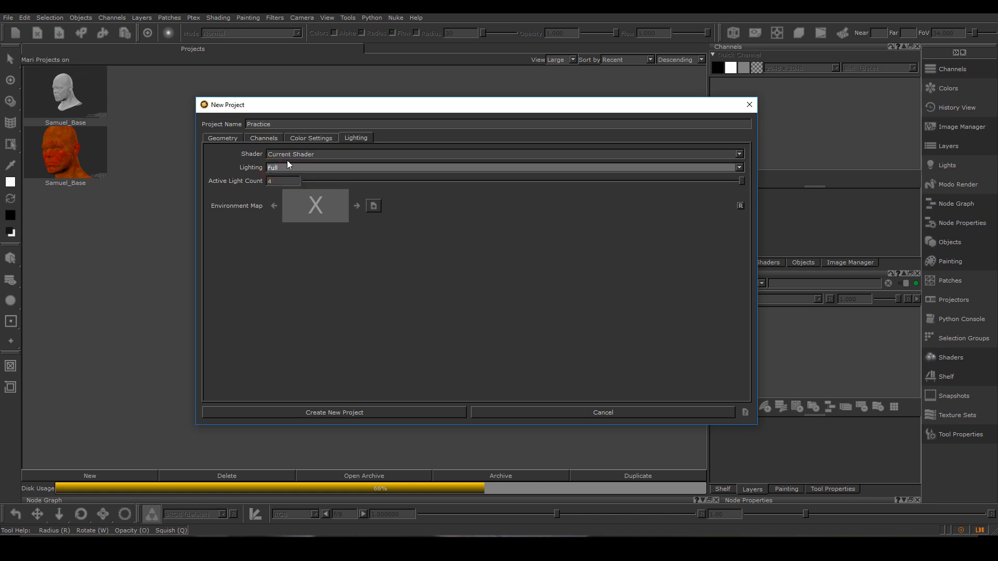
# Step: Create the project with these settings and turn the head model to a centered front view
pyautogui.click(476, 316)
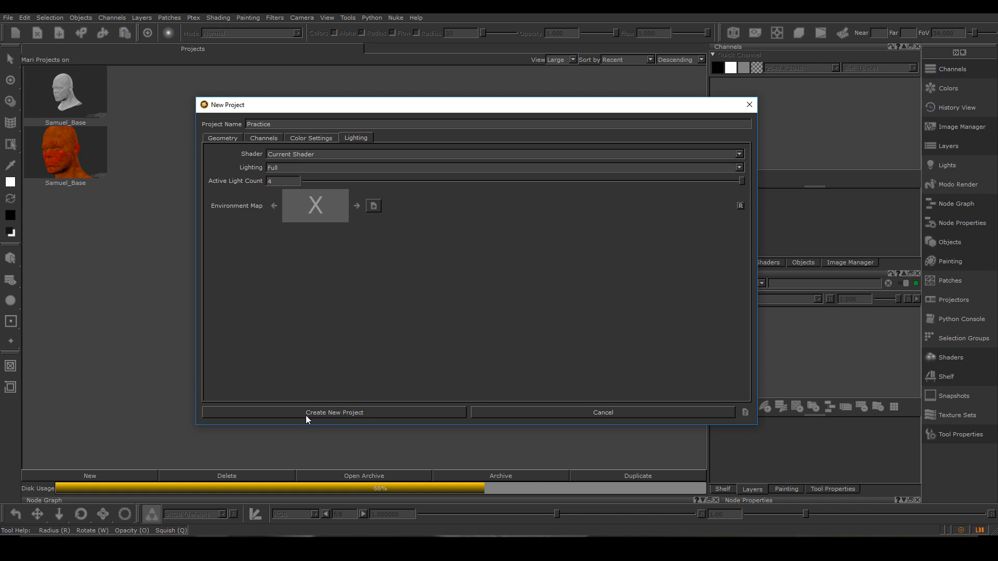
pyautogui.click(327, 413)
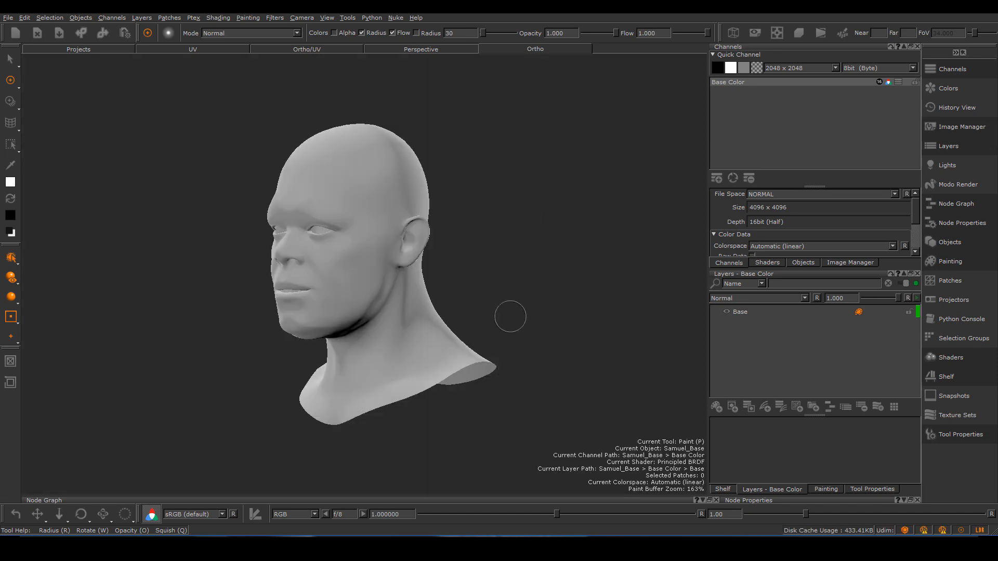
pyautogui.keyDown('alt'); pyautogui.moveTo(515, 294); pyautogui.dragTo(599, 297); pyautogui.keyUp('alt')
pyautogui.keyDown('alt'); pyautogui.moveTo(401, 268); pyautogui.dragTo(461, 279, button='middle'); pyautogui.keyUp('alt')
pyautogui.keyDown('alt'); pyautogui.moveTo(461, 280); pyautogui.dragTo(473, 294, button='right'); pyautogui.keyUp('alt')
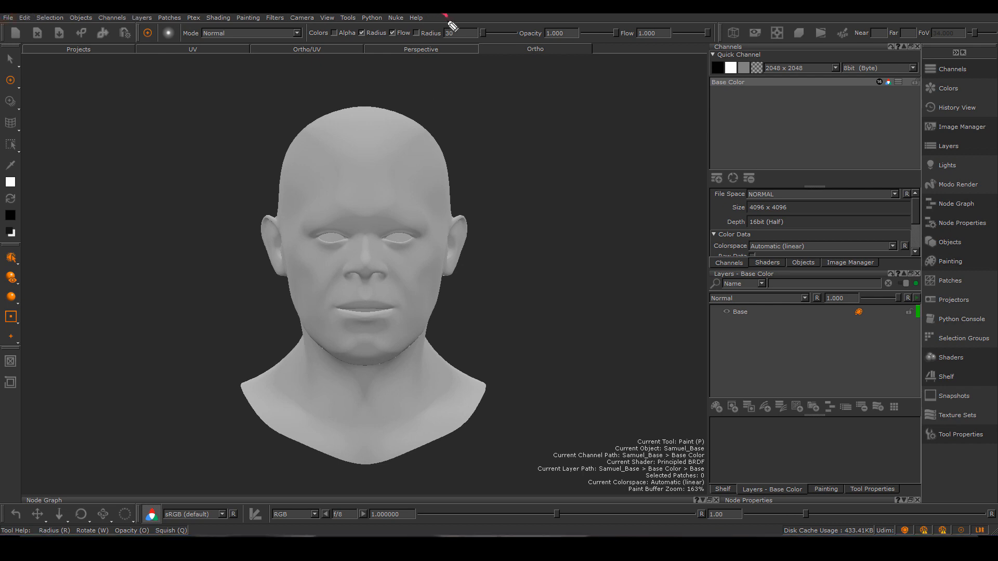
# Step: Look through the available command groups, including File, Selection, Channels, Patches, Painting and Python
pyautogui.moveTo(446, 15)
pyautogui.mouseDown()
pyautogui.moveTo(351, 30)
pyautogui.moveTo(184, 35)
pyautogui.moveTo(30, 34)
pyautogui.moveTo(3, 14)
pyautogui.mouseUp()
pyautogui.click(9, 18)
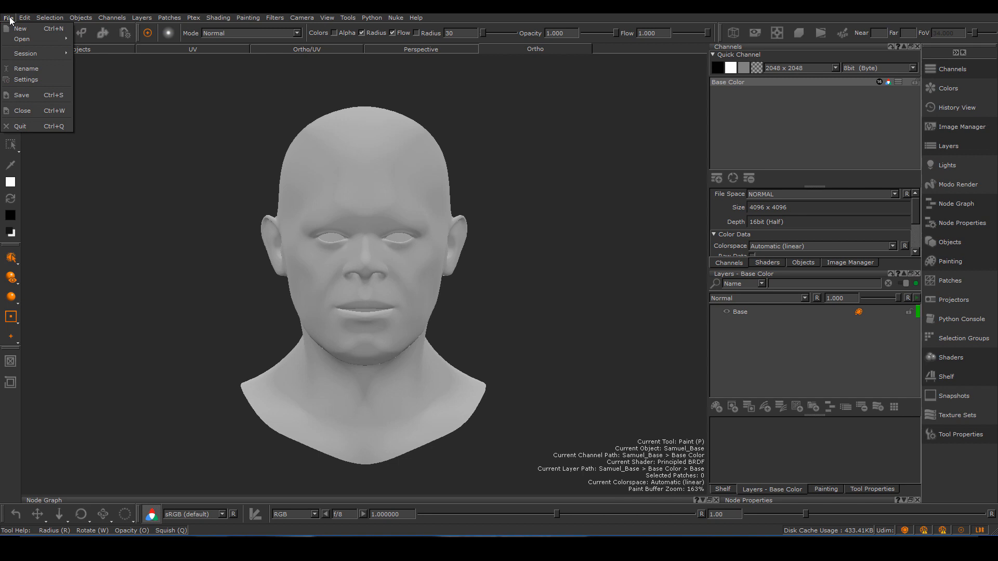
pyautogui.moveTo(25, 18)
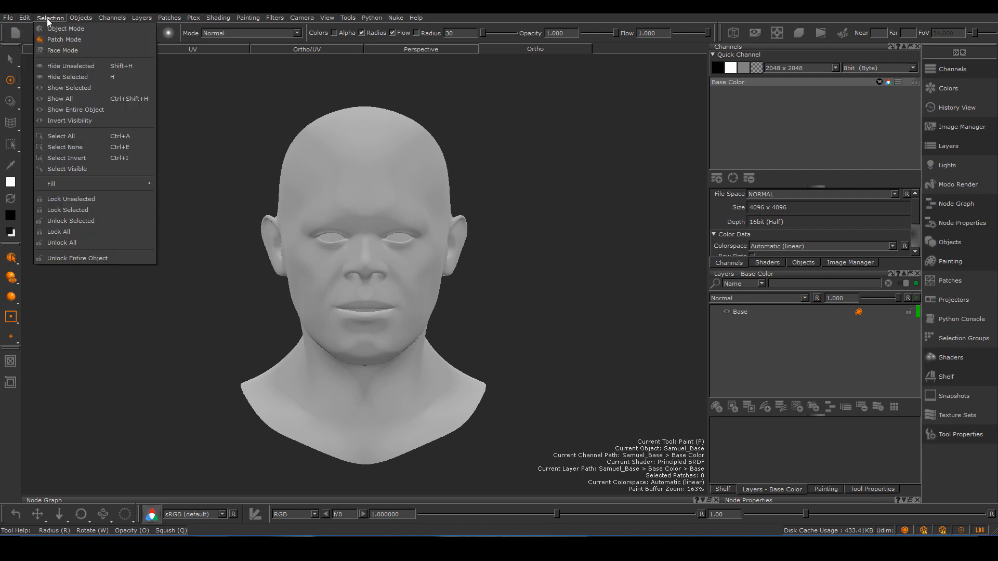
pyautogui.moveTo(81, 19)
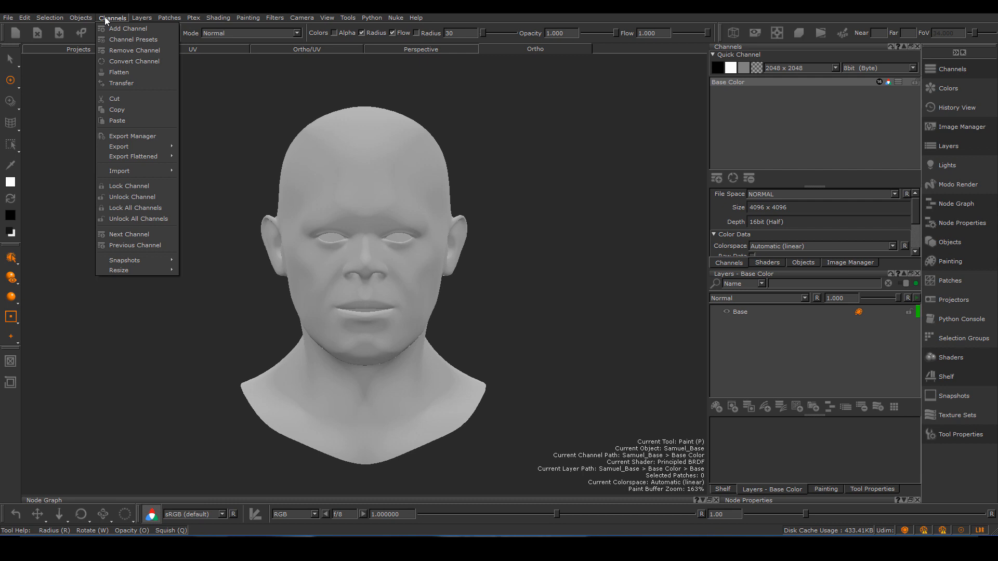
pyautogui.moveTo(145, 17)
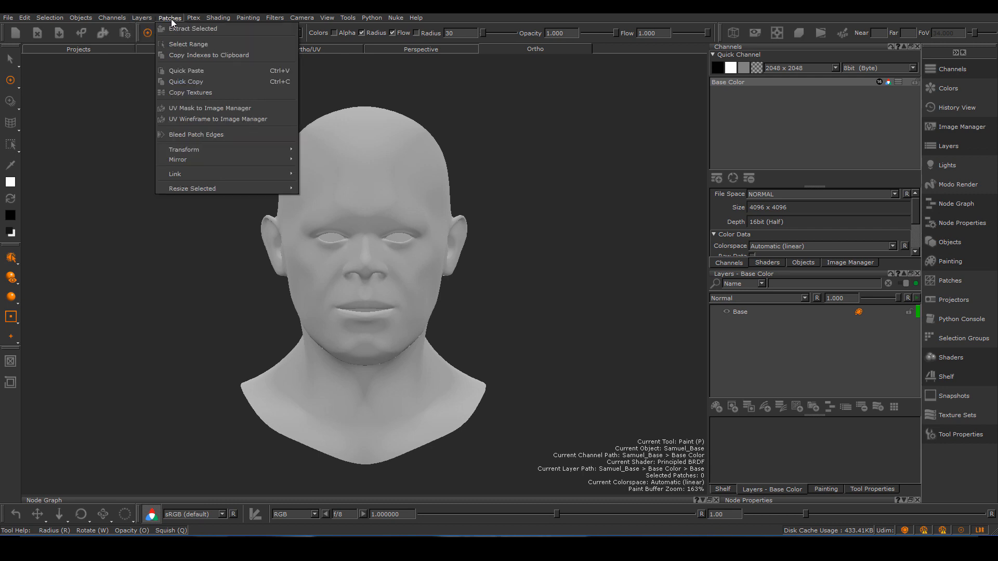
pyautogui.moveTo(224, 20)
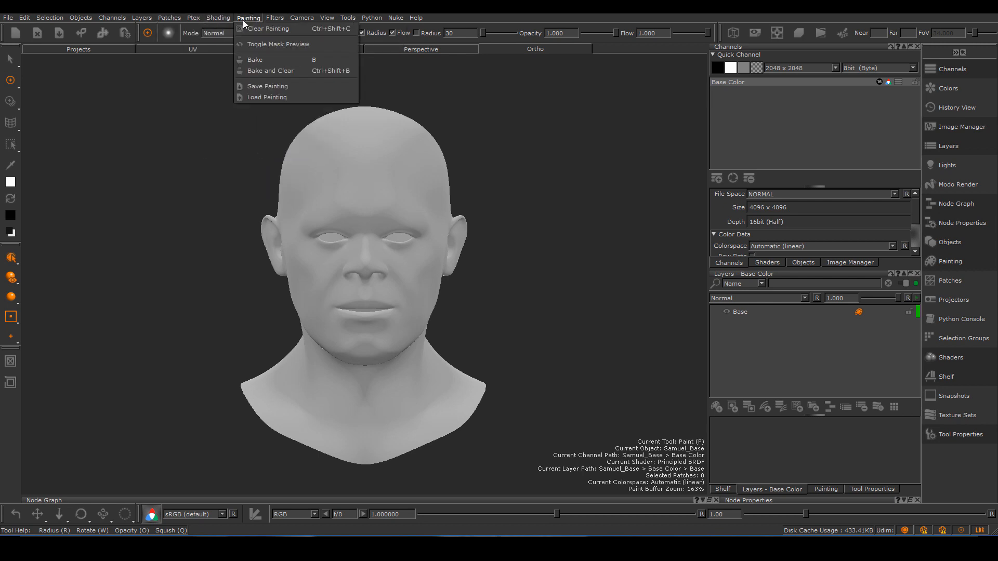
pyautogui.moveTo(308, 20)
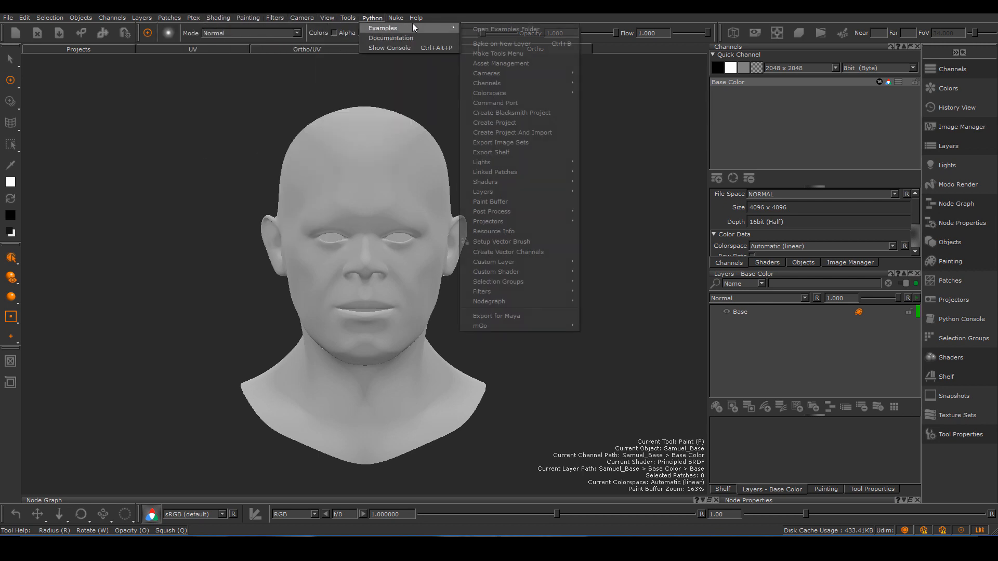
pyautogui.moveTo(344, 18)
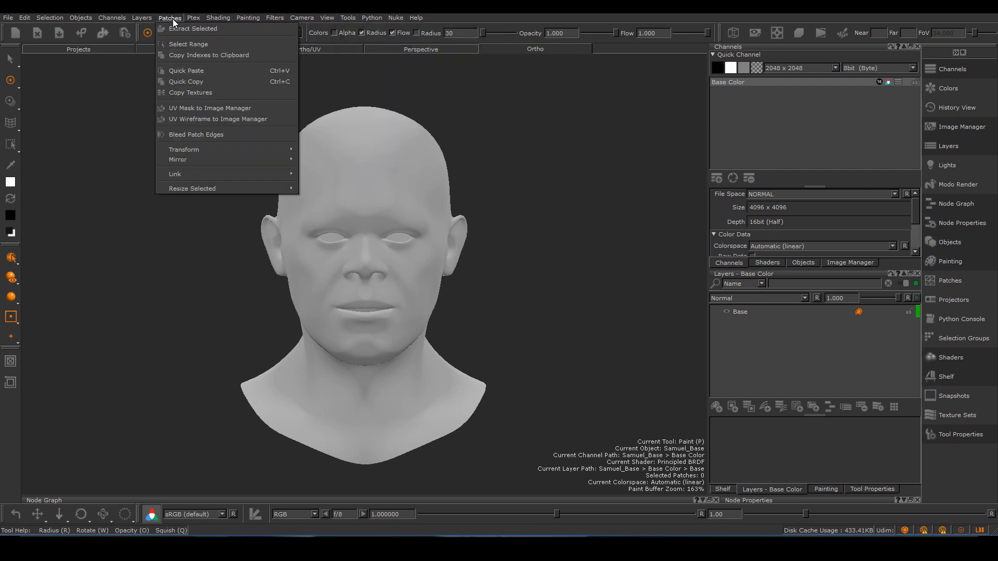
pyautogui.moveTo(428, 20)
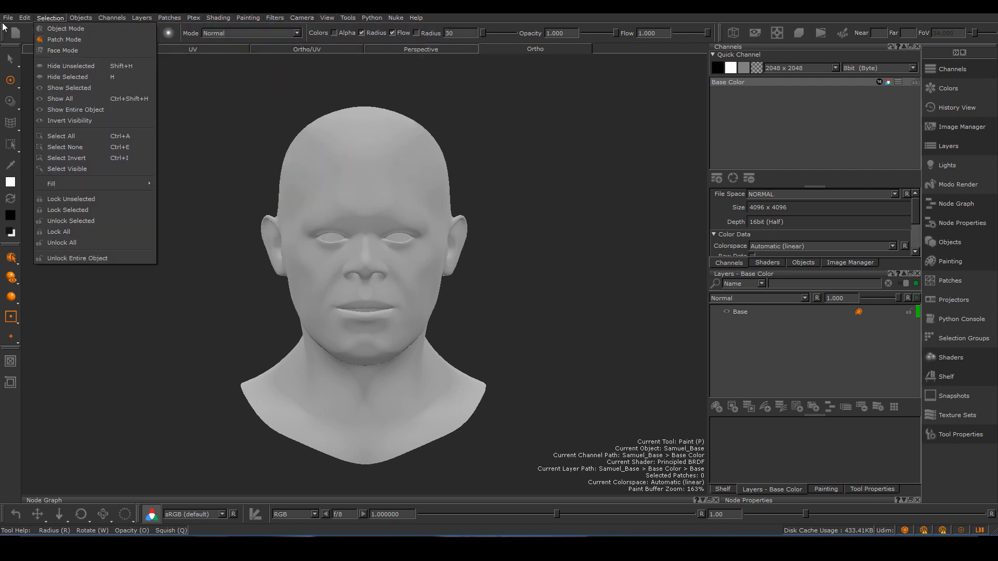
pyautogui.click(462, 15)
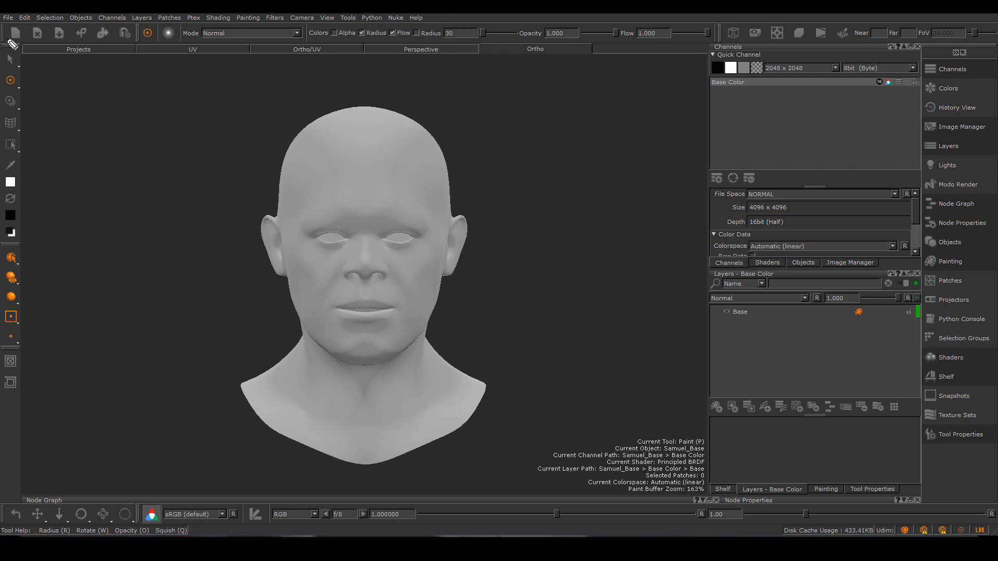
# Step: Examine the paint brush's blending modes, including the Darken group, while keeping Normal
pyautogui.moveTo(23, 46)
pyautogui.mouseDown()
pyautogui.moveTo(679, 58)
pyautogui.moveTo(990, 48)
pyautogui.moveTo(481, 23)
pyautogui.moveTo(83, 23)
pyautogui.moveTo(4, 38)
pyautogui.mouseUp()
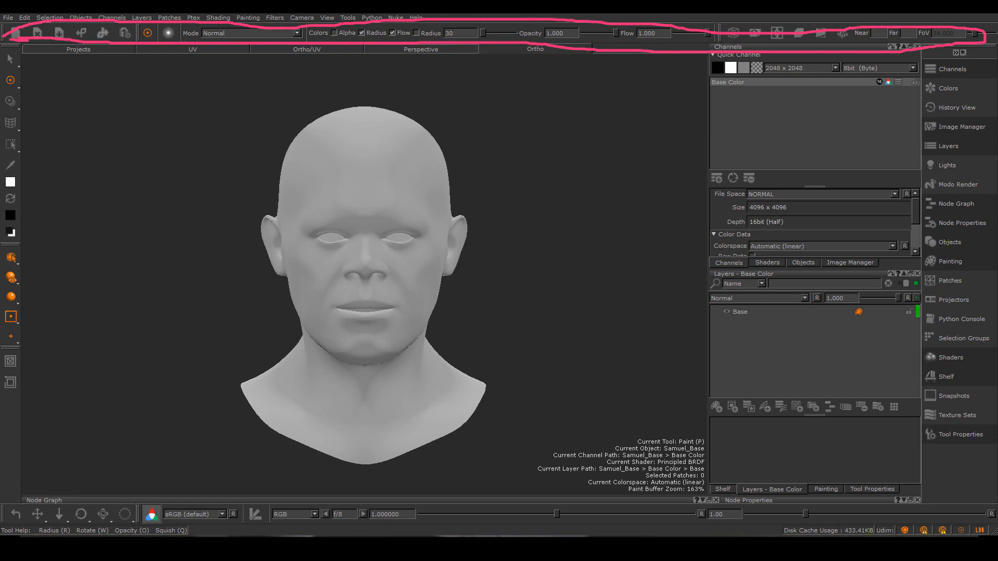
pyautogui.press('Escape')
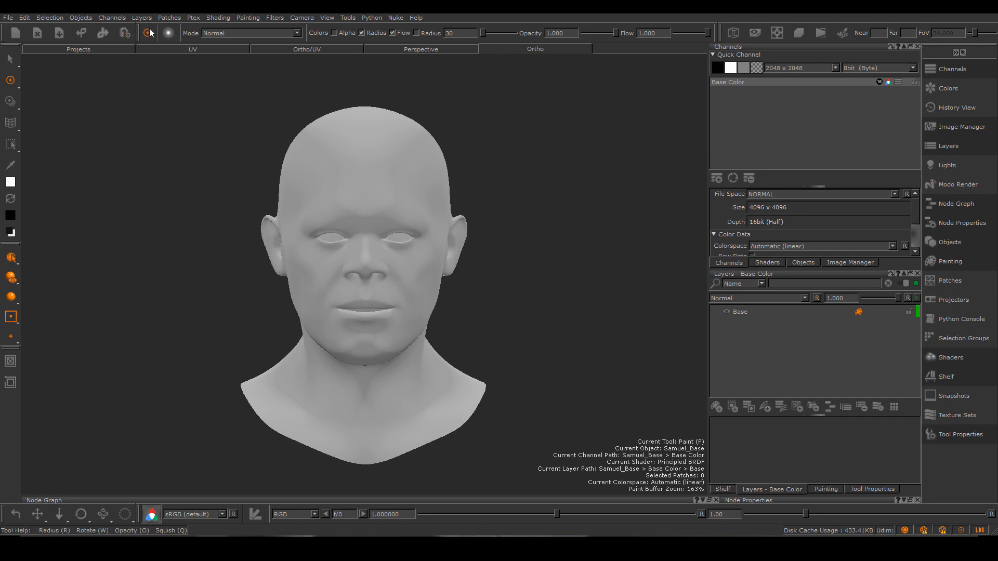
pyautogui.click(298, 34)
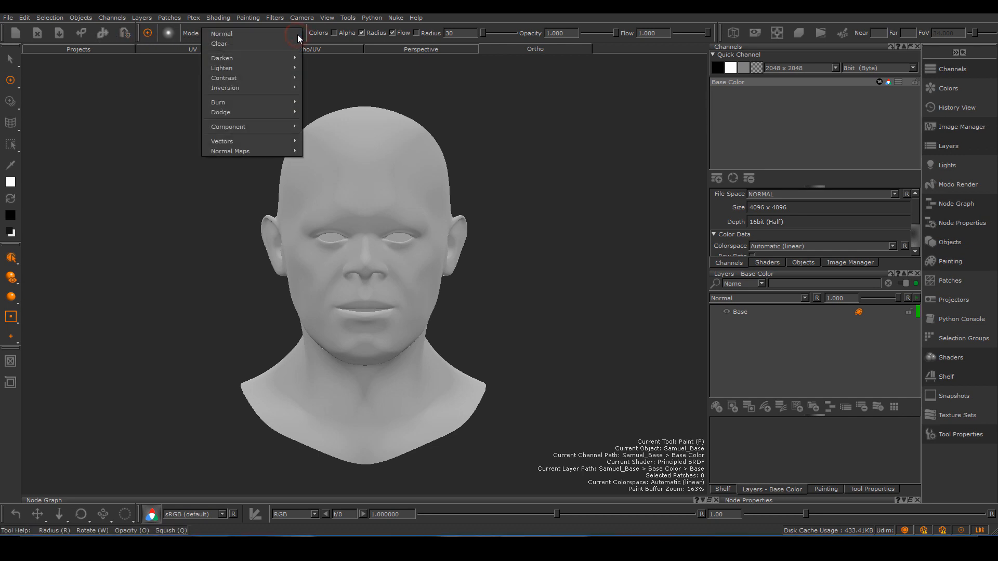
pyautogui.click(280, 33)
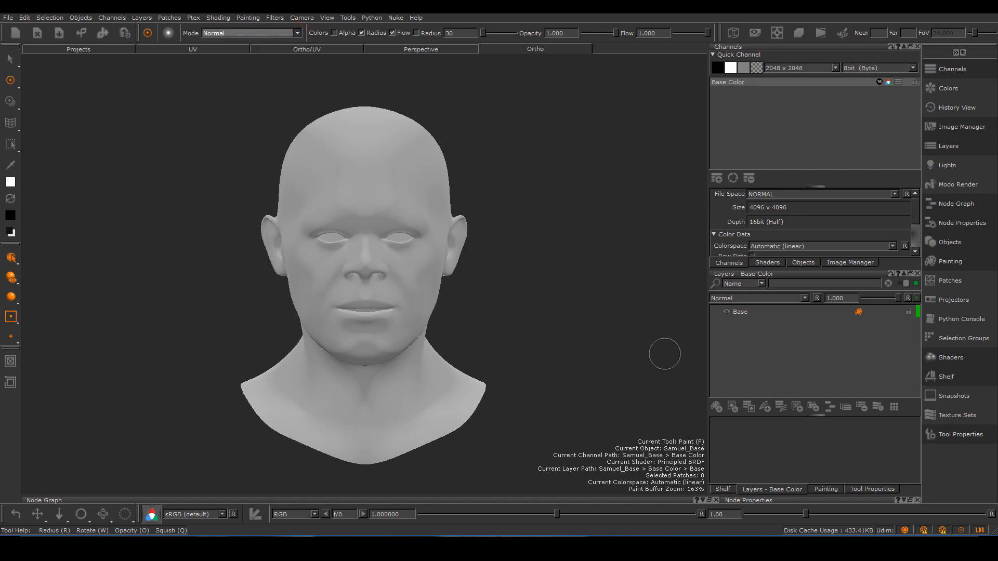
pyautogui.click(284, 33)
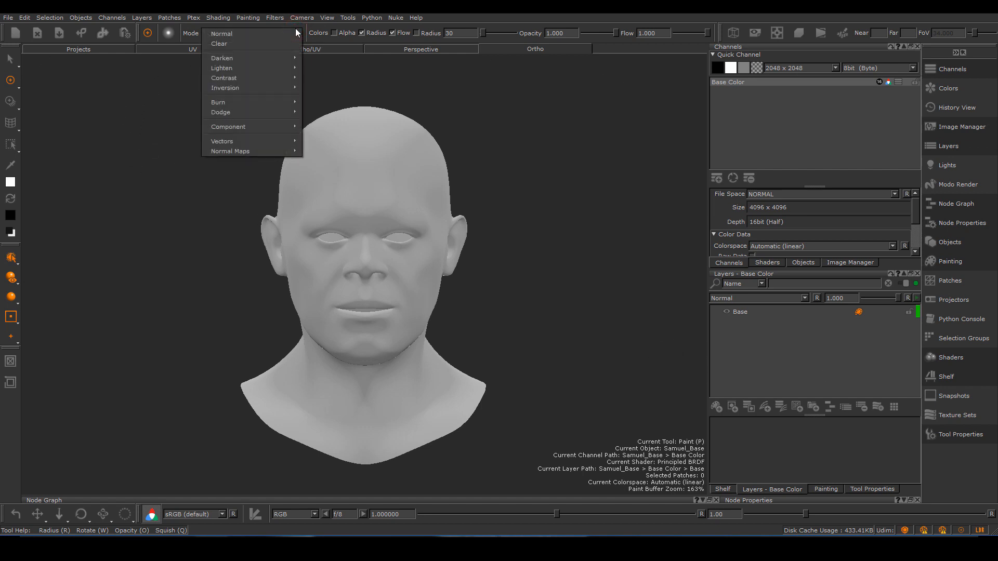
pyautogui.click(193, 33)
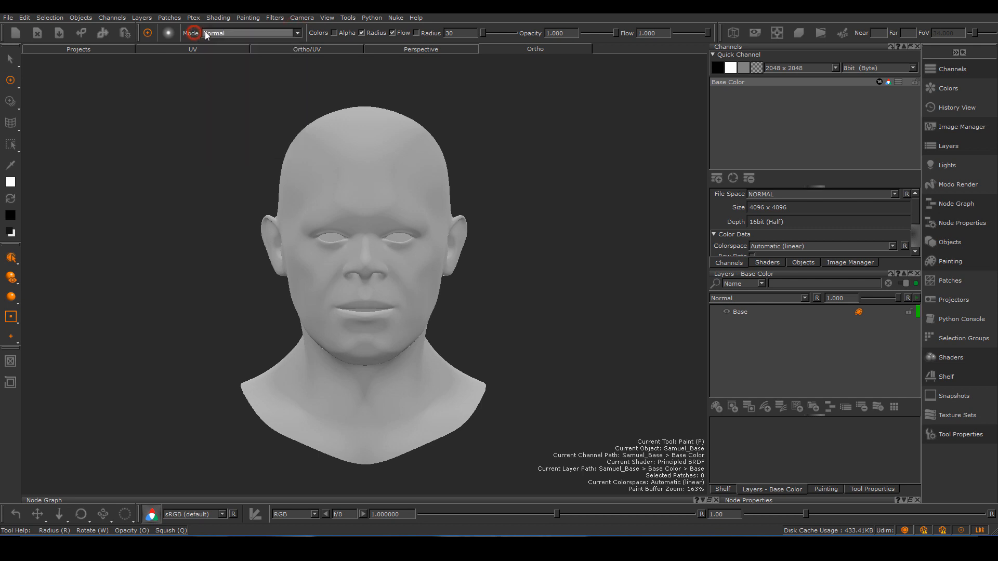
pyautogui.click(299, 33)
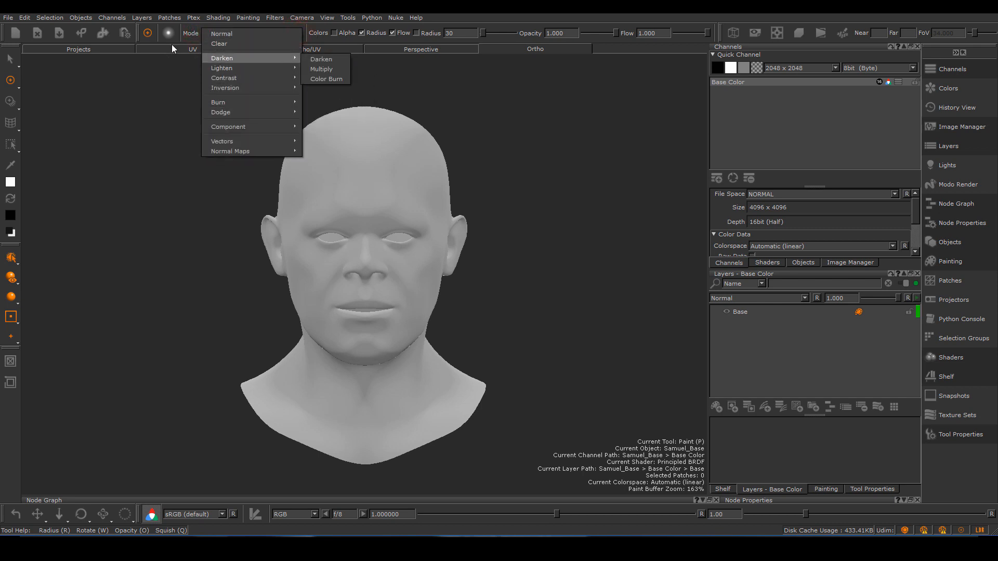
pyautogui.click(188, 35)
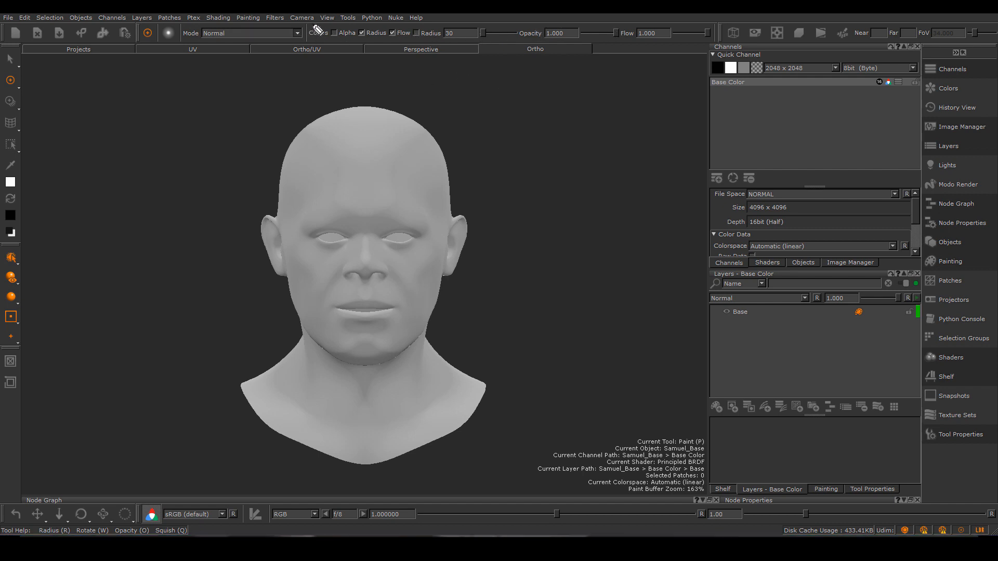
pyautogui.moveTo(312, 23)
pyautogui.mouseDown()
pyautogui.moveTo(637, 38)
pyautogui.moveTo(343, 32)
pyautogui.mouseUp()
pyautogui.moveTo(5, 46)
pyautogui.mouseDown()
pyautogui.moveTo(26, 93)
pyautogui.moveTo(31, 287)
pyautogui.moveTo(24, 377)
pyautogui.moveTo(12, 395)
pyautogui.mouseUp()
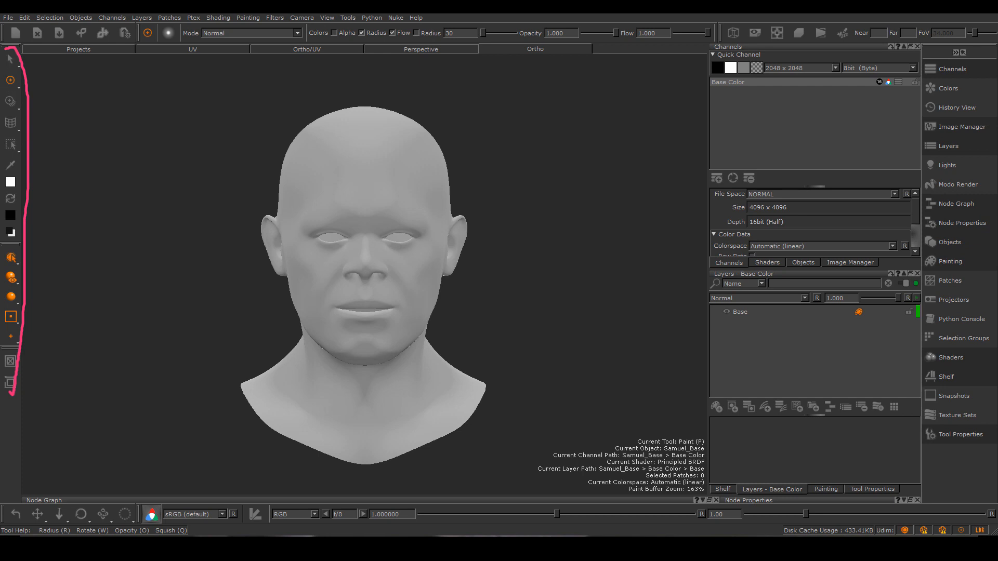
pyautogui.press('Escape')
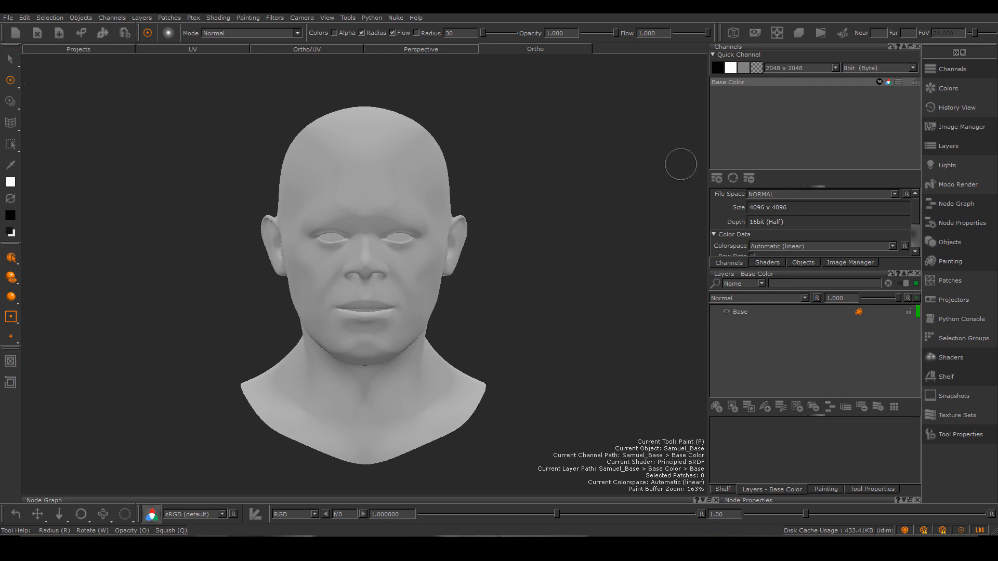
# Step: Activate the Select, Paint Through, Warp and Marquee Select tools in turn to examine their options
pyautogui.click(11, 59)
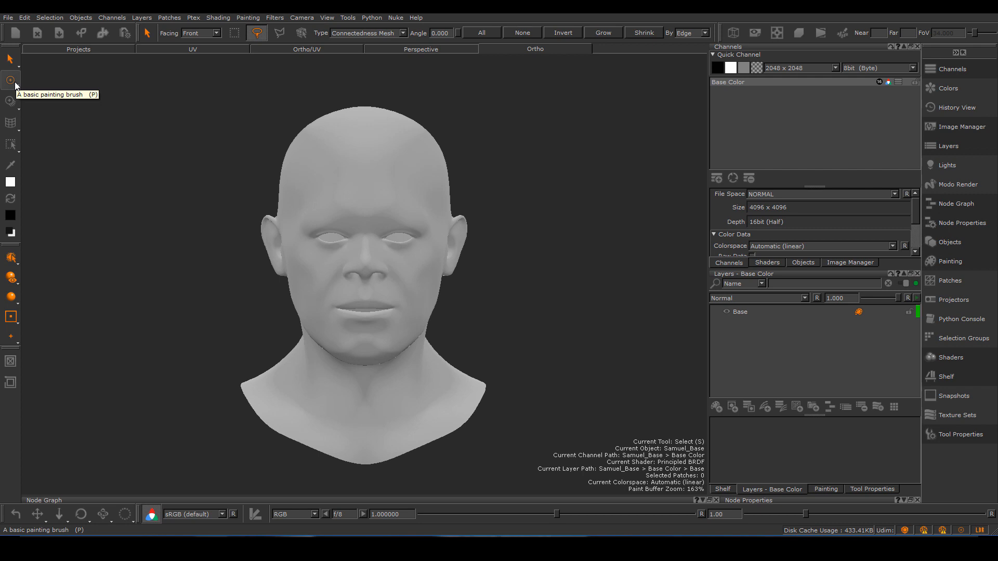
pyautogui.click(13, 109)
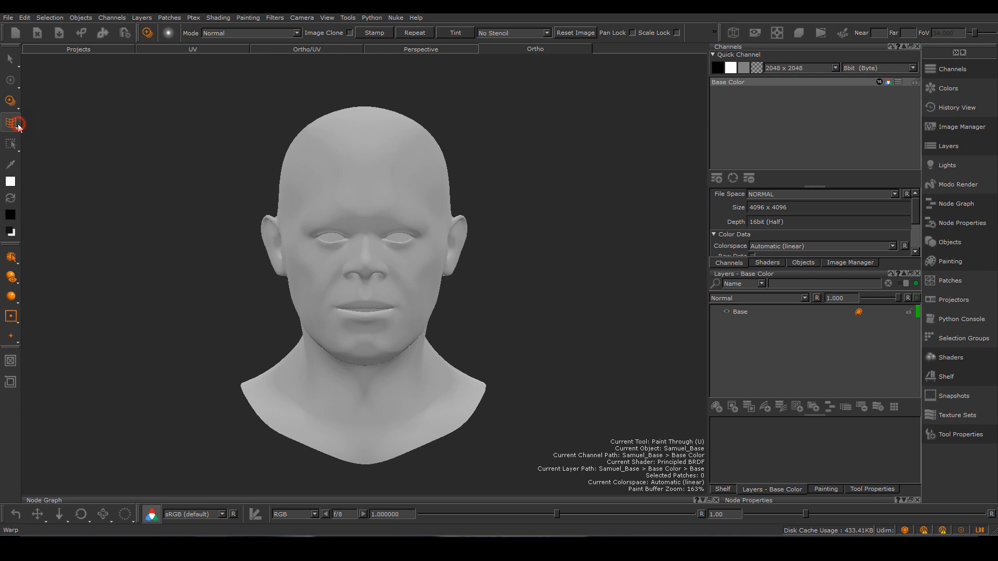
pyautogui.click(11, 125)
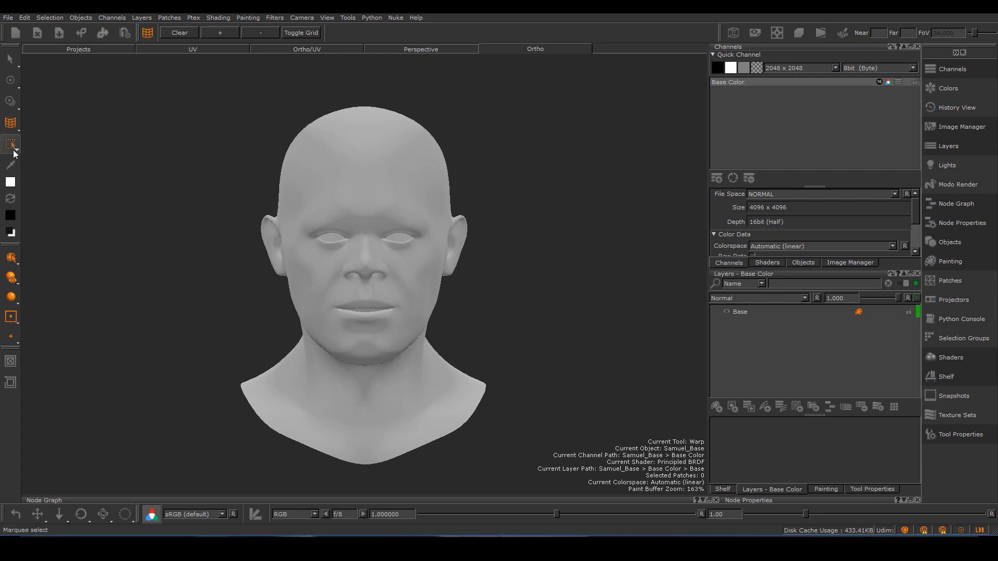
pyautogui.click(14, 152)
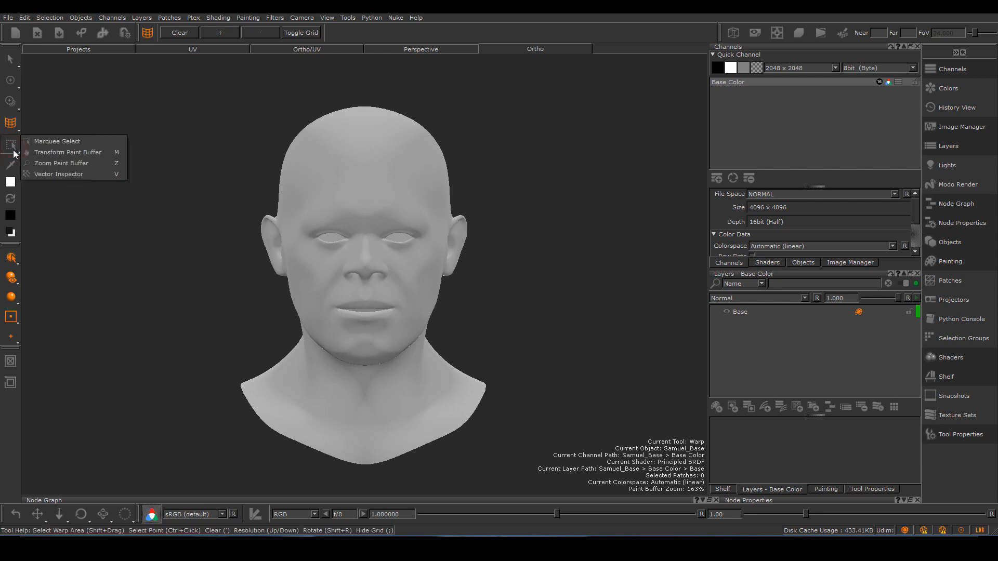
pyautogui.click(15, 152)
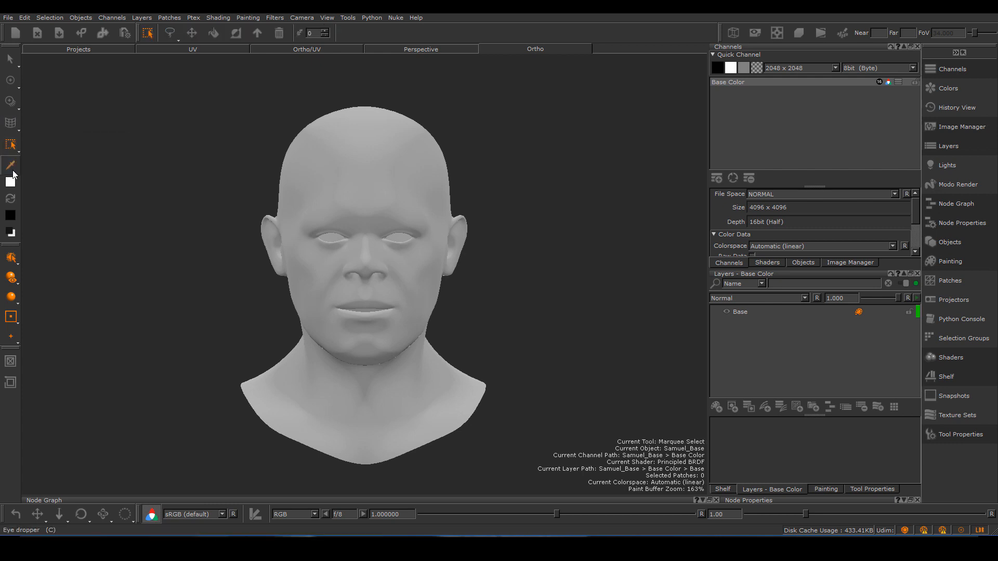
# Step: Activate the Eye Dropper, swap the foreground and background colors, and swap them back
pyautogui.click(11, 167)
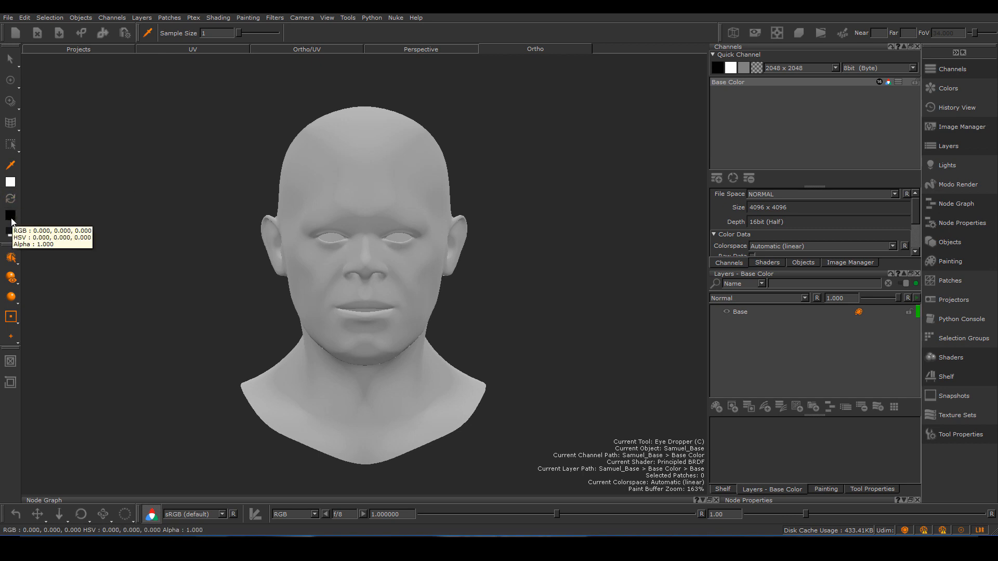
pyautogui.click(11, 201)
pyautogui.click(11, 200)
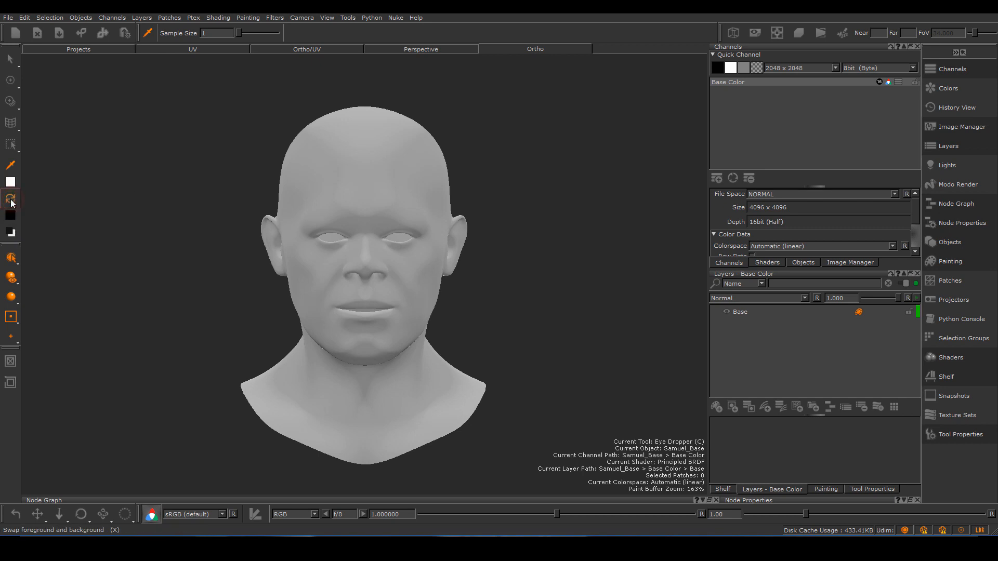
# Step: Swap the foreground and background colors repeatedly, finishing with black as the foreground and white as the background
pyautogui.click(11, 201)
pyautogui.click(11, 201)
pyautogui.click(11, 201)
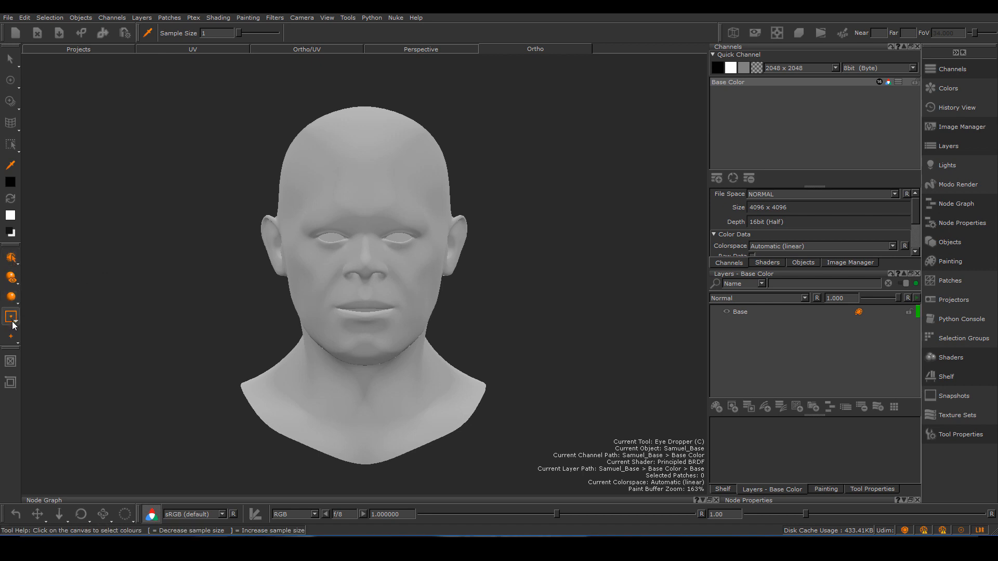
# Step: Compare the head under Flat and Basic lighting, and restore Full lighting
pyautogui.click(13, 300)
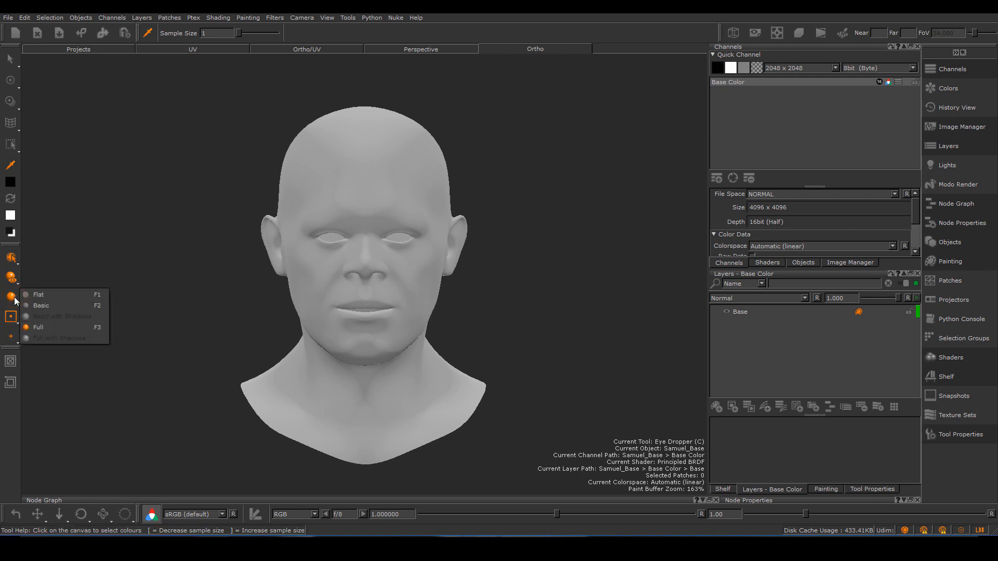
pyautogui.click(14, 298)
pyautogui.click(15, 298)
pyautogui.click(25, 294)
pyautogui.click(13, 297)
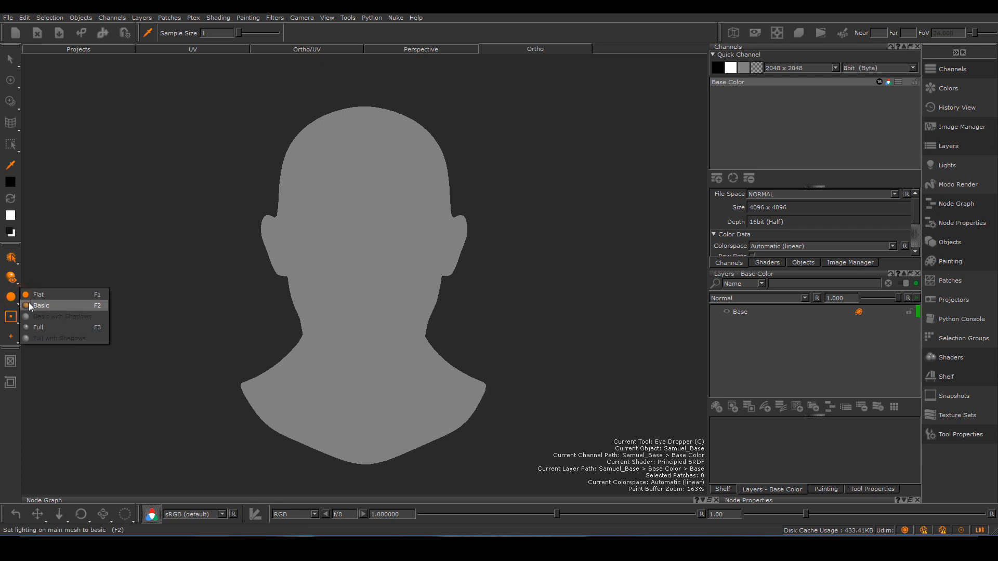
pyautogui.click(29, 304)
pyautogui.click(18, 303)
pyautogui.click(38, 329)
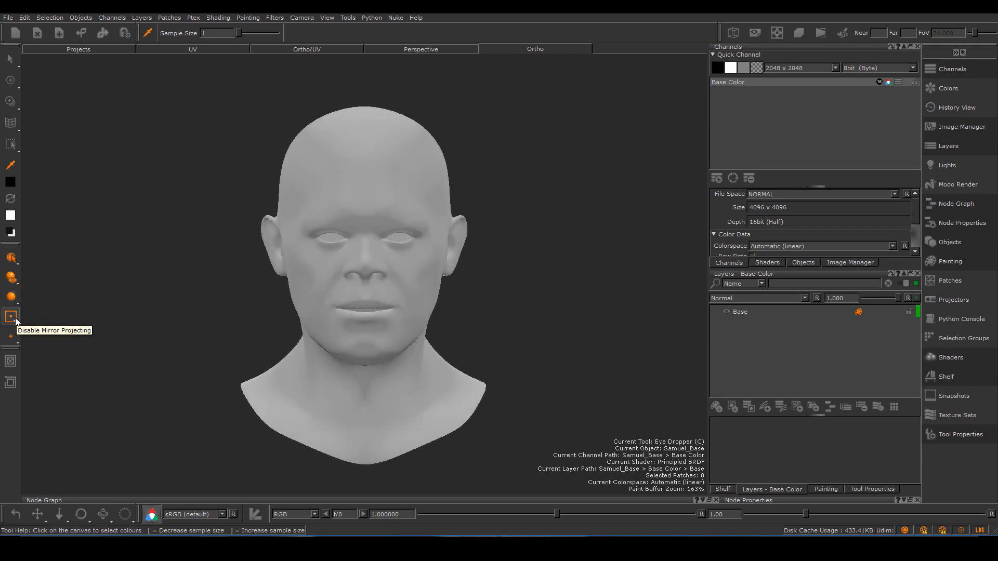
# Step: Examine the mirror projecting options and the view transform choices, keeping No Mirror Projecting and sRGB (default)
pyautogui.click(16, 322)
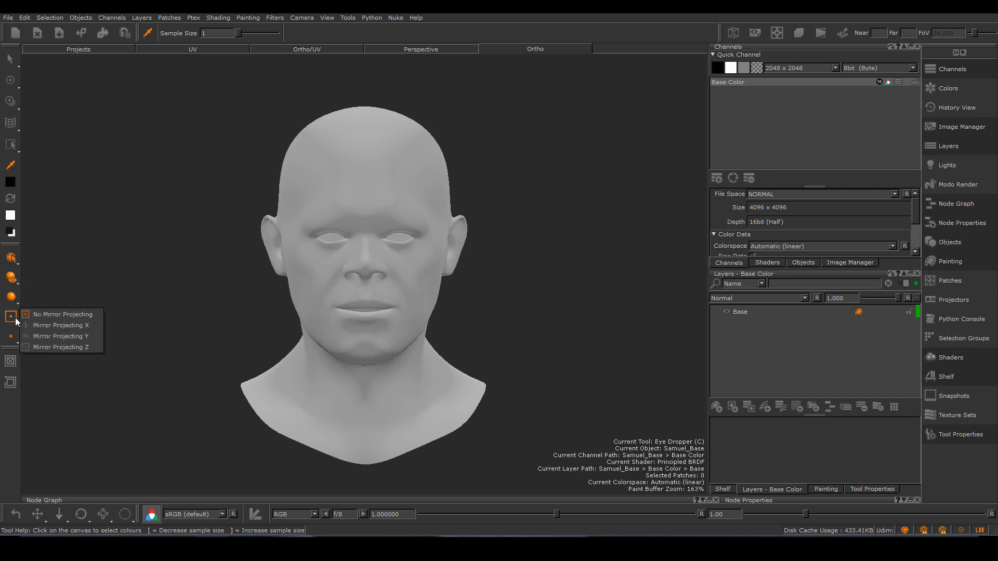
pyautogui.click(9, 319)
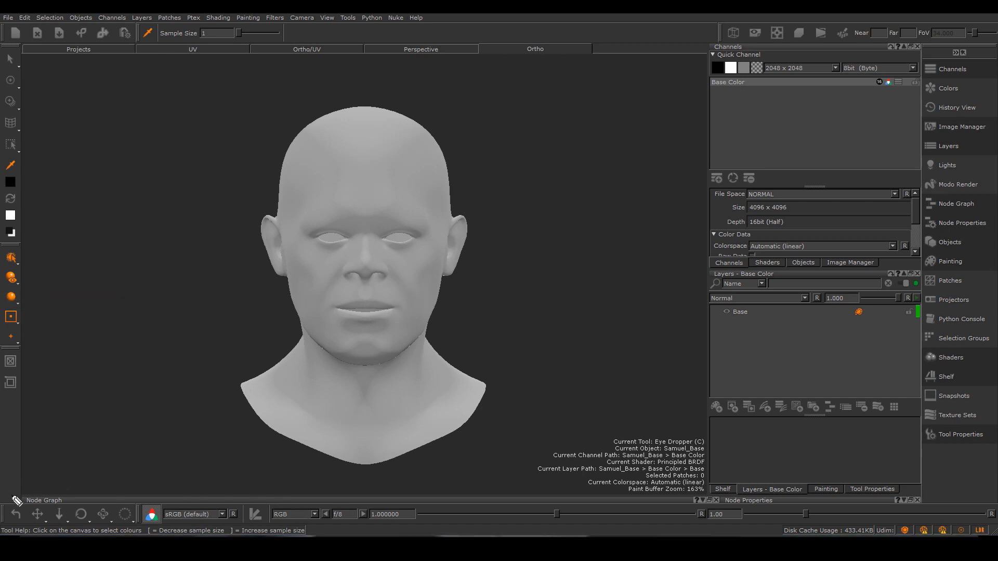
pyautogui.moveTo(10, 495)
pyautogui.mouseDown()
pyautogui.moveTo(904, 498)
pyautogui.moveTo(992, 523)
pyautogui.moveTo(956, 537)
pyautogui.moveTo(46, 536)
pyautogui.moveTo(22, 497)
pyautogui.mouseUp()
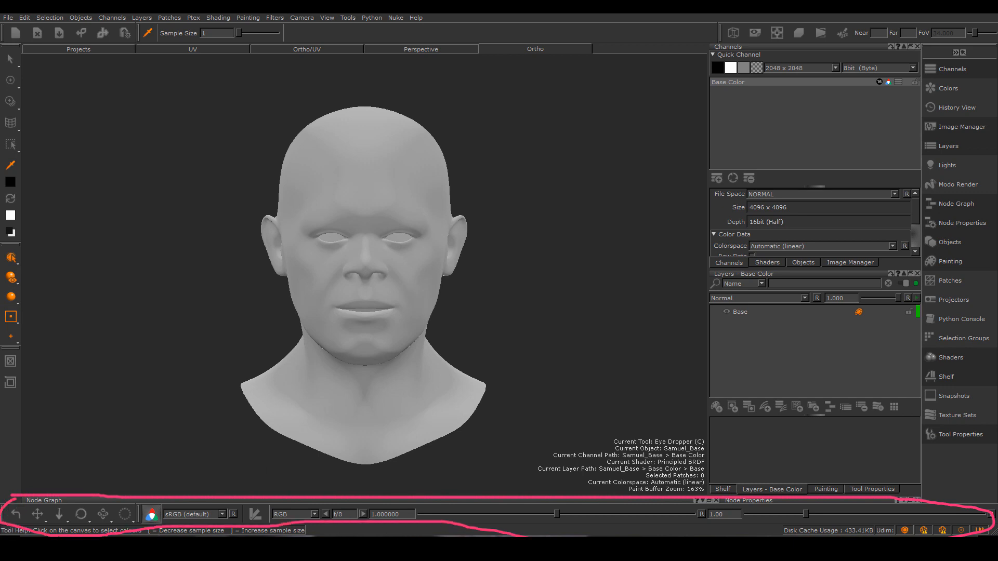
pyautogui.press('Escape')
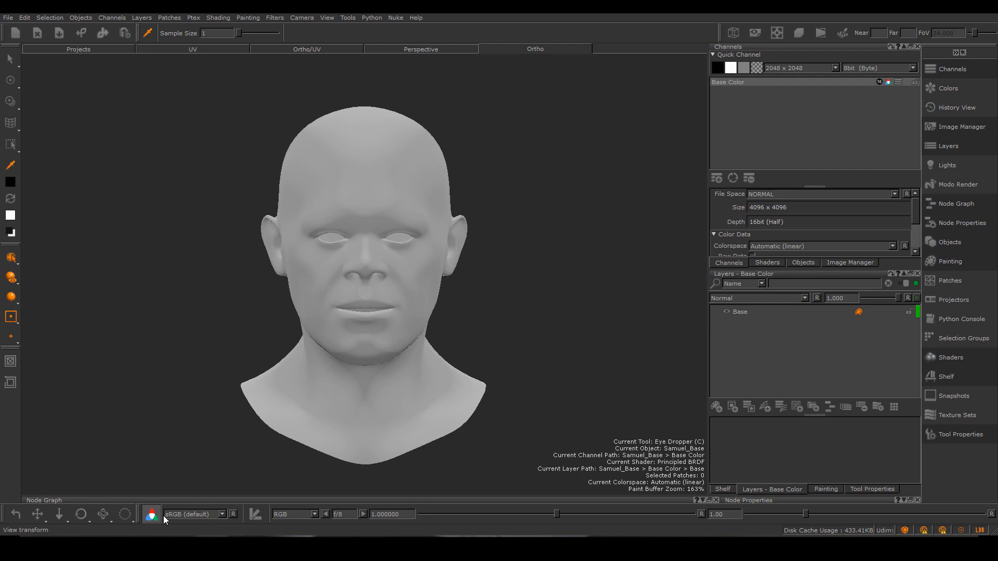
pyautogui.click(220, 514)
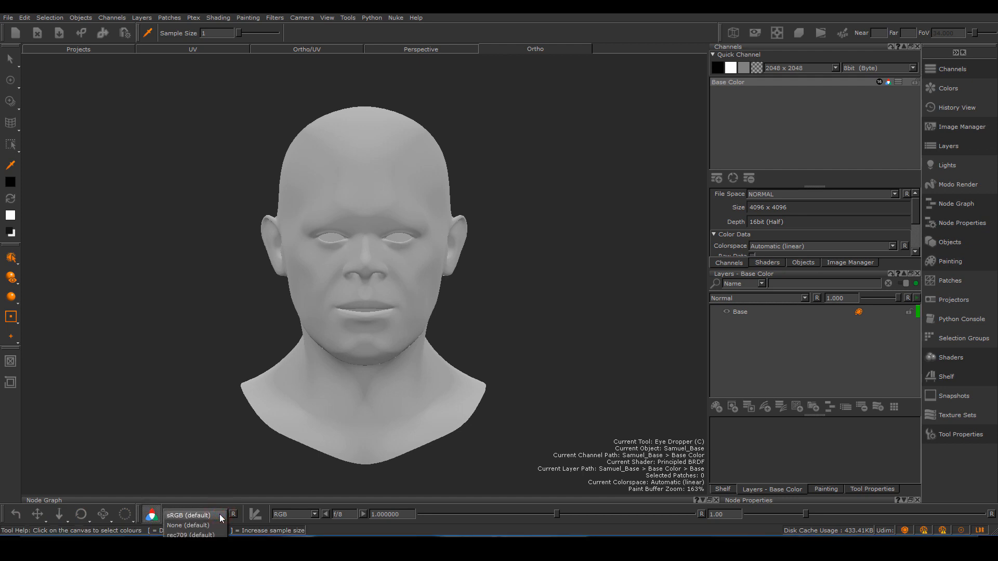
pyautogui.click(220, 514)
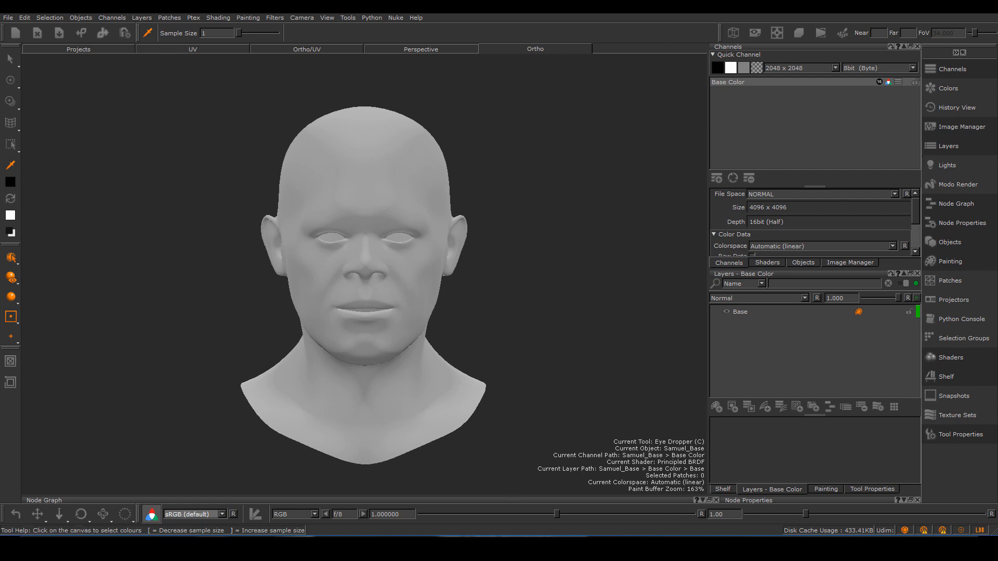
# Step: Hide and restore the Channels palette to see how the palette toggles work
pyautogui.moveTo(923, 57)
pyautogui.mouseDown()
pyautogui.moveTo(959, 50)
pyautogui.moveTo(980, 66)
pyautogui.moveTo(993, 202)
pyautogui.moveTo(995, 359)
pyautogui.moveTo(962, 486)
pyautogui.moveTo(926, 347)
pyautogui.moveTo(928, 51)
pyautogui.mouseUp()
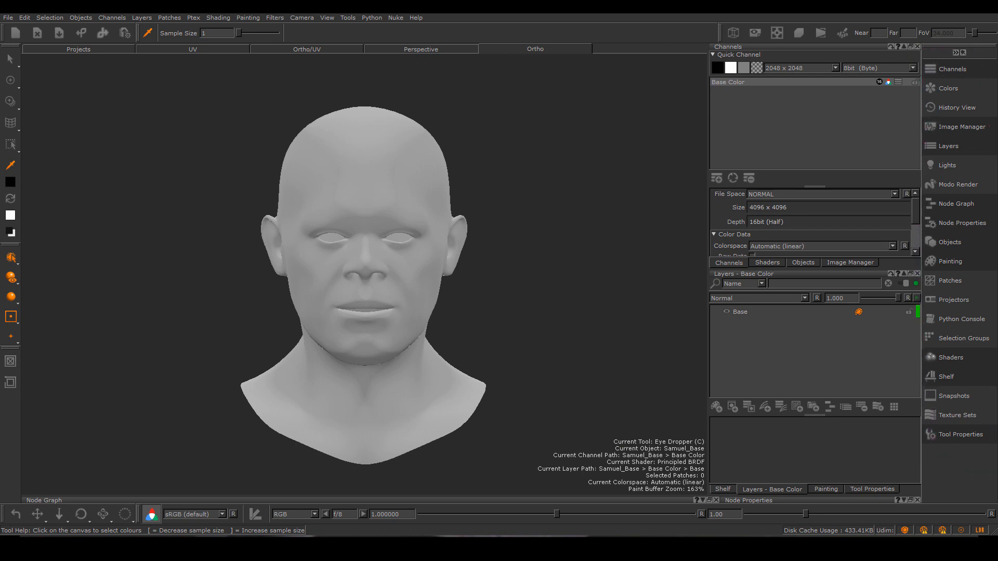
pyautogui.click(957, 70)
pyautogui.click(958, 69)
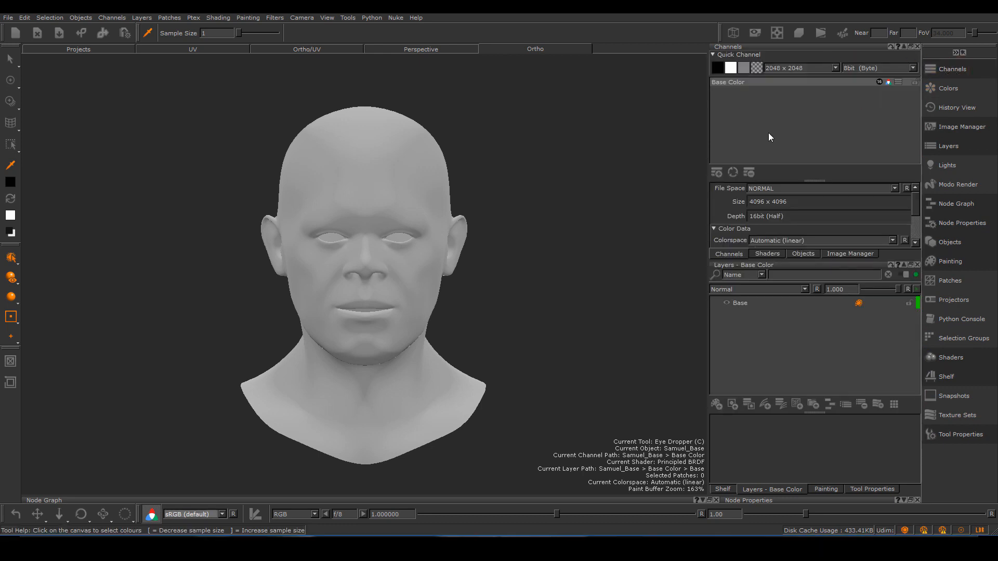
pyautogui.click(955, 72)
pyautogui.click(955, 70)
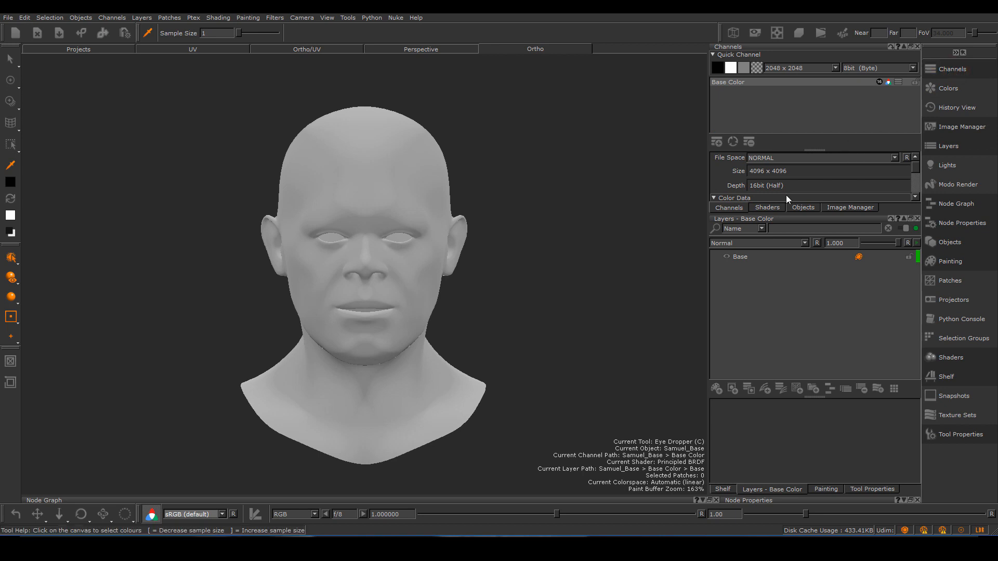
# Step: Select the Base layer and switch between the Channels and Shaders palettes, ending on Channels
pyautogui.click(744, 257)
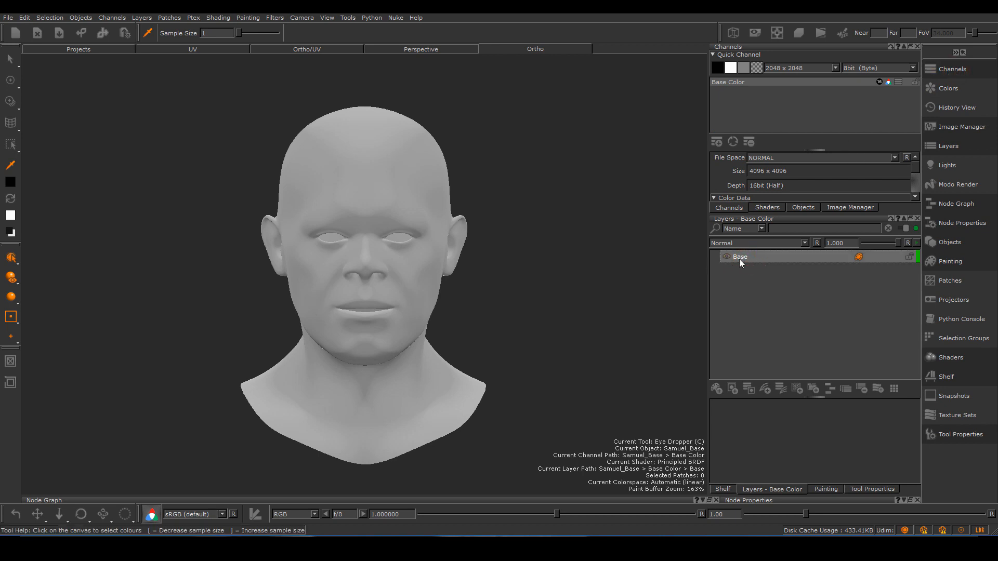
pyautogui.click(731, 209)
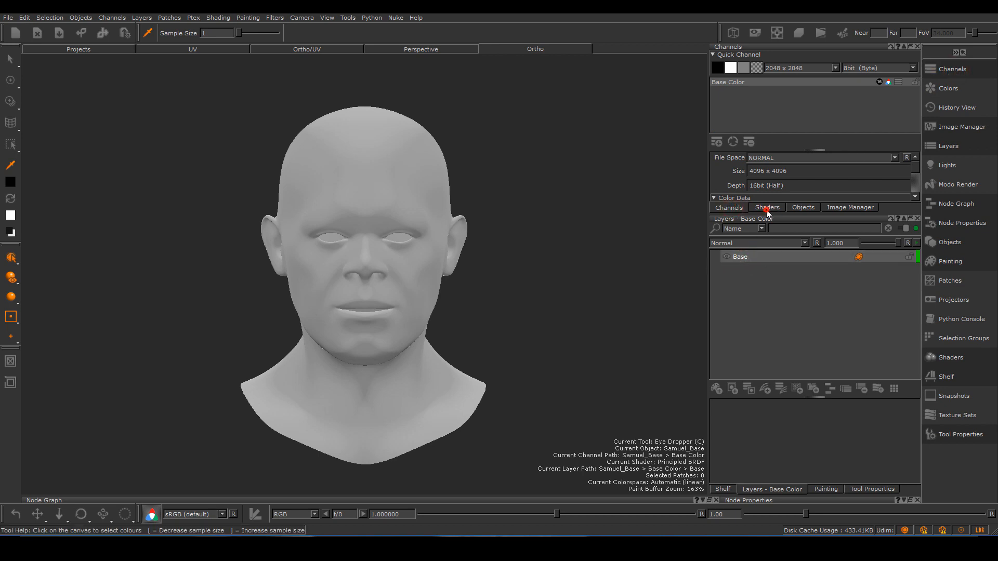
pyautogui.click(767, 209)
pyautogui.click(723, 207)
pyautogui.moveTo(689, 38)
pyautogui.mouseDown()
pyautogui.moveTo(878, 38)
pyautogui.moveTo(919, 135)
pyautogui.moveTo(894, 406)
pyautogui.moveTo(662, 245)
pyautogui.moveTo(689, 37)
pyautogui.mouseUp()
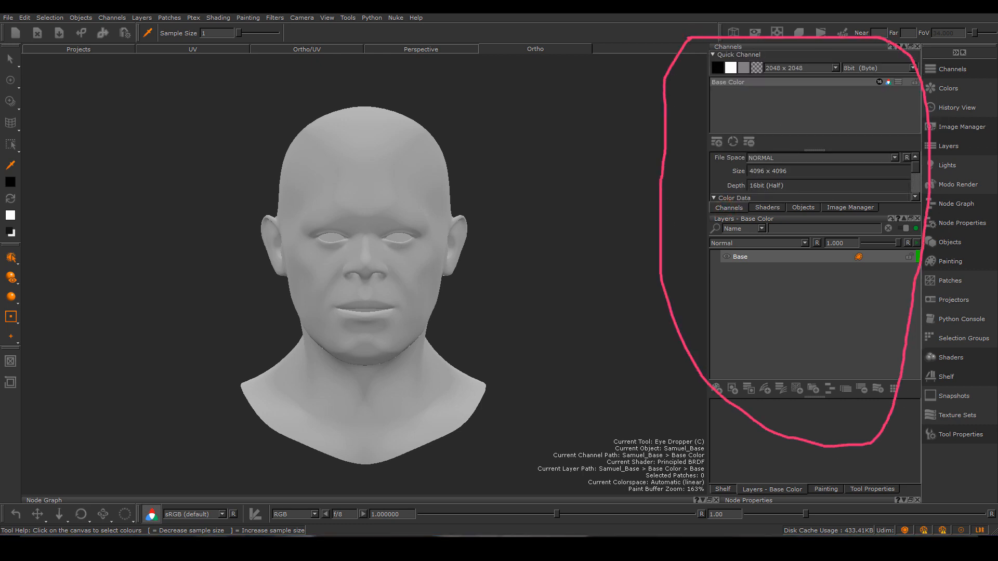
pyautogui.press('Escape')
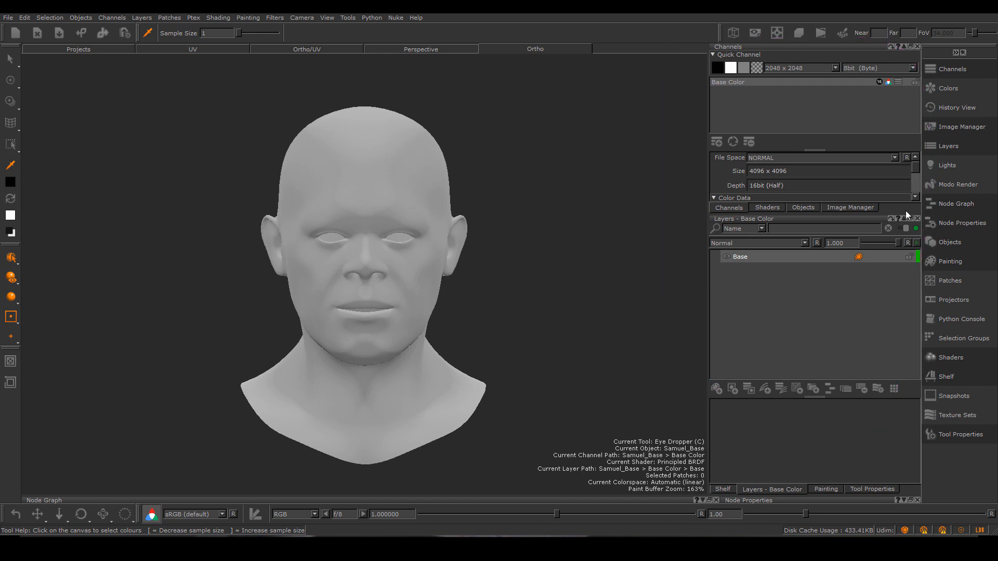
pyautogui.click(731, 209)
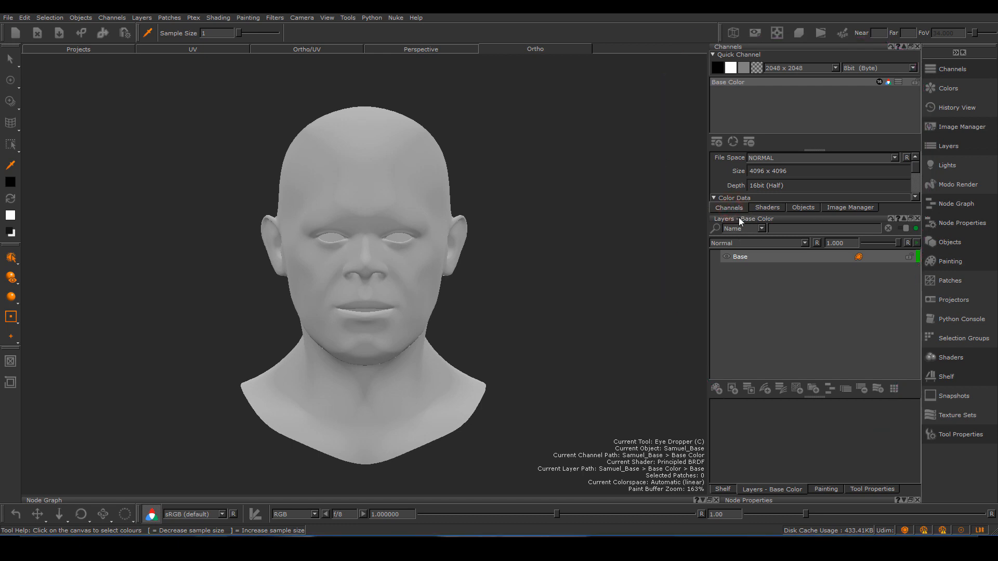
pyautogui.click(760, 208)
pyautogui.click(729, 209)
# Step: Examine the Base Color channel's size, depth and color data properties, and look at the available shaders
pyautogui.click(741, 83)
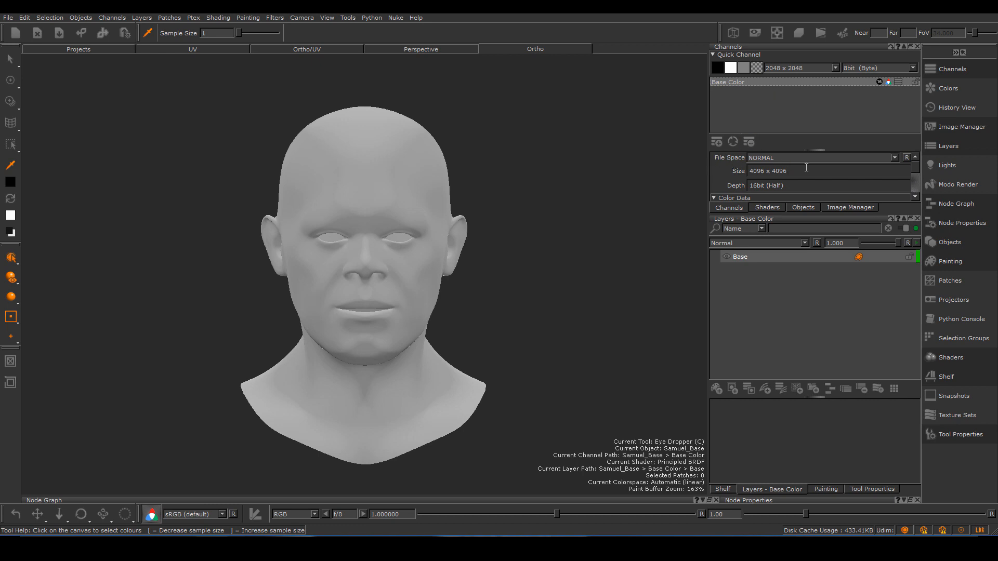
pyautogui.moveTo(915, 172); pyautogui.dragTo(913, 167)
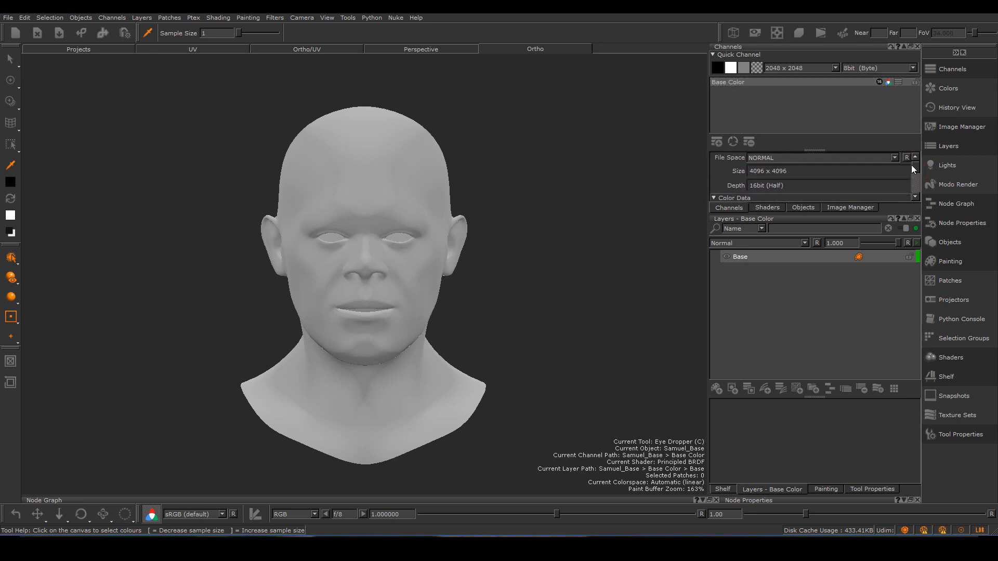
pyautogui.click(802, 172)
pyautogui.moveTo(918, 171)
pyautogui.mouseDown()
pyautogui.moveTo(916, 191)
pyautogui.moveTo(913, 158)
pyautogui.mouseUp()
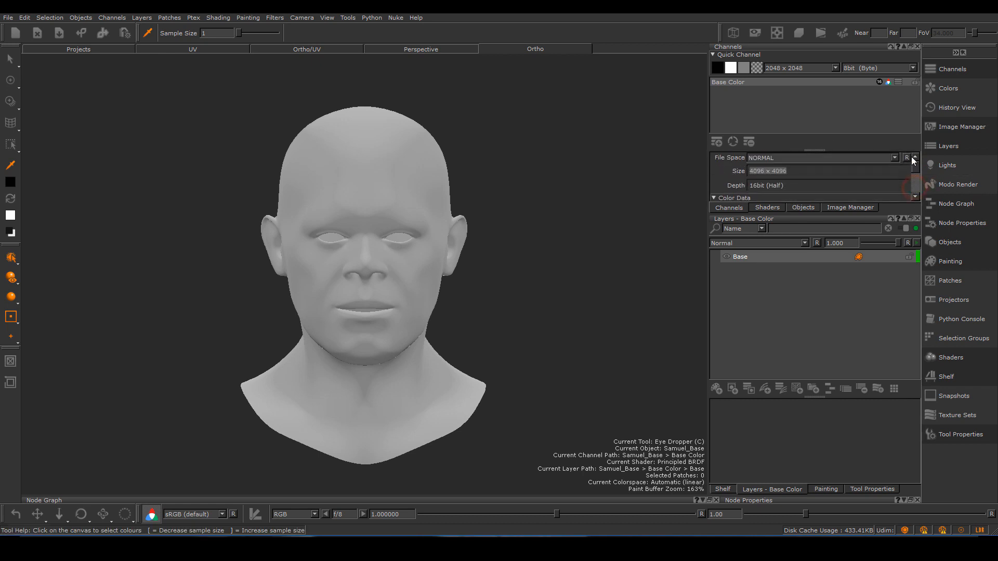
pyautogui.click(767, 207)
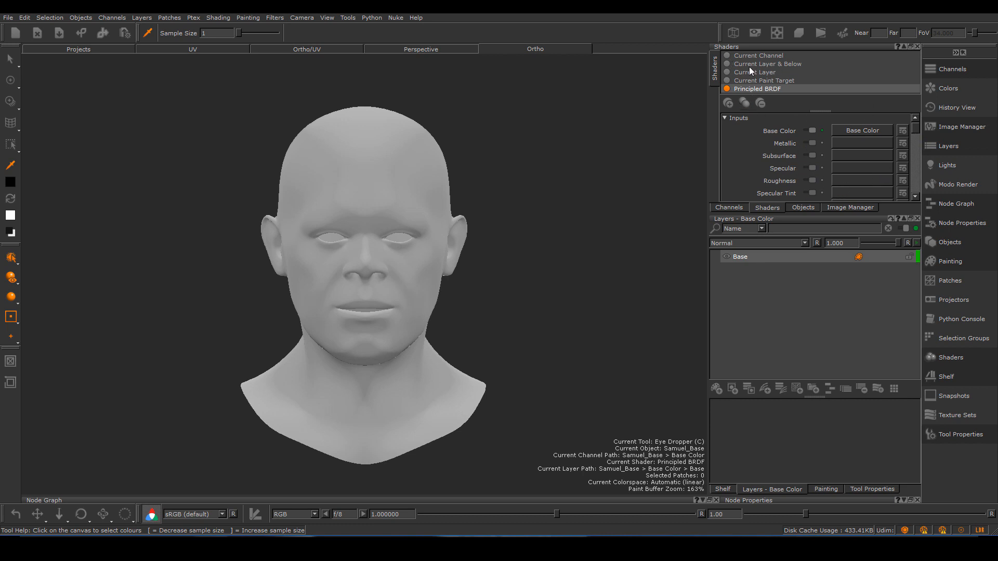
# Step: Examine the Samuel_Base object's geometry version, name and user attributes in the Objects palette
pyautogui.click(801, 208)
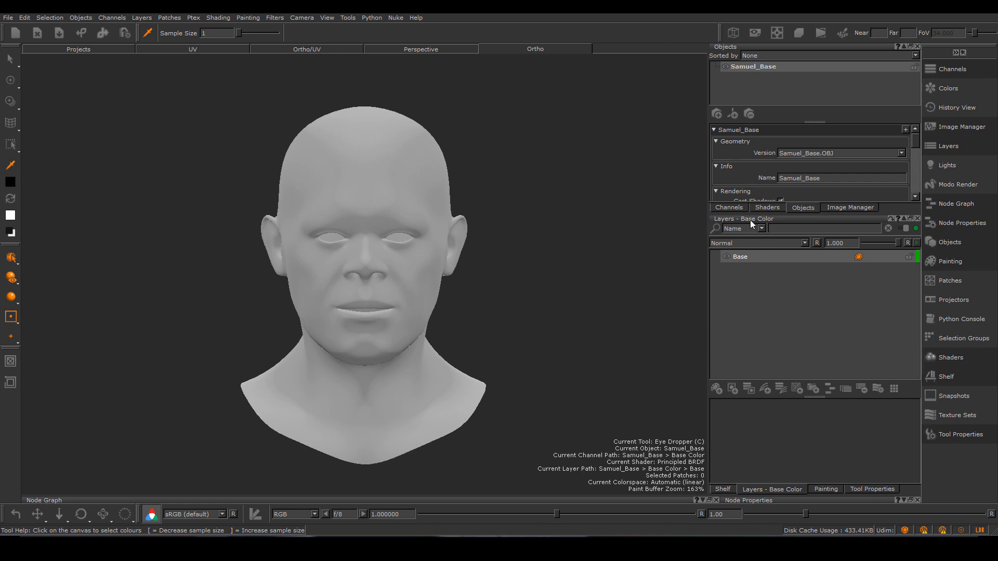
pyautogui.keyDown('alt'); pyautogui.moveTo(608, 331); pyautogui.dragTo(579, 334); pyautogui.keyUp('alt')
pyautogui.keyDown('alt'); pyautogui.moveTo(551, 324); pyautogui.dragTo(563, 341, button='right'); pyautogui.keyUp('alt')
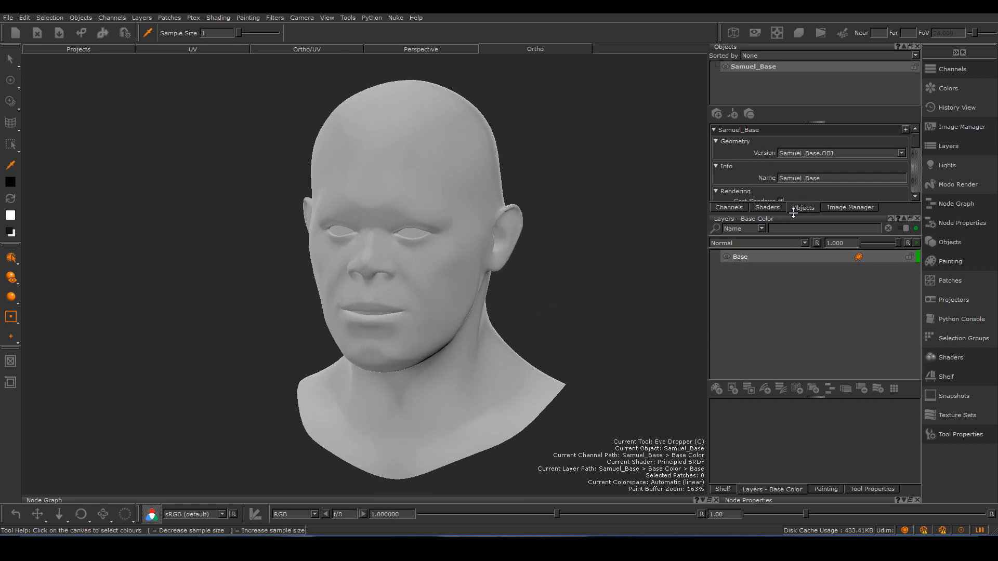
pyautogui.click(749, 67)
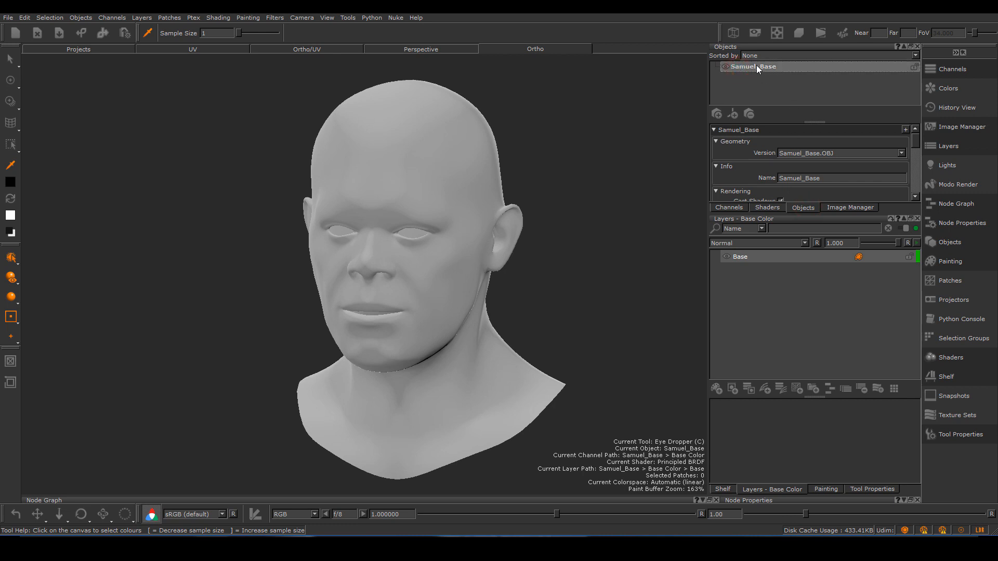
pyautogui.click(817, 155)
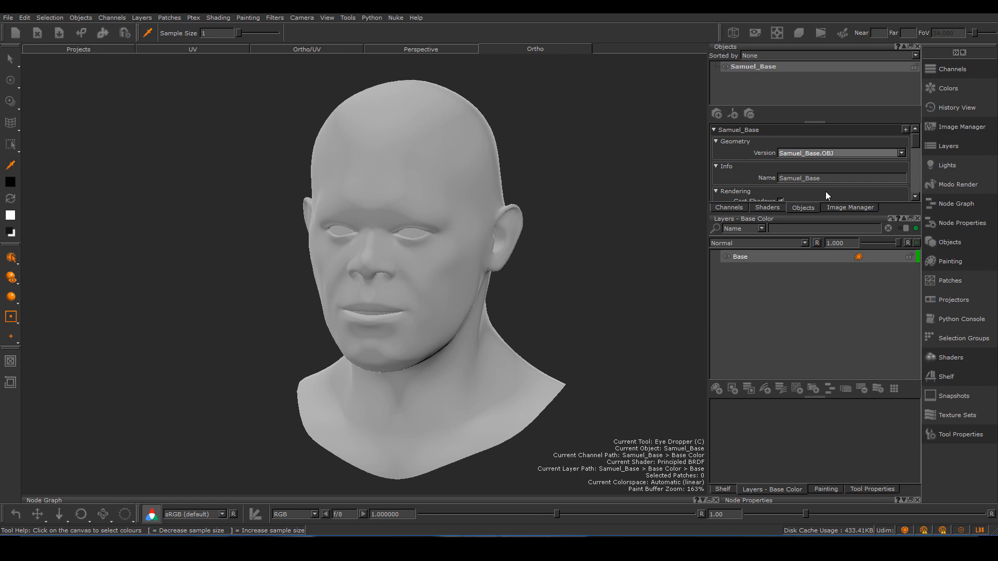
pyautogui.click(790, 155)
pyautogui.click(873, 154)
pyautogui.click(832, 176)
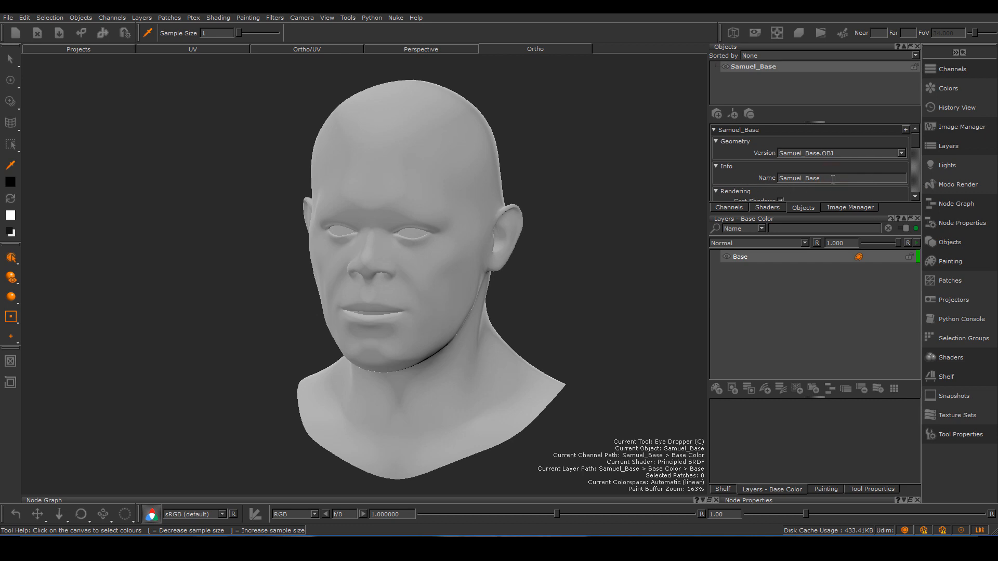
pyautogui.moveTo(915, 141); pyautogui.dragTo(914, 207)
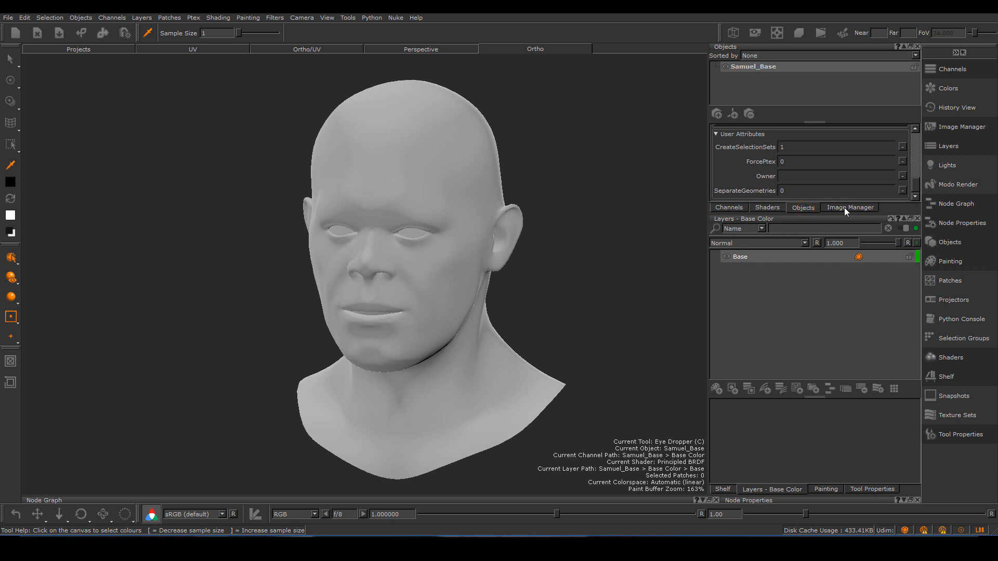
# Step: Look at the Image Manager, return to the Channels palette, and hide and restore it
pyautogui.click(844, 208)
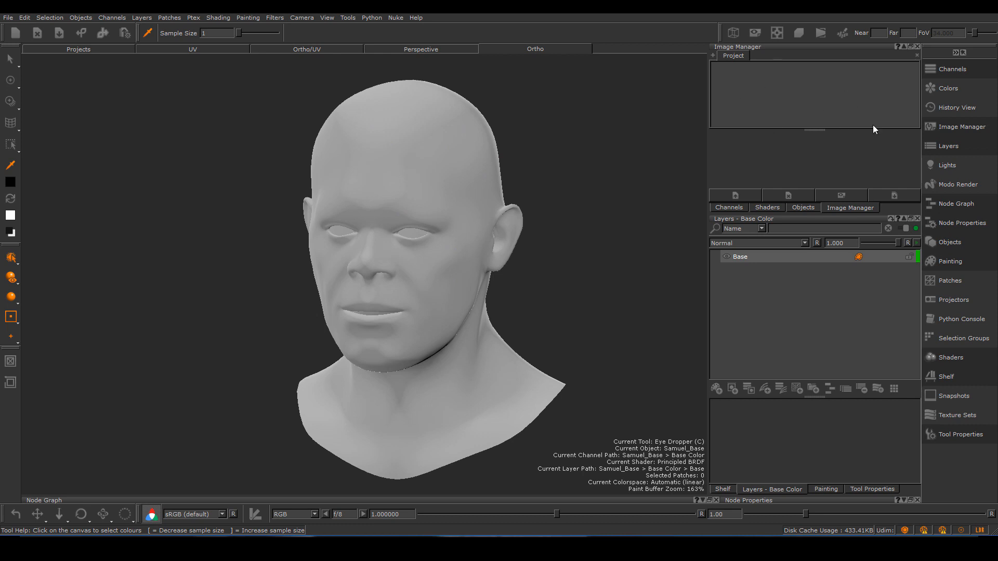
pyautogui.click(725, 209)
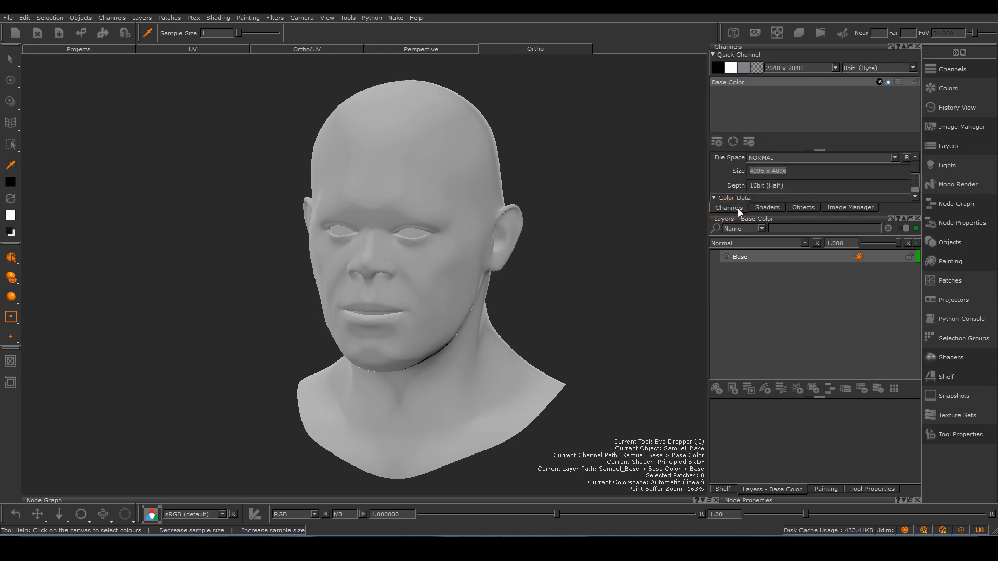
pyautogui.click(957, 70)
pyautogui.click(956, 69)
pyautogui.click(956, 70)
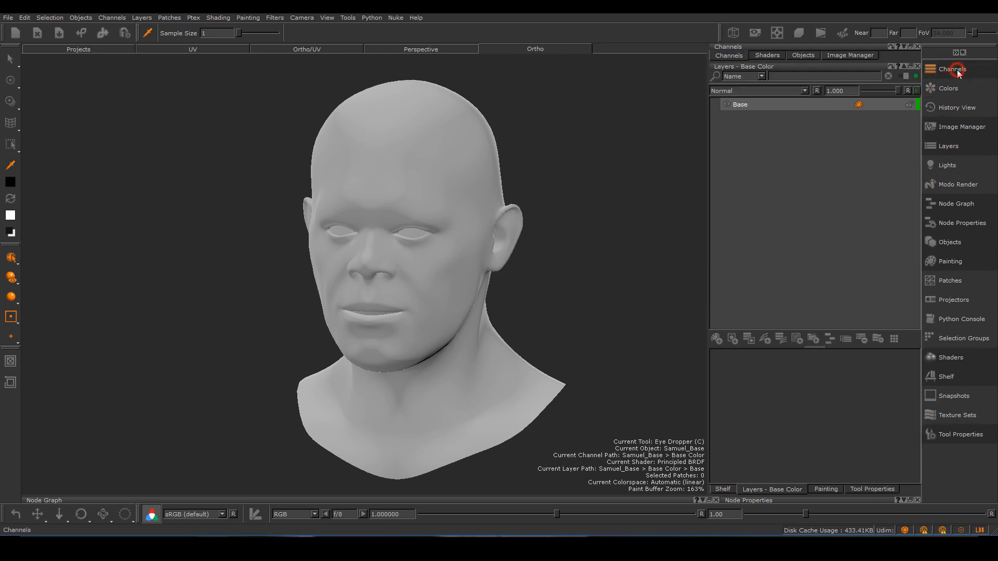
pyautogui.click(957, 70)
# Step: Open and close the Colors palette, and hide and restore the Layers palette
pyautogui.click(947, 92)
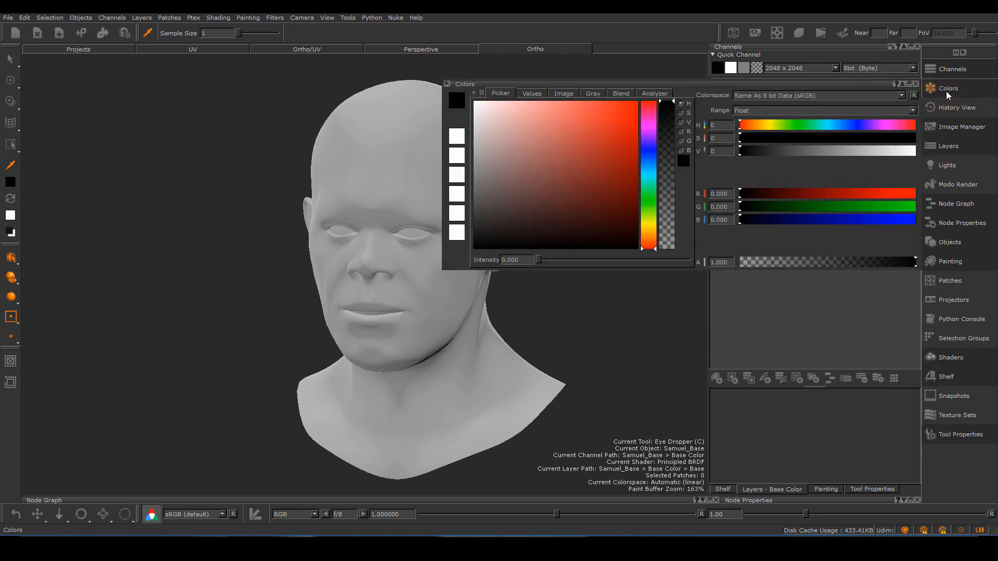
pyautogui.click(957, 90)
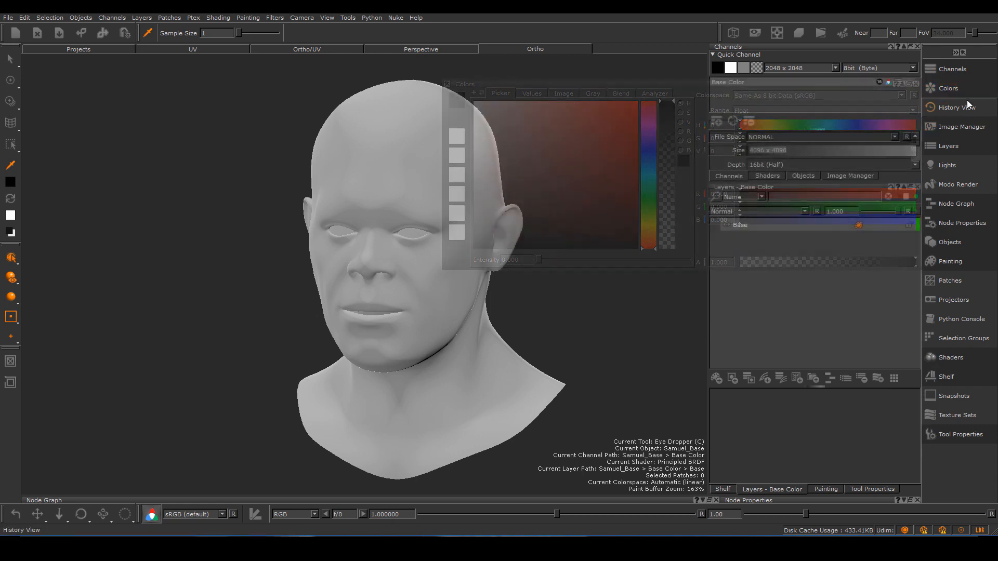
pyautogui.click(962, 147)
pyautogui.click(963, 146)
pyautogui.click(962, 146)
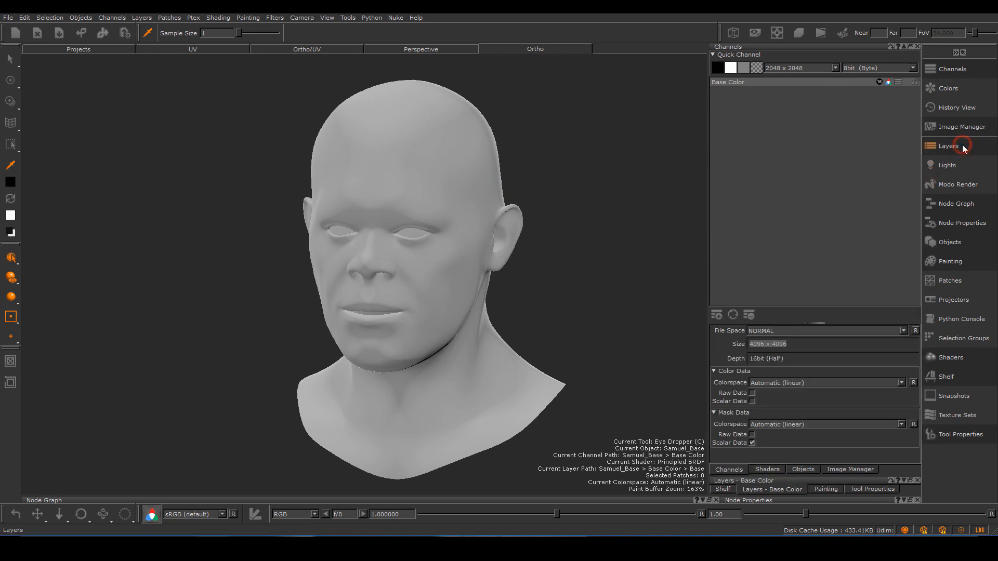
pyautogui.click(962, 147)
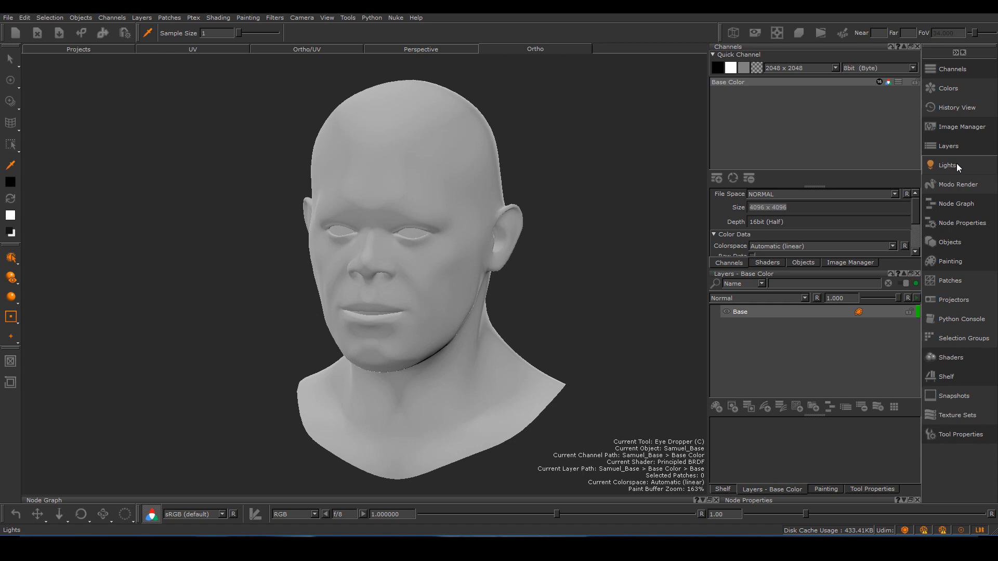
# Step: Open and close the Lights palette, and expand and collapse the Node Graph and Node Properties palettes
pyautogui.click(954, 167)
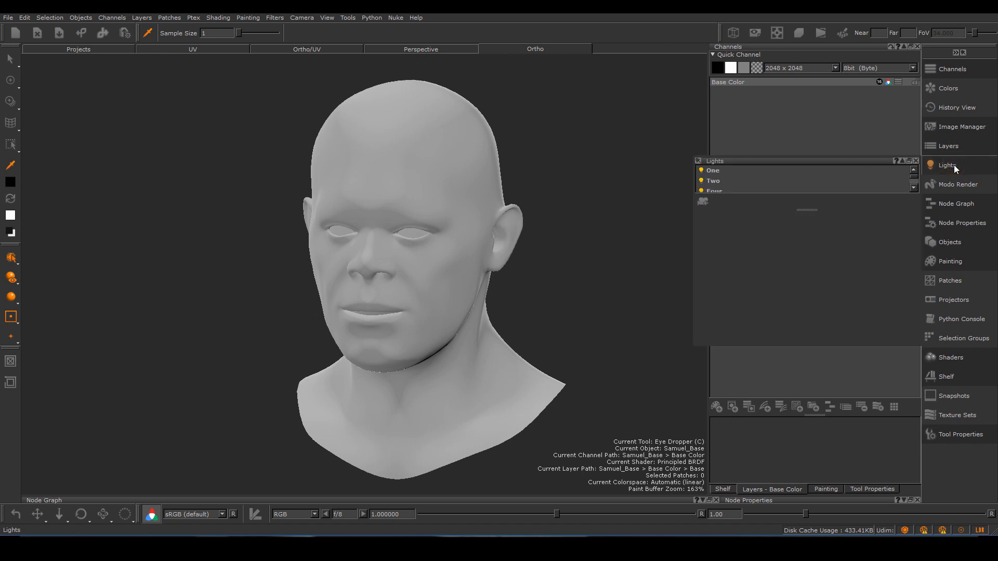
pyautogui.click(953, 164)
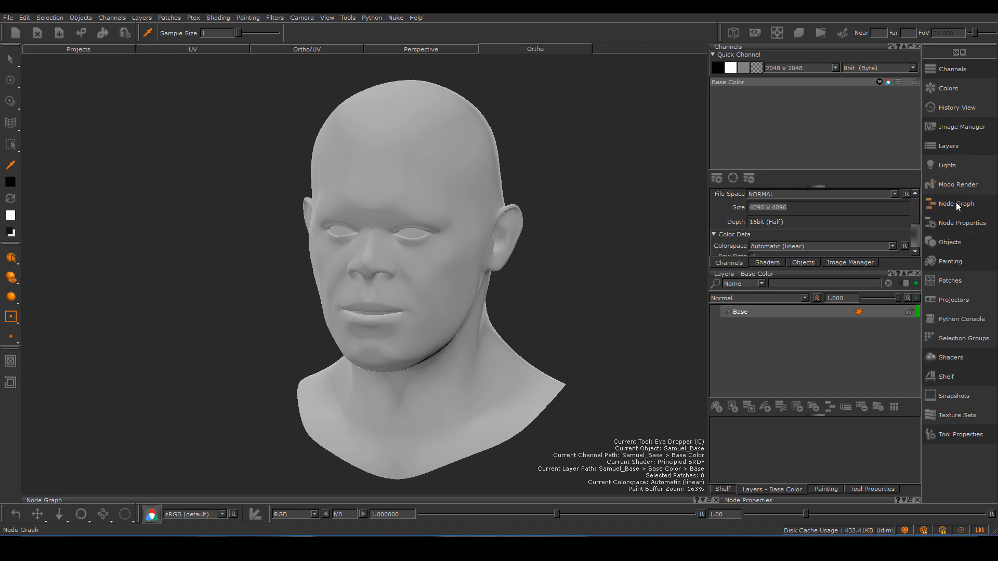
pyautogui.click(953, 206)
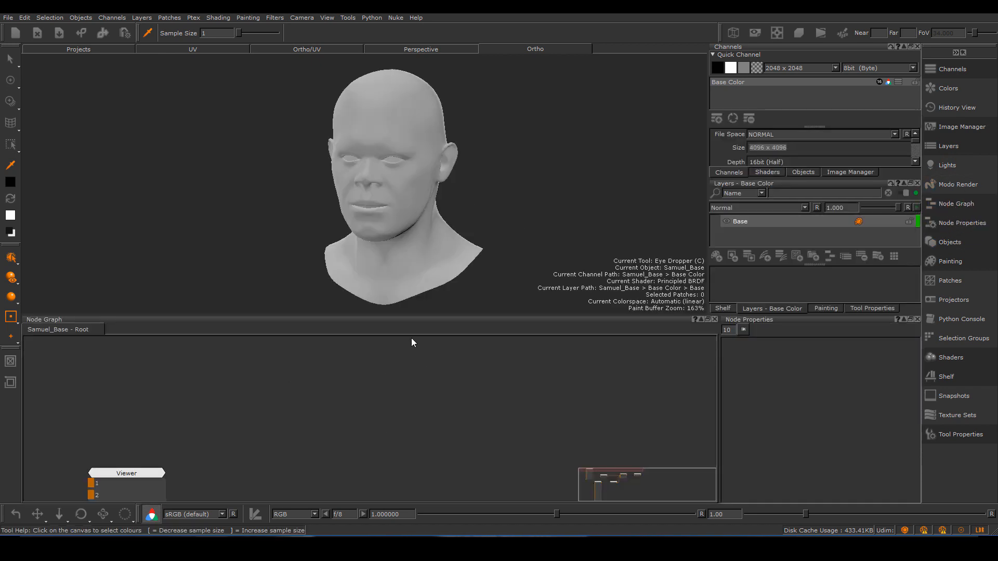
pyautogui.click(957, 203)
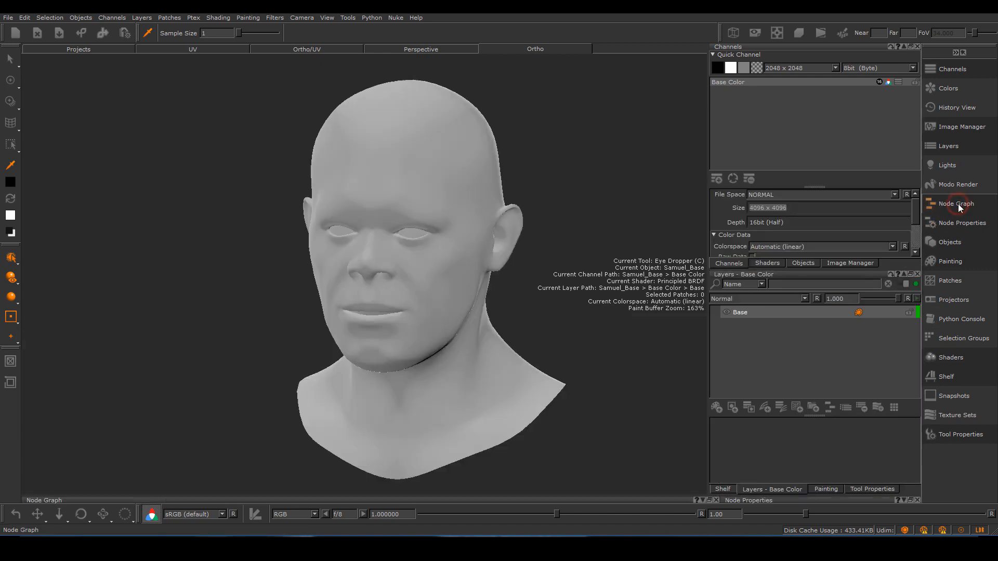
pyautogui.click(959, 223)
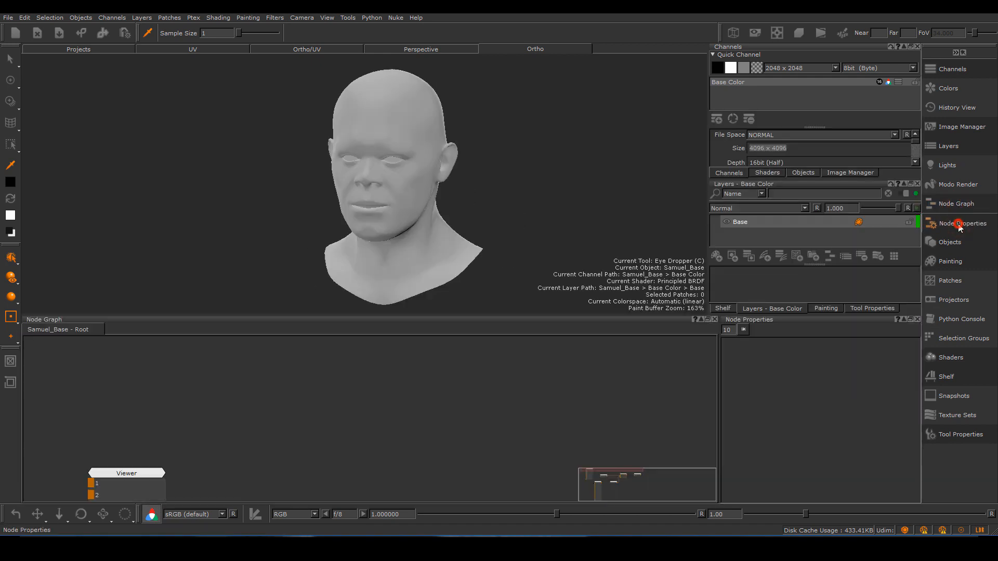
pyautogui.click(959, 224)
# Step: Switch to the Objects palette, and hide and restore it
pyautogui.click(950, 244)
pyautogui.click(950, 245)
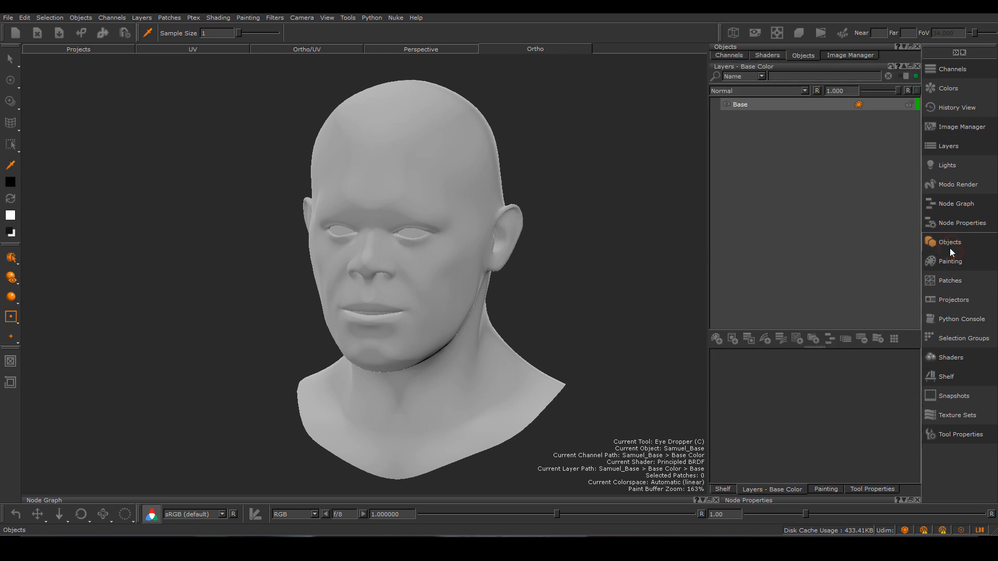
pyautogui.click(950, 244)
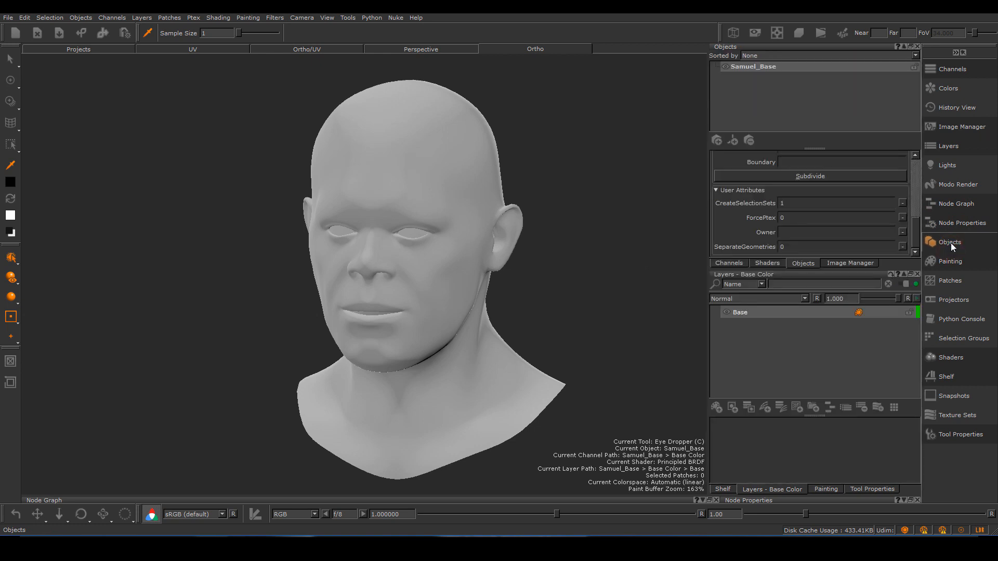
pyautogui.click(951, 244)
pyautogui.click(951, 242)
# Step: Examine the Painting palette's source grade and paint buffer settings, and collapse the palette
pyautogui.click(951, 262)
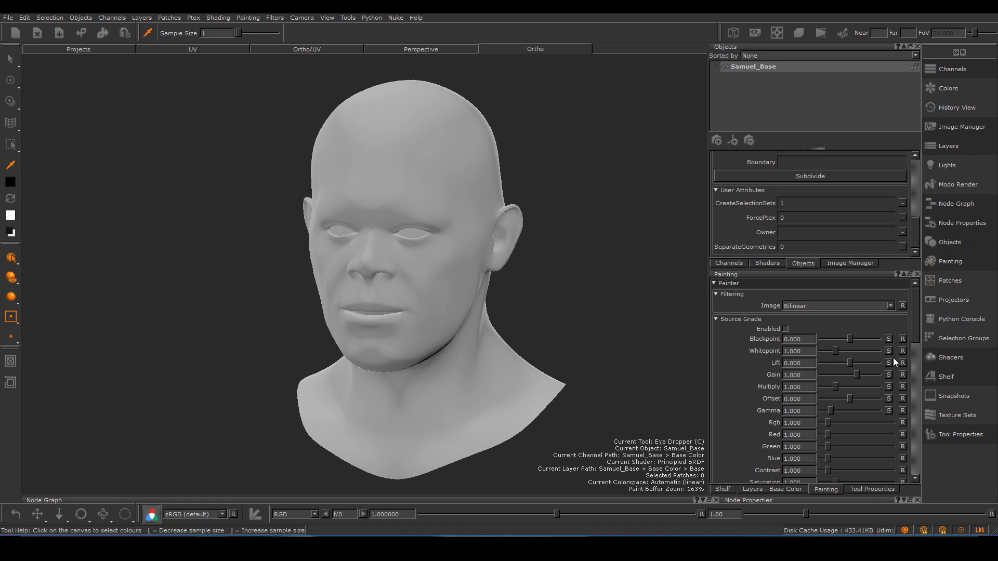
pyautogui.moveTo(918, 329); pyautogui.dragTo(915, 385)
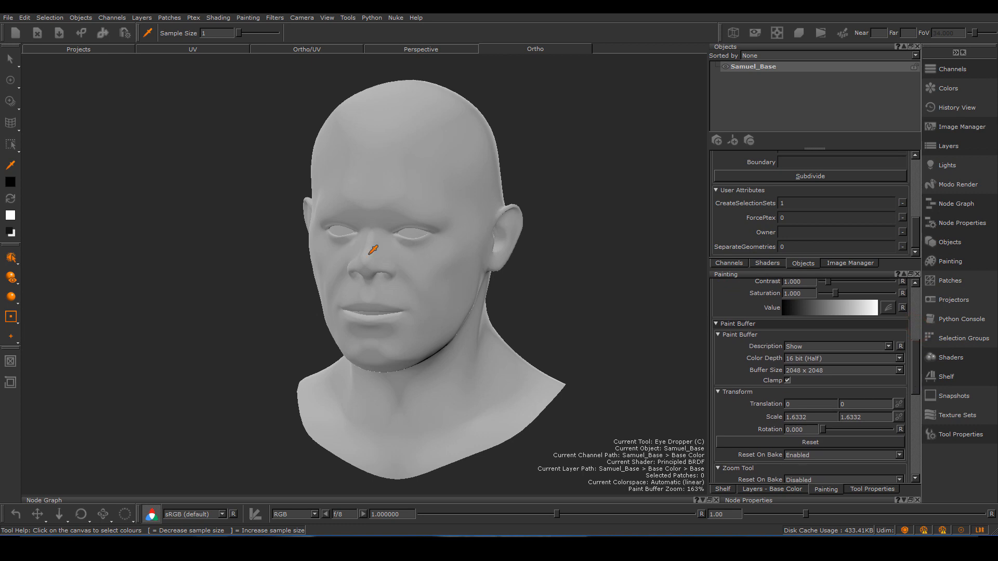
pyautogui.click(966, 266)
# Step: Open and close the Patches, Projectors and Python Console palettes one after another
pyautogui.click(963, 281)
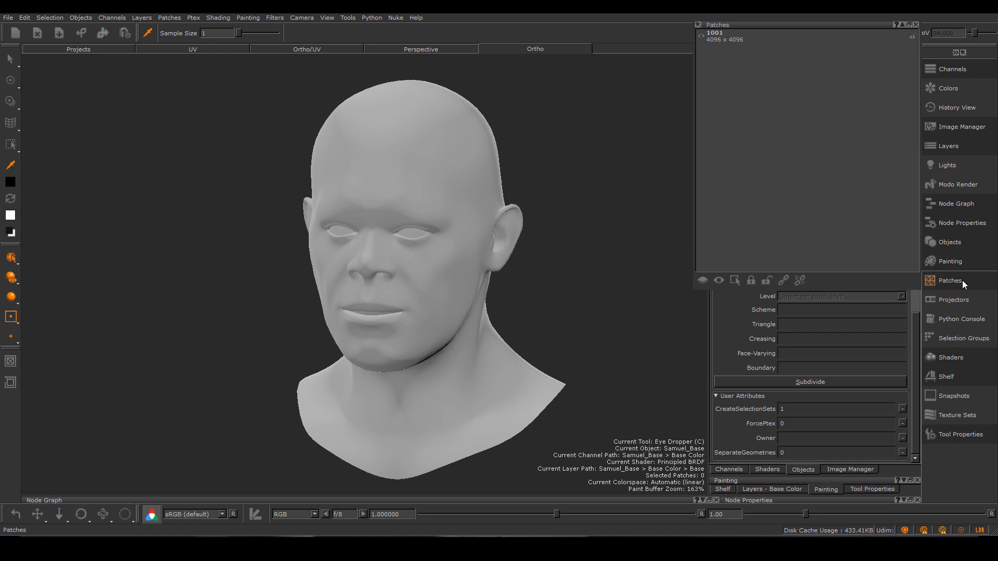
pyautogui.click(963, 280)
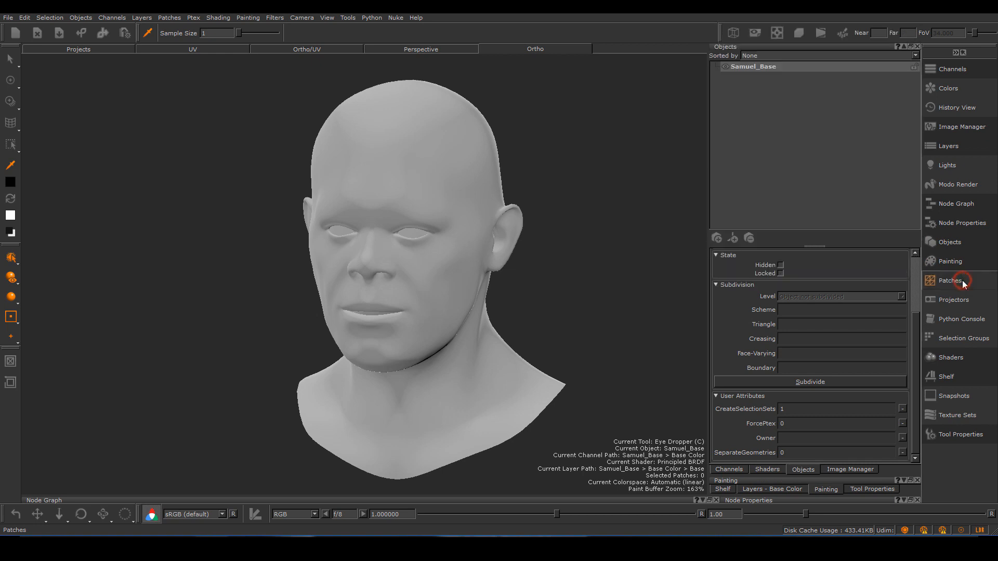
pyautogui.click(956, 302)
pyautogui.click(959, 305)
pyautogui.click(958, 320)
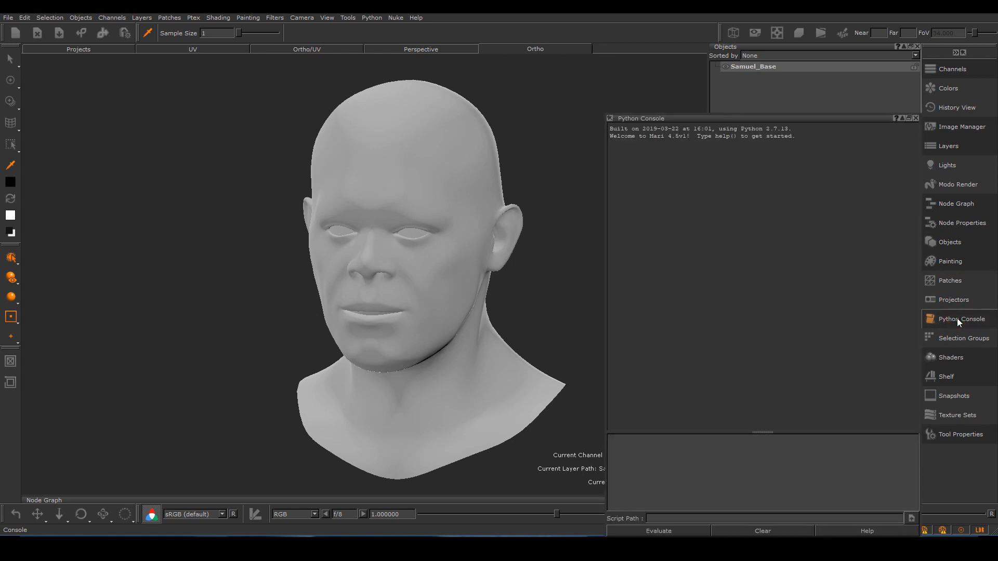
pyautogui.click(957, 319)
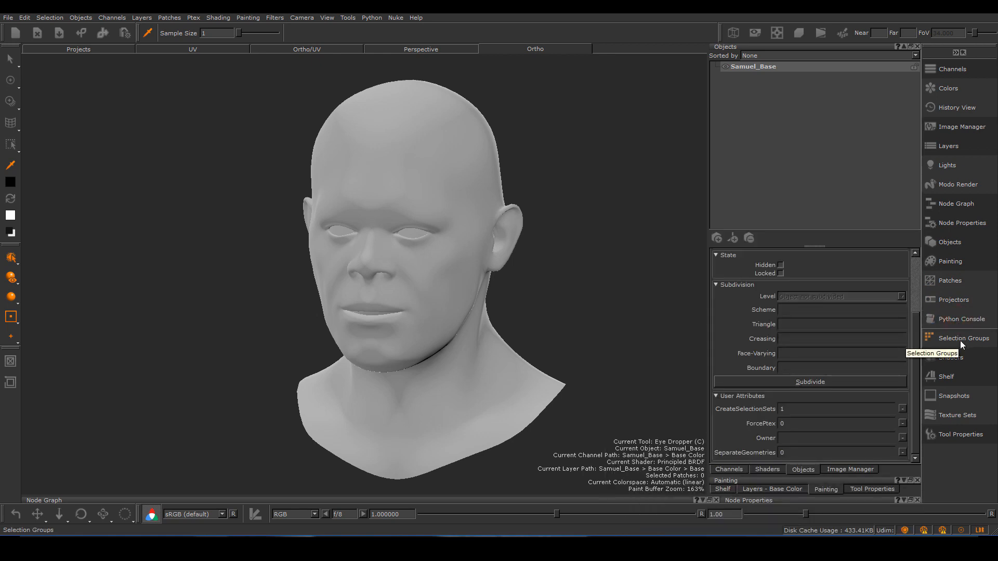
# Step: Look at the Shaders palette, return to Channels, and view the Basic Brushes in the Shelf before collapsing it
pyautogui.click(962, 357)
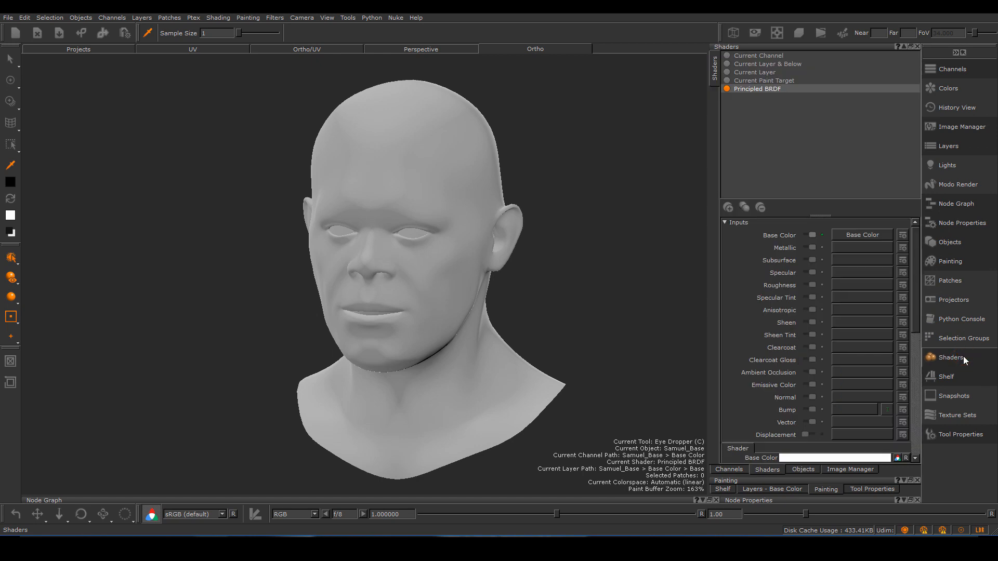
pyautogui.click(961, 358)
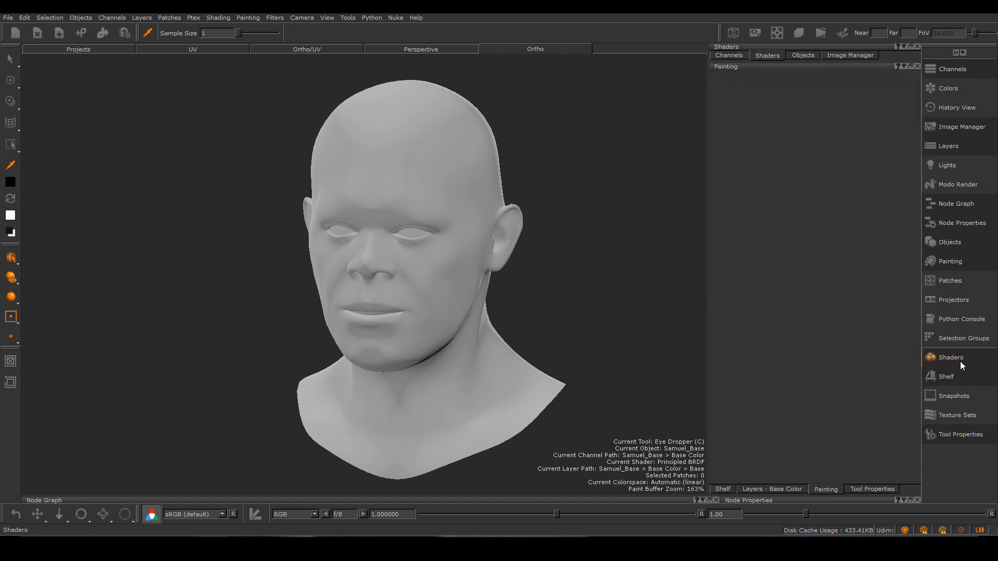
pyautogui.click(725, 56)
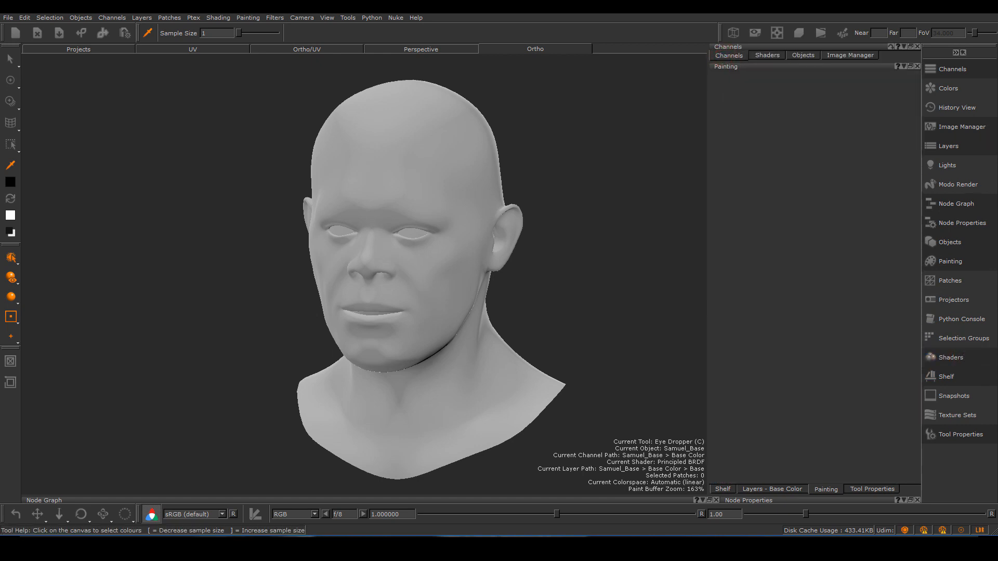
pyautogui.click(960, 376)
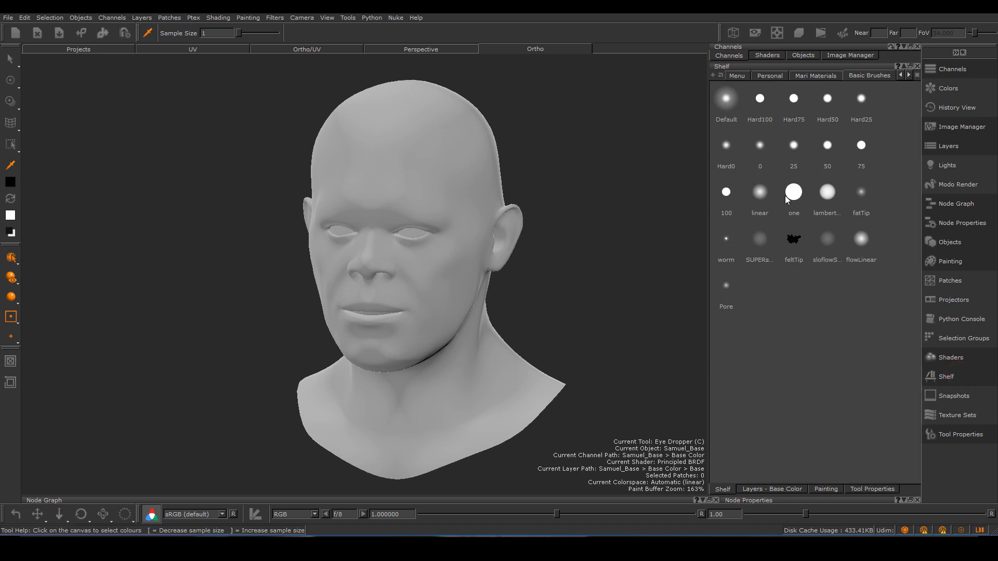
pyautogui.click(969, 383)
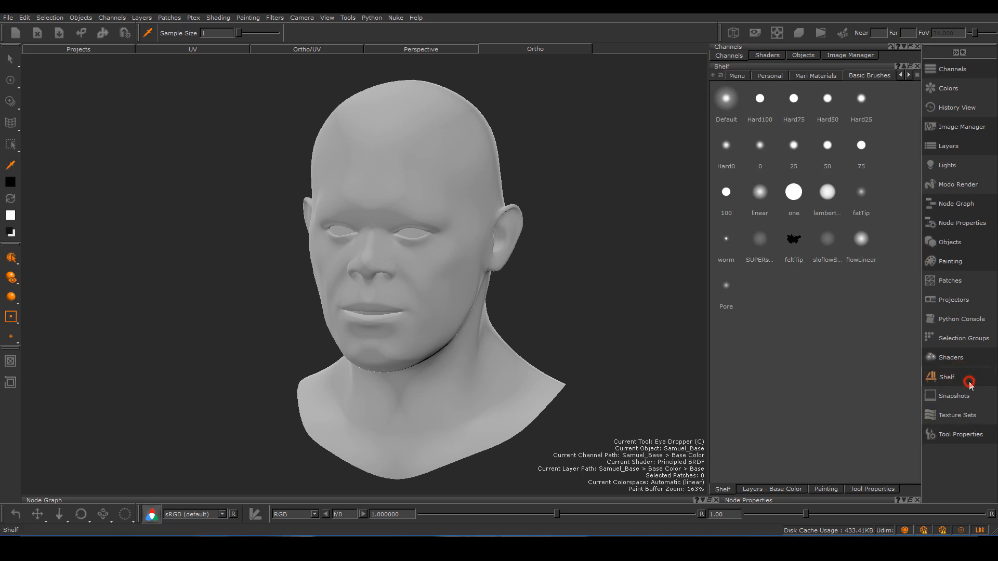
# Step: Look at the Snapshots and Texture Sets palettes, and show and hide the Tool Properties palette
pyautogui.click(963, 396)
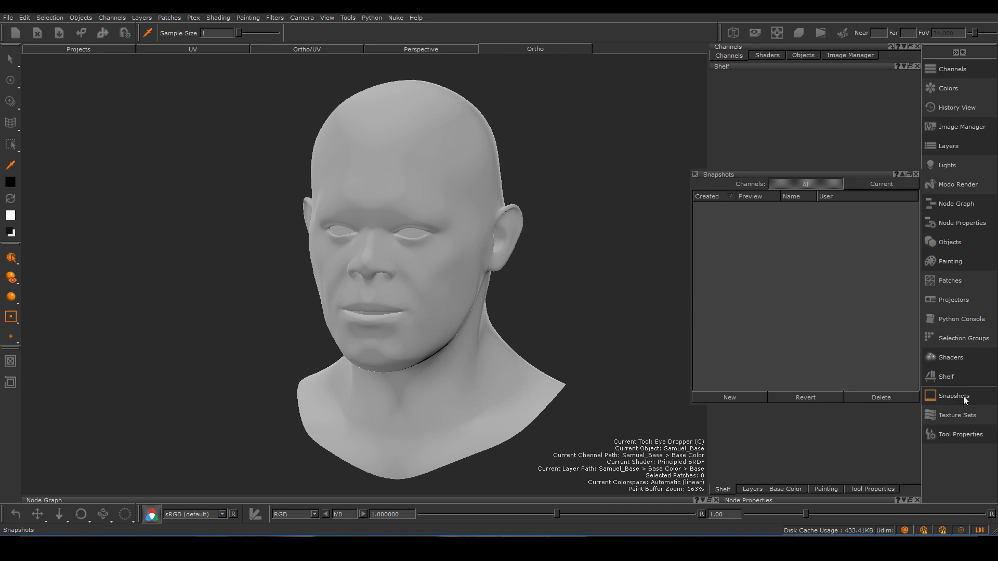
pyautogui.click(962, 415)
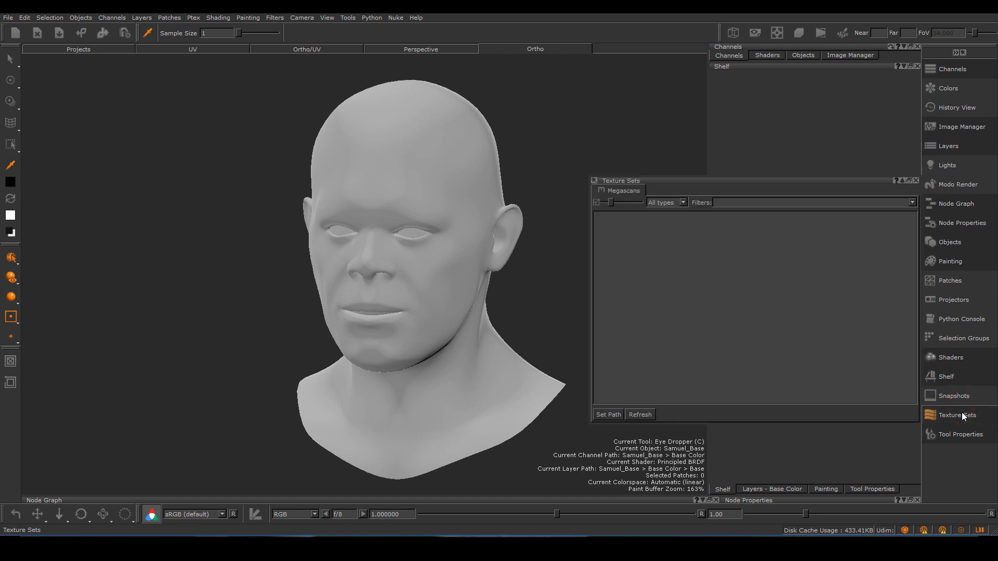
pyautogui.click(963, 416)
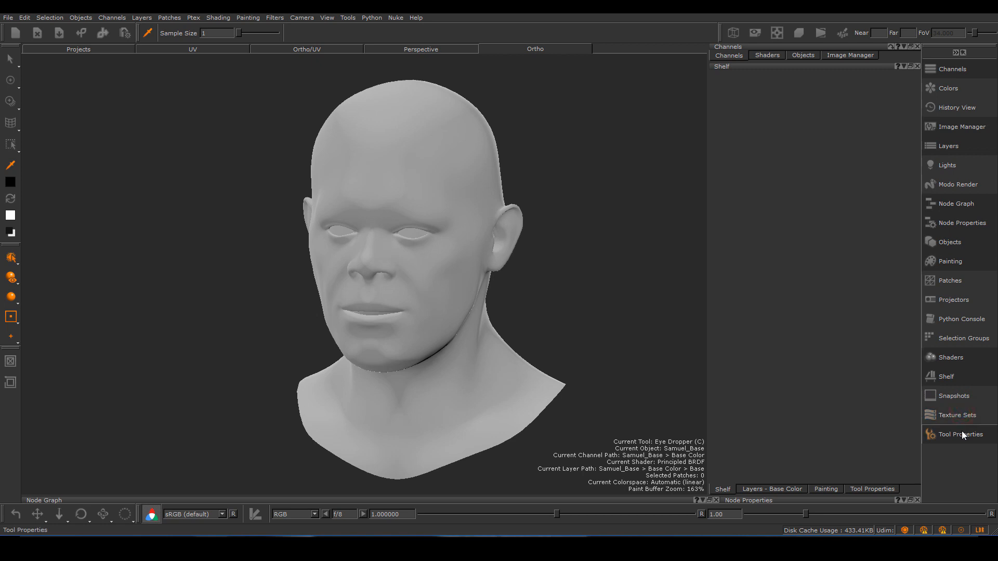
pyautogui.click(962, 436)
pyautogui.click(963, 436)
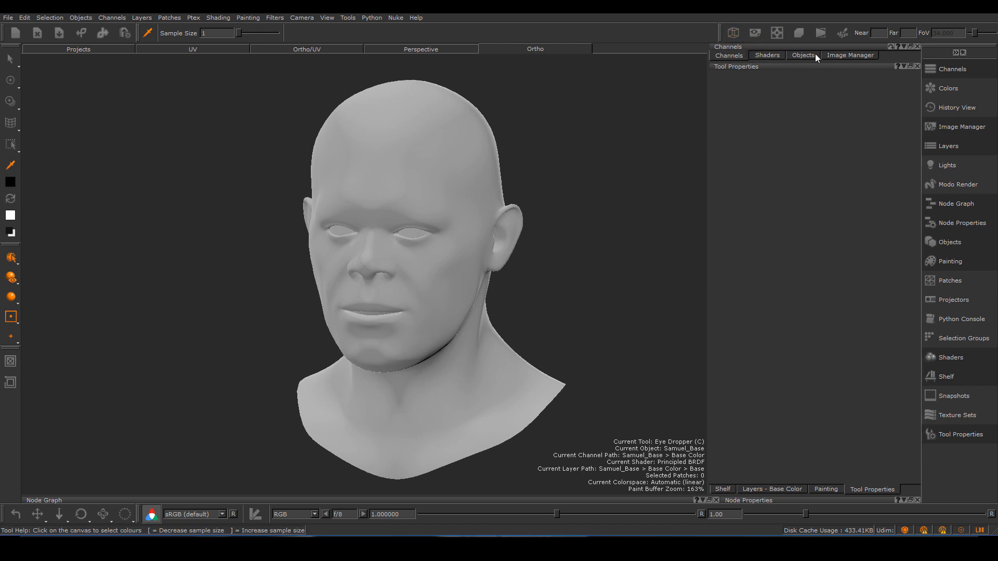
# Step: Restore the Channels palette, and hide and show it again
pyautogui.click(953, 70)
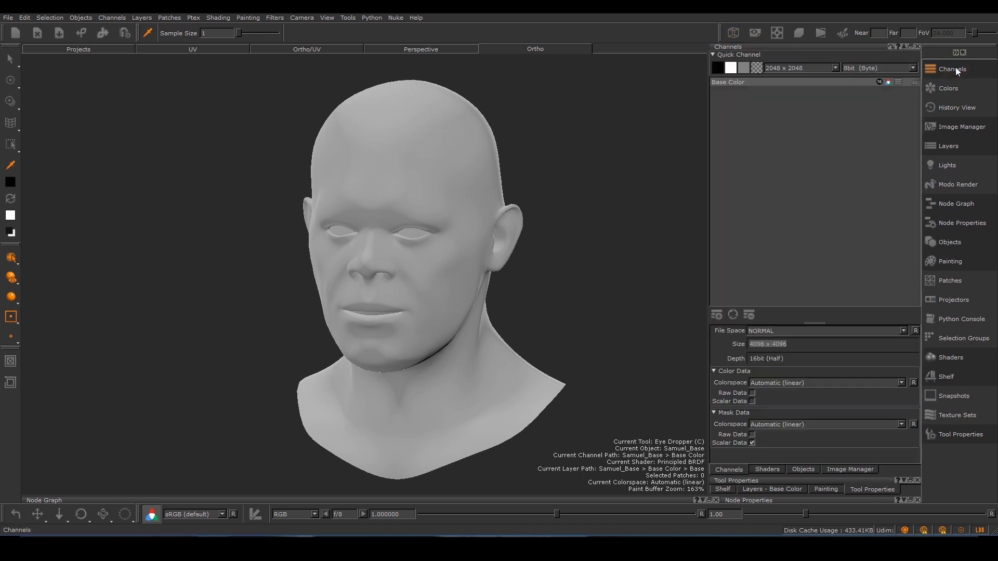
pyautogui.click(956, 69)
pyautogui.click(950, 67)
pyautogui.click(964, 71)
pyautogui.click(964, 71)
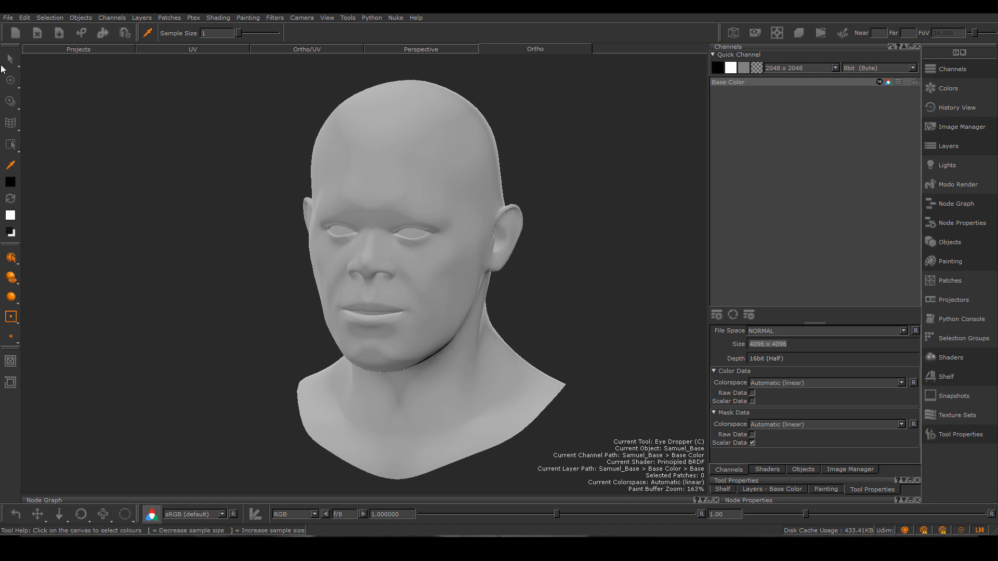
# Step: Move the painting tools toolbar into the horizontal toolbar row and dock the Channels palette on the opposite side of the canvas
pyautogui.moveTo(7, 46); pyautogui.dragTo(396, 33)
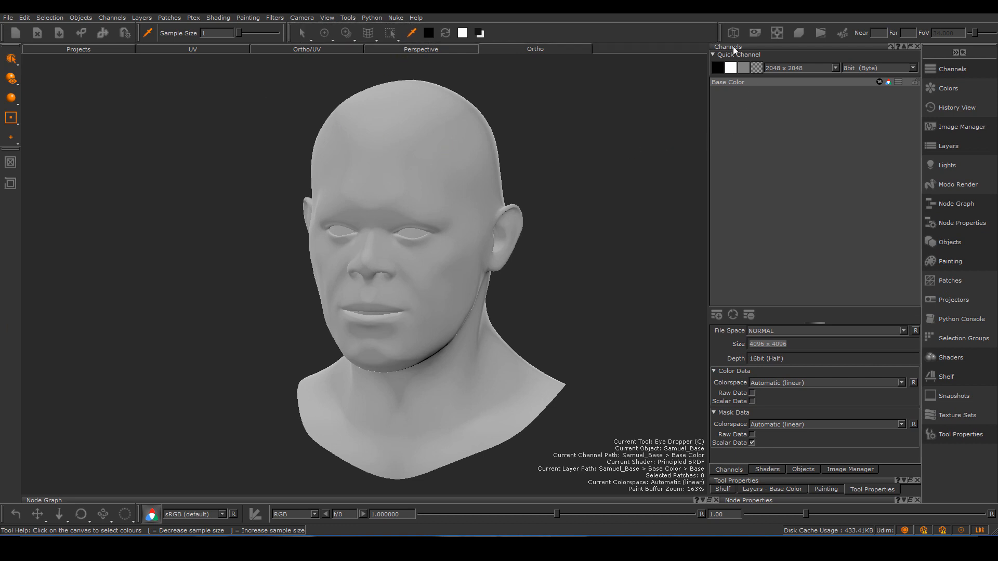
pyautogui.moveTo(733, 47); pyautogui.dragTo(35, 105)
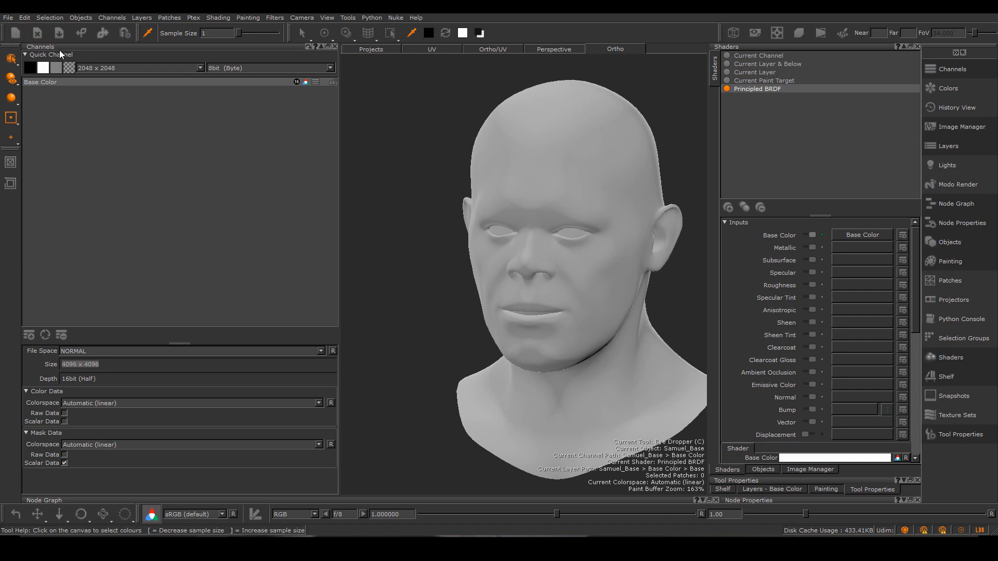
pyautogui.click(321, 46)
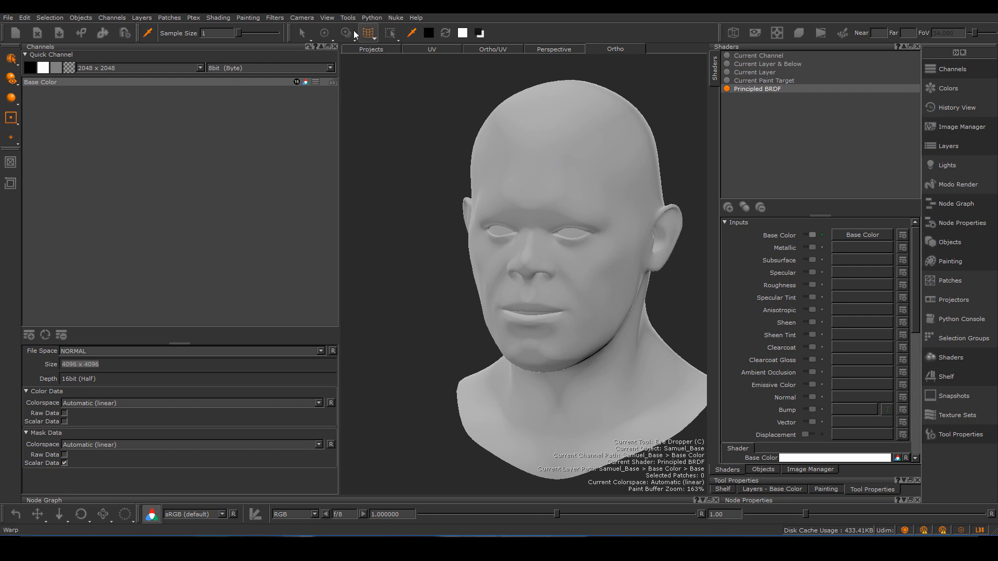
# Step: Reset the interface to the default layout
pyautogui.click(328, 18)
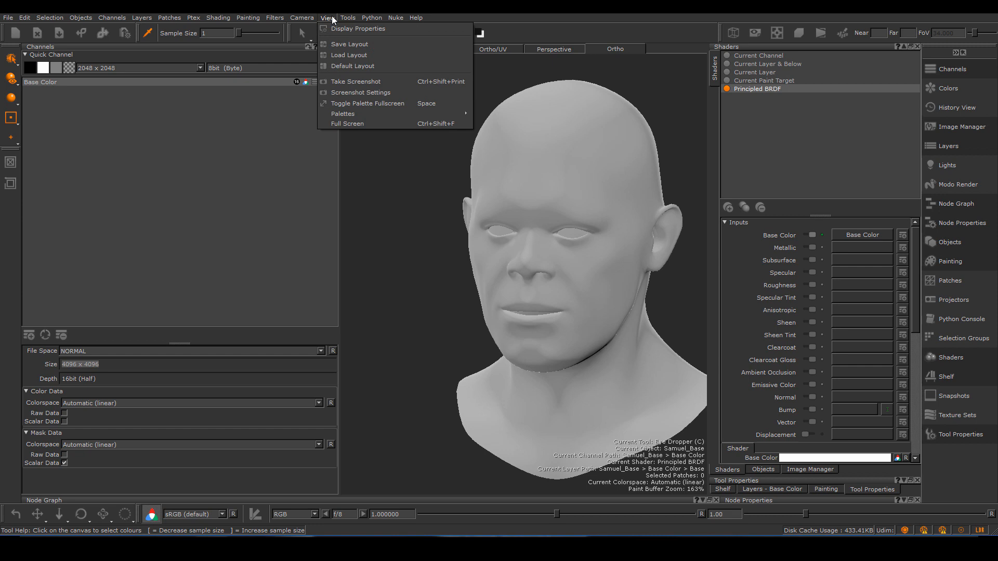
pyautogui.click(353, 66)
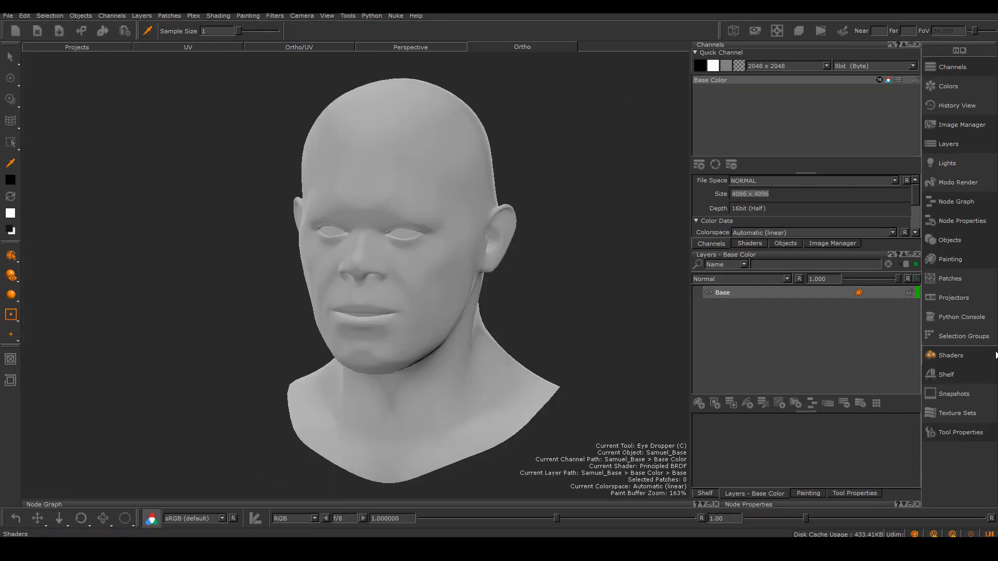
# Step: Activate the Select tool and turn the Samuel_Base head to a slightly smaller front view in the Ortho canvas
pyautogui.keyDown('alt'); pyautogui.moveTo(568, 320); pyautogui.dragTo(551, 332); pyautogui.keyUp('alt')
pyautogui.click(10, 57)
pyautogui.keyDown('alt'); pyautogui.moveTo(508, 269); pyautogui.dragTo(501, 287, button='right'); pyautogui.keyUp('alt')
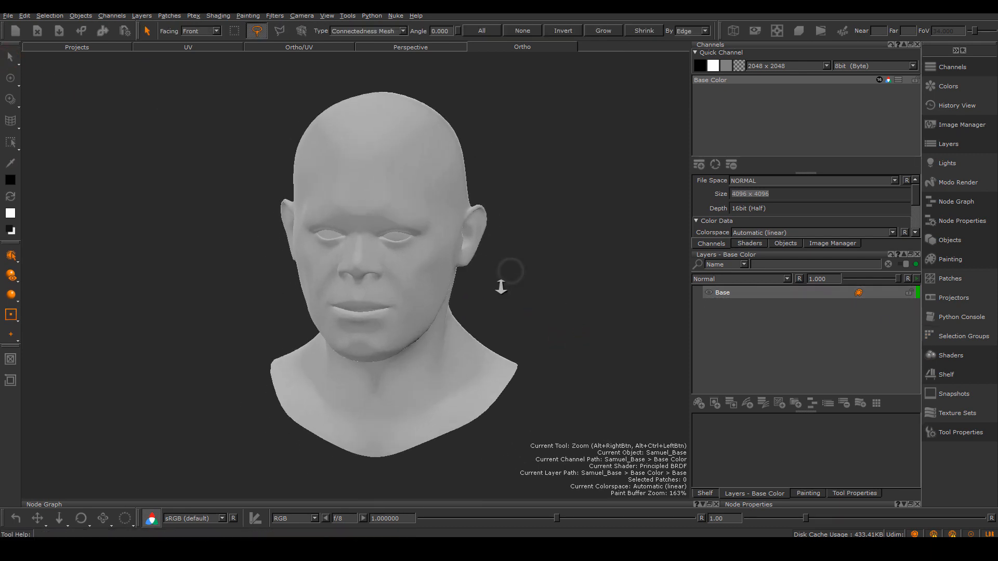
pyautogui.moveTo(501, 286)
pyautogui.keyDown('alt'); pyautogui.mouseDown()
pyautogui.moveTo(552, 276)
pyautogui.moveTo(517, 297)
pyautogui.mouseUp(); pyautogui.keyUp('alt')
pyautogui.keyDown('alt'); pyautogui.moveTo(517, 296); pyautogui.dragTo(546, 218, button='right'); pyautogui.keyUp('alt')
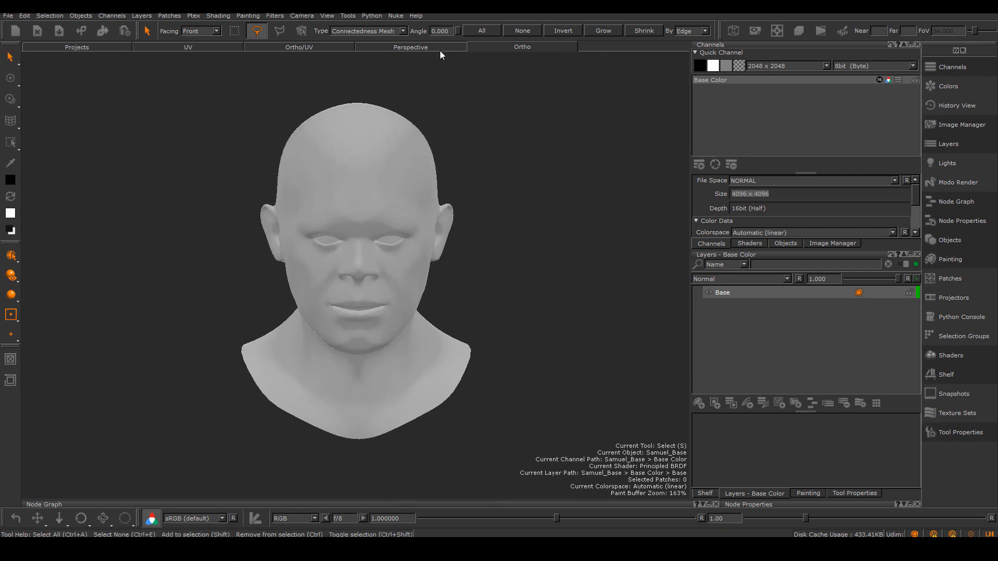
# Step: Look through the Projects list and the UV, Ortho/UV and Perspective views of the head
pyautogui.click(77, 48)
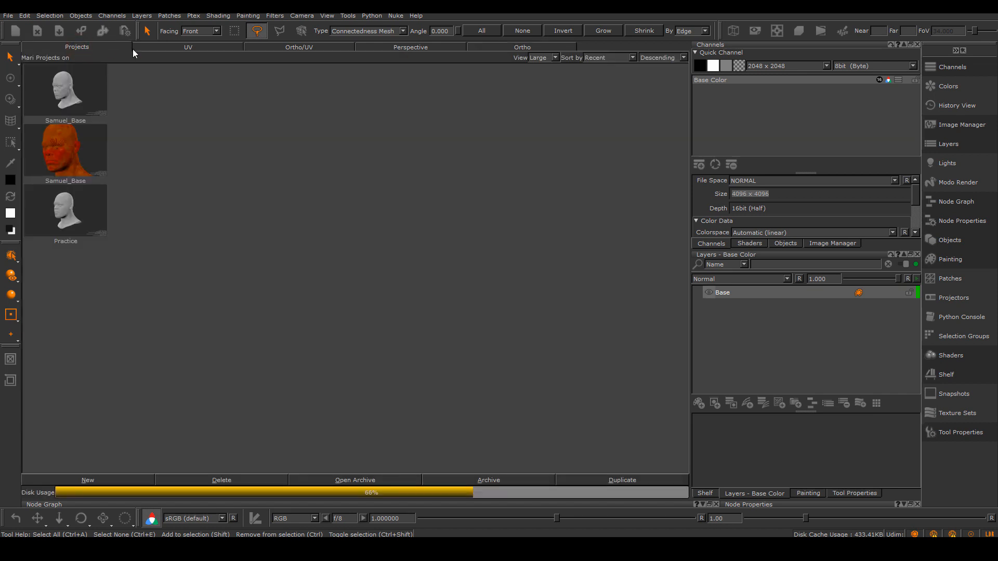
pyautogui.click(187, 47)
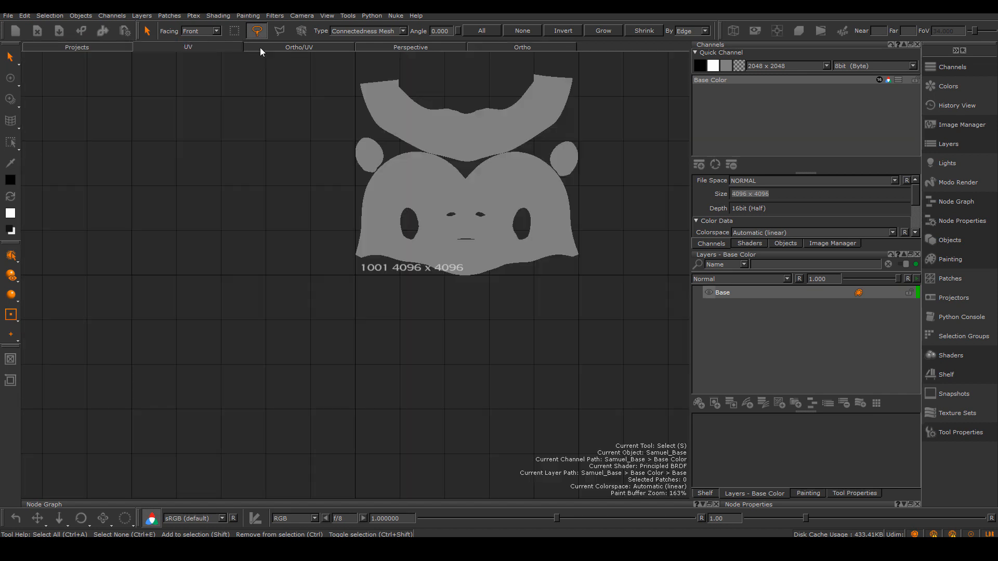
pyautogui.click(283, 47)
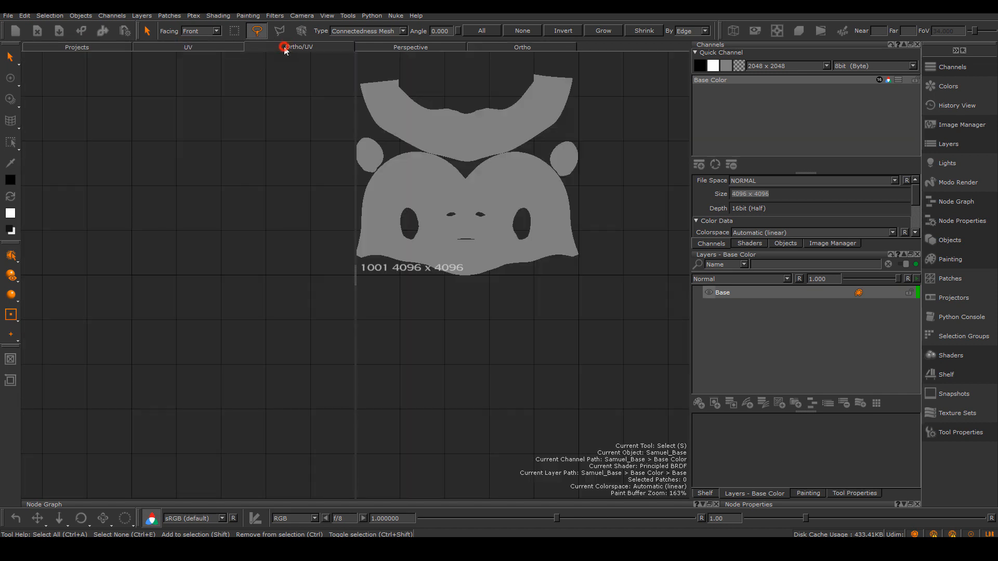
pyautogui.click(420, 46)
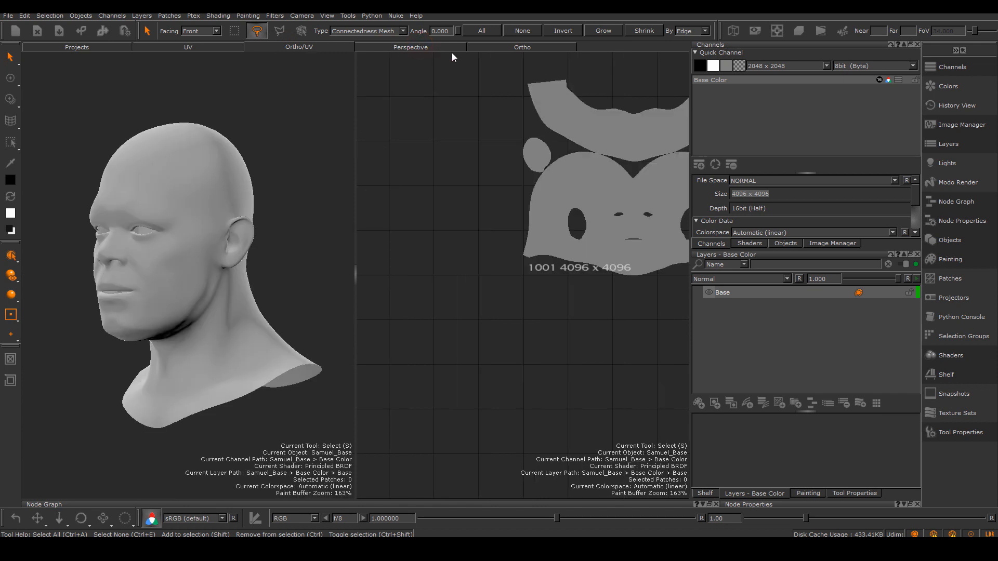
# Step: Switch to the Ortho view and try zooming, panning and orbiting around the front of the head
pyautogui.click(510, 46)
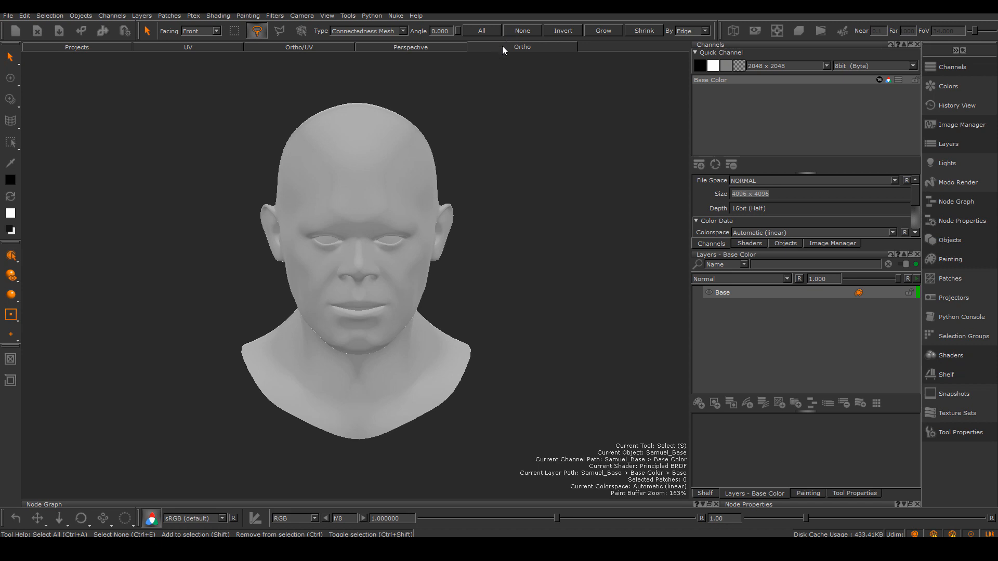
pyautogui.keyDown('alt'); pyautogui.moveTo(507, 225); pyautogui.dragTo(506, 318, button='right'); pyautogui.keyUp('alt')
pyautogui.keyDown('alt'); pyautogui.moveTo(530, 320); pyautogui.dragTo(488, 310); pyautogui.keyUp('alt')
pyautogui.keyDown('alt'); pyautogui.moveTo(537, 263); pyautogui.dragTo(569, 298, button='right'); pyautogui.keyUp('alt')
pyautogui.keyDown('alt'); pyautogui.moveTo(569, 298); pyautogui.dragTo(478, 285, button='middle'); pyautogui.keyUp('alt')
pyautogui.keyDown('alt'); pyautogui.moveTo(477, 285); pyautogui.dragTo(519, 296); pyautogui.keyUp('alt')
pyautogui.keyDown('alt'); pyautogui.moveTo(520, 297); pyautogui.dragTo(430, 267, button='right'); pyautogui.keyUp('alt')
pyautogui.keyDown('alt'); pyautogui.moveTo(431, 267); pyautogui.dragTo(505, 279, button='middle'); pyautogui.keyUp('alt')
pyautogui.keyDown('alt'); pyautogui.moveTo(506, 278); pyautogui.dragTo(557, 343, button='right'); pyautogui.keyUp('alt')
pyautogui.keyDown('alt'); pyautogui.moveTo(558, 344); pyautogui.dragTo(446, 330, button='middle'); pyautogui.keyUp('alt')
pyautogui.keyDown('alt'); pyautogui.moveTo(446, 330); pyautogui.dragTo(421, 291, button='right'); pyautogui.keyUp('alt')
pyautogui.keyDown('alt'); pyautogui.moveTo(421, 291); pyautogui.dragTo(492, 293, button='middle'); pyautogui.keyUp('alt')
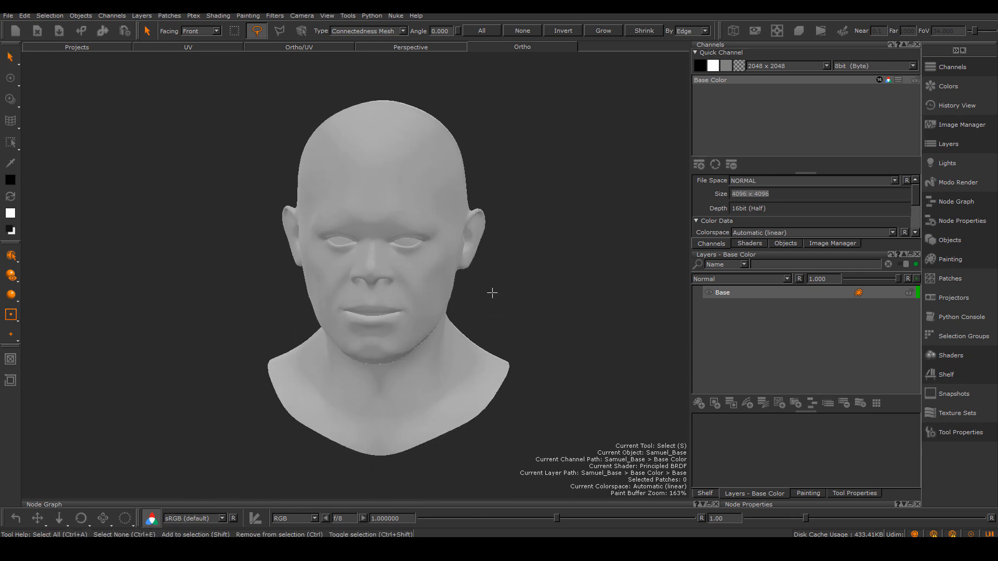
pyautogui.keyDown('alt'); pyautogui.moveTo(534, 287); pyautogui.dragTo(541, 370, button='right'); pyautogui.keyUp('alt')
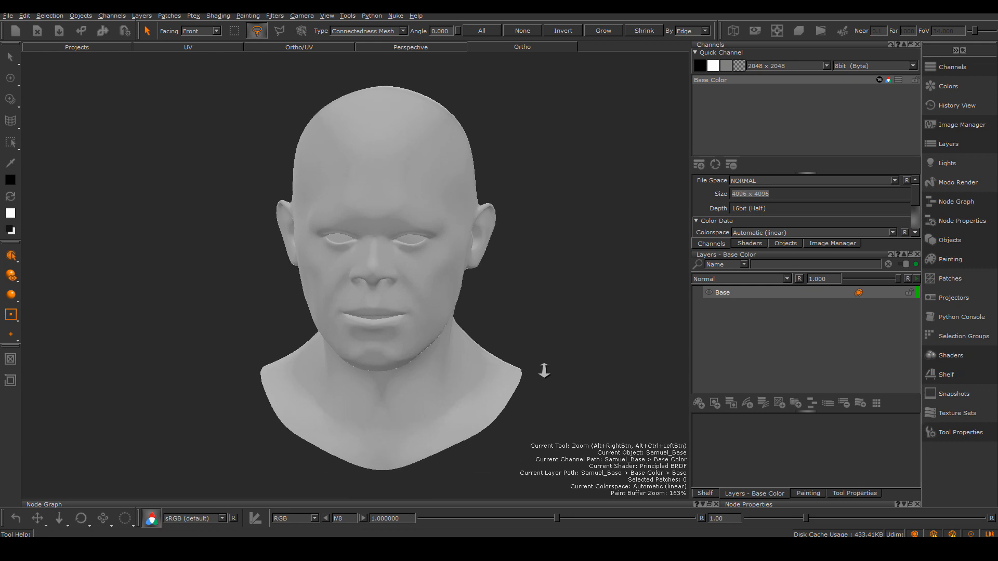
# Step: Orbit fully around the head in the Ortho view to examine its sides, back and front
pyautogui.keyDown('alt'); pyautogui.moveTo(591, 312); pyautogui.dragTo(508, 312); pyautogui.keyUp('alt')
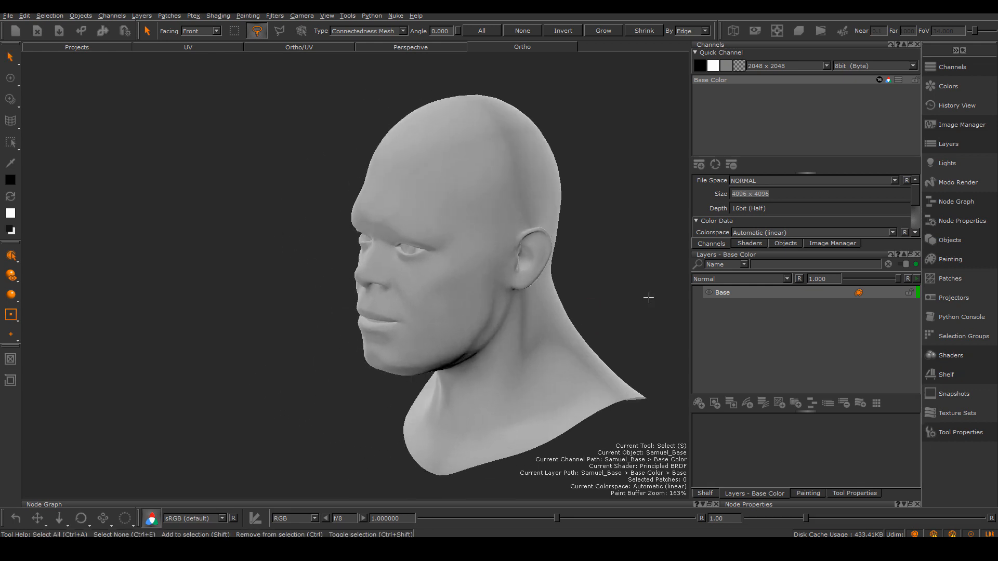
pyautogui.keyDown('alt'); pyautogui.moveTo(648, 297); pyautogui.dragTo(359, 318); pyautogui.keyUp('alt')
pyautogui.keyDown('alt'); pyautogui.moveTo(629, 320); pyautogui.dragTo(413, 305); pyautogui.keyUp('alt')
pyautogui.keyDown('alt'); pyautogui.moveTo(613, 366); pyautogui.dragTo(395, 284); pyautogui.keyUp('alt')
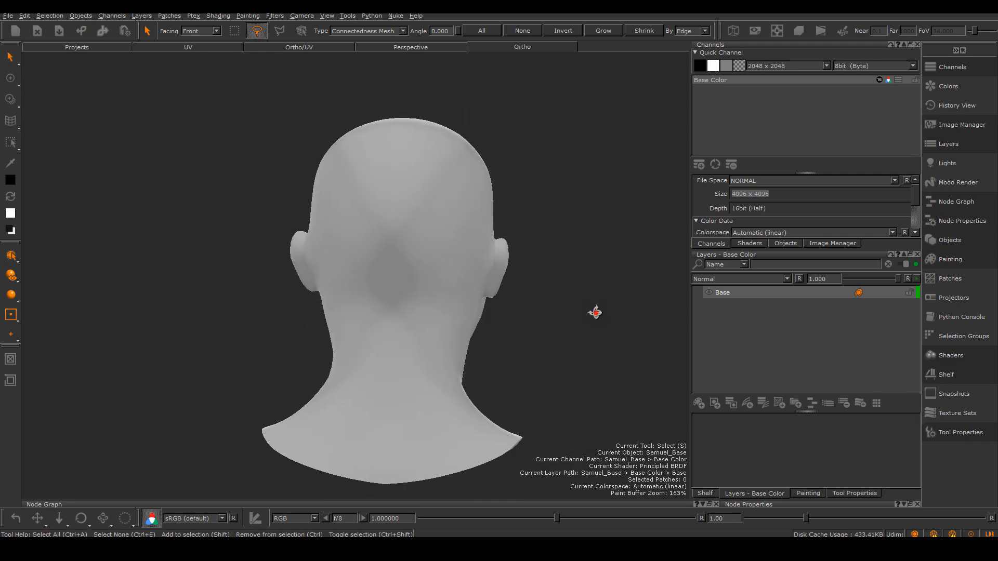
pyautogui.keyDown('alt'); pyautogui.moveTo(595, 312); pyautogui.dragTo(416, 316); pyautogui.keyUp('alt')
pyautogui.keyDown('alt'); pyautogui.moveTo(606, 342); pyautogui.dragTo(340, 332); pyautogui.keyUp('alt')
pyautogui.keyDown('alt'); pyautogui.moveTo(441, 364); pyautogui.dragTo(703, 368); pyautogui.keyUp('alt')
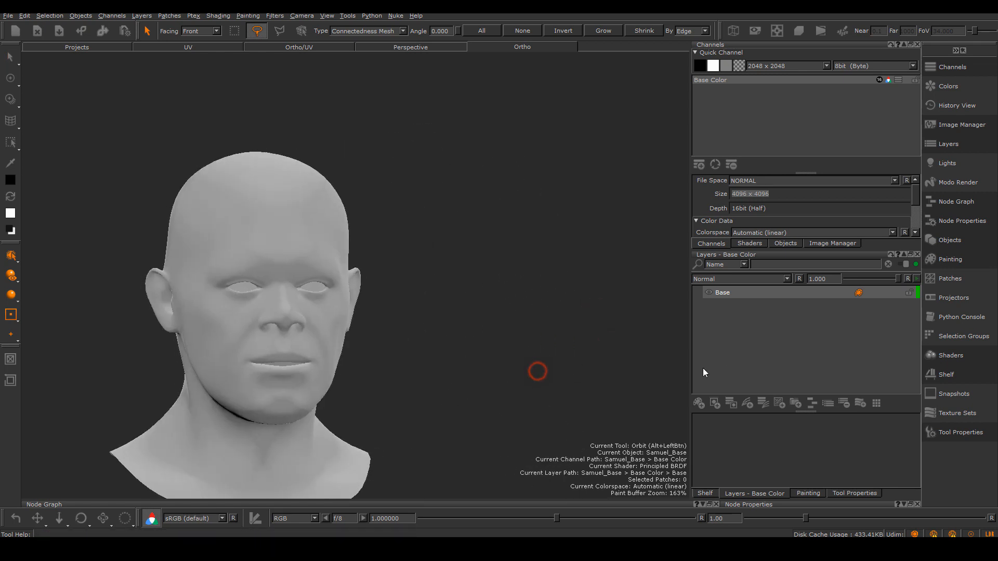
pyautogui.keyDown('alt'); pyautogui.moveTo(353, 357); pyautogui.dragTo(697, 374); pyautogui.keyUp('alt')
pyautogui.keyDown('alt'); pyautogui.moveTo(291, 388); pyautogui.dragTo(557, 390); pyautogui.keyUp('alt')
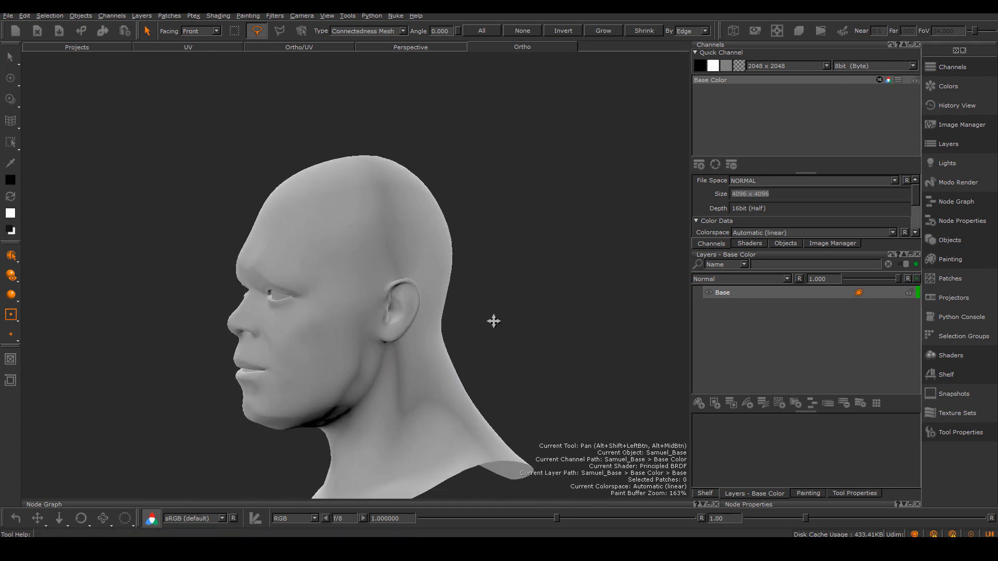
pyautogui.keyDown('alt'); pyautogui.moveTo(493, 318); pyautogui.dragTo(582, 333); pyautogui.keyUp('alt')
pyautogui.keyDown('alt'); pyautogui.moveTo(499, 336); pyautogui.dragTo(579, 330); pyautogui.keyUp('alt')
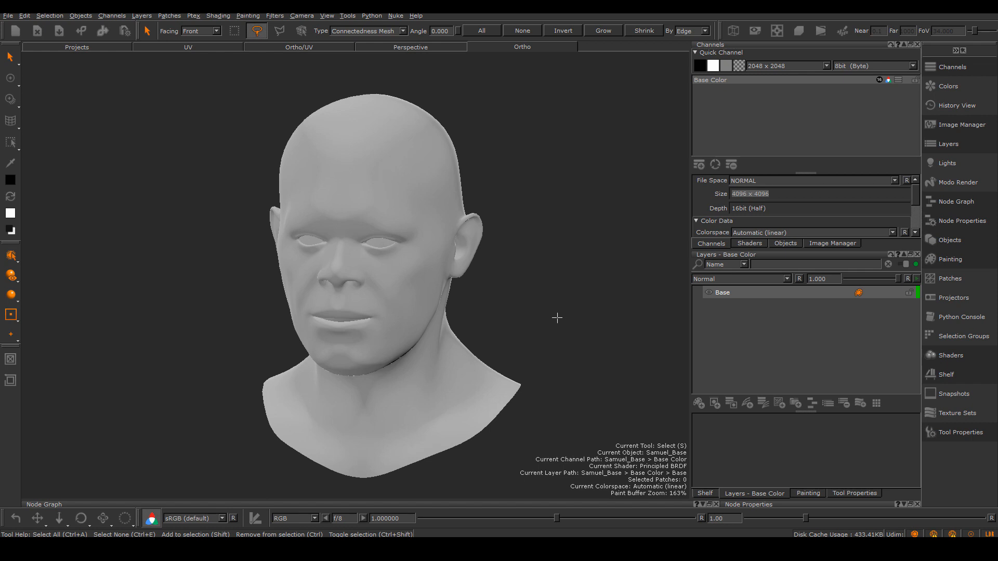
pyautogui.moveTo(515, 307)
pyautogui.keyDown('alt'); pyautogui.keyDown('shift'); pyautogui.mouseDown()
pyautogui.moveTo(383, 296)
pyautogui.moveTo(567, 330)
pyautogui.moveTo(543, 283)
pyautogui.moveTo(537, 352)
pyautogui.moveTo(523, 307)
pyautogui.moveTo(521, 327)
pyautogui.moveTo(526, 286)
pyautogui.moveTo(504, 283)
pyautogui.moveTo(488, 258)
pyautogui.moveTo(361, 307)
pyautogui.moveTo(582, 352)
pyautogui.moveTo(514, 349)
pyautogui.moveTo(494, 315)
pyautogui.moveTo(530, 309)
pyautogui.mouseUp(); pyautogui.keyUp('shift'); pyautogui.keyUp('alt')
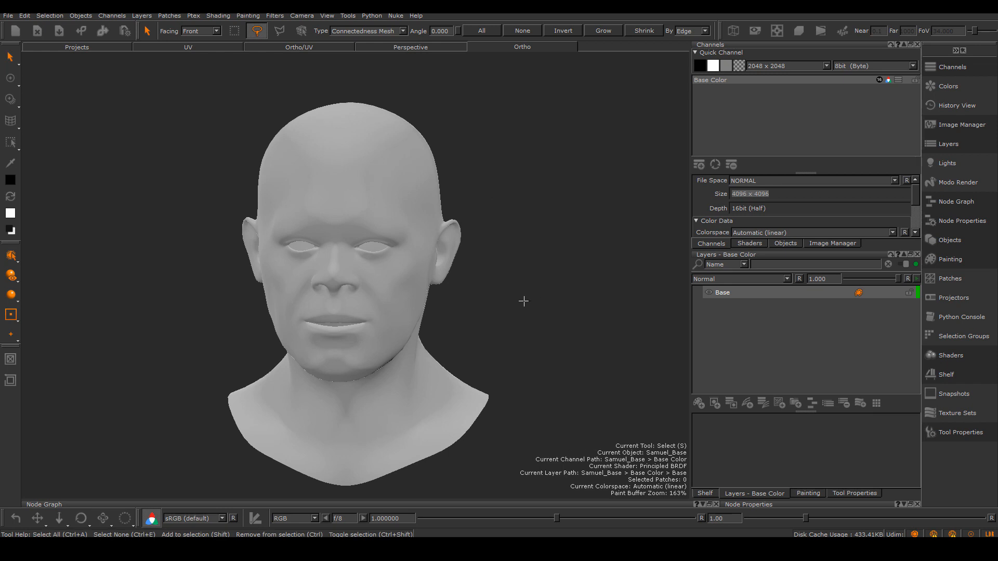
pyautogui.moveTo(542, 338)
pyautogui.keyDown('ctrl'); pyautogui.mouseDown()
pyautogui.moveTo(535, 308)
pyautogui.moveTo(539, 388)
pyautogui.moveTo(521, 325)
pyautogui.moveTo(528, 343)
pyautogui.moveTo(527, 334)
pyautogui.mouseUp(); pyautogui.keyUp('ctrl')
pyautogui.keyDown('alt'); pyautogui.moveTo(522, 293); pyautogui.dragTo(593, 292); pyautogui.keyUp('alt')
# Step: Examine the front of the head at closer range in the Perspective view
pyautogui.click(418, 48)
pyautogui.keyDown('alt'); pyautogui.moveTo(479, 301); pyautogui.dragTo(492, 328, button='right'); pyautogui.keyUp('alt')
pyautogui.keyDown('alt'); pyautogui.moveTo(492, 328); pyautogui.dragTo(546, 328); pyautogui.keyUp('alt')
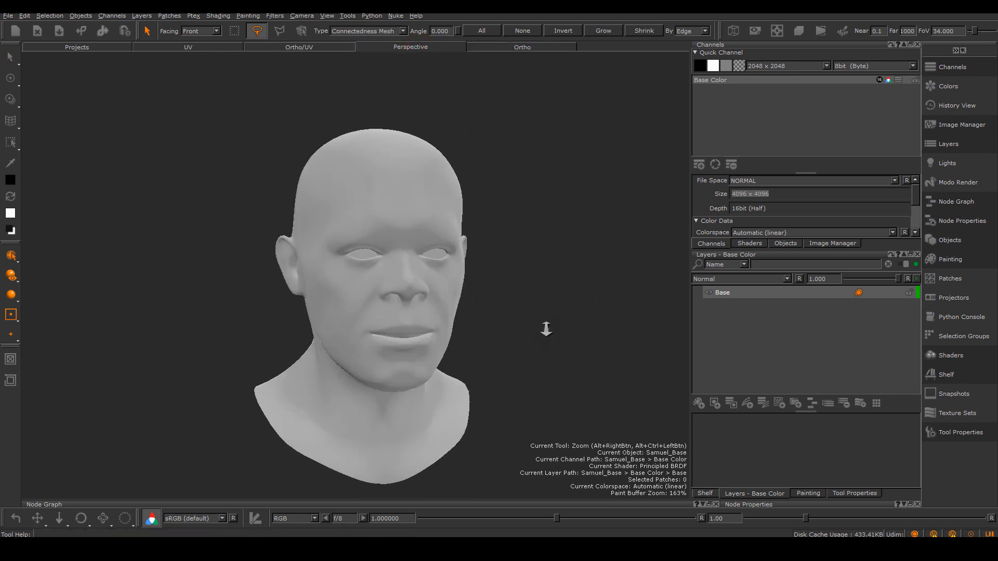
pyautogui.keyDown('alt'); pyautogui.moveTo(546, 328); pyautogui.dragTo(546, 330, button='right'); pyautogui.keyUp('alt')
pyautogui.moveTo(483, 304)
pyautogui.keyDown('alt'); pyautogui.mouseDown()
pyautogui.moveTo(541, 290)
pyautogui.moveTo(508, 285)
pyautogui.mouseUp(); pyautogui.keyUp('alt')
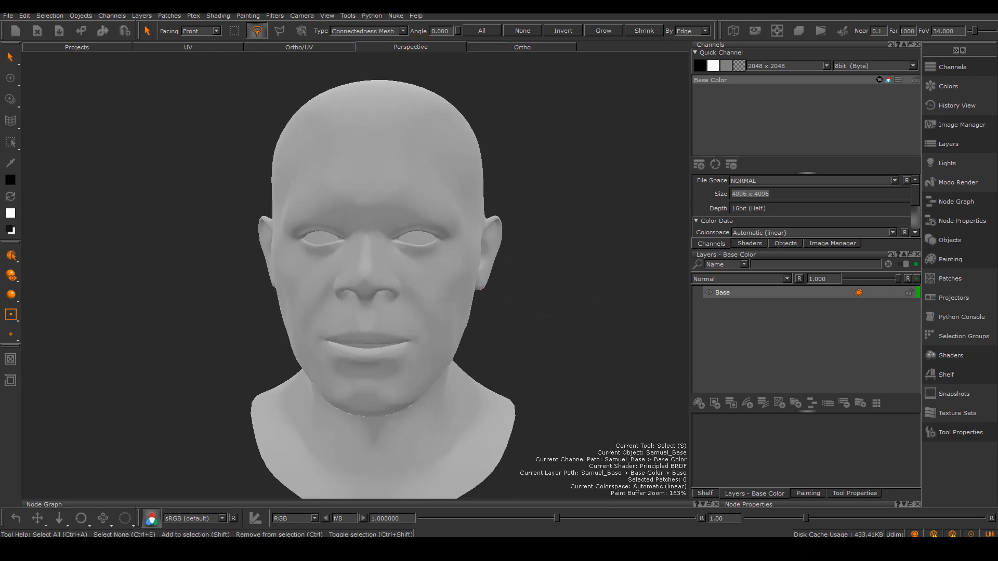
pyautogui.keyDown('alt'); pyautogui.moveTo(589, 178); pyautogui.dragTo(590, 177, button='right'); pyautogui.keyUp('alt')
# Step: In the Ortho/UV view, turn the head to a three-quarter view and frame the whole UV patch 1001
pyautogui.click(299, 45)
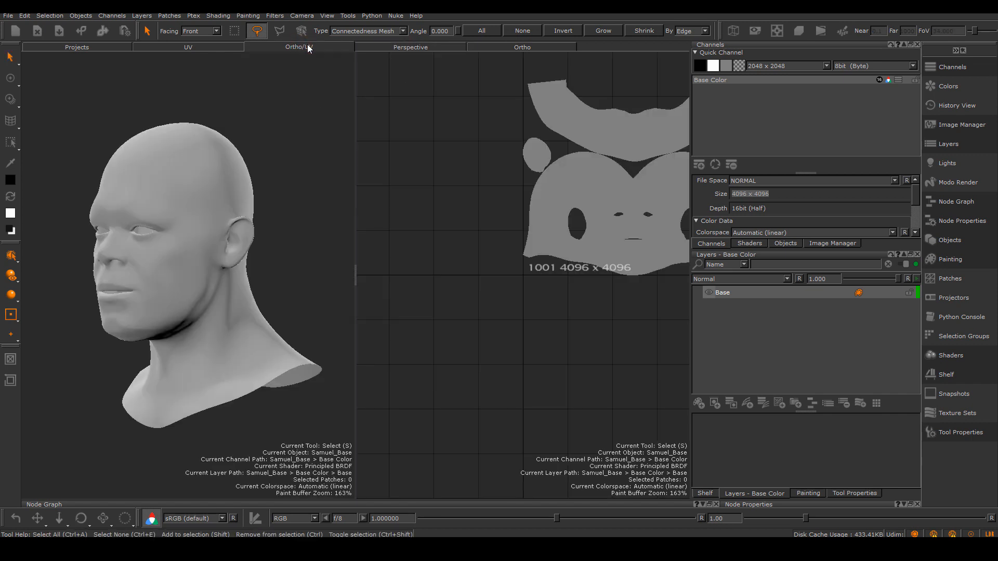
pyautogui.keyDown('alt'); pyautogui.moveTo(247, 245); pyautogui.dragTo(318, 266); pyautogui.keyUp('alt')
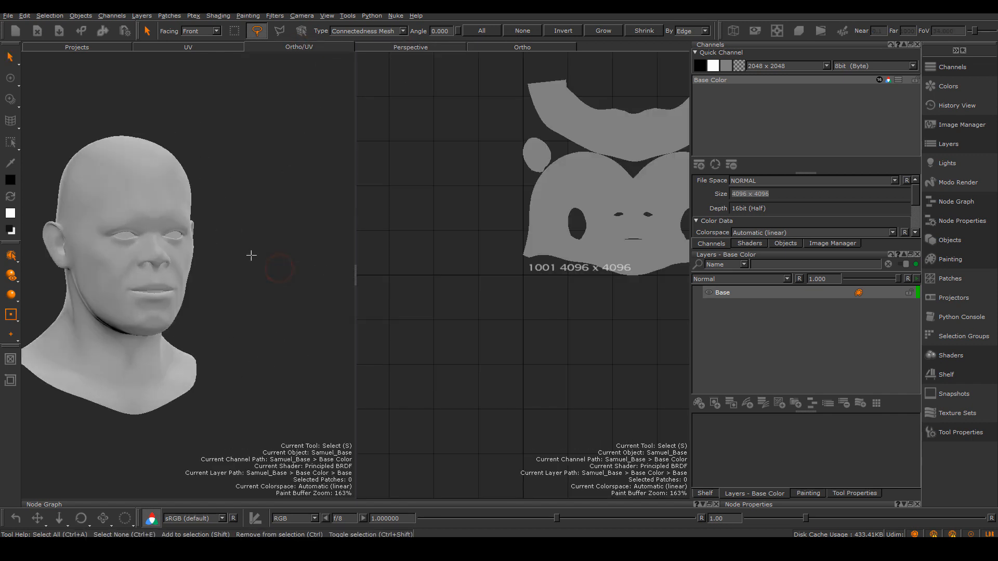
pyautogui.keyDown('alt'); pyautogui.moveTo(243, 252); pyautogui.dragTo(243, 285, button='right'); pyautogui.keyUp('alt')
pyautogui.keyDown('alt'); pyautogui.moveTo(243, 285); pyautogui.dragTo(297, 333); pyautogui.keyUp('alt')
pyautogui.keyDown('alt'); pyautogui.moveTo(296, 334); pyautogui.dragTo(285, 328, button='right'); pyautogui.keyUp('alt')
pyautogui.keyDown('alt'); pyautogui.moveTo(506, 288); pyautogui.dragTo(451, 318, button='middle'); pyautogui.keyUp('alt')
pyautogui.keyDown('alt'); pyautogui.moveTo(493, 255); pyautogui.dragTo(439, 314, button='middle'); pyautogui.keyUp('alt')
pyautogui.keyDown('alt'); pyautogui.moveTo(489, 300); pyautogui.dragTo(550, 346, button='right'); pyautogui.keyUp('alt')
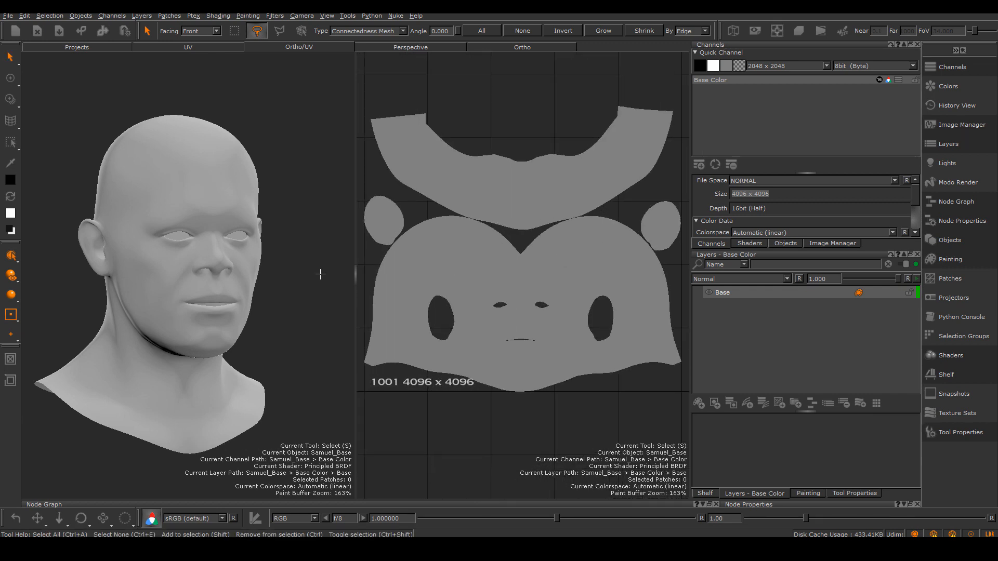
pyautogui.keyDown('alt'); pyautogui.moveTo(251, 253); pyautogui.dragTo(230, 242, button='middle'); pyautogui.keyUp('alt')
pyautogui.moveTo(550, 330)
pyautogui.keyDown('alt'); pyautogui.mouseDown(button='right')
pyautogui.moveTo(536, 301)
pyautogui.moveTo(546, 311)
pyautogui.mouseUp(button='right'); pyautogui.keyUp('alt')
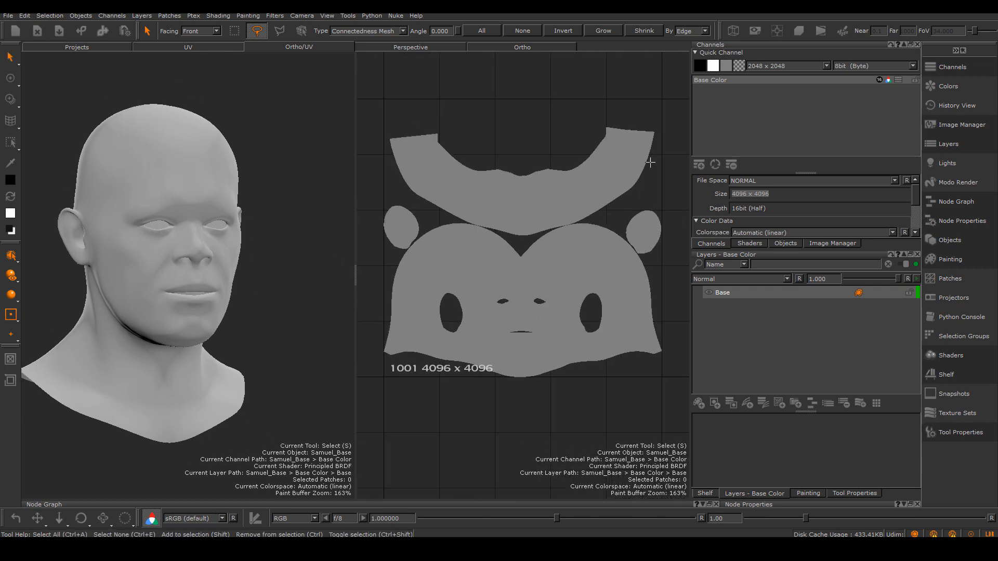
# Step: Examine the face and the UV layout side by side at closer range in the Ortho/UV view
pyautogui.keyDown('alt'); pyautogui.moveTo(506, 268); pyautogui.dragTo(512, 291, button='right'); pyautogui.keyUp('alt')
pyautogui.keyDown('alt'); pyautogui.moveTo(195, 238); pyautogui.dragTo(217, 231, button='middle'); pyautogui.keyUp('alt')
pyautogui.keyDown('alt'); pyautogui.moveTo(217, 231); pyautogui.dragTo(236, 263, button='right'); pyautogui.keyUp('alt')
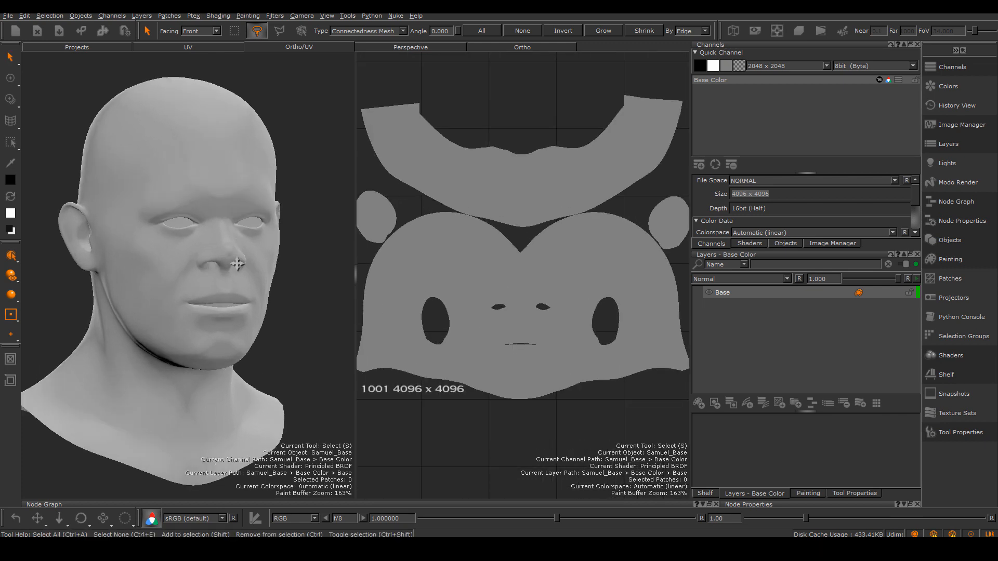
pyautogui.keyDown('alt'); pyautogui.moveTo(252, 268); pyautogui.dragTo(246, 271); pyautogui.keyUp('alt')
pyautogui.keyDown('alt'); pyautogui.moveTo(242, 202); pyautogui.dragTo(251, 229, button='right'); pyautogui.keyUp('alt')
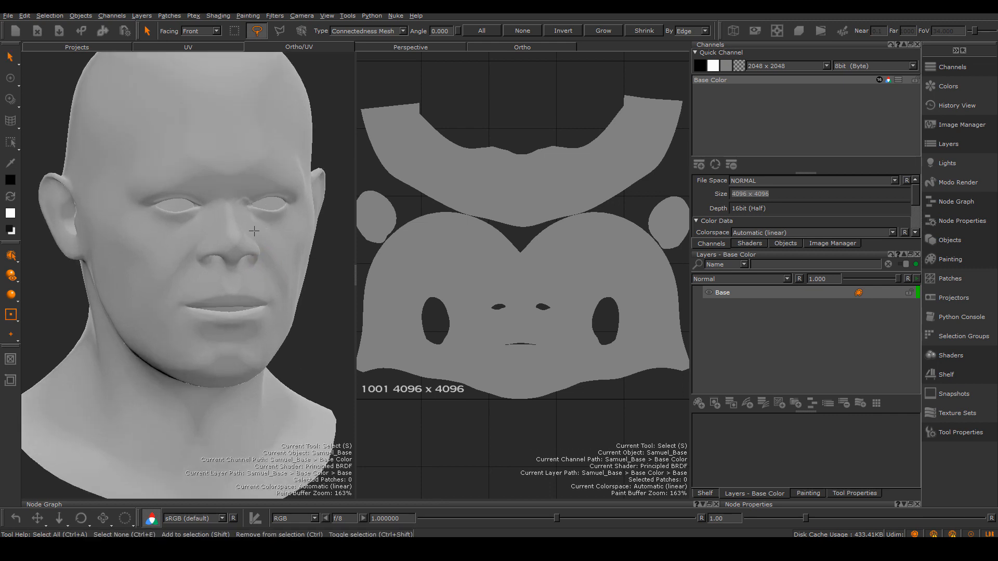
pyautogui.keyDown('alt'); pyautogui.moveTo(253, 228); pyautogui.dragTo(243, 261, button='middle'); pyautogui.keyUp('alt')
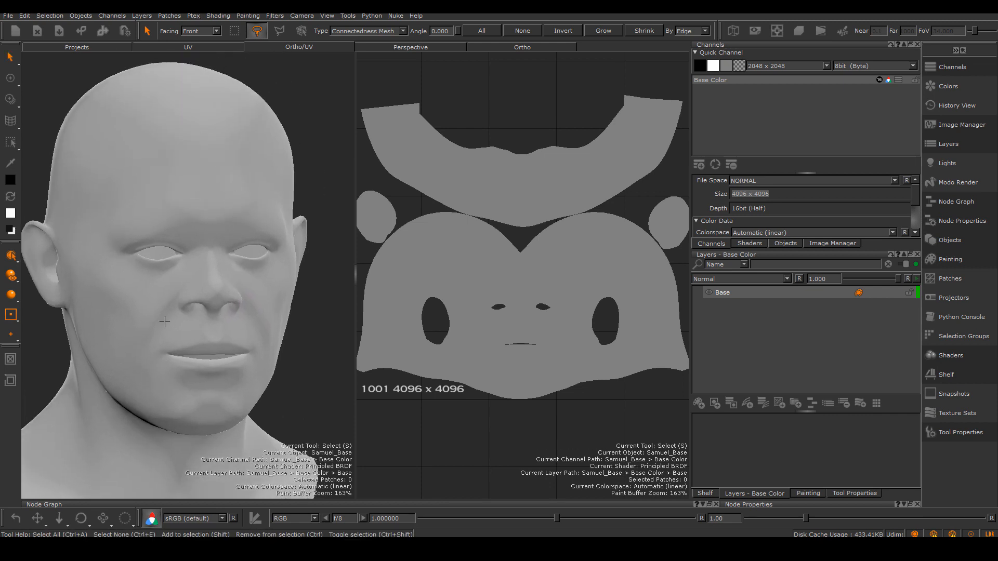
pyautogui.keyDown('alt'); pyautogui.moveTo(220, 276); pyautogui.dragTo(205, 256, button='right'); pyautogui.keyUp('alt')
pyautogui.keyDown('alt'); pyautogui.moveTo(205, 255); pyautogui.dragTo(204, 252, button='middle'); pyautogui.keyUp('alt')
pyautogui.keyDown('alt'); pyautogui.moveTo(467, 274); pyautogui.dragTo(453, 258, button='right'); pyautogui.keyUp('alt')
pyautogui.moveTo(500, 260)
pyautogui.keyDown('alt'); pyautogui.mouseDown(button='middle')
pyautogui.moveTo(483, 254)
pyautogui.moveTo(518, 263)
pyautogui.mouseUp(button='middle'); pyautogui.keyUp('alt')
pyautogui.keyDown('alt'); pyautogui.moveTo(176, 185); pyautogui.dragTo(195, 200, button='right'); pyautogui.keyUp('alt')
pyautogui.keyDown('alt'); pyautogui.moveTo(194, 200); pyautogui.dragTo(201, 199, button='middle'); pyautogui.keyUp('alt')
pyautogui.keyDown('alt'); pyautogui.moveTo(200, 200); pyautogui.dragTo(208, 207, button='right'); pyautogui.keyUp('alt')
# Step: Centre and enlarge patch 1001 in the UV view, and look at the Projects list
pyautogui.click(188, 48)
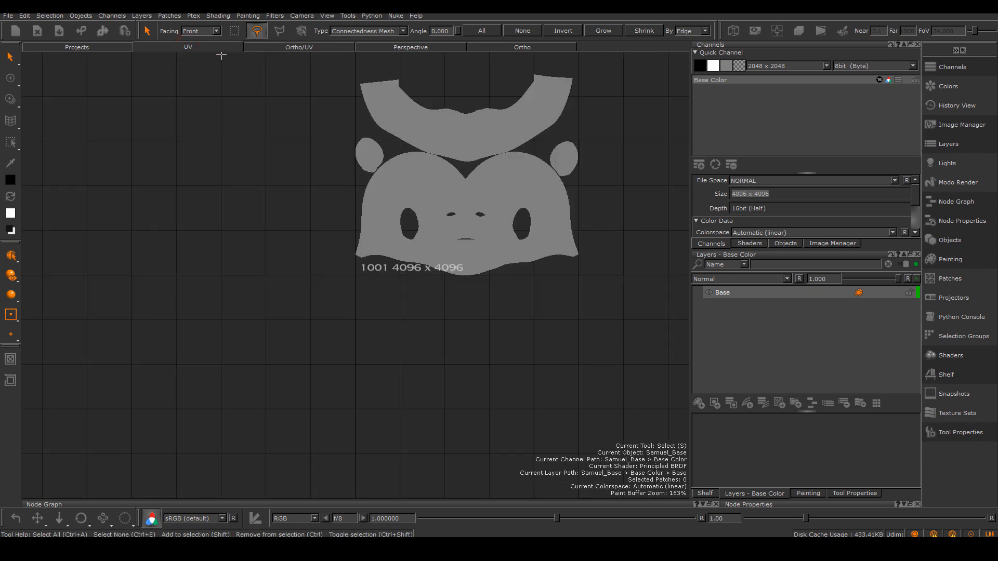
pyautogui.keyDown('alt'); pyautogui.moveTo(453, 200); pyautogui.dragTo(327, 312, button='middle'); pyautogui.keyUp('alt')
pyautogui.keyDown('alt'); pyautogui.moveTo(328, 311); pyautogui.dragTo(180, 128, button='right'); pyautogui.keyUp('alt')
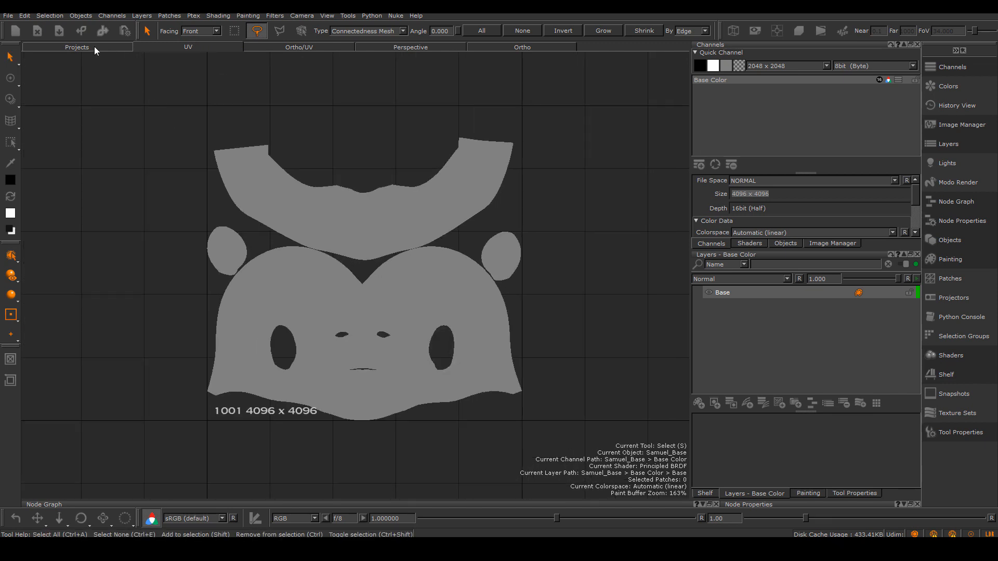
pyautogui.click(78, 48)
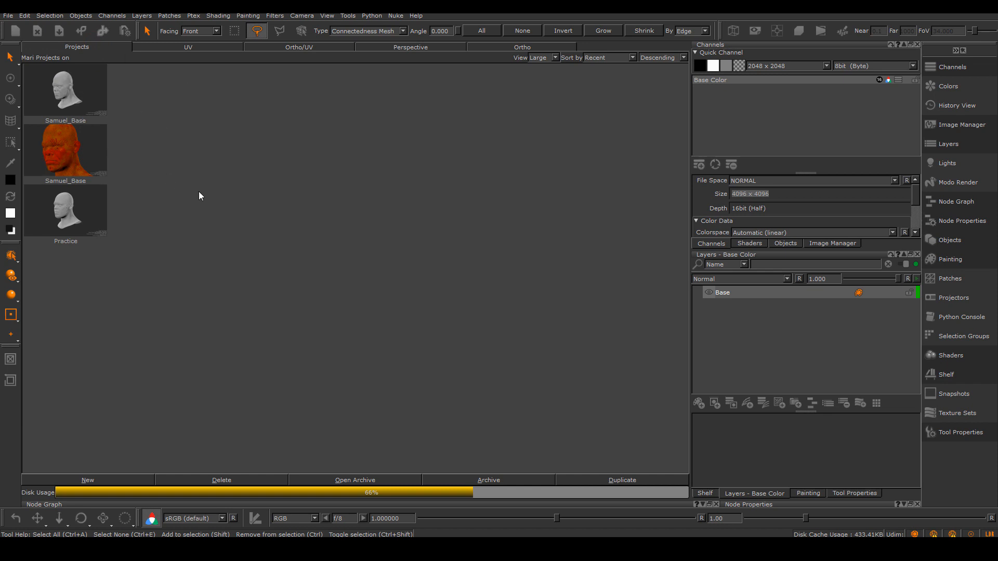
# Step: Return to the Ortho view and turn the whole head to face the front
pyautogui.click(521, 48)
pyautogui.keyDown('alt'); pyautogui.moveTo(455, 237); pyautogui.dragTo(463, 297); pyautogui.keyUp('alt')
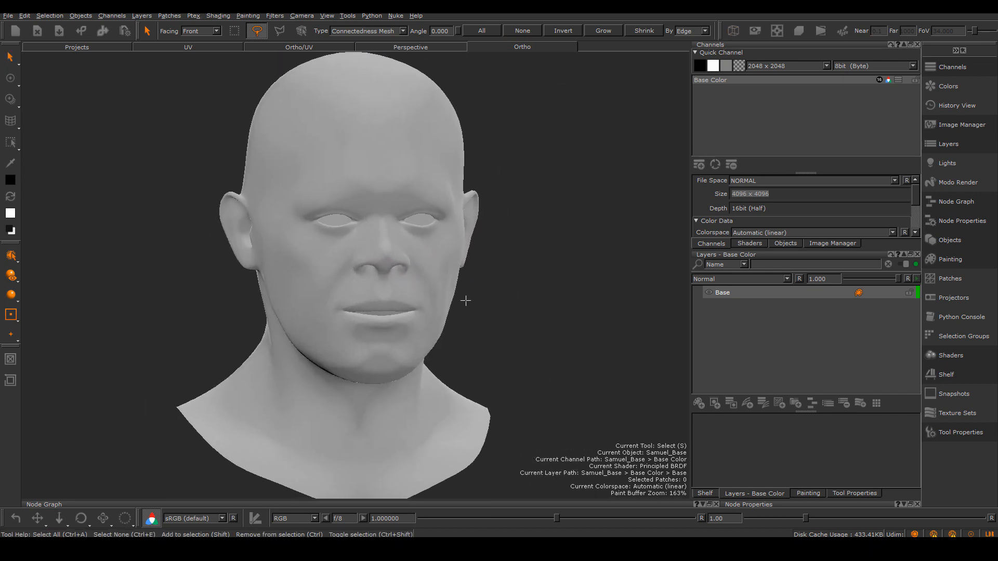
pyautogui.keyDown('alt'); pyautogui.moveTo(463, 296); pyautogui.dragTo(492, 308, button='right'); pyautogui.keyUp('alt')
pyautogui.keyDown('alt'); pyautogui.moveTo(493, 307); pyautogui.dragTo(518, 326, button='middle'); pyautogui.keyUp('alt')
pyautogui.keyDown('alt'); pyautogui.moveTo(517, 326); pyautogui.dragTo(489, 314, button='right'); pyautogui.keyUp('alt')
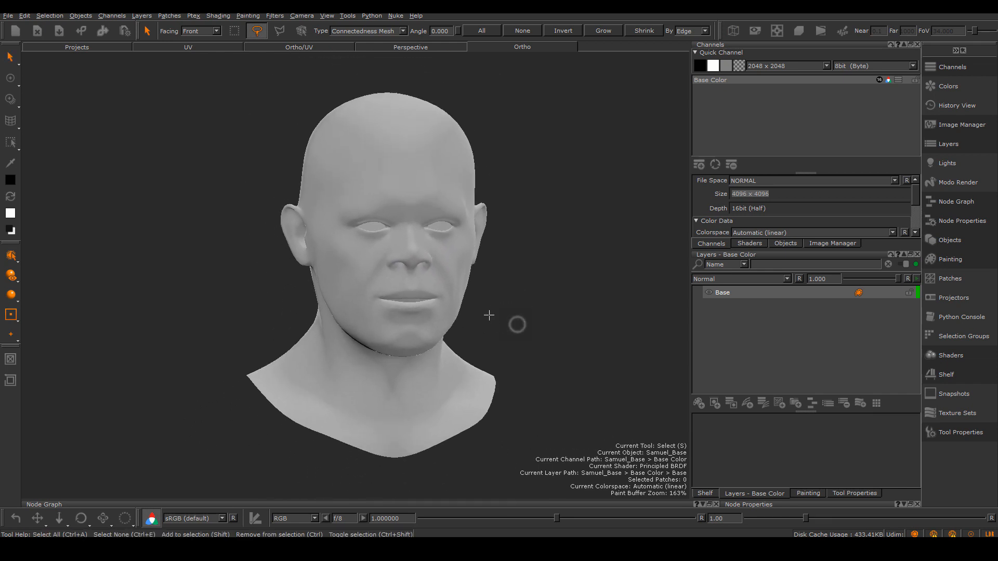
pyautogui.keyDown('alt'); pyautogui.moveTo(487, 315); pyautogui.dragTo(429, 333); pyautogui.keyUp('alt')
pyautogui.keyDown('alt'); pyautogui.moveTo(434, 333); pyautogui.dragTo(476, 341, button='right'); pyautogui.keyUp('alt')
pyautogui.moveTo(475, 341)
pyautogui.keyDown('alt'); pyautogui.mouseDown()
pyautogui.moveTo(456, 346)
pyautogui.moveTo(461, 312)
pyautogui.moveTo(442, 315)
pyautogui.moveTo(484, 329)
pyautogui.moveTo(466, 317)
pyautogui.mouseUp(); pyautogui.keyUp('alt')
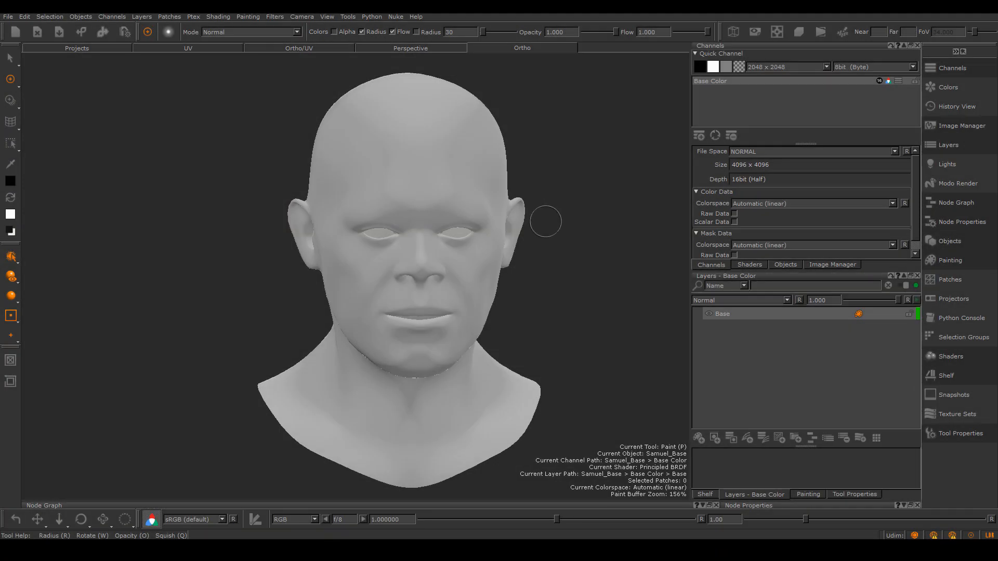
# Step: Enlarge the front view of the head and activate the Paint tool
pyautogui.keyDown('alt'); pyautogui.moveTo(527, 293); pyautogui.dragTo(535, 312, button='right'); pyautogui.keyUp('alt')
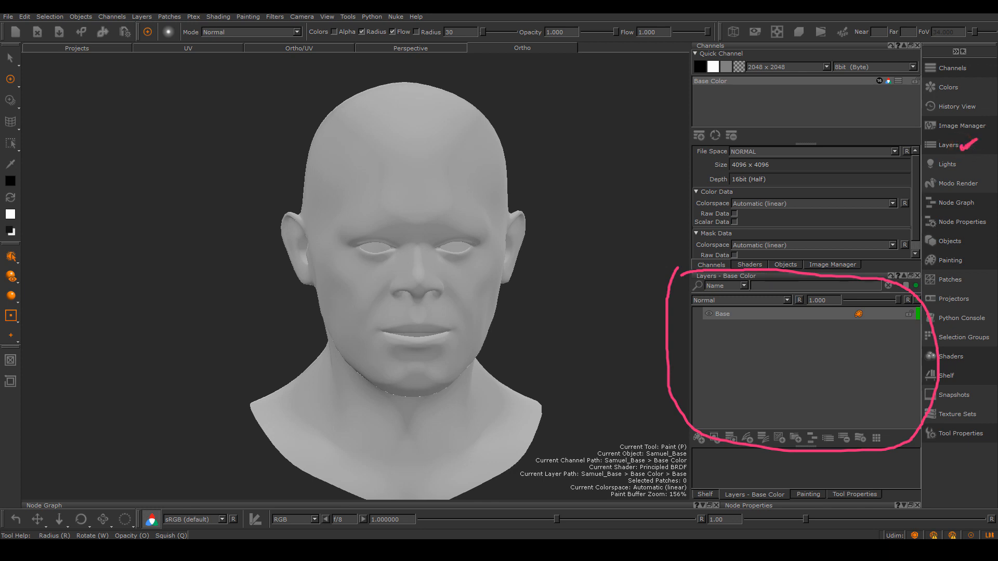
pyautogui.keyDown('alt'); pyautogui.moveTo(509, 297); pyautogui.dragTo(535, 316); pyautogui.keyUp('alt')
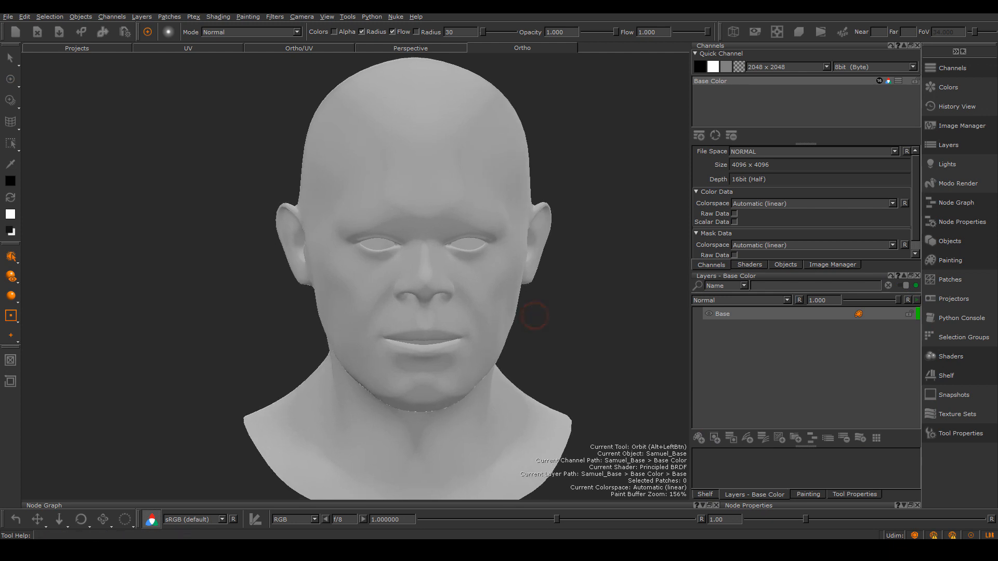
pyautogui.click(12, 82)
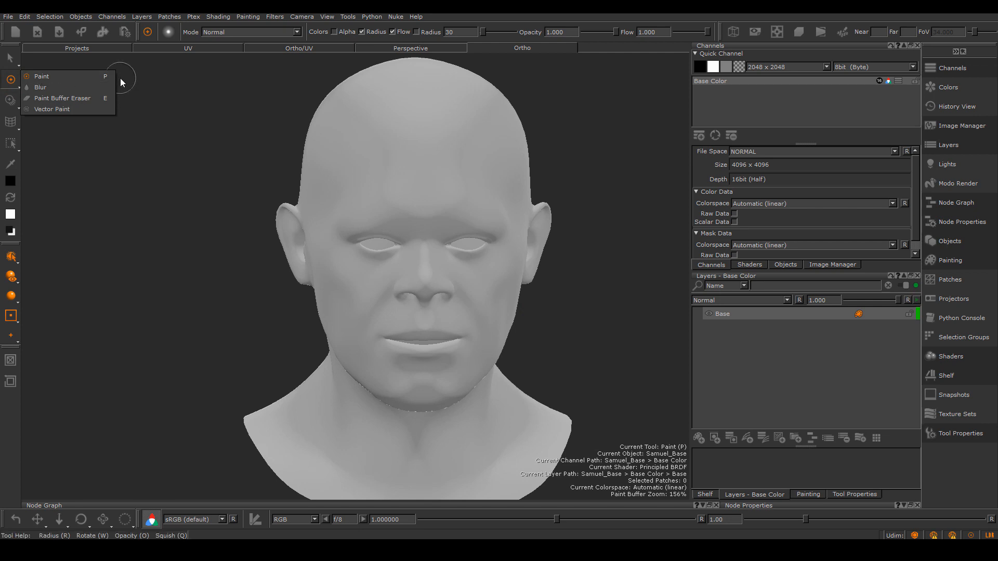
pyautogui.click(72, 78)
pyautogui.keyDown('alt'); pyautogui.moveTo(358, 213); pyautogui.dragTo(360, 223, button='right'); pyautogui.keyUp('alt')
pyautogui.moveTo(360, 223)
pyautogui.keyDown('alt'); pyautogui.mouseDown(button='middle')
pyautogui.moveTo(352, 207)
pyautogui.moveTo(359, 216)
pyautogui.mouseUp(button='middle'); pyautogui.keyUp('alt')
pyautogui.keyDown('alt'); pyautogui.moveTo(358, 220); pyautogui.dragTo(351, 221, button='right'); pyautogui.keyUp('alt')
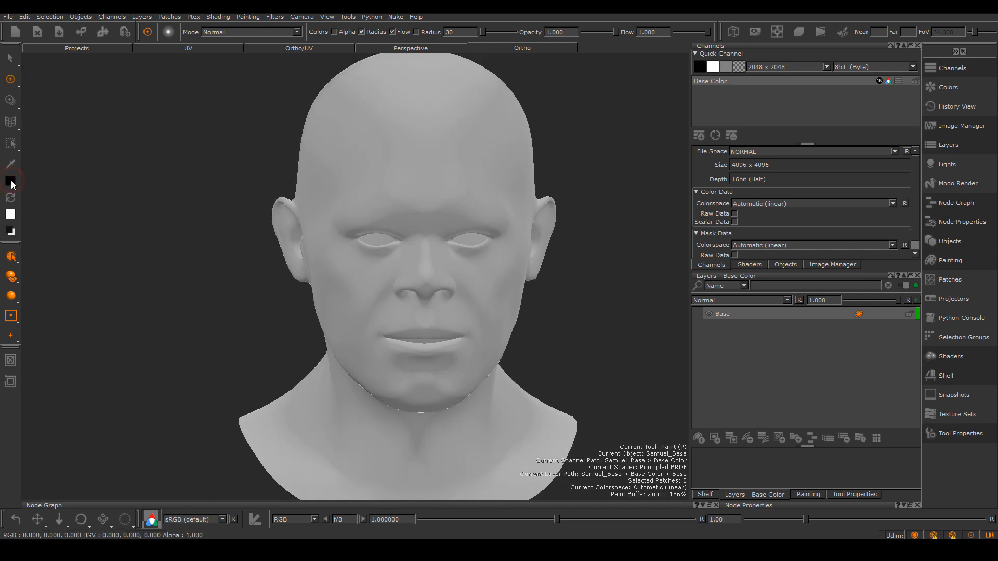
# Step: Set the foreground paint colour to a saturated red with RGB values 0.772, 0.000, 0.000
pyautogui.click(11, 183)
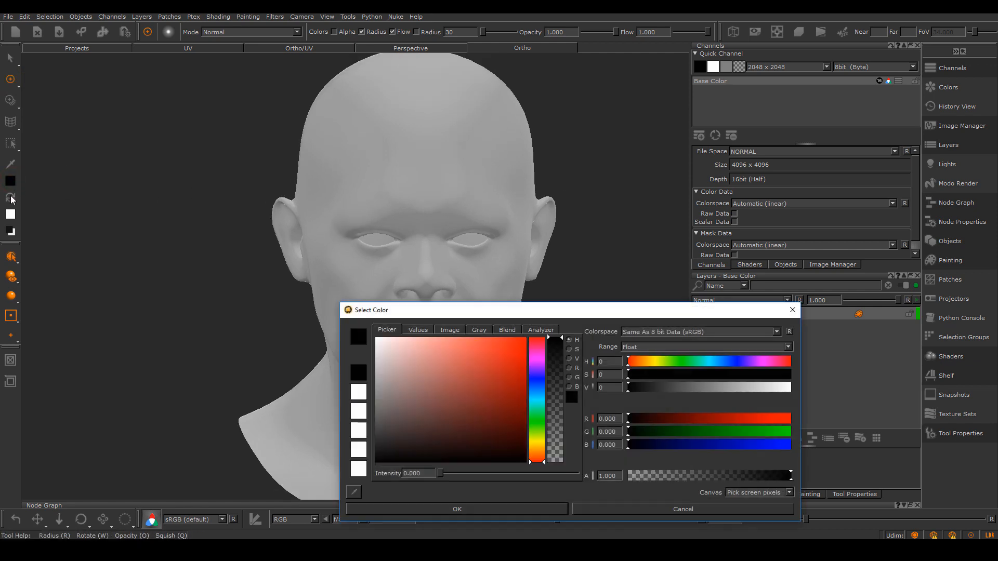
pyautogui.click(795, 312)
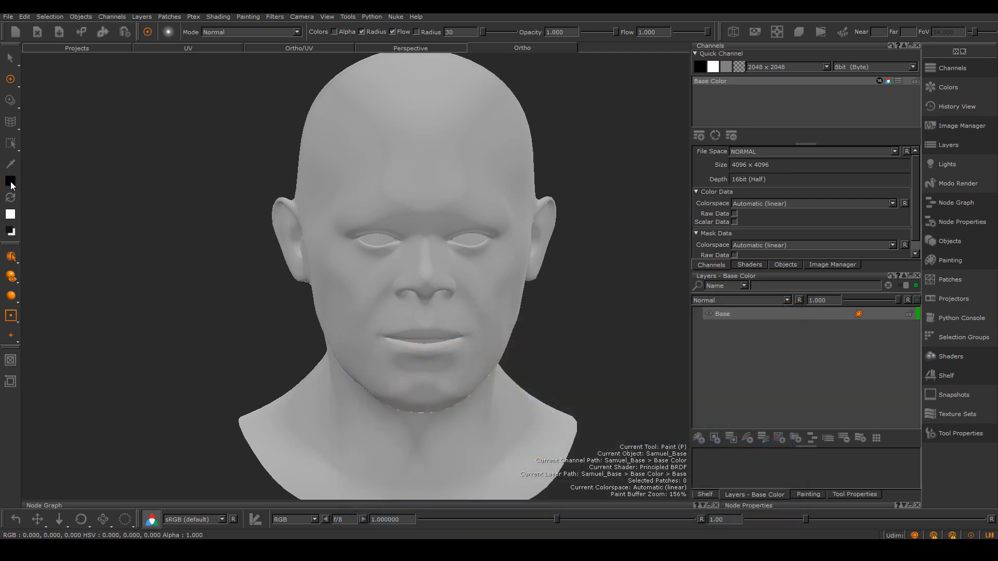
pyautogui.click(10, 183)
pyautogui.click(488, 386)
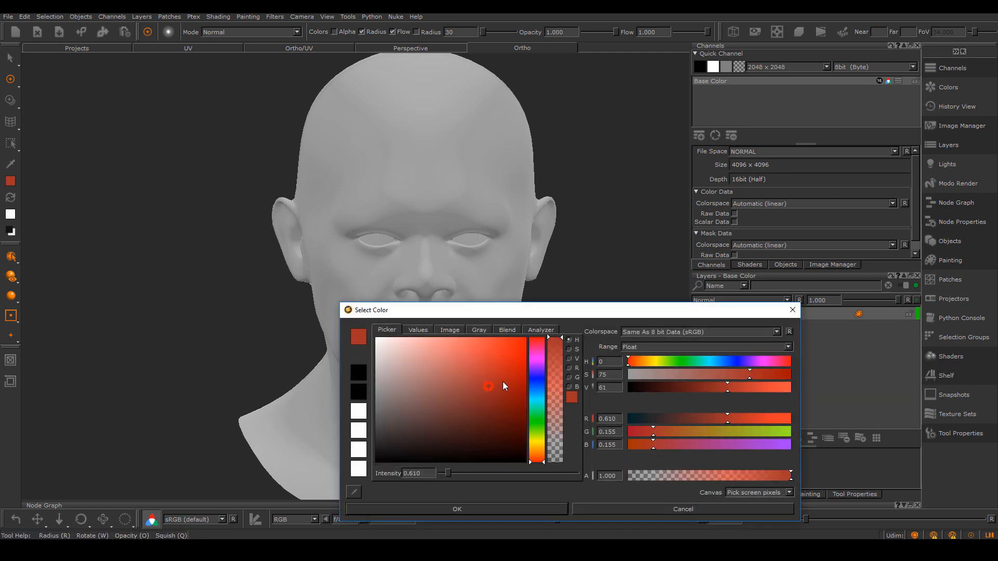
pyautogui.moveTo(503, 381)
pyautogui.mouseDown()
pyautogui.moveTo(518, 351)
pyautogui.moveTo(514, 363)
pyautogui.moveTo(523, 366)
pyautogui.mouseUp()
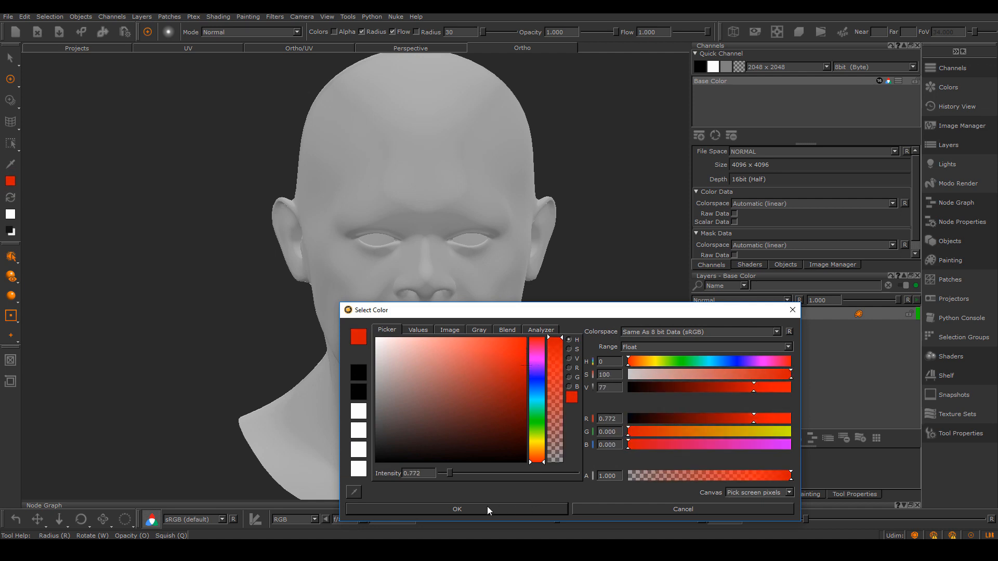
pyautogui.click(487, 510)
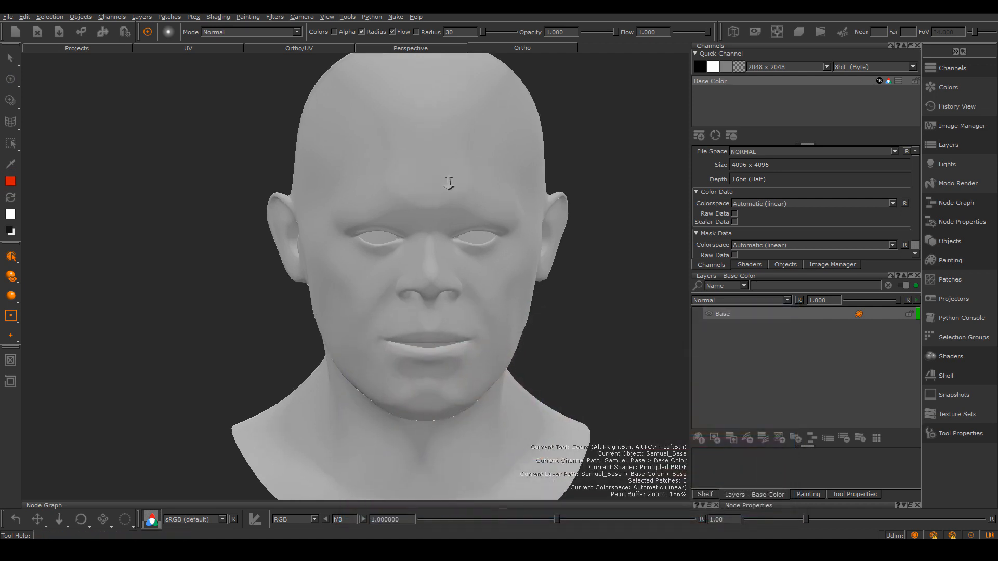
# Step: Frame the head in a slightly smaller, centred front view in the Ortho canvas
pyautogui.keyDown('alt'); pyautogui.moveTo(430, 178); pyautogui.dragTo(437, 223, button='right'); pyautogui.keyUp('alt')
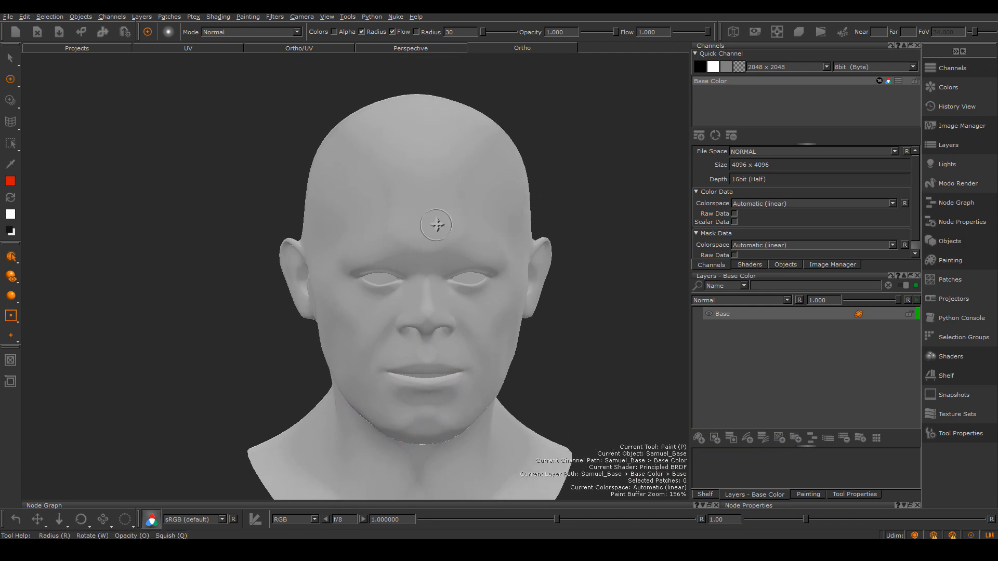
pyautogui.keyDown('alt'); pyautogui.moveTo(437, 223); pyautogui.dragTo(426, 207, button='middle'); pyautogui.keyUp('alt')
pyautogui.keyDown('alt'); pyautogui.moveTo(426, 207); pyautogui.dragTo(438, 224, button='right'); pyautogui.keyUp('alt')
pyautogui.moveTo(439, 225)
pyautogui.keyDown('alt'); pyautogui.mouseDown()
pyautogui.moveTo(454, 216)
pyautogui.moveTo(429, 228)
pyautogui.moveTo(508, 217)
pyautogui.moveTo(423, 224)
pyautogui.mouseUp(); pyautogui.keyUp('alt')
pyautogui.moveTo(423, 224)
pyautogui.keyDown('alt'); pyautogui.mouseDown(button='right')
pyautogui.moveTo(461, 251)
pyautogui.moveTo(435, 240)
pyautogui.mouseUp(button='right'); pyautogui.keyUp('alt')
pyautogui.keyDown('alt'); pyautogui.moveTo(435, 240); pyautogui.dragTo(434, 228, button='middle'); pyautogui.keyUp('alt')
pyautogui.keyDown('alt'); pyautogui.moveTo(435, 228); pyautogui.dragTo(423, 230); pyautogui.keyUp('alt')
pyautogui.keyDown('alt'); pyautogui.moveTo(423, 229); pyautogui.dragTo(438, 255, button='right'); pyautogui.keyUp('alt')
pyautogui.keyDown('alt'); pyautogui.moveTo(438, 255); pyautogui.dragTo(448, 254); pyautogui.keyUp('alt')
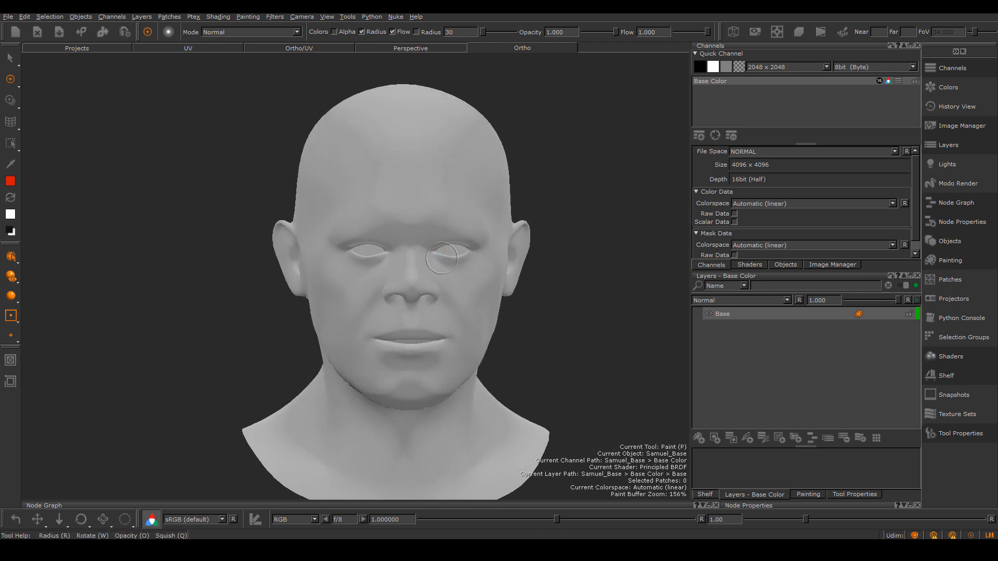
# Step: Add a new paint layer above Base in the Base Color channel and name it Red Paint
pyautogui.keyDown('alt'); pyautogui.moveTo(448, 254); pyautogui.dragTo(460, 264, button='right'); pyautogui.keyUp('alt')
pyautogui.keyDown('alt'); pyautogui.moveTo(460, 264); pyautogui.dragTo(468, 267, button='middle'); pyautogui.keyUp('alt')
pyautogui.moveTo(459, 270)
pyautogui.keyDown('alt'); pyautogui.mouseDown()
pyautogui.moveTo(483, 267)
pyautogui.moveTo(505, 243)
pyautogui.moveTo(468, 260)
pyautogui.moveTo(486, 273)
pyautogui.mouseUp(); pyautogui.keyUp('alt')
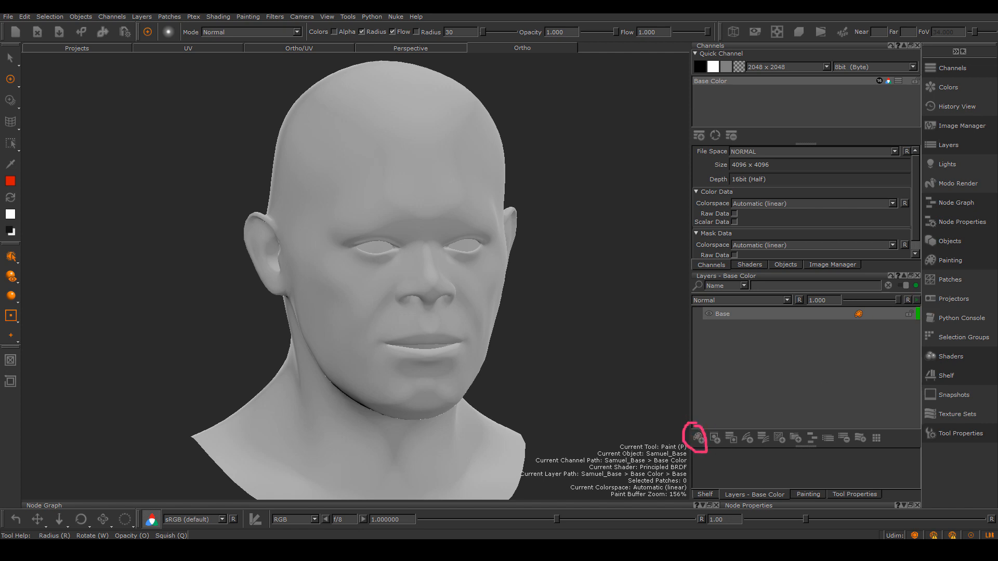
pyautogui.click(699, 438)
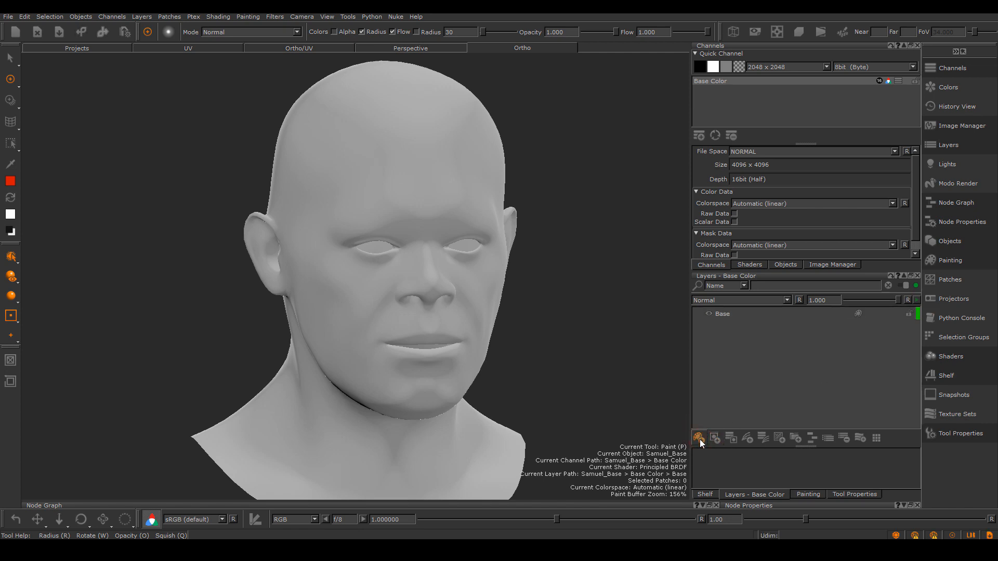
pyautogui.click(699, 439)
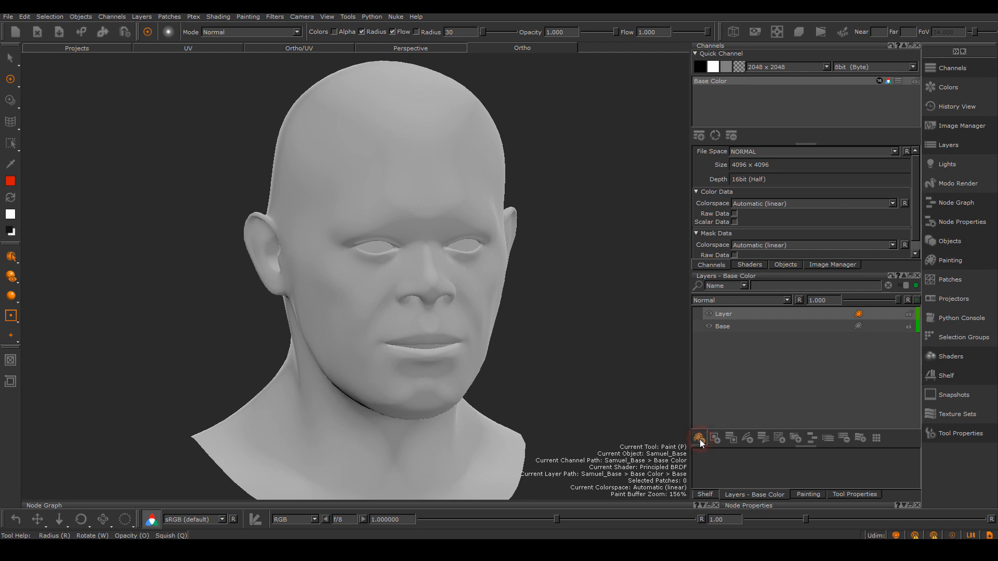
pyautogui.click(723, 315)
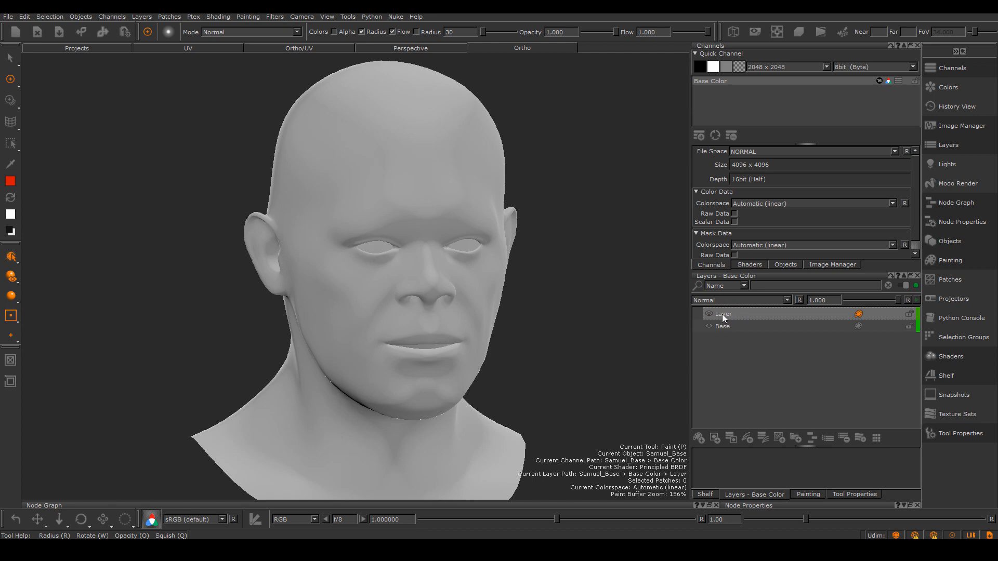
pyautogui.doubleClick(723, 314)
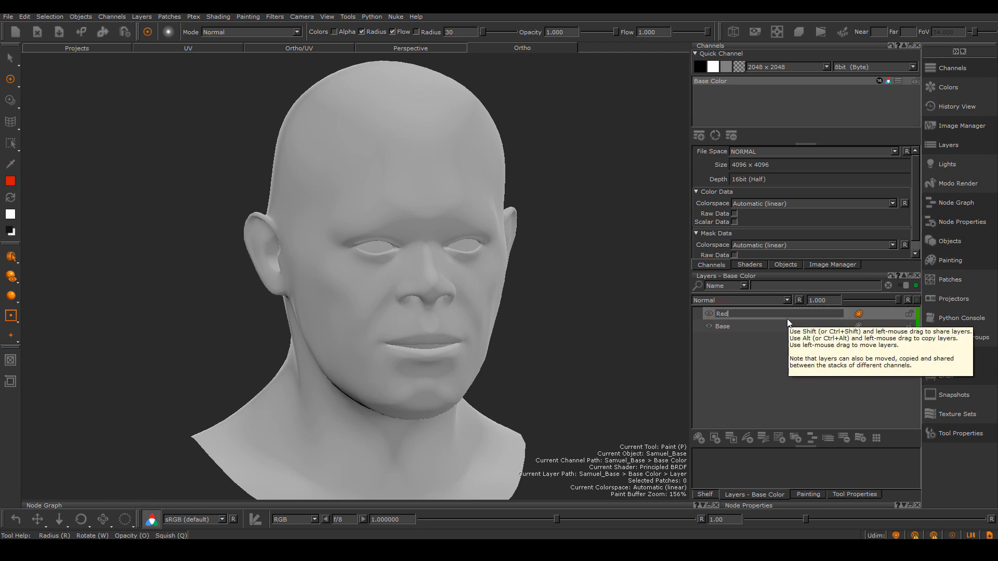
pyautogui.write('Red Paint')
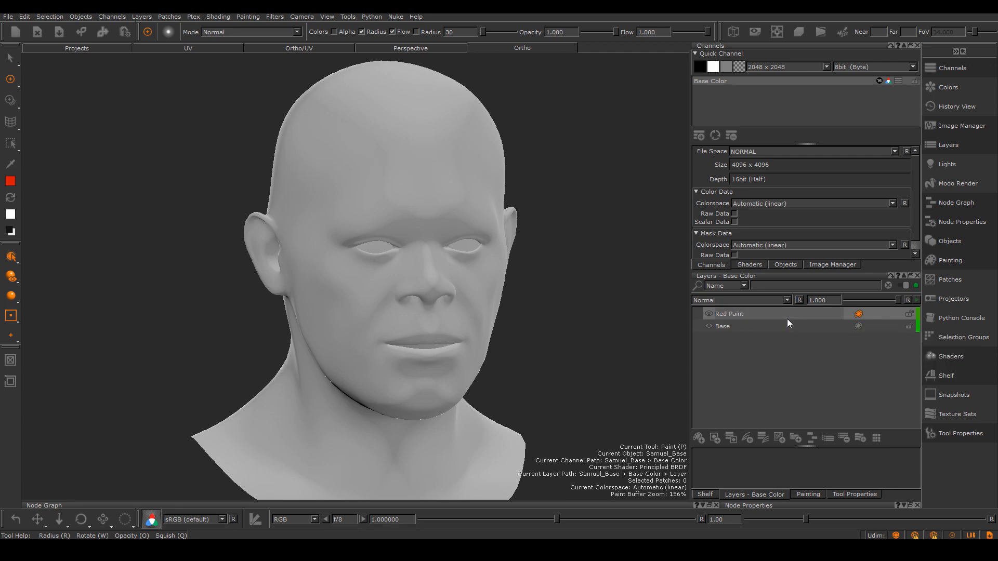
pyautogui.press('Return')
pyautogui.click(744, 315)
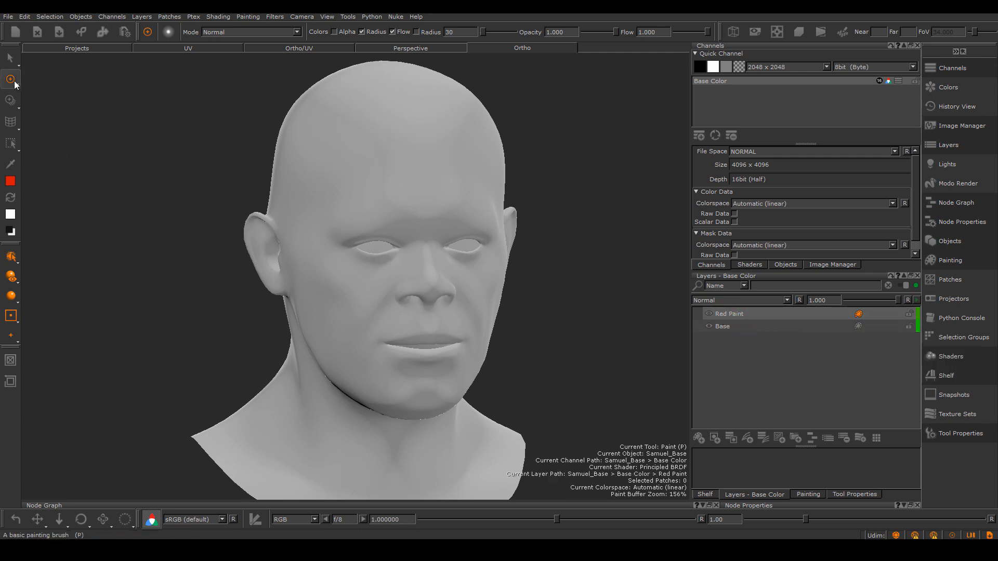
# Step: Paint a wavy red stroke from the middle of the forehead past the outer eye corner down to the cheek
pyautogui.keyDown('alt'); pyautogui.moveTo(452, 287); pyautogui.dragTo(431, 275); pyautogui.keyUp('alt')
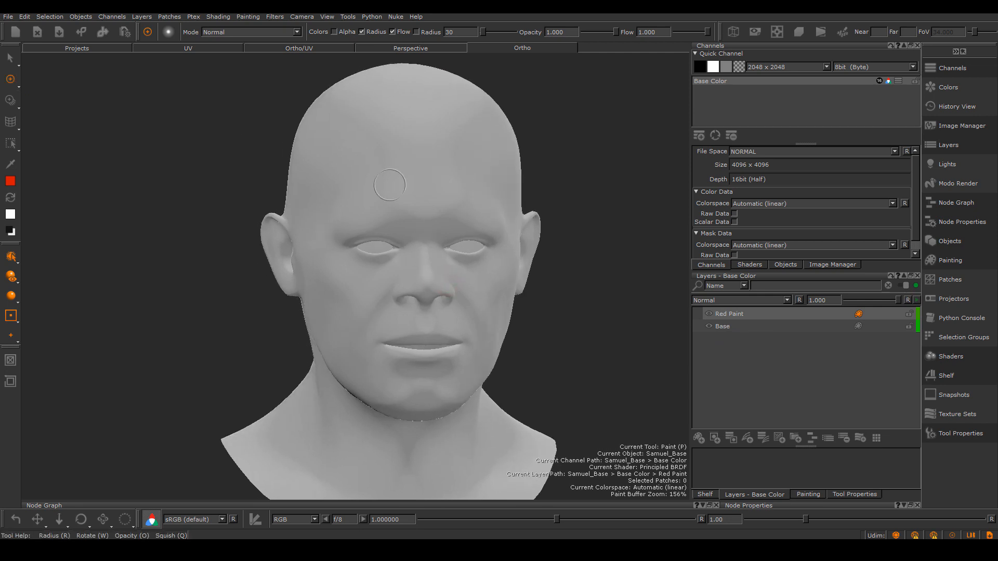
pyautogui.moveTo(395, 149)
pyautogui.mouseDown()
pyautogui.moveTo(370, 162)
pyautogui.moveTo(371, 193)
pyautogui.moveTo(320, 255)
pyautogui.moveTo(345, 319)
pyautogui.moveTo(324, 223)
pyautogui.mouseUp()
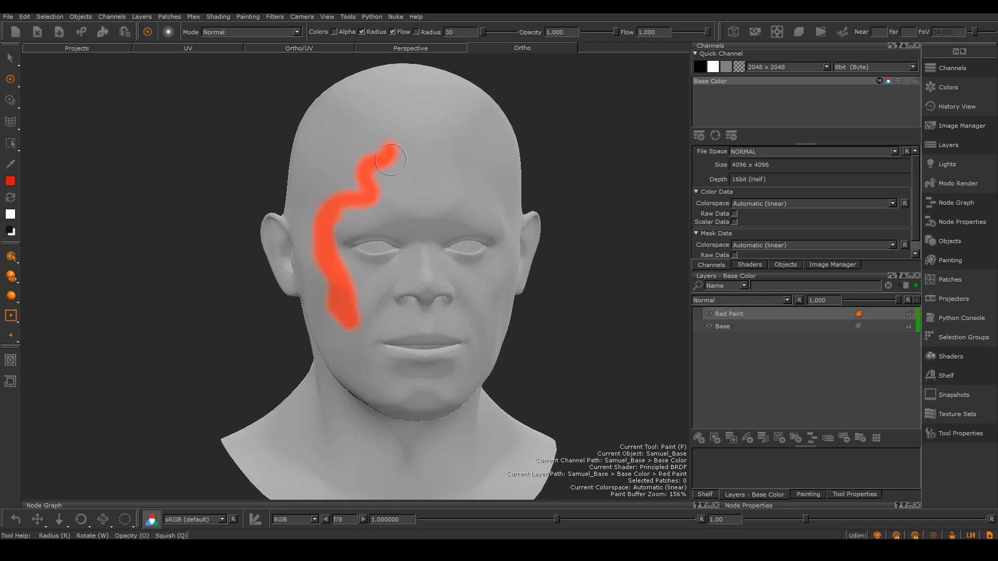
pyautogui.moveTo(402, 150); pyautogui.dragTo(373, 200)
# Step: Bake the red stroke from the paint buffer onto the Red Paint layer
pyautogui.moveTo(474, 266)
pyautogui.keyDown('alt'); pyautogui.mouseDown(button='middle')
pyautogui.moveTo(511, 255)
pyautogui.moveTo(506, 308)
pyautogui.moveTo(420, 259)
pyautogui.moveTo(608, 285)
pyautogui.moveTo(459, 263)
pyautogui.moveTo(450, 330)
pyautogui.moveTo(472, 267)
pyautogui.moveTo(476, 297)
pyautogui.mouseUp(button='middle'); pyautogui.keyUp('alt')
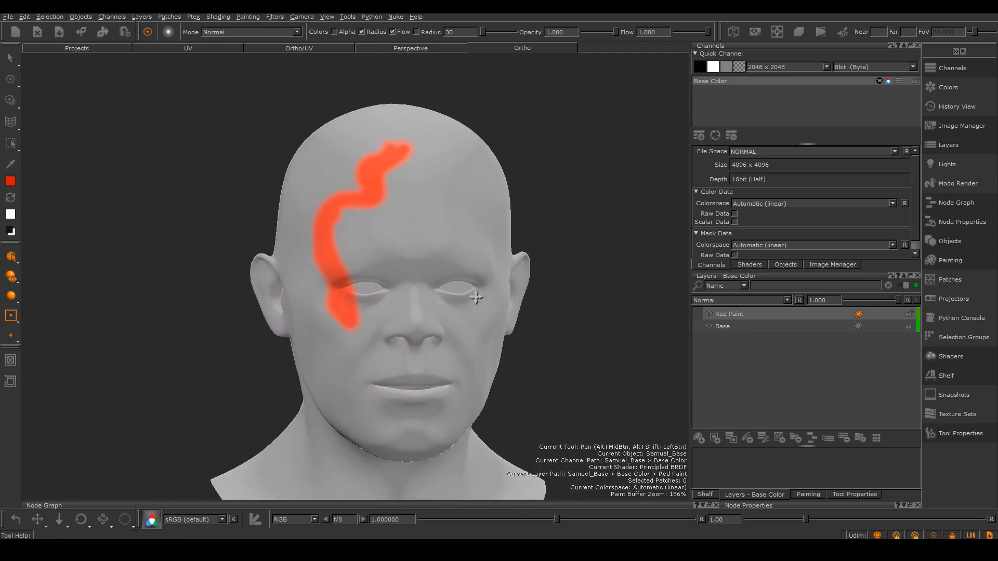
pyautogui.keyDown('alt'); pyautogui.moveTo(475, 298); pyautogui.dragTo(473, 297); pyautogui.keyUp('alt')
pyautogui.moveTo(473, 297)
pyautogui.keyDown('alt'); pyautogui.mouseDown(button='right')
pyautogui.moveTo(478, 272)
pyautogui.moveTo(484, 288)
pyautogui.moveTo(467, 307)
pyautogui.mouseUp(button='right'); pyautogui.keyUp('alt')
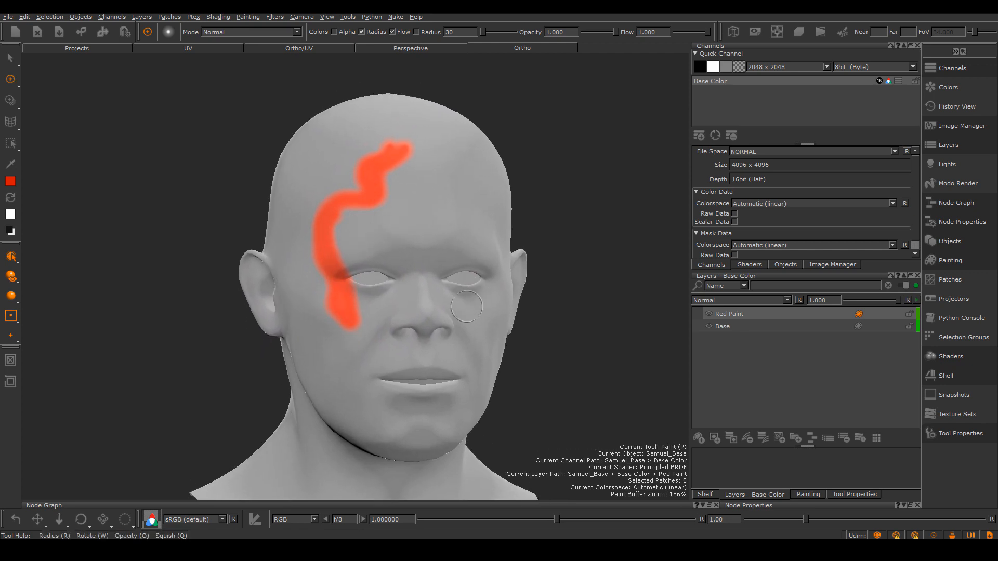
pyautogui.moveTo(466, 306)
pyautogui.keyDown('alt'); pyautogui.mouseDown()
pyautogui.moveTo(499, 299)
pyautogui.moveTo(457, 285)
pyautogui.mouseUp(); pyautogui.keyUp('alt')
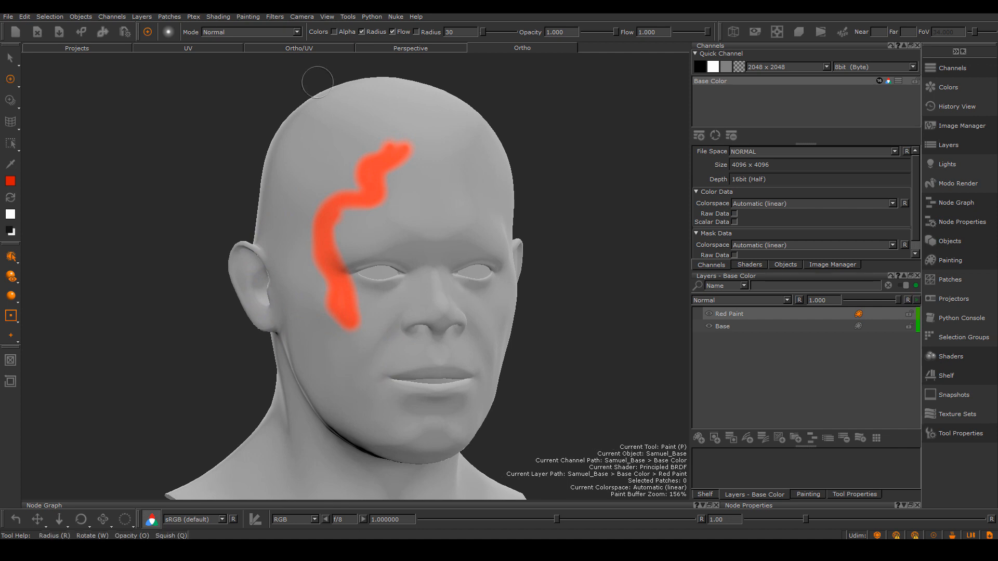
pyautogui.click(249, 17)
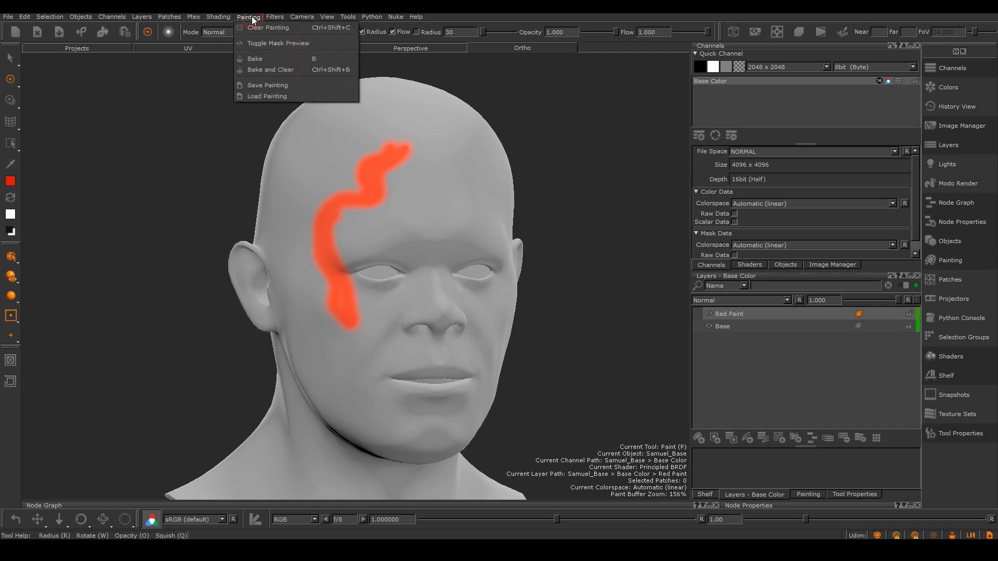
pyautogui.click(249, 58)
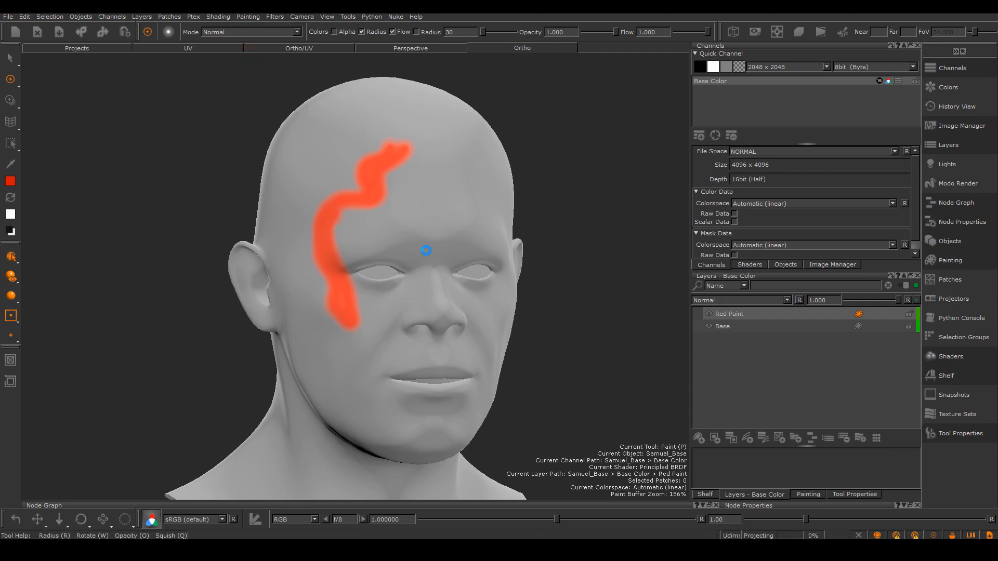
# Step: Clear the leftover red stroke from the paint buffer, keeping the baked paint on the head
pyautogui.keyDown('alt'); pyautogui.moveTo(446, 288); pyautogui.dragTo(597, 313, button='middle'); pyautogui.keyUp('alt')
pyautogui.moveTo(596, 313)
pyautogui.keyDown('alt'); pyautogui.mouseDown()
pyautogui.moveTo(303, 330)
pyautogui.moveTo(403, 290)
pyautogui.mouseUp(); pyautogui.keyUp('alt')
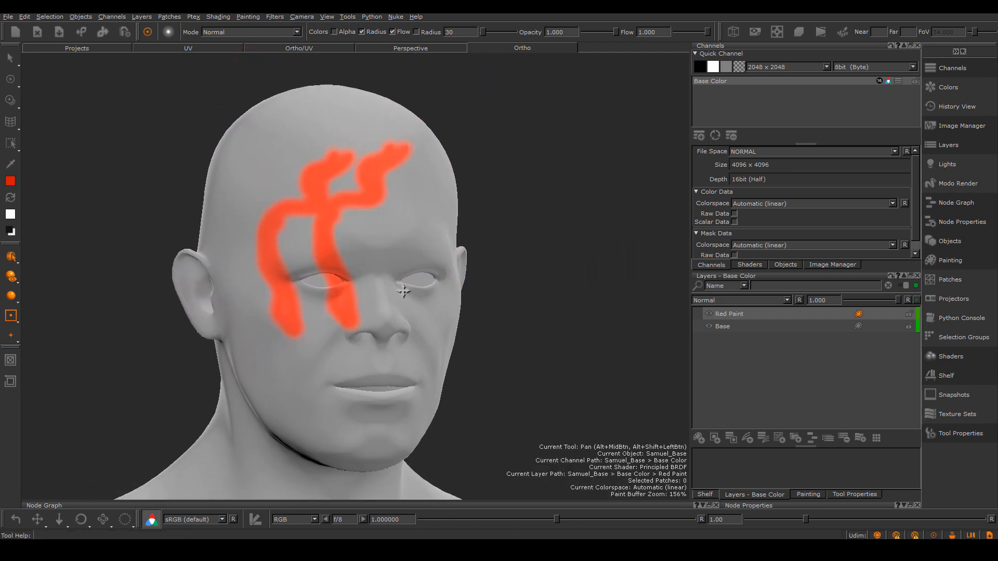
pyautogui.click(248, 17)
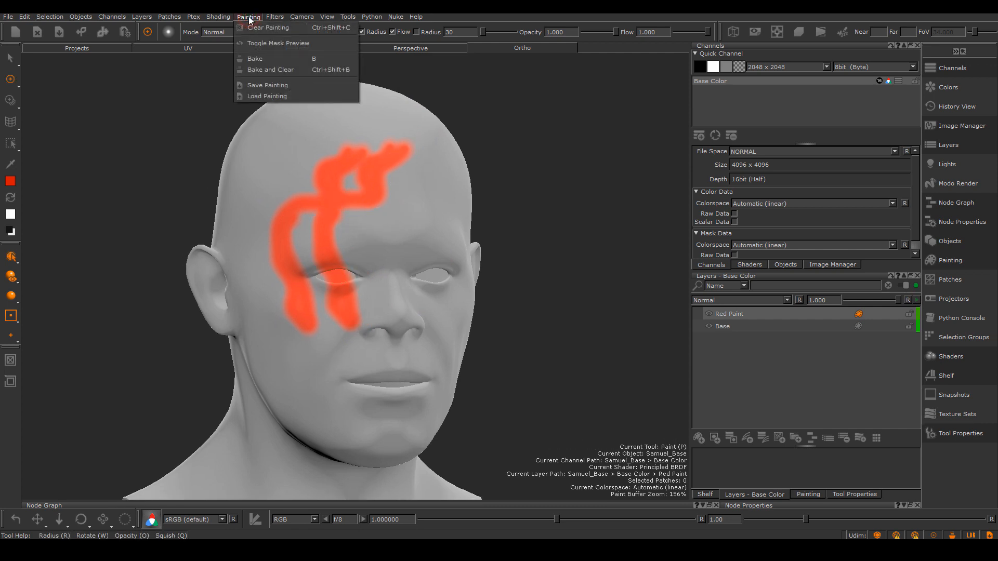
pyautogui.click(332, 28)
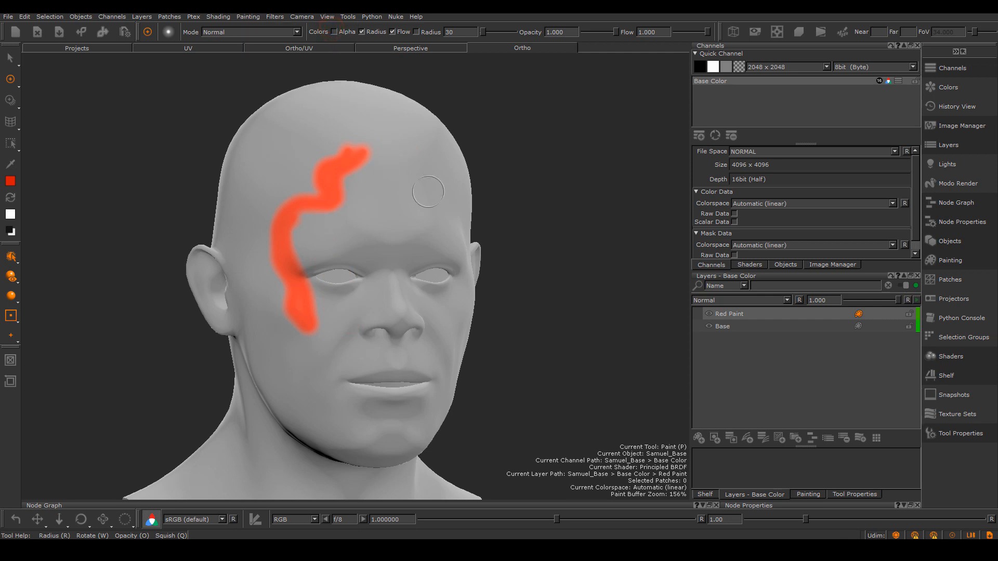
# Step: Set the projection's Bake Behavior to AutoBakeAndClear in the Painting settings
pyautogui.moveTo(434, 182)
pyautogui.keyDown('alt'); pyautogui.mouseDown()
pyautogui.moveTo(448, 203)
pyautogui.moveTo(427, 257)
pyautogui.moveTo(457, 283)
pyautogui.moveTo(481, 247)
pyautogui.moveTo(443, 283)
pyautogui.moveTo(499, 283)
pyautogui.moveTo(447, 284)
pyautogui.moveTo(481, 291)
pyautogui.moveTo(521, 257)
pyautogui.moveTo(456, 286)
pyautogui.moveTo(514, 304)
pyautogui.mouseUp(); pyautogui.keyUp('alt')
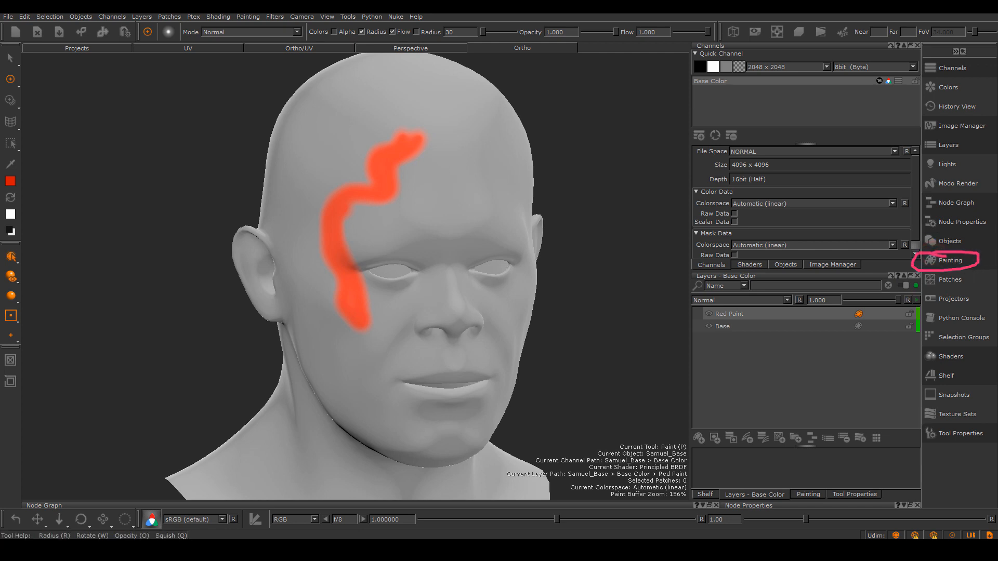
pyautogui.click(952, 261)
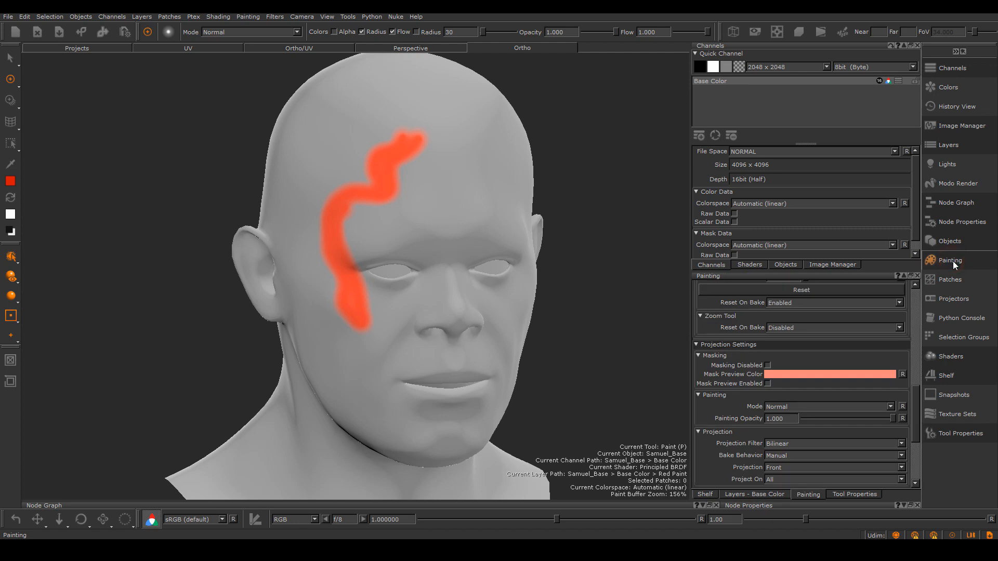
pyautogui.moveTo(915, 411)
pyautogui.mouseDown()
pyautogui.moveTo(914, 302)
pyautogui.moveTo(903, 424)
pyautogui.mouseUp()
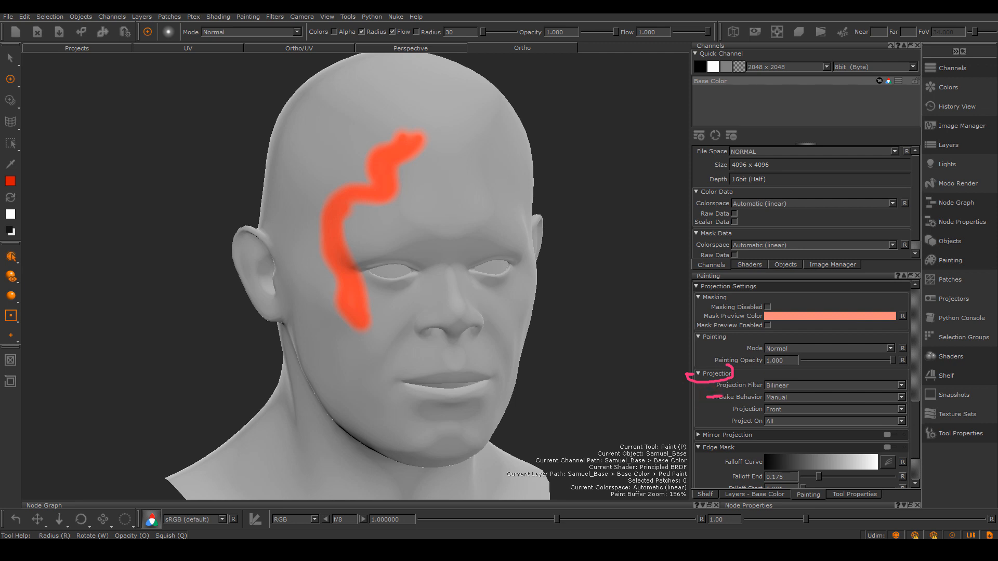
pyautogui.click(902, 398)
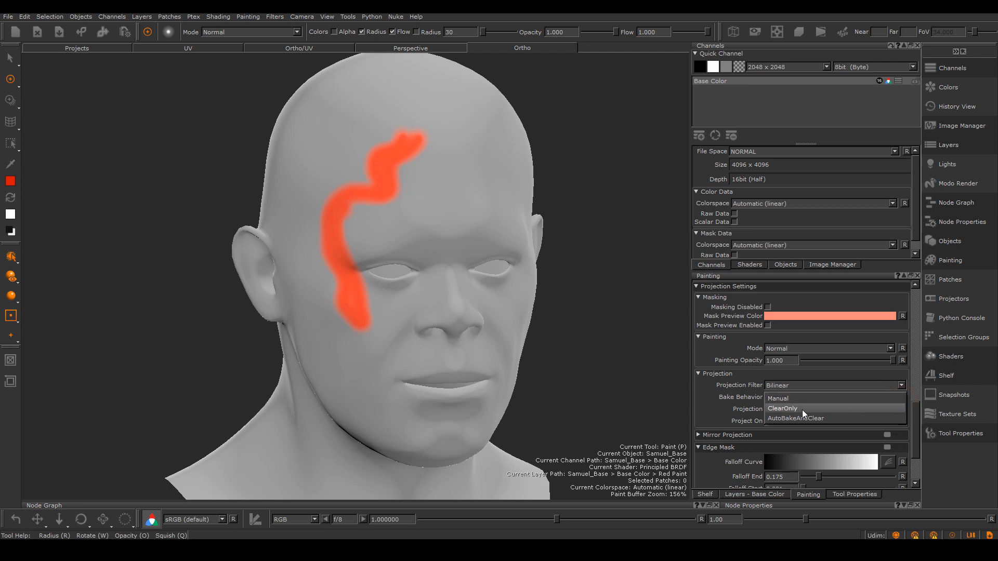
pyautogui.click(814, 419)
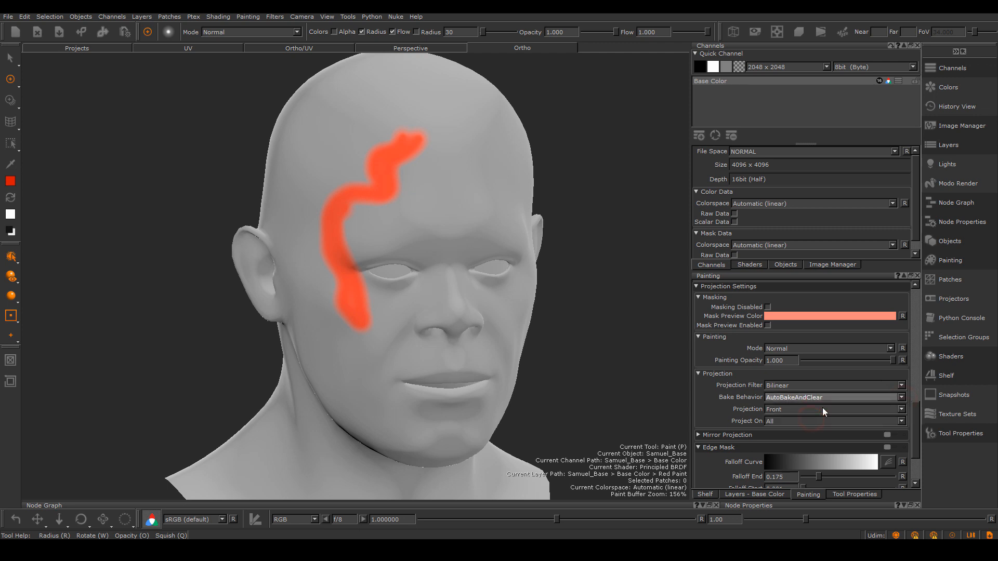
# Step: Inspect the baked red stroke from the front and frame the unpainted side of the forehead up close
pyautogui.moveTo(470, 330)
pyautogui.mouseDown(button='middle')
pyautogui.moveTo(517, 349)
pyautogui.moveTo(458, 240)
pyautogui.mouseUp(button='middle')
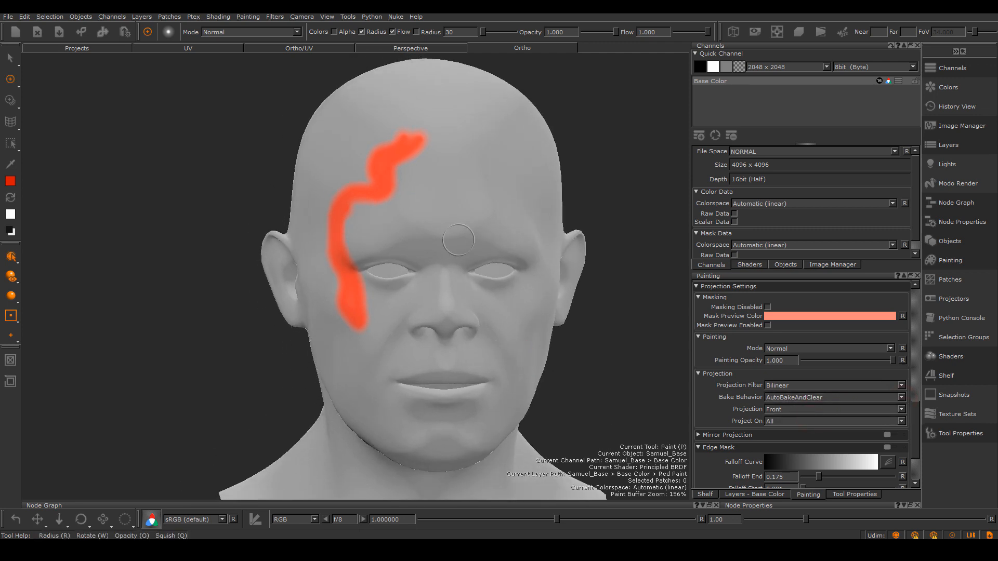
pyautogui.moveTo(437, 207)
pyautogui.mouseDown(button='middle')
pyautogui.moveTo(470, 265)
pyautogui.moveTo(445, 223)
pyautogui.mouseUp(button='middle')
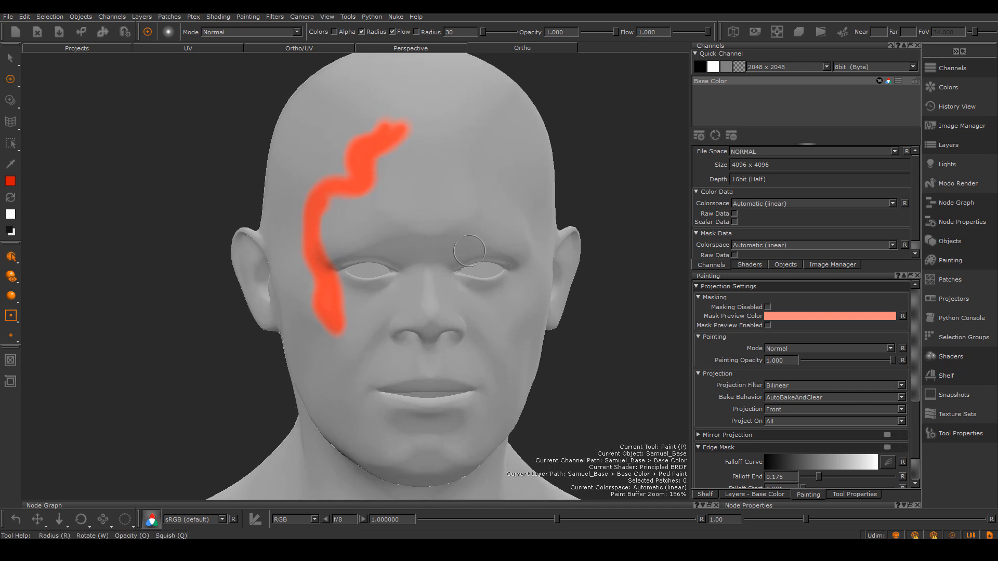
pyautogui.moveTo(473, 308)
pyautogui.keyDown('alt'); pyautogui.mouseDown()
pyautogui.moveTo(450, 300)
pyautogui.moveTo(472, 307)
pyautogui.mouseUp(); pyautogui.keyUp('alt')
pyautogui.keyDown('alt'); pyautogui.moveTo(472, 307); pyautogui.dragTo(461, 303, button='right'); pyautogui.keyUp('alt')
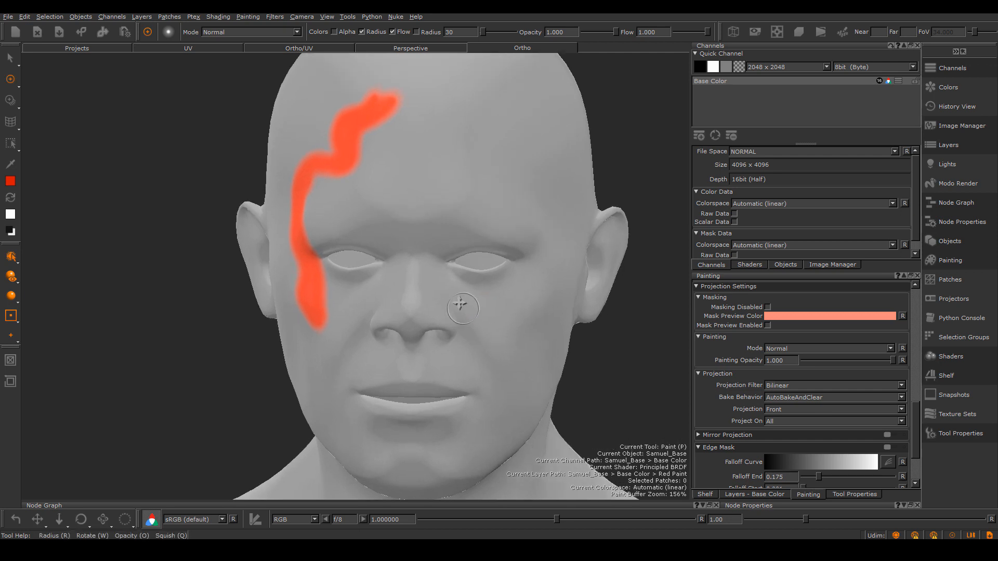
pyautogui.keyDown('alt'); pyautogui.moveTo(462, 303); pyautogui.dragTo(440, 295, button='middle'); pyautogui.keyUp('alt')
pyautogui.keyDown('alt'); pyautogui.moveTo(440, 295); pyautogui.dragTo(438, 307, button='right'); pyautogui.keyUp('alt')
pyautogui.keyDown('alt'); pyautogui.moveTo(438, 307); pyautogui.dragTo(438, 295, button='middle'); pyautogui.keyUp('alt')
pyautogui.keyDown('alt'); pyautogui.moveTo(438, 295); pyautogui.dragTo(439, 289, button='right'); pyautogui.keyUp('alt')
pyautogui.keyDown('alt'); pyautogui.moveTo(438, 290); pyautogui.dragTo(401, 343, button='middle'); pyautogui.keyUp('alt')
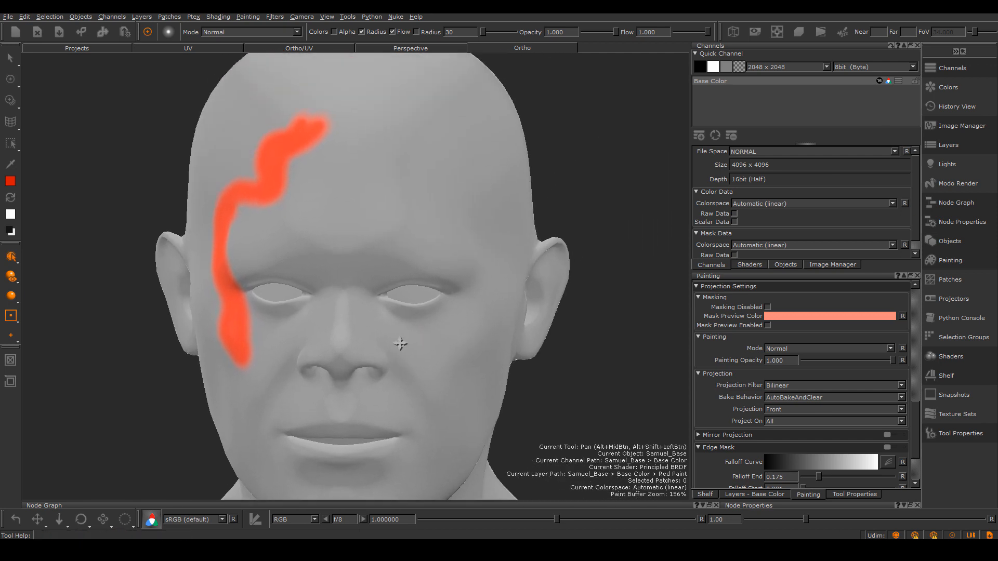
pyautogui.keyDown('alt'); pyautogui.moveTo(401, 343); pyautogui.dragTo(418, 172); pyautogui.keyUp('alt')
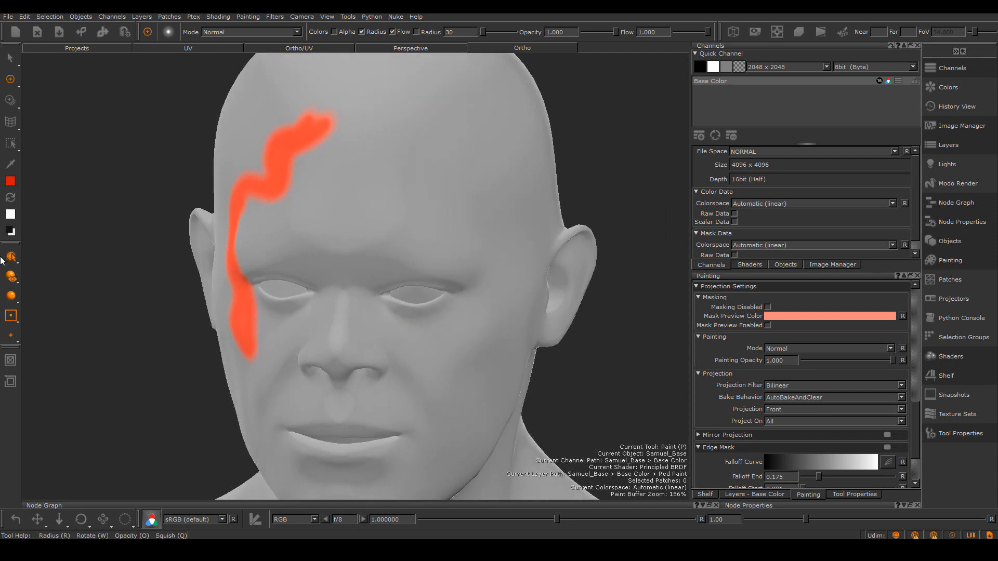
# Step: Set the foreground colour to blue, RGB 0.012, 0.147, 0.718, and paint a patch on the forehead opposite the red stroke
pyautogui.click(10, 181)
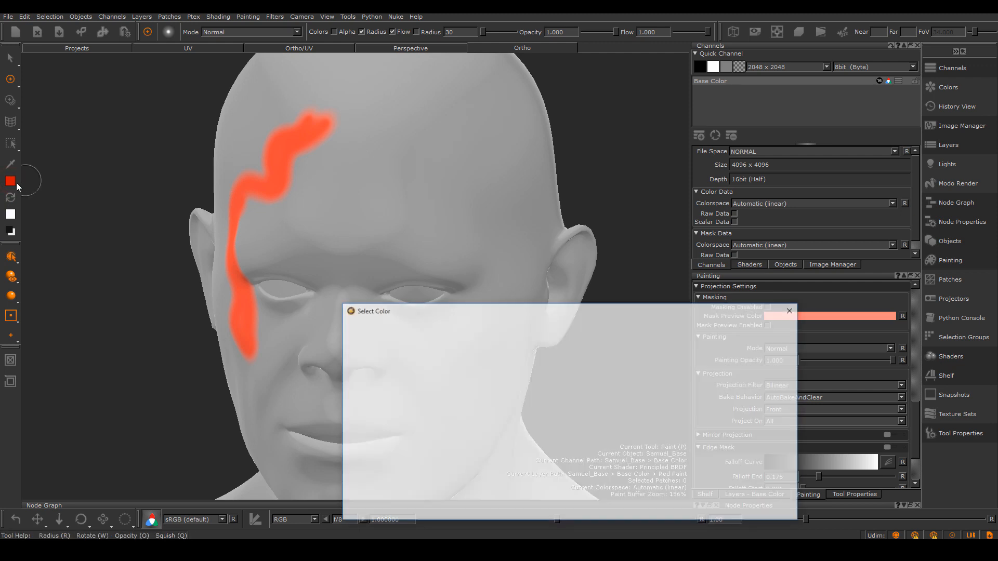
pyautogui.click(537, 422)
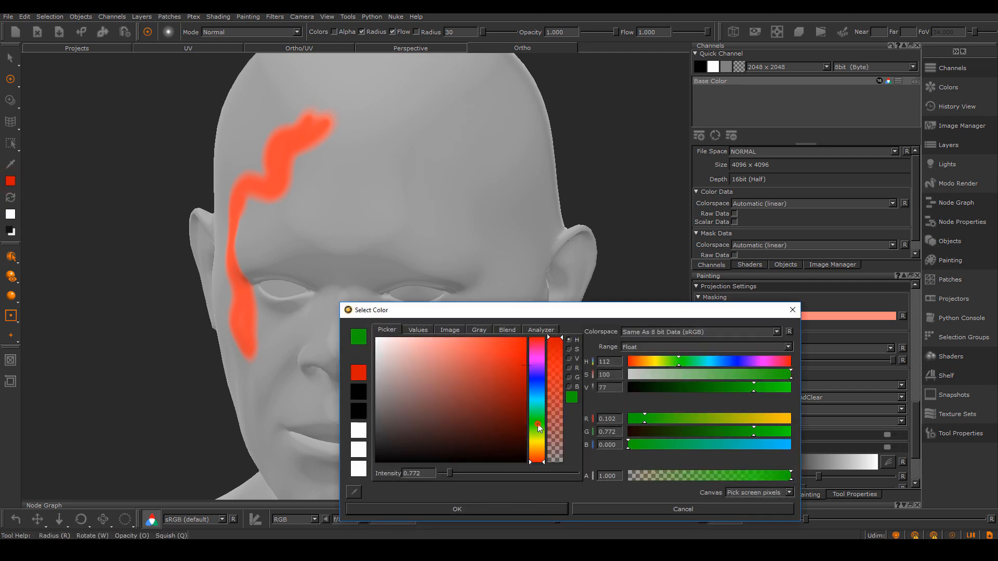
pyautogui.click(539, 384)
pyautogui.moveTo(480, 360); pyautogui.dragTo(494, 367)
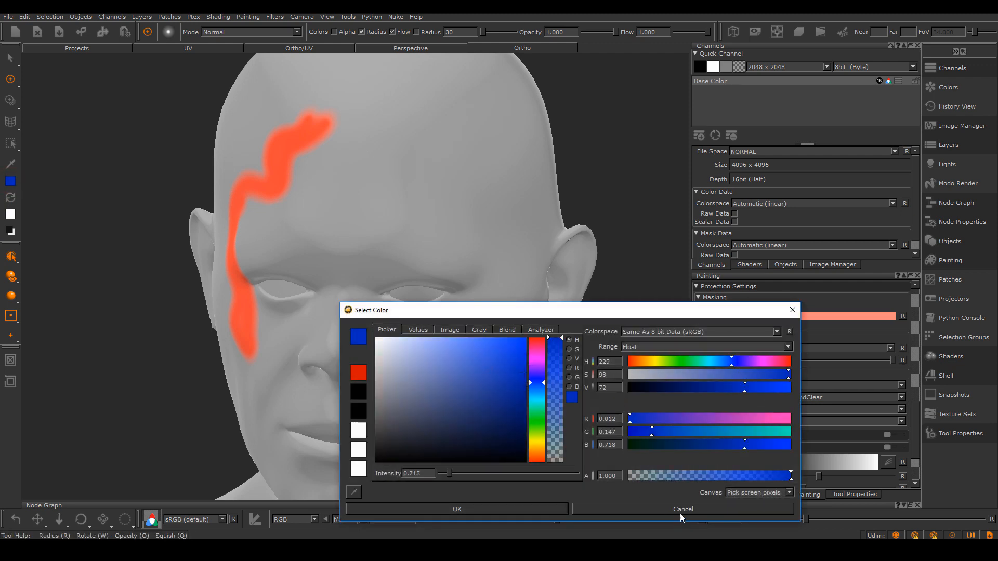
pyautogui.click(492, 509)
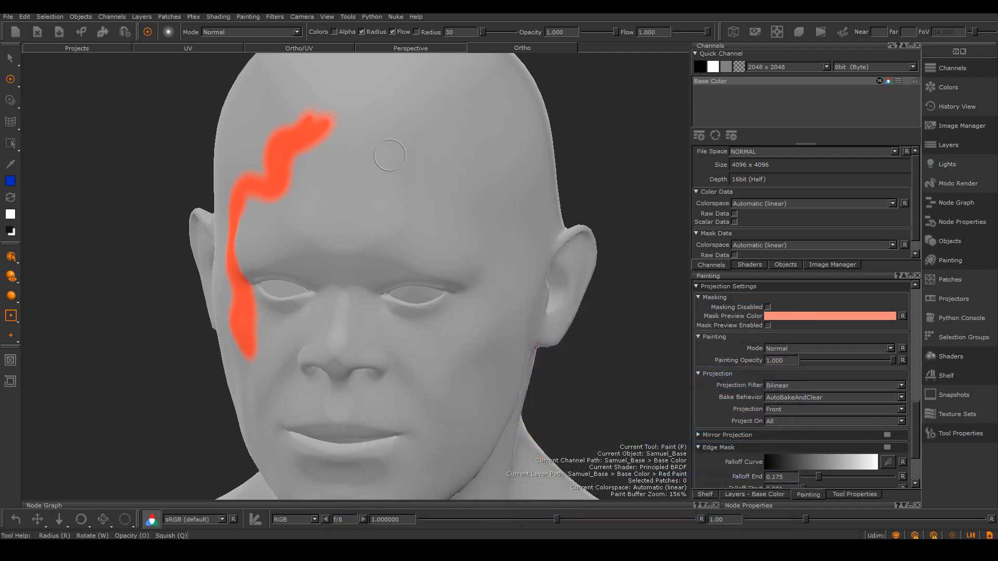
pyautogui.moveTo(414, 153)
pyautogui.mouseDown()
pyautogui.moveTo(450, 237)
pyautogui.moveTo(455, 195)
pyautogui.moveTo(409, 172)
pyautogui.moveTo(460, 227)
pyautogui.mouseUp()
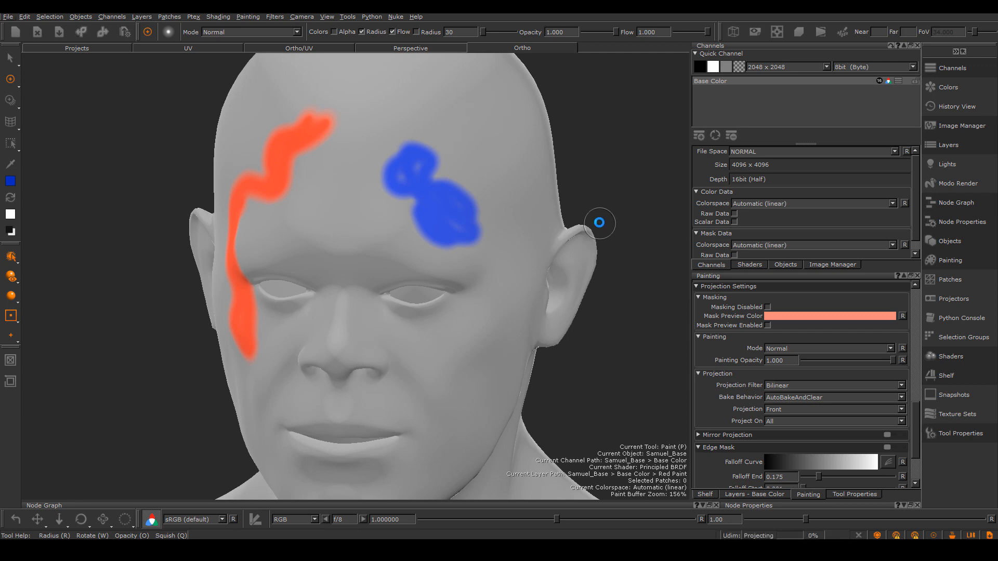
# Step: Examine the blue patch and the red stroke on the head from the front and both sides
pyautogui.keyDown('alt'); pyautogui.moveTo(646, 265); pyautogui.dragTo(675, 255); pyautogui.keyUp('alt')
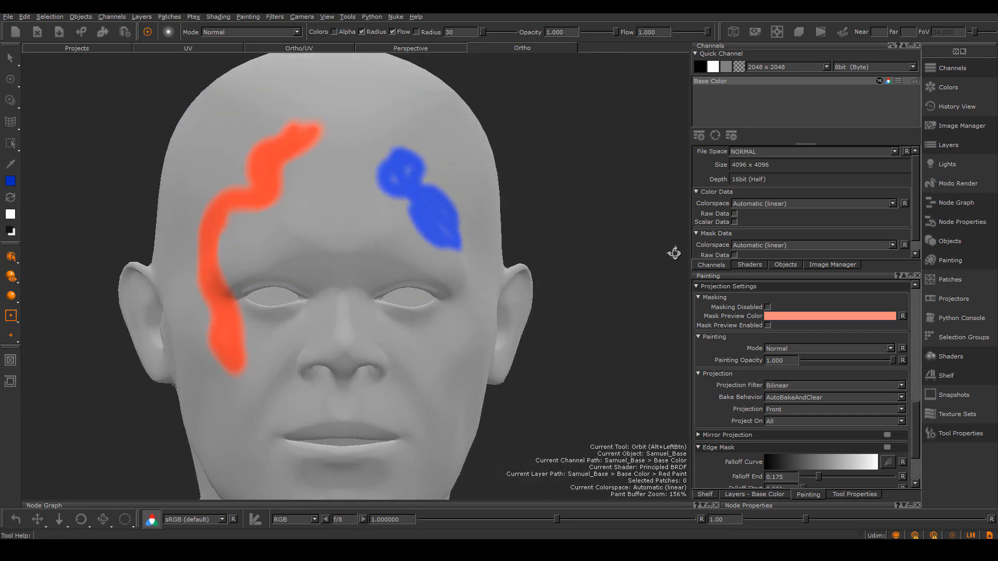
pyautogui.scroll(1, 385, 328)
pyautogui.keyDown('alt'); pyautogui.moveTo(385, 328); pyautogui.dragTo(501, 233, button='middle'); pyautogui.keyUp('alt')
pyautogui.keyDown('alt'); pyautogui.moveTo(501, 232); pyautogui.dragTo(597, 236); pyautogui.keyUp('alt')
pyautogui.keyDown('alt'); pyautogui.moveTo(598, 237); pyautogui.dragTo(468, 249, button='right'); pyautogui.keyUp('alt')
pyautogui.keyDown('alt'); pyautogui.moveTo(468, 249); pyautogui.dragTo(470, 279, button='middle'); pyautogui.keyUp('alt')
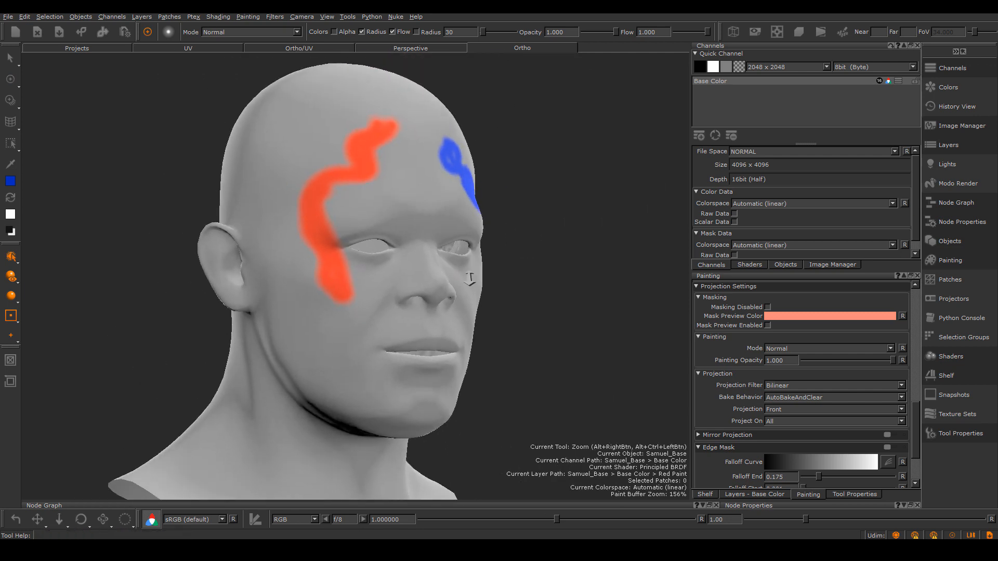
pyautogui.keyDown('alt'); pyautogui.moveTo(469, 279); pyautogui.dragTo(501, 301, button='right'); pyautogui.keyUp('alt')
pyautogui.keyDown('alt'); pyautogui.moveTo(501, 301); pyautogui.dragTo(363, 292); pyautogui.keyUp('alt')
pyautogui.keyDown('alt'); pyautogui.moveTo(363, 292); pyautogui.dragTo(453, 303, button='right'); pyautogui.keyUp('alt')
pyautogui.keyDown('alt'); pyautogui.moveTo(453, 303); pyautogui.dragTo(338, 307, button='middle'); pyautogui.keyUp('alt')
pyautogui.moveTo(338, 306)
pyautogui.keyDown('alt'); pyautogui.mouseDown(button='right')
pyautogui.moveTo(379, 298)
pyautogui.moveTo(343, 291)
pyautogui.mouseUp(button='right'); pyautogui.keyUp('alt')
pyautogui.keyDown('alt'); pyautogui.moveTo(385, 283); pyautogui.dragTo(419, 264, button='middle'); pyautogui.keyUp('alt')
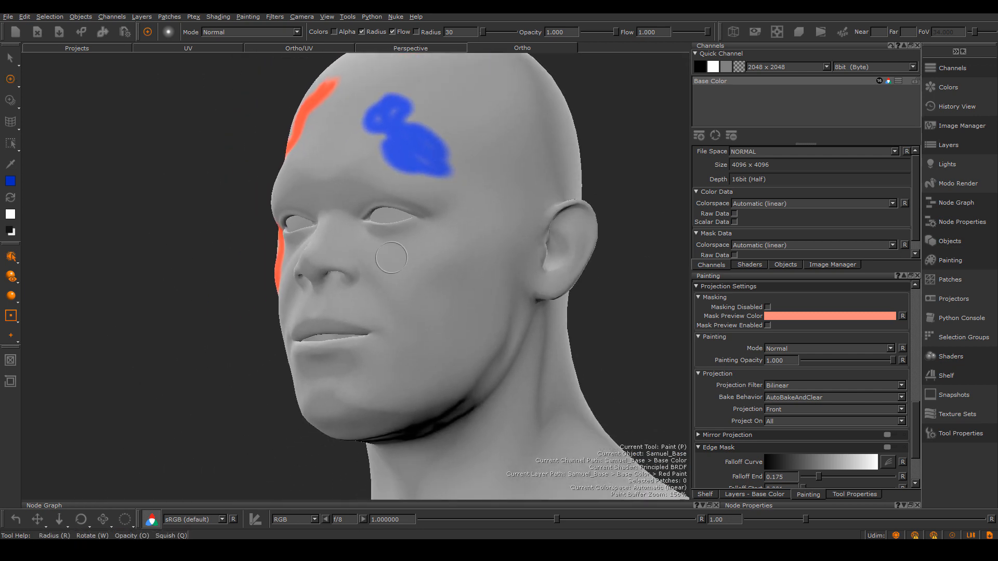
# Step: Paint a blue zigzag stroke on the cheek below the blue forehead patch and rotate the head to bake it
pyautogui.keyDown('alt'); pyautogui.moveTo(419, 264); pyautogui.dragTo(427, 265, button='right'); pyautogui.keyUp('alt')
pyautogui.keyDown('alt'); pyautogui.moveTo(428, 265); pyautogui.dragTo(419, 316, button='middle'); pyautogui.keyUp('alt')
pyautogui.moveTo(418, 316)
pyautogui.keyDown('alt'); pyautogui.mouseDown(button='right')
pyautogui.moveTo(432, 316)
pyautogui.moveTo(416, 305)
pyautogui.mouseUp(button='right'); pyautogui.keyUp('alt')
pyautogui.keyDown('alt'); pyautogui.moveTo(417, 305); pyautogui.dragTo(395, 286, button='middle'); pyautogui.keyUp('alt')
pyautogui.keyDown('alt'); pyautogui.moveTo(395, 286); pyautogui.dragTo(410, 288, button='right'); pyautogui.keyUp('alt')
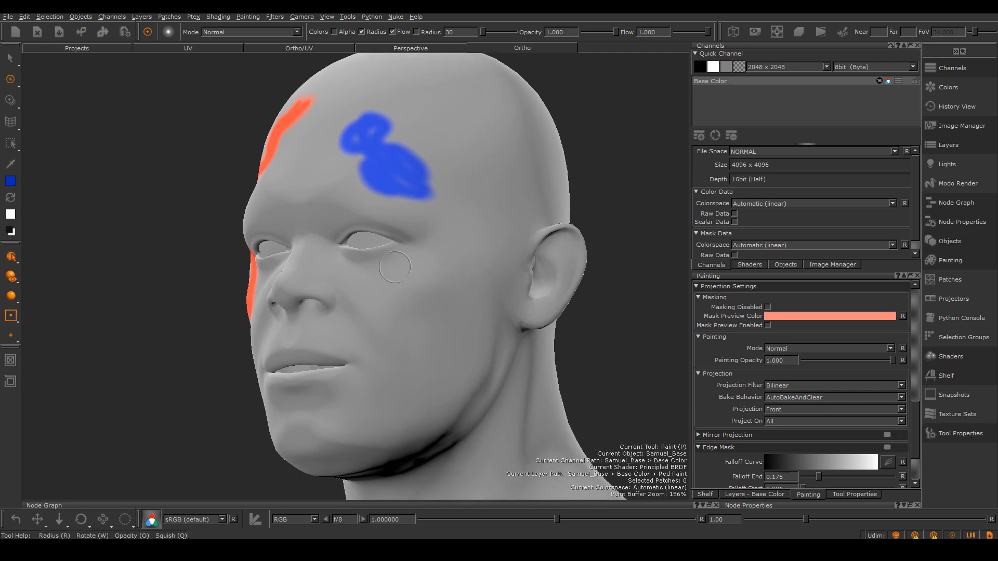
pyautogui.keyDown('alt'); pyautogui.moveTo(410, 288); pyautogui.dragTo(403, 278); pyautogui.keyUp('alt')
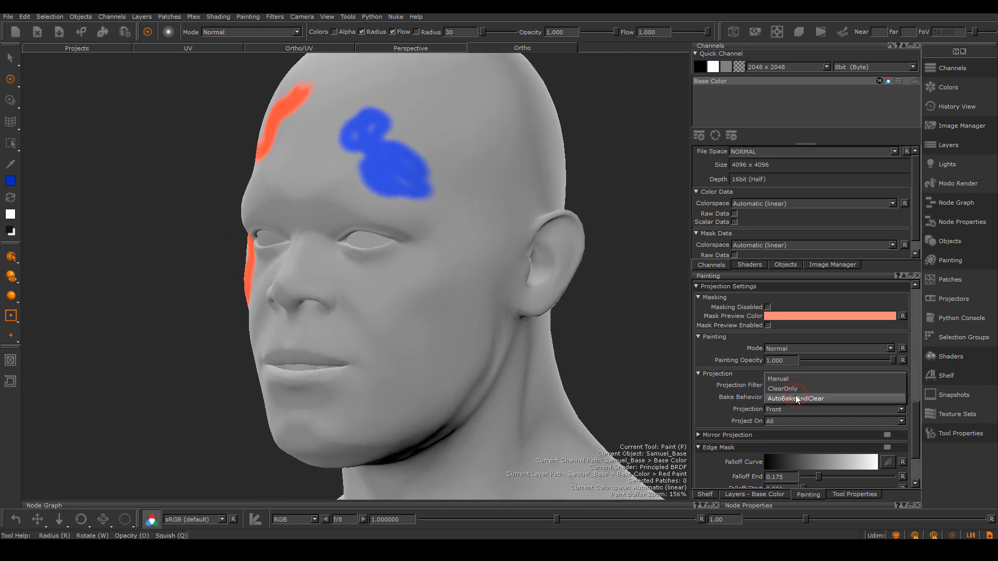
pyautogui.moveTo(482, 325)
pyautogui.keyDown('alt'); pyautogui.mouseDown(button='right')
pyautogui.moveTo(397, 274)
pyautogui.moveTo(374, 299)
pyautogui.moveTo(405, 283)
pyautogui.mouseUp(button='right'); pyautogui.keyUp('alt')
pyautogui.moveTo(464, 261)
pyautogui.mouseDown()
pyautogui.moveTo(425, 292)
pyautogui.moveTo(408, 334)
pyautogui.mouseUp()
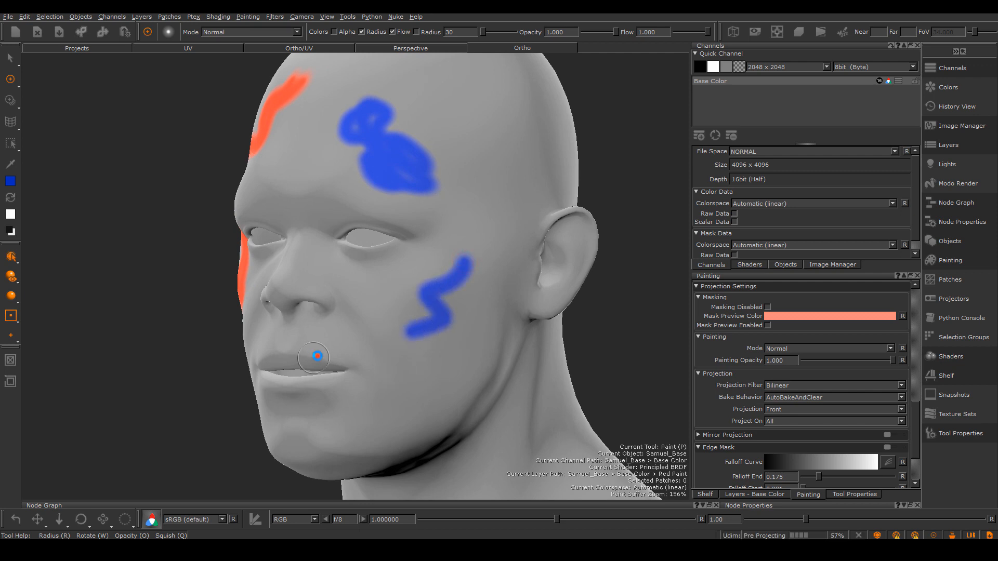
pyautogui.moveTo(318, 354)
pyautogui.keyDown('alt'); pyautogui.mouseDown()
pyautogui.moveTo(520, 341)
pyautogui.moveTo(335, 356)
pyautogui.moveTo(541, 350)
pyautogui.moveTo(341, 350)
pyautogui.moveTo(432, 350)
pyautogui.mouseUp(); pyautogui.keyUp('alt')
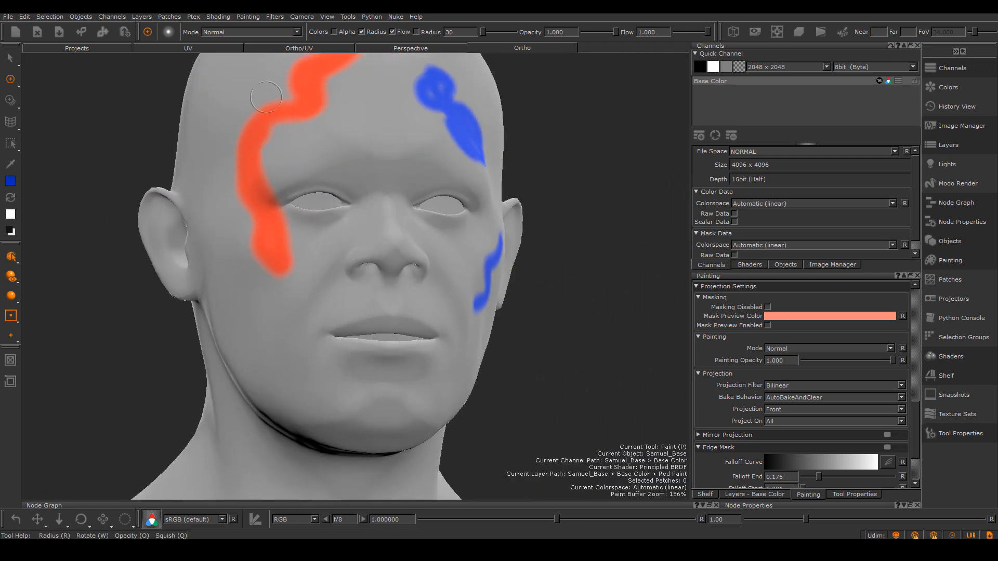
# Step: Run Bake and Clear on the current painting and examine the blue strokes on the forehead and cheek
pyautogui.click(248, 17)
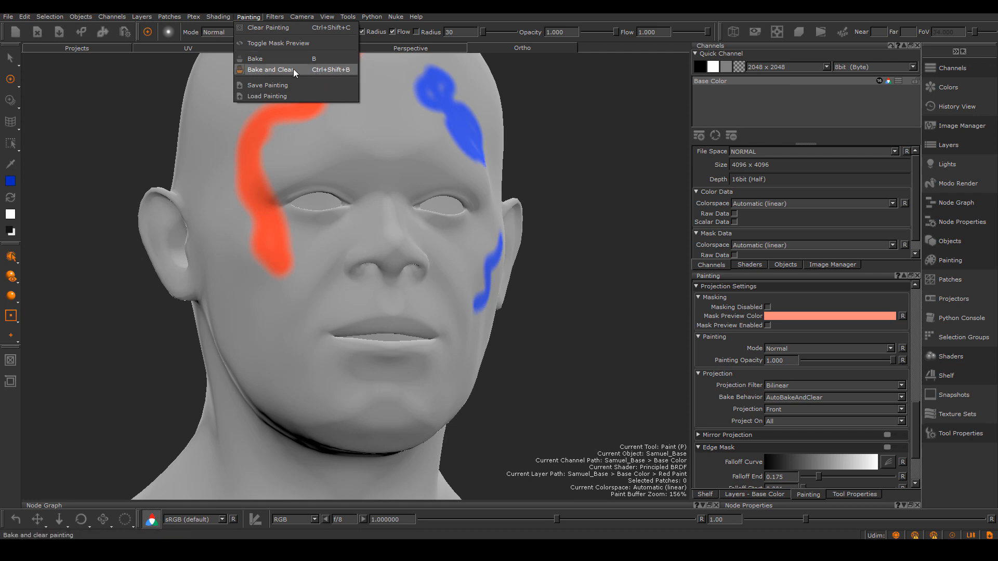
pyautogui.click(322, 68)
pyautogui.moveTo(556, 341)
pyautogui.keyDown('alt'); pyautogui.mouseDown()
pyautogui.moveTo(479, 330)
pyautogui.moveTo(457, 308)
pyautogui.moveTo(618, 352)
pyautogui.mouseUp(); pyautogui.keyUp('alt')
pyautogui.keyDown('alt'); pyautogui.moveTo(483, 359); pyautogui.dragTo(441, 356, button='right'); pyautogui.keyUp('alt')
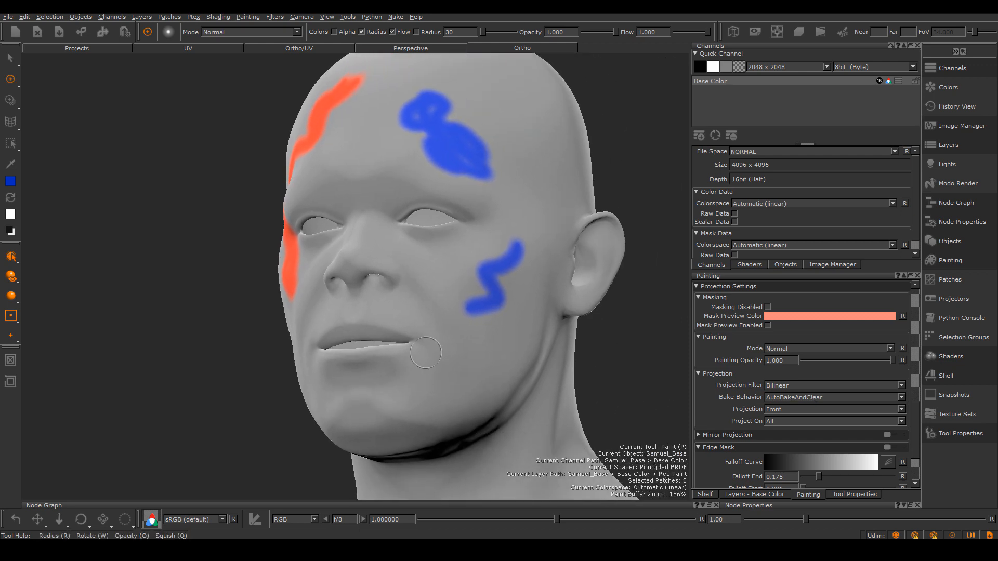
pyautogui.keyDown('alt'); pyautogui.moveTo(442, 356); pyautogui.dragTo(435, 354); pyautogui.keyUp('alt')
pyautogui.keyDown('alt'); pyautogui.moveTo(494, 341); pyautogui.dragTo(482, 360, button='middle'); pyautogui.keyUp('alt')
# Step: Review the Bake Behavior options in the projection settings and keep AutoBakeAndClear
pyautogui.click(801, 399)
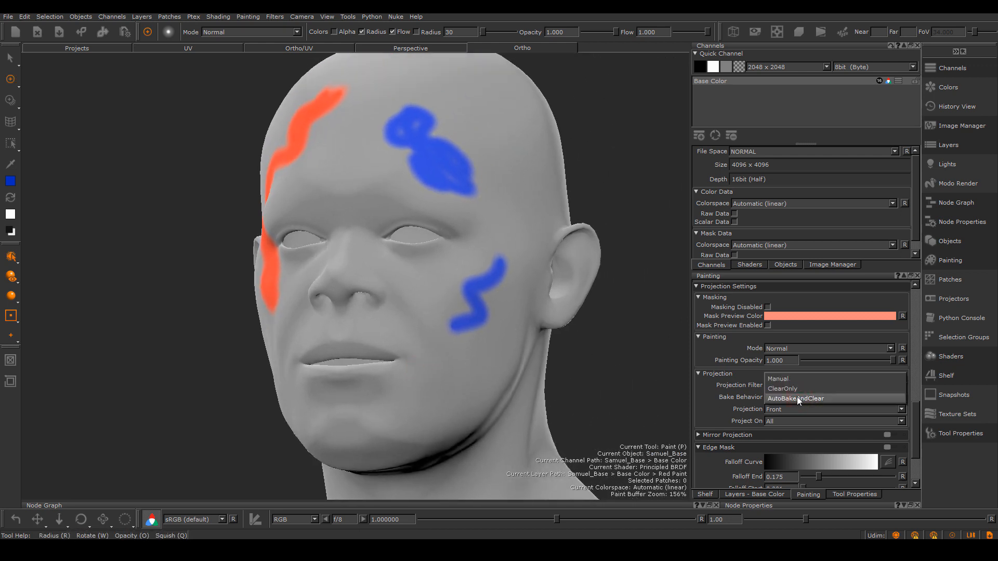
pyautogui.click(798, 399)
pyautogui.click(793, 398)
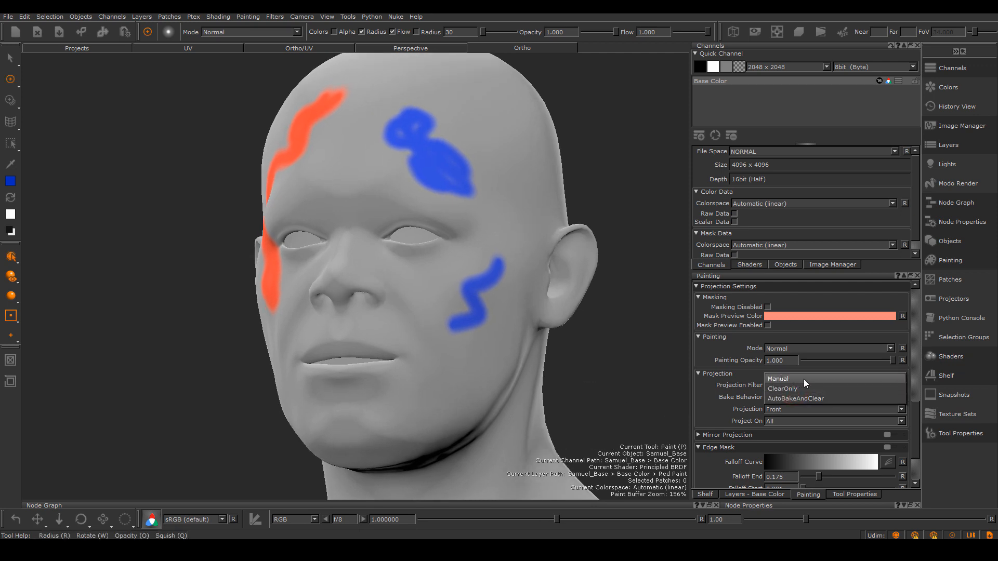
pyautogui.click(795, 399)
# Step: Paint a wavy blue stroke beside the eye across the red stroke, and rotate the head to bake it
pyautogui.keyDown('alt'); pyautogui.moveTo(554, 413); pyautogui.dragTo(510, 368); pyautogui.keyUp('alt')
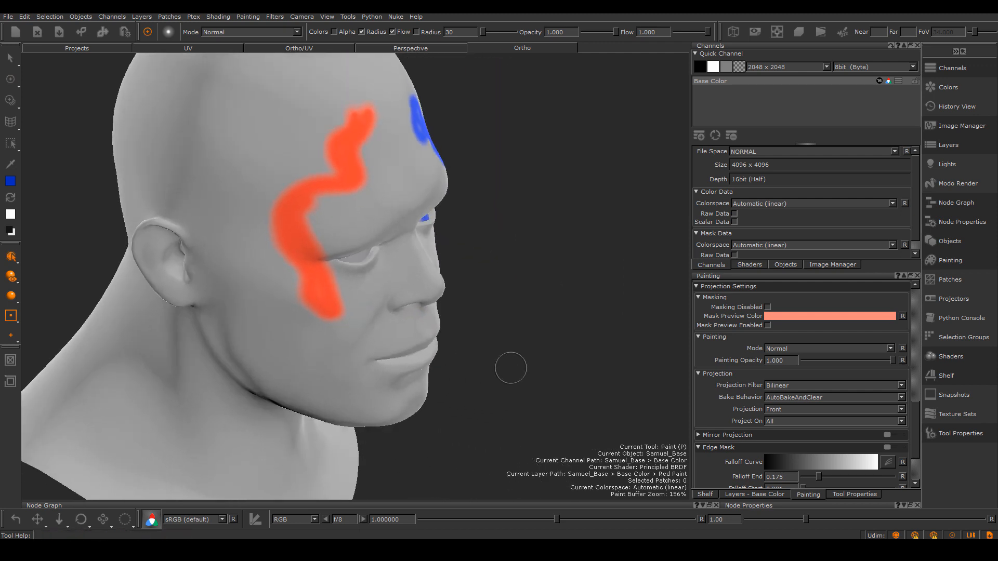
pyautogui.keyDown('alt'); pyautogui.moveTo(509, 368); pyautogui.dragTo(441, 280, button='right'); pyautogui.keyUp('alt')
pyautogui.press('p')
pyautogui.moveTo(339, 213); pyautogui.dragTo(284, 335)
pyautogui.keyDown('alt'); pyautogui.moveTo(424, 389); pyautogui.dragTo(401, 415); pyautogui.keyUp('alt')
pyautogui.keyDown('alt'); pyautogui.moveTo(400, 414); pyautogui.dragTo(394, 281, button='middle'); pyautogui.keyUp('alt')
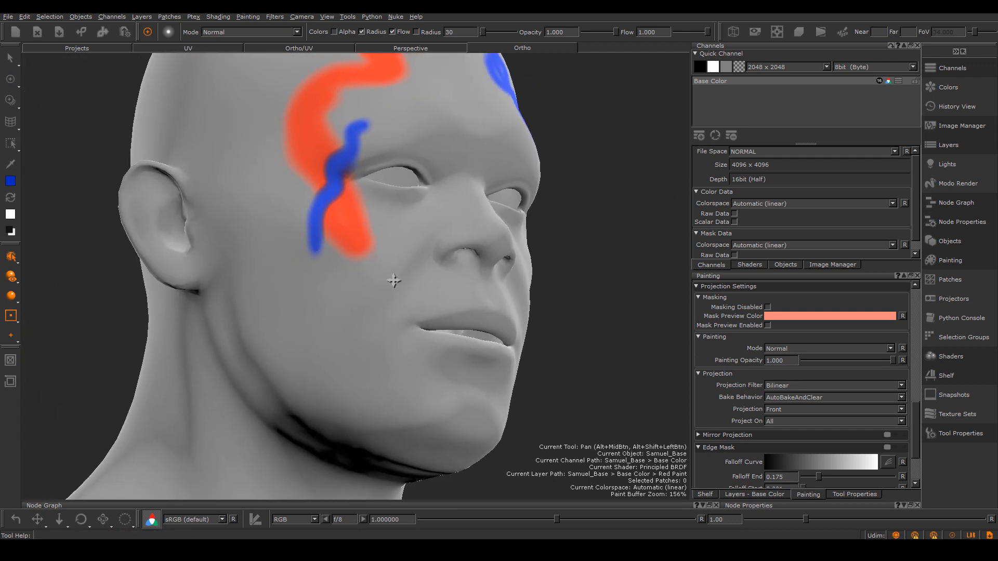
# Step: Browse the brush collections in the Shelf, from Basic Brushes through Hard Surface Brushes to Organic Brushes
pyautogui.click(708, 496)
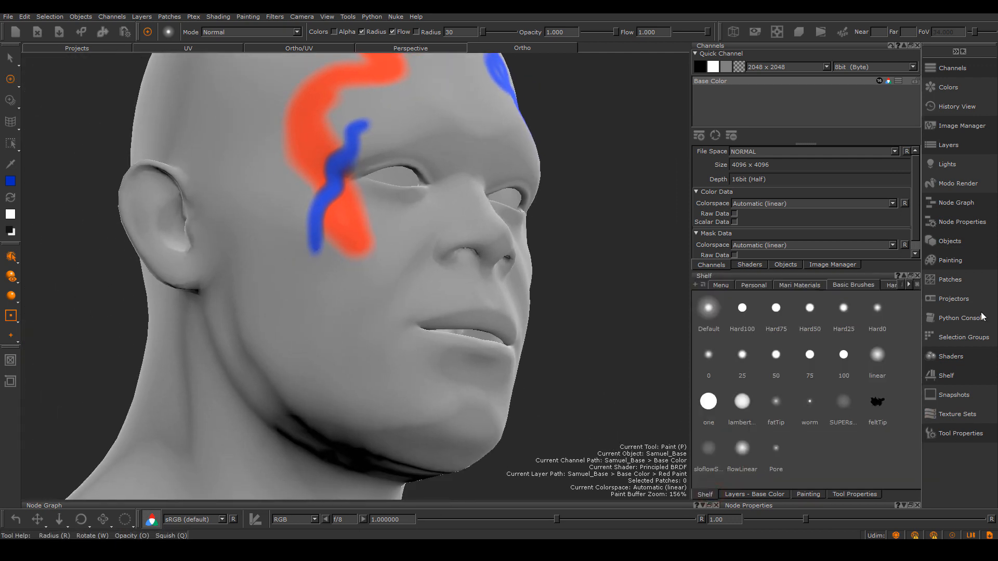
pyautogui.click(745, 494)
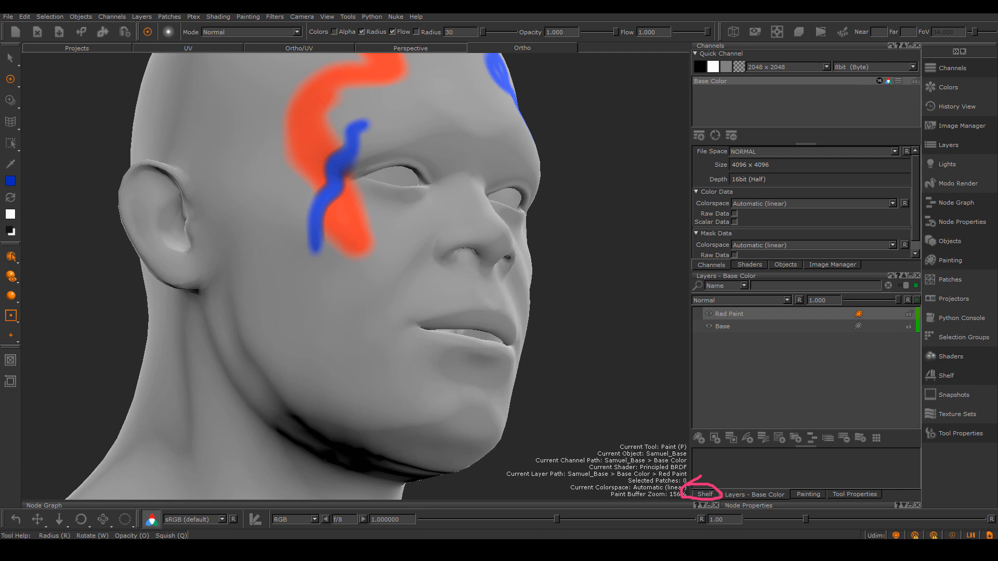
pyautogui.click(710, 496)
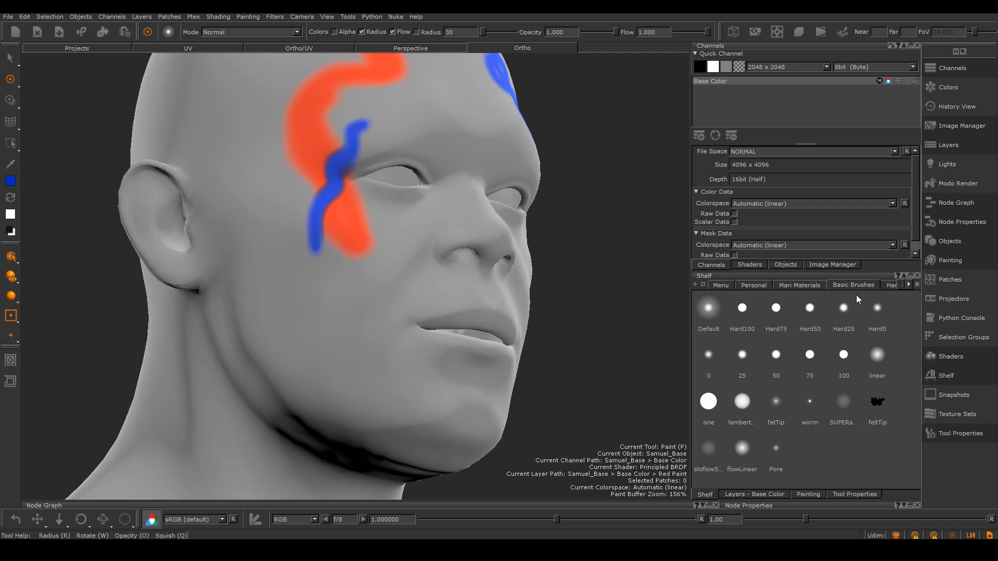
pyautogui.click(891, 286)
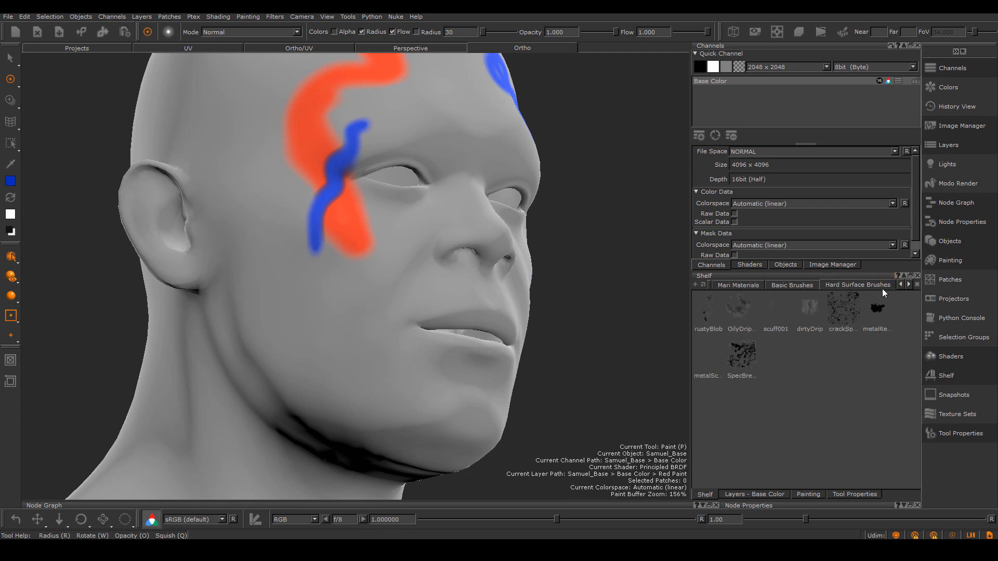
pyautogui.click(909, 285)
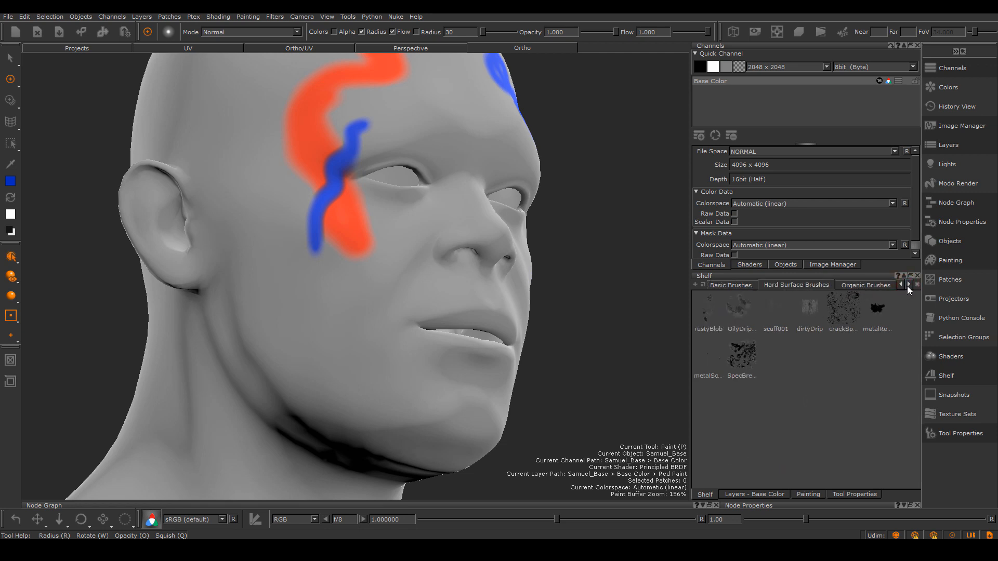
pyautogui.click(908, 285)
pyautogui.click(900, 286)
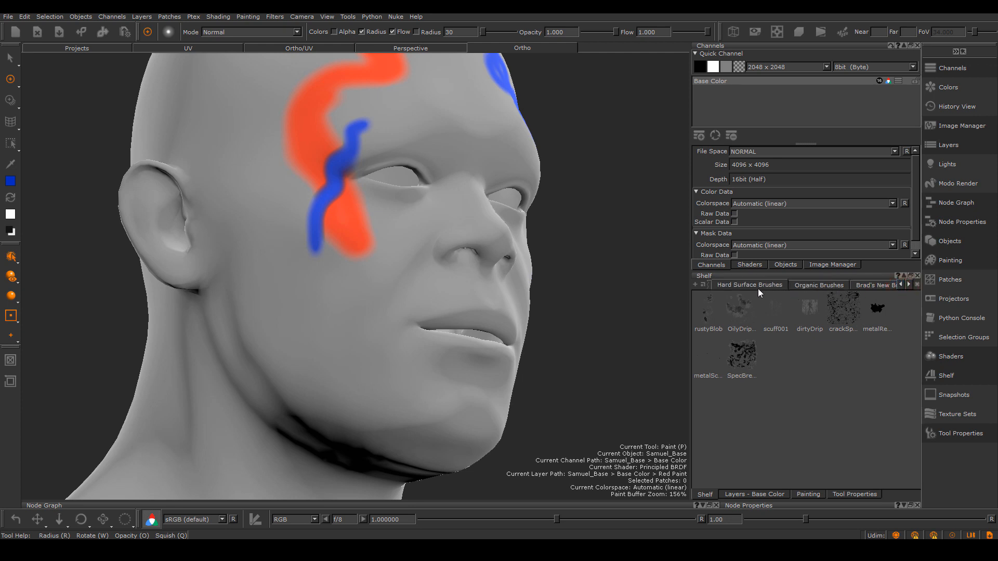
pyautogui.click(813, 286)
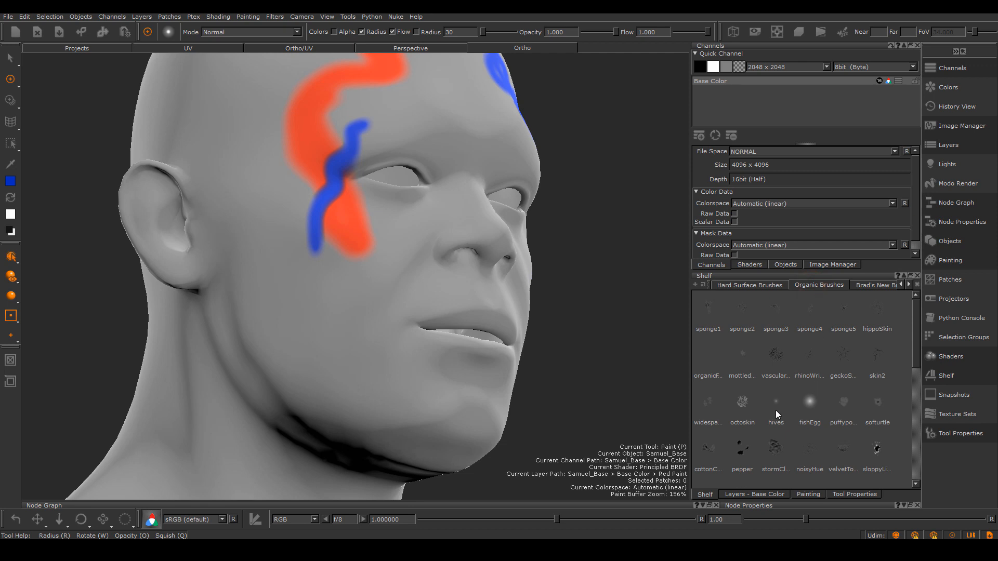
# Step: Paint a blue texture over the cheek and jaw below the red stroke with the octoskin brush
pyautogui.click(741, 408)
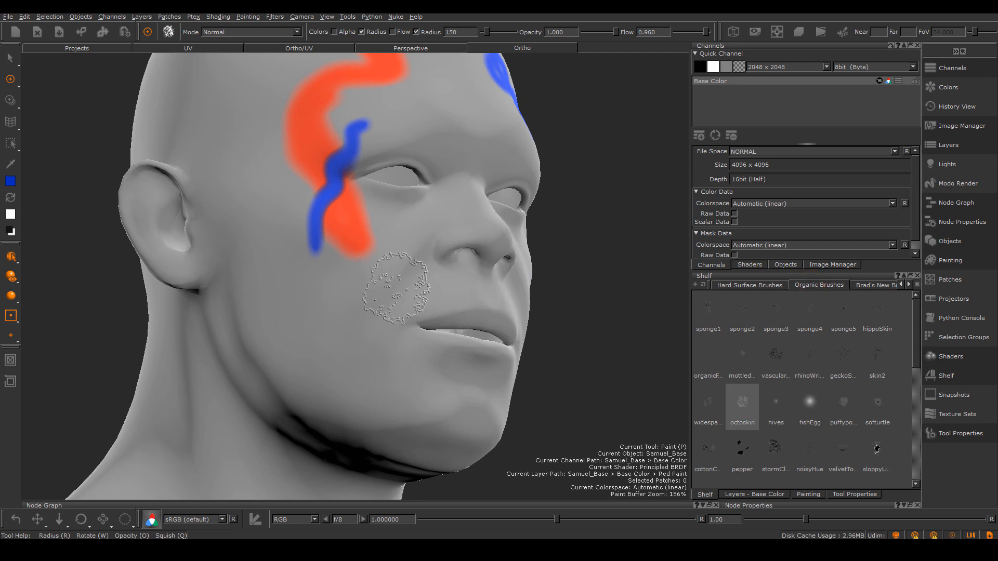
pyautogui.moveTo(396, 296)
pyautogui.mouseDown()
pyautogui.moveTo(414, 292)
pyautogui.moveTo(343, 364)
pyautogui.moveTo(291, 312)
pyautogui.moveTo(302, 281)
pyautogui.mouseUp()
pyautogui.moveTo(479, 410)
pyautogui.keyDown('alt'); pyautogui.mouseDown()
pyautogui.moveTo(410, 417)
pyautogui.moveTo(450, 416)
pyautogui.mouseUp(); pyautogui.keyUp('alt')
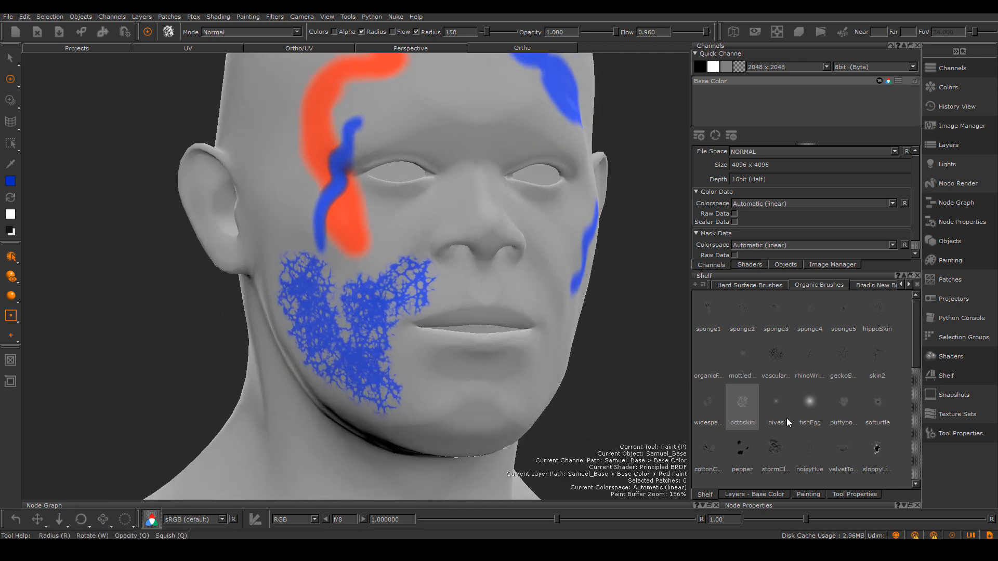
# Step: Choose the first fingerprint brush from Organic Brushes and enlarge its radius to about 103
pyautogui.scroll(-8, 762, 435)
pyautogui.click(778, 413)
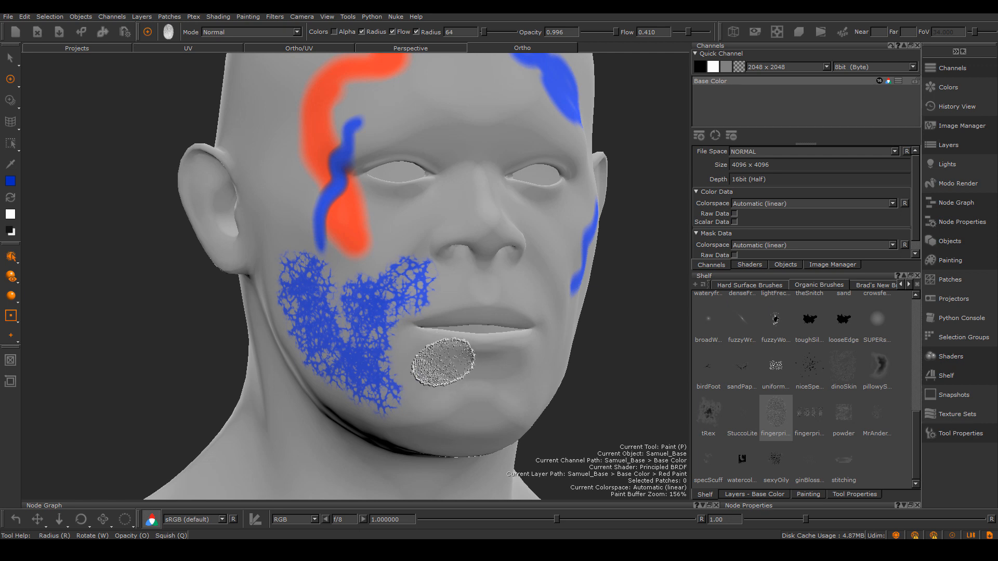
pyautogui.press('r')
pyautogui.moveTo(441, 381); pyautogui.dragTo(462, 381)
pyautogui.moveTo(442, 382)
pyautogui.mouseDown()
pyautogui.moveTo(496, 382)
pyautogui.moveTo(446, 382)
pyautogui.mouseUp()
# Step: Stamp blue fingerprints on the chin, cheek and nose, and rotate the head to bake them
pyautogui.click(448, 377)
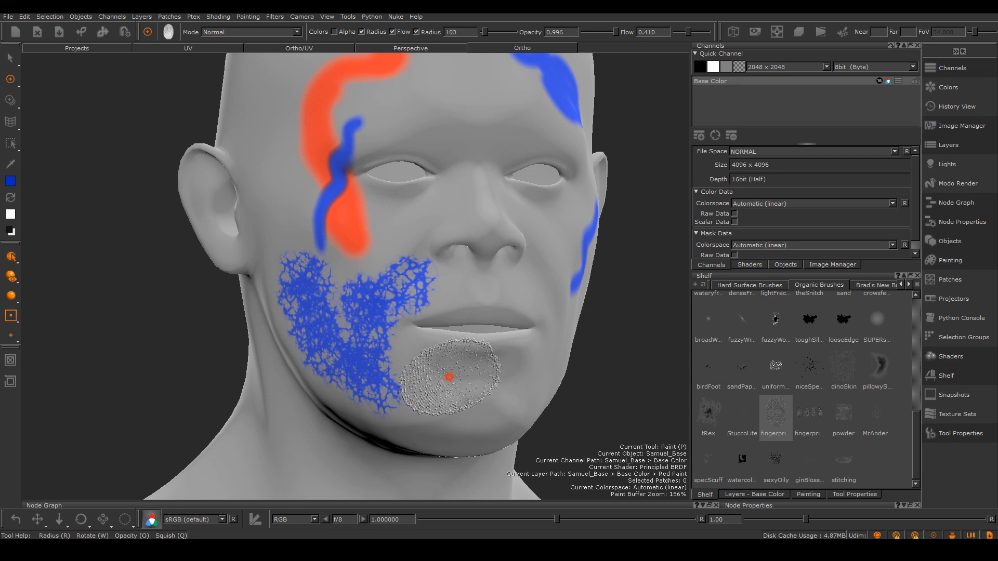
pyautogui.click(412, 411)
pyautogui.click(548, 281)
pyautogui.click(412, 243)
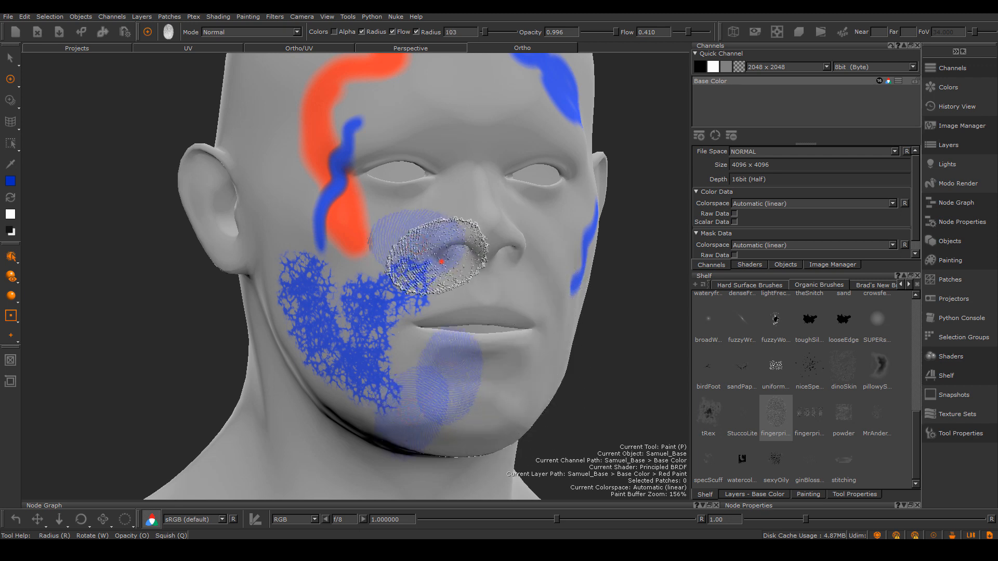
pyautogui.click(453, 260)
pyautogui.click(487, 211)
pyautogui.click(399, 251)
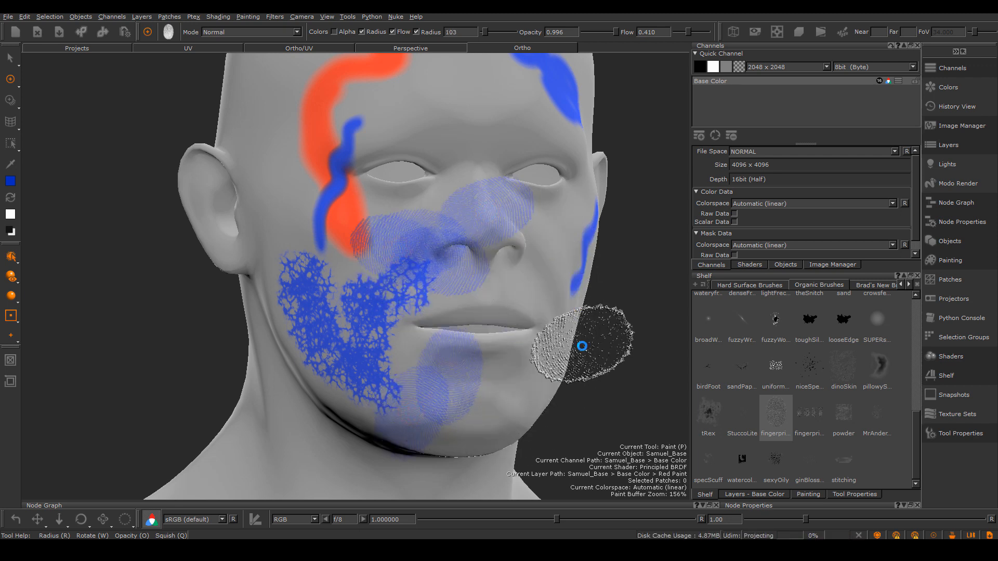
pyautogui.moveTo(575, 335)
pyautogui.keyDown('alt'); pyautogui.mouseDown()
pyautogui.moveTo(598, 359)
pyautogui.moveTo(460, 365)
pyautogui.moveTo(515, 384)
pyautogui.mouseUp(); pyautogui.keyUp('alt')
# Step: Paint blue speckles over the cheek and jaw on the zigzag side with the SpecBre... brush from Hard Surface Brushes
pyautogui.click(748, 285)
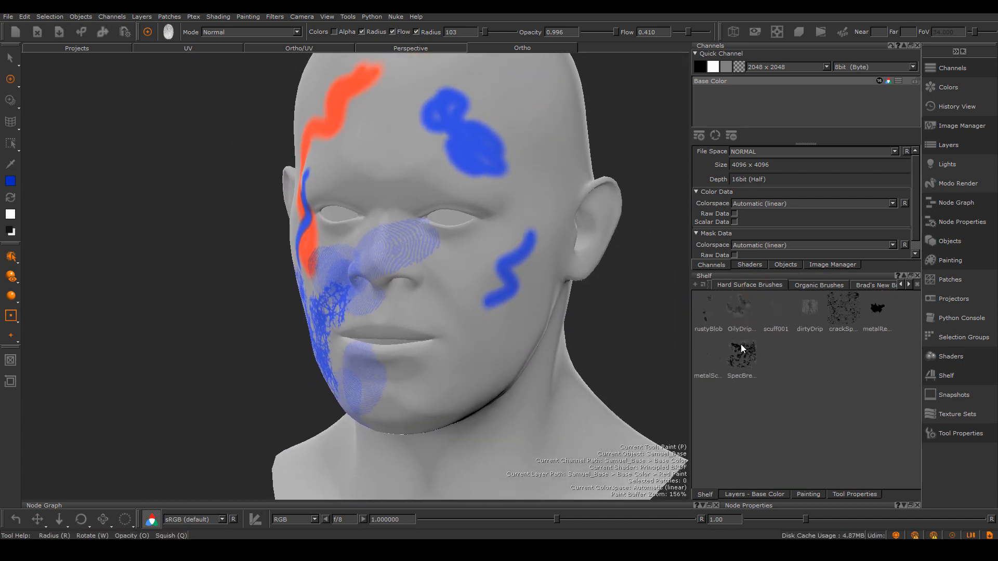
pyautogui.moveTo(501, 245)
pyautogui.mouseDown()
pyautogui.moveTo(490, 312)
pyautogui.moveTo(413, 412)
pyautogui.moveTo(571, 359)
pyautogui.mouseUp()
pyautogui.keyDown('alt'); pyautogui.moveTo(485, 357); pyautogui.dragTo(546, 328); pyautogui.keyUp('alt')
pyautogui.keyDown('alt'); pyautogui.moveTo(466, 324); pyautogui.dragTo(451, 305, button='right'); pyautogui.keyUp('alt')
pyautogui.keyDown('alt'); pyautogui.moveTo(452, 276); pyautogui.dragTo(545, 291, button='middle'); pyautogui.keyUp('alt')
pyautogui.keyDown('alt'); pyautogui.moveTo(545, 291); pyautogui.dragTo(572, 296); pyautogui.keyUp('alt')
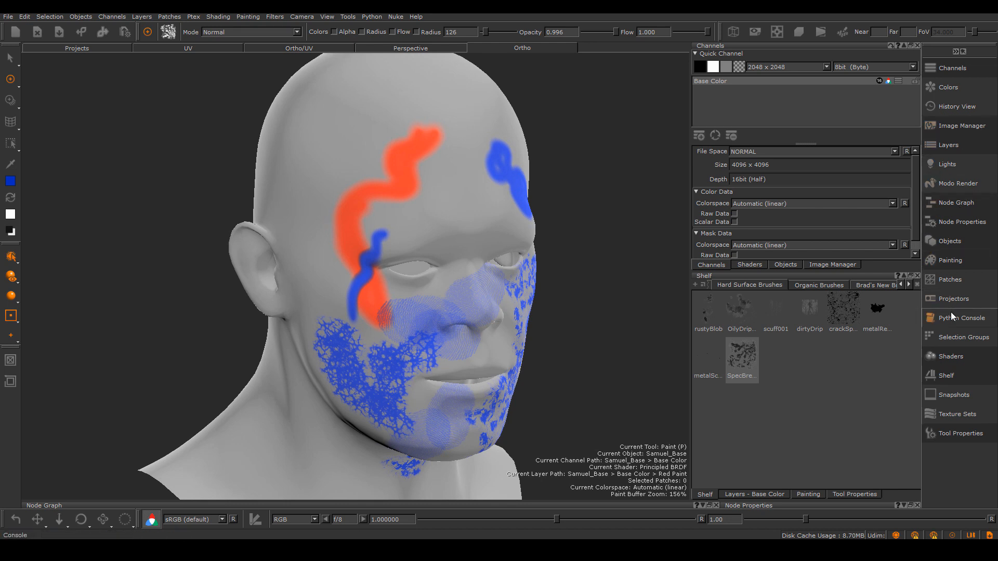
# Step: Review the Bake Behavior setting in the Painting palette and bring up the Channels palette
pyautogui.click(951, 260)
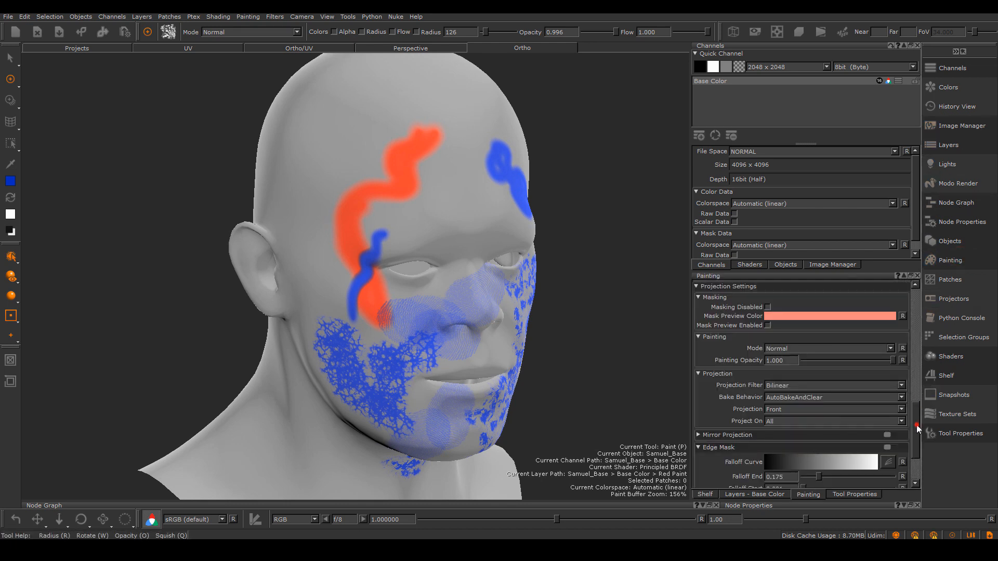
pyautogui.moveTo(917, 427); pyautogui.dragTo(915, 472)
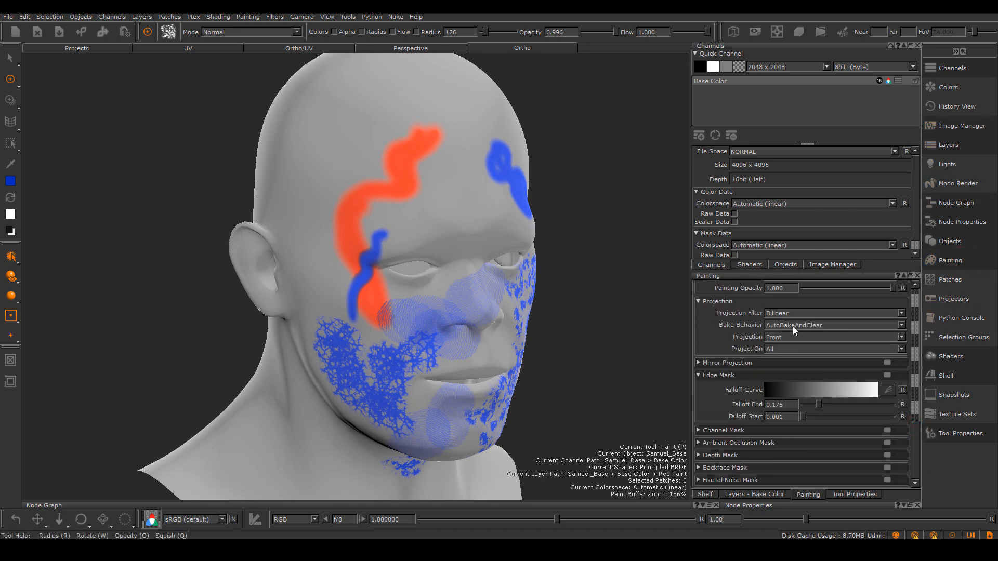
pyautogui.click(819, 325)
pyautogui.click(819, 326)
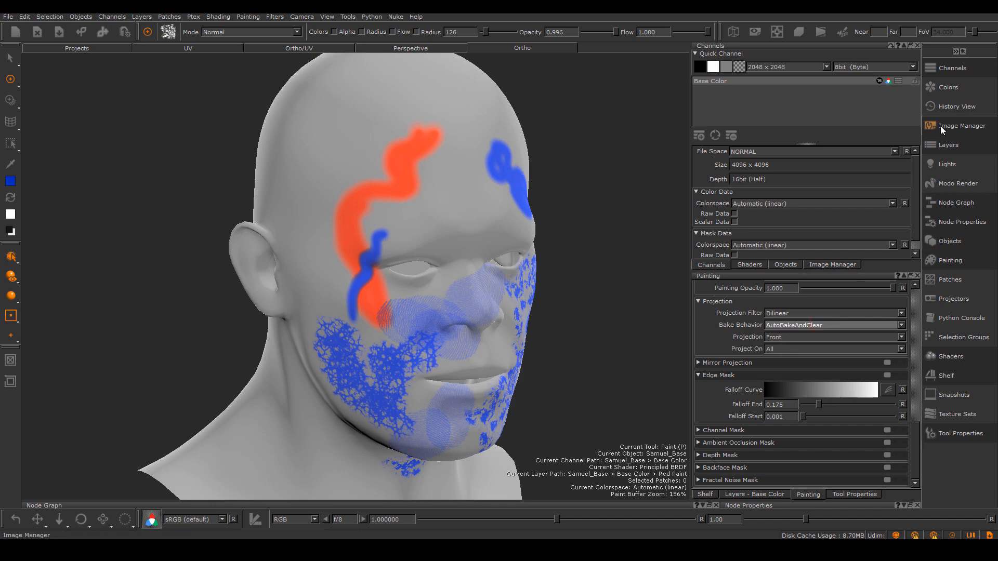
pyautogui.click(958, 70)
pyautogui.click(963, 68)
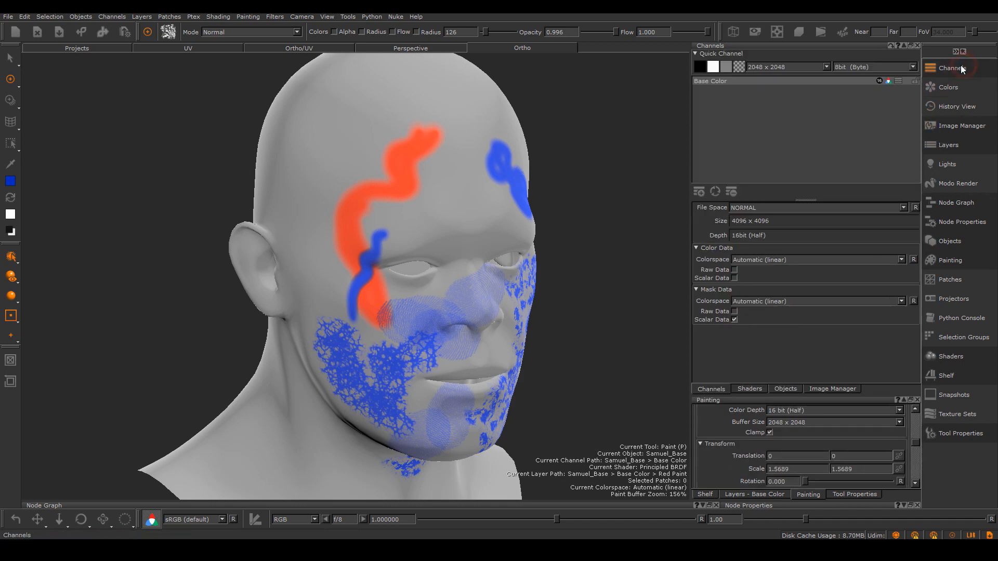
# Step: Paint blue speckles across the temple and over the red stroke beside the eye
pyautogui.keyDown('alt'); pyautogui.moveTo(570, 341); pyautogui.dragTo(551, 314); pyautogui.keyUp('alt')
pyautogui.keyDown('alt'); pyautogui.moveTo(551, 314); pyautogui.dragTo(485, 285, button='middle'); pyautogui.keyUp('alt')
pyautogui.keyDown('alt'); pyautogui.moveTo(486, 285); pyautogui.dragTo(515, 278); pyautogui.keyUp('alt')
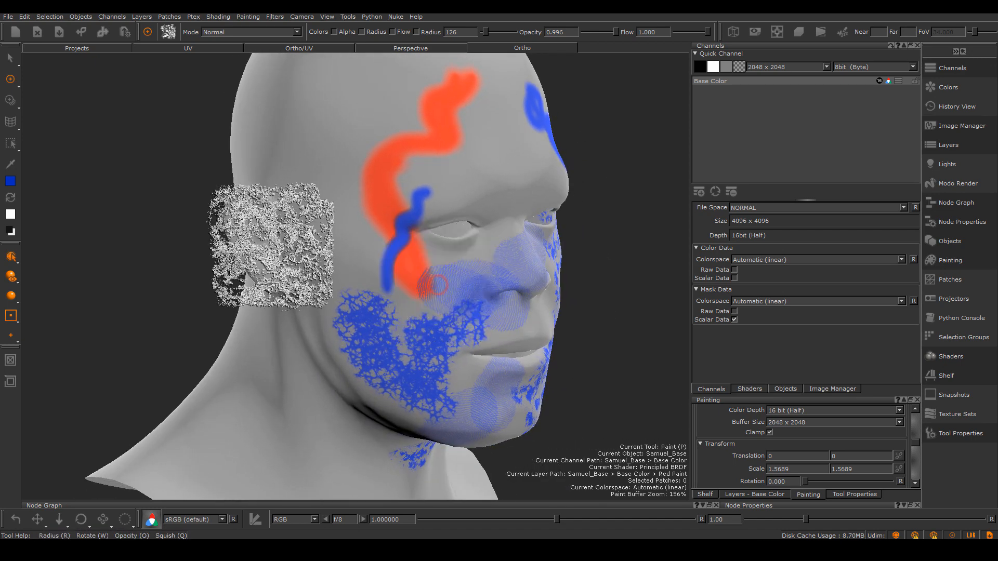
pyautogui.moveTo(327, 169); pyautogui.dragTo(330, 224)
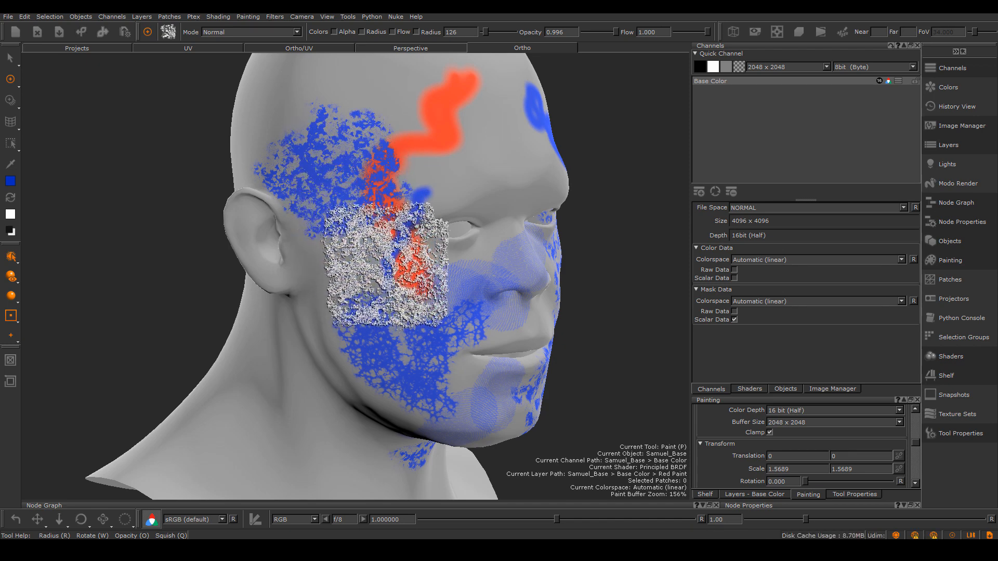
# Step: Examine the baked brush textures on the head from the front and the speckled cheek side
pyautogui.moveTo(479, 290)
pyautogui.keyDown('alt'); pyautogui.mouseDown()
pyautogui.moveTo(347, 270)
pyautogui.moveTo(359, 259)
pyautogui.moveTo(350, 248)
pyautogui.mouseUp(); pyautogui.keyUp('alt')
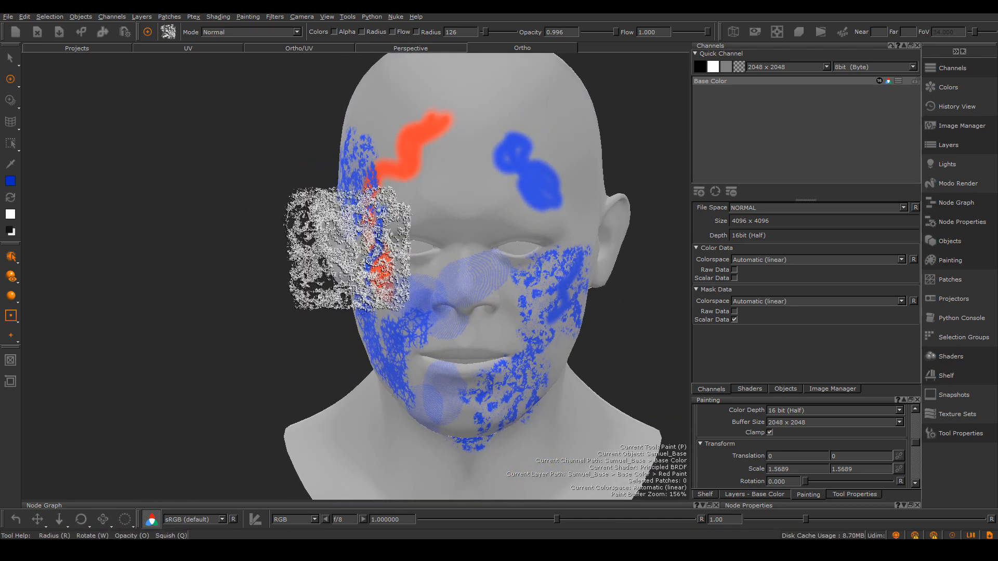
pyautogui.keyDown('alt'); pyautogui.moveTo(413, 283); pyautogui.dragTo(435, 291, button='right'); pyautogui.keyUp('alt')
pyautogui.keyDown('alt'); pyautogui.moveTo(434, 292); pyautogui.dragTo(336, 280, button='middle'); pyautogui.keyUp('alt')
pyautogui.moveTo(336, 280)
pyautogui.keyDown('alt'); pyautogui.mouseDown(button='right')
pyautogui.moveTo(358, 289)
pyautogui.moveTo(316, 277)
pyautogui.moveTo(343, 284)
pyautogui.mouseUp(button='right'); pyautogui.keyUp('alt')
pyautogui.keyDown('alt'); pyautogui.moveTo(430, 272); pyautogui.dragTo(358, 272); pyautogui.keyUp('alt')
pyautogui.keyDown('alt'); pyautogui.moveTo(451, 270); pyautogui.dragTo(408, 284, button='middle'); pyautogui.keyUp('alt')
pyautogui.moveTo(408, 284)
pyautogui.keyDown('alt'); pyautogui.mouseDown(button='right')
pyautogui.moveTo(415, 290)
pyautogui.moveTo(398, 284)
pyautogui.mouseUp(button='right'); pyautogui.keyUp('alt')
pyautogui.keyDown('alt'); pyautogui.moveTo(426, 296); pyautogui.dragTo(434, 294, button='middle'); pyautogui.keyUp('alt')
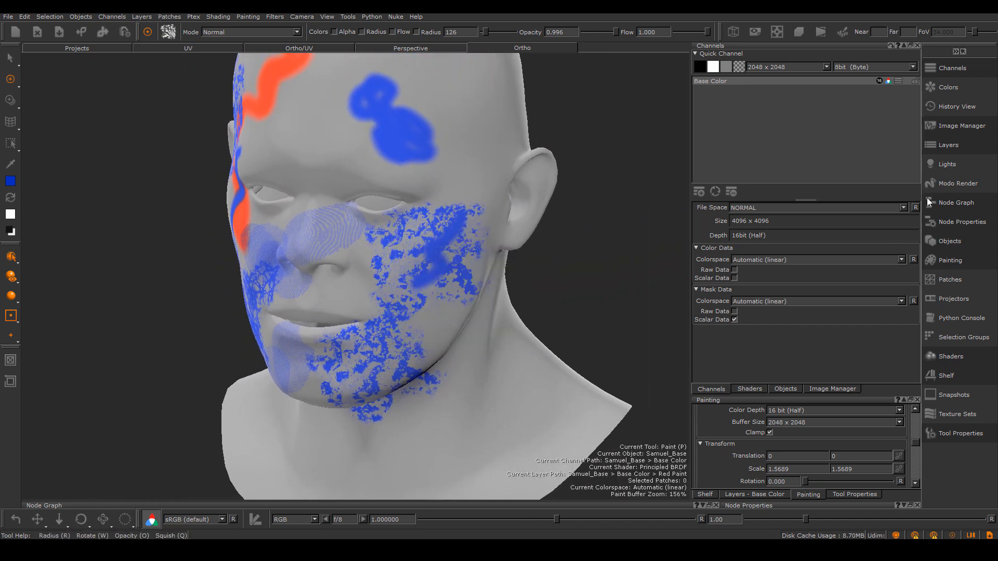
# Step: Bring up the Base Color layers in an enlarged Layers palette and recall the Channels palette
pyautogui.click(964, 147)
pyautogui.moveTo(482, 265)
pyautogui.keyDown('alt'); pyautogui.mouseDown(button='right')
pyautogui.moveTo(473, 266)
pyautogui.moveTo(490, 273)
pyautogui.mouseUp(button='right'); pyautogui.keyUp('alt')
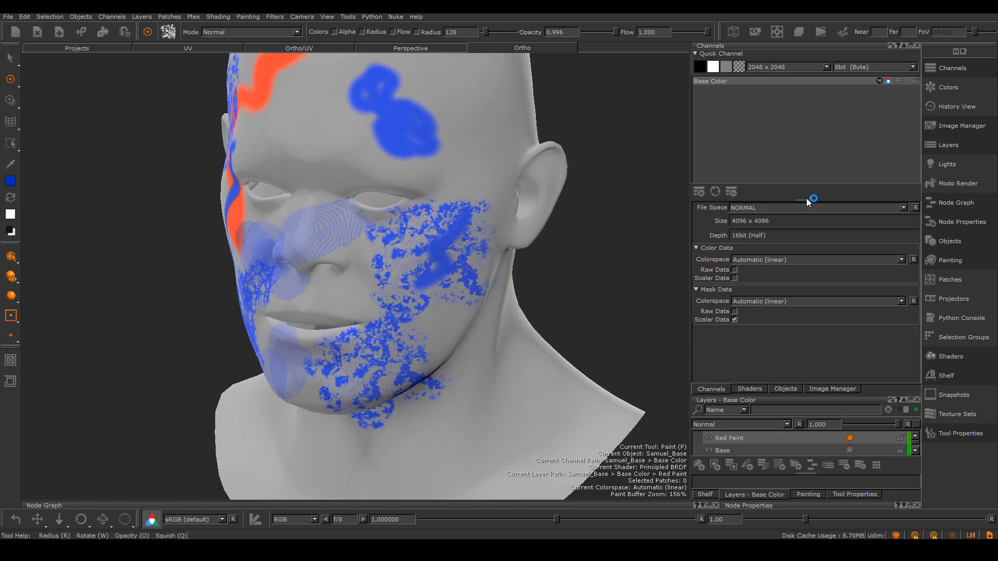
pyautogui.moveTo(807, 201); pyautogui.dragTo(804, 165)
pyautogui.click(951, 69)
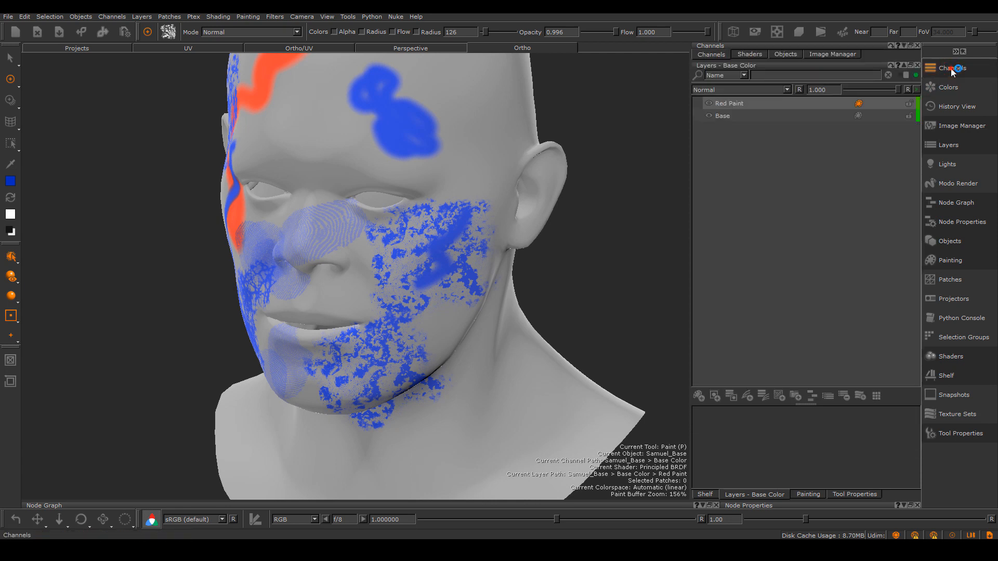
# Step: Bring the Channels palette back above the Base Color layers and turn the head toward the front
pyautogui.click(950, 68)
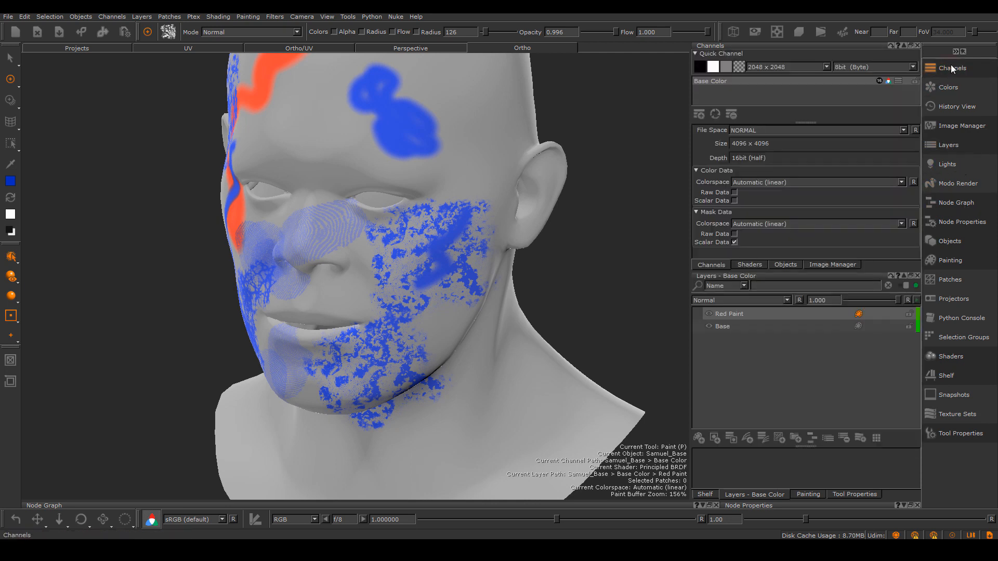
pyautogui.keyDown('alt'); pyautogui.moveTo(457, 303); pyautogui.dragTo(383, 297, button='right'); pyautogui.keyUp('alt')
pyautogui.keyDown('alt'); pyautogui.moveTo(383, 296); pyautogui.dragTo(394, 282); pyautogui.keyUp('alt')
pyautogui.keyDown('alt'); pyautogui.moveTo(394, 281); pyautogui.dragTo(431, 270, button='right'); pyautogui.keyUp('alt')
pyautogui.keyDown('alt'); pyautogui.moveTo(431, 270); pyautogui.dragTo(511, 289, button='middle'); pyautogui.keyUp('alt')
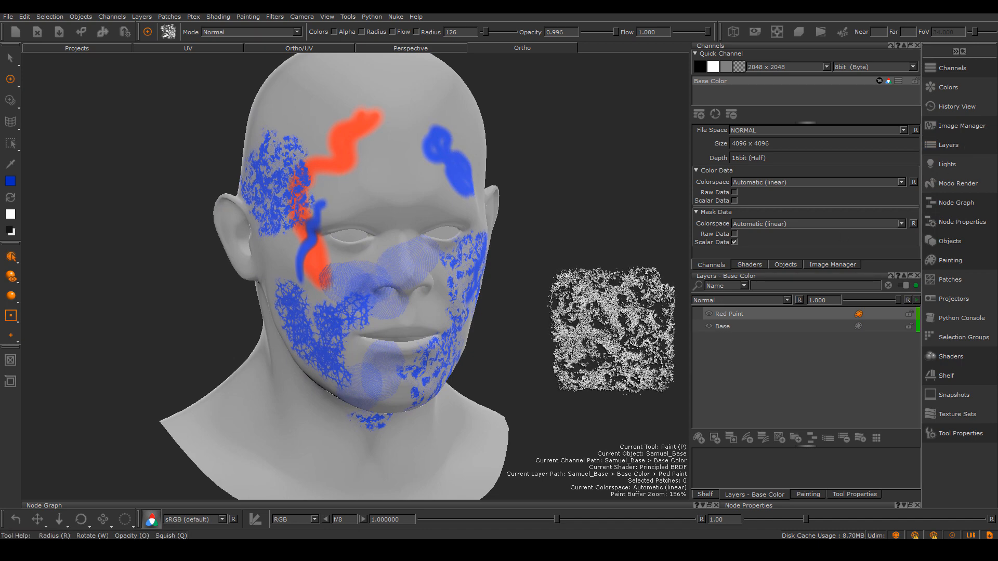
# Step: Paint blue speckles beside the nose and over the cheek, jaw and chin with the current textured brush
pyautogui.keyDown('alt'); pyautogui.moveTo(612, 331); pyautogui.dragTo(537, 341, button='right'); pyautogui.keyUp('alt')
pyautogui.keyDown('alt'); pyautogui.moveTo(537, 341); pyautogui.dragTo(557, 339, button='middle'); pyautogui.keyUp('alt')
pyautogui.keyDown('alt'); pyautogui.moveTo(558, 338); pyautogui.dragTo(427, 336, button='right'); pyautogui.keyUp('alt')
pyautogui.keyDown('alt'); pyautogui.moveTo(427, 335); pyautogui.dragTo(520, 334); pyautogui.keyUp('alt')
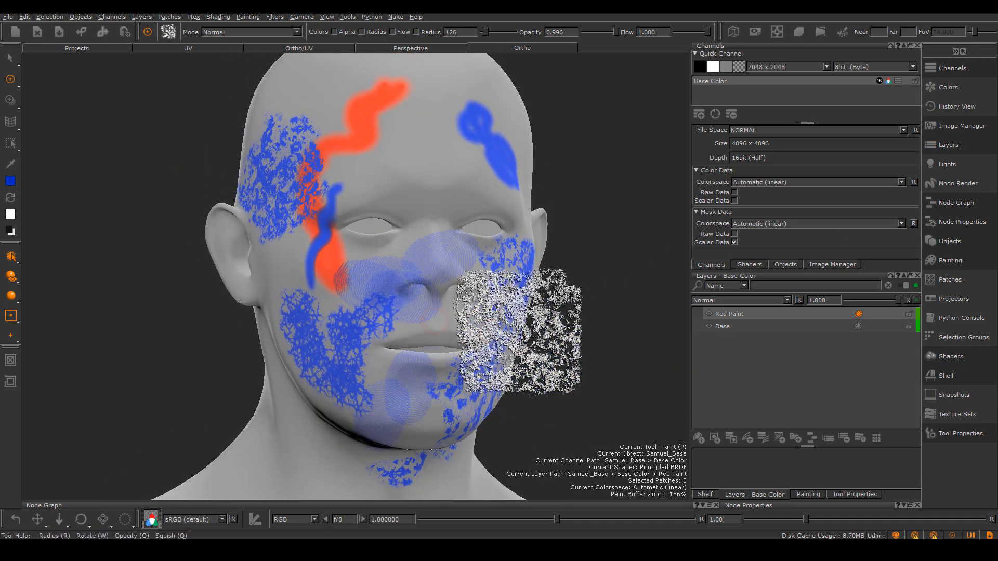
pyautogui.keyDown('alt'); pyautogui.moveTo(520, 334); pyautogui.dragTo(465, 322, button='right'); pyautogui.keyUp('alt')
pyautogui.keyDown('alt'); pyautogui.moveTo(466, 322); pyautogui.dragTo(497, 322, button='middle'); pyautogui.keyUp('alt')
pyautogui.keyDown('alt'); pyautogui.moveTo(497, 323); pyautogui.dragTo(546, 304, button='right'); pyautogui.keyUp('alt')
pyautogui.click(445, 264)
pyautogui.click(366, 312)
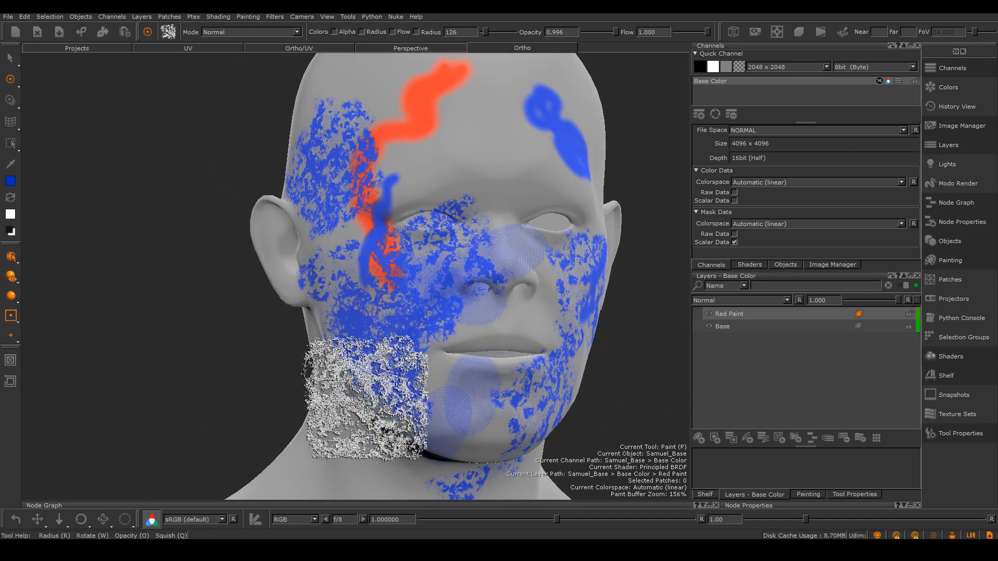
pyautogui.click(370, 400)
pyautogui.click(441, 410)
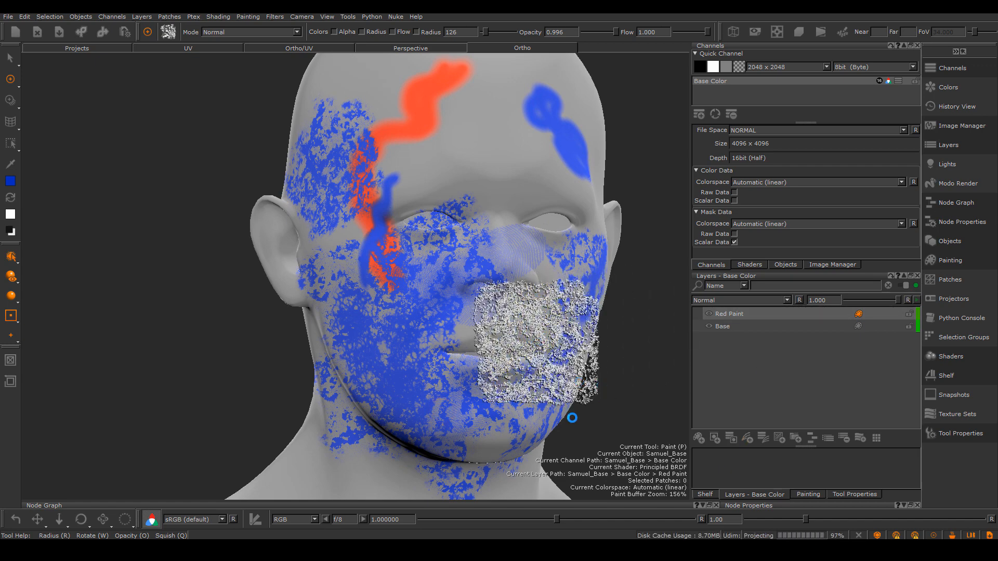
# Step: Pick the dirtyDrip brush from Hard Surface Brushes on the shelf and browse the Personal and Mari Materials collections
pyautogui.click(705, 494)
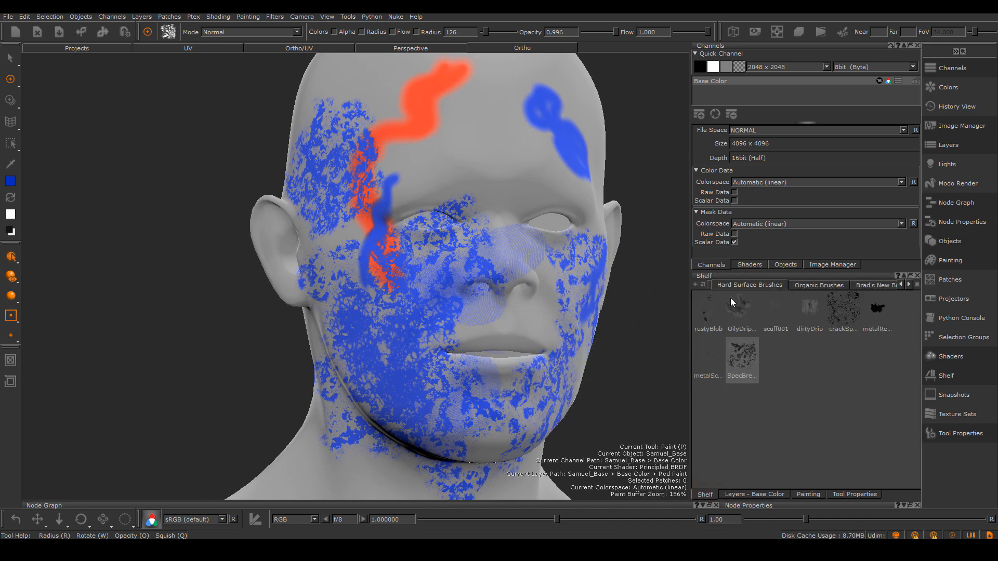
pyautogui.click(808, 318)
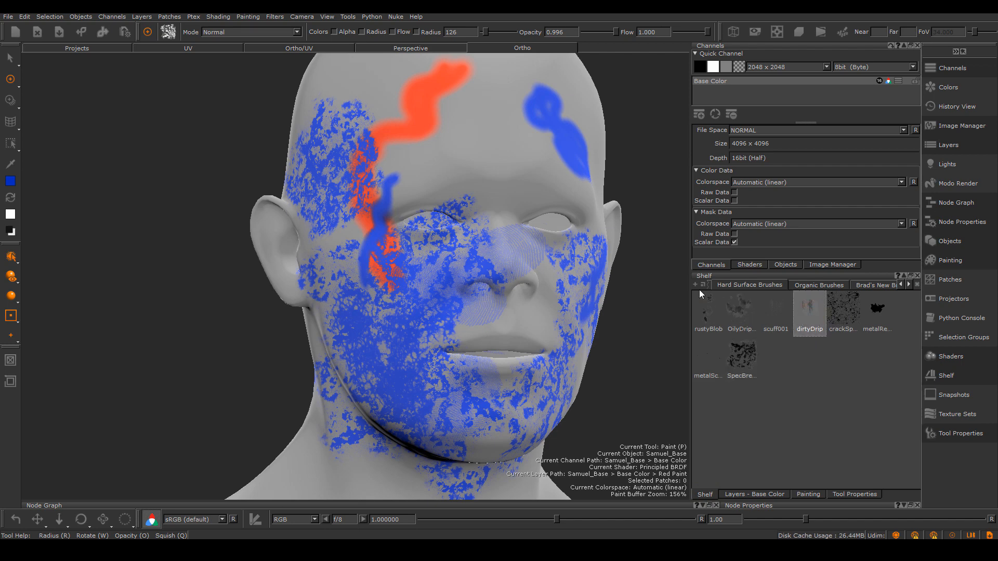
pyautogui.click(900, 285)
pyautogui.click(900, 284)
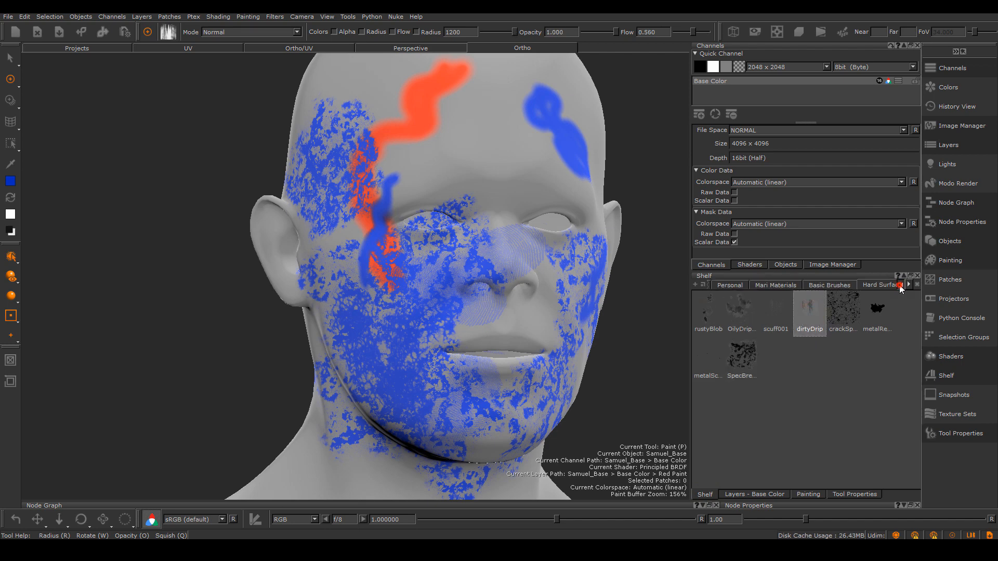
pyautogui.click(900, 285)
pyautogui.click(763, 287)
pyautogui.click(796, 286)
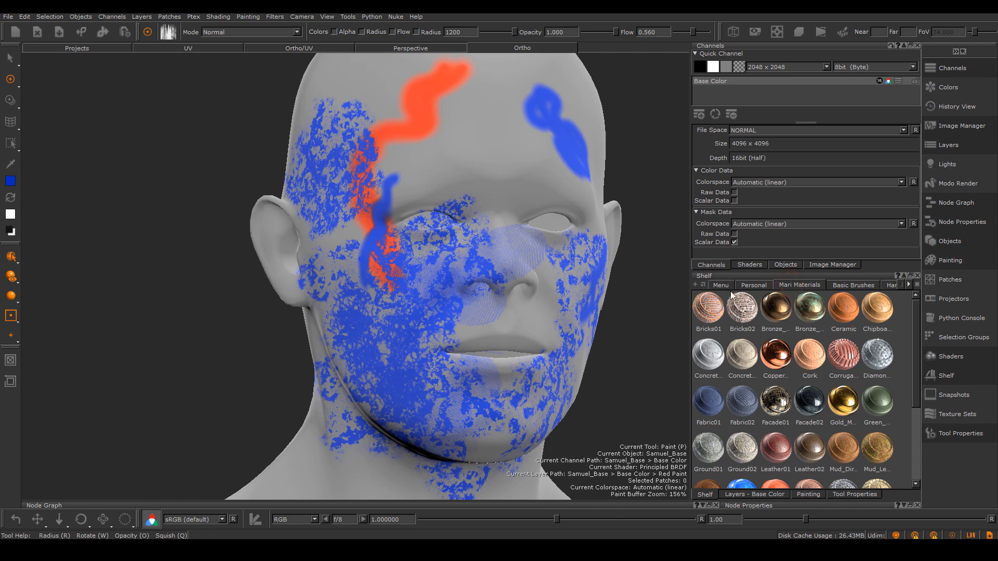
# Step: Paint solid blue strokes over the upper lip and between the brows with the 75 brush from Basic Brushes
pyautogui.click(858, 285)
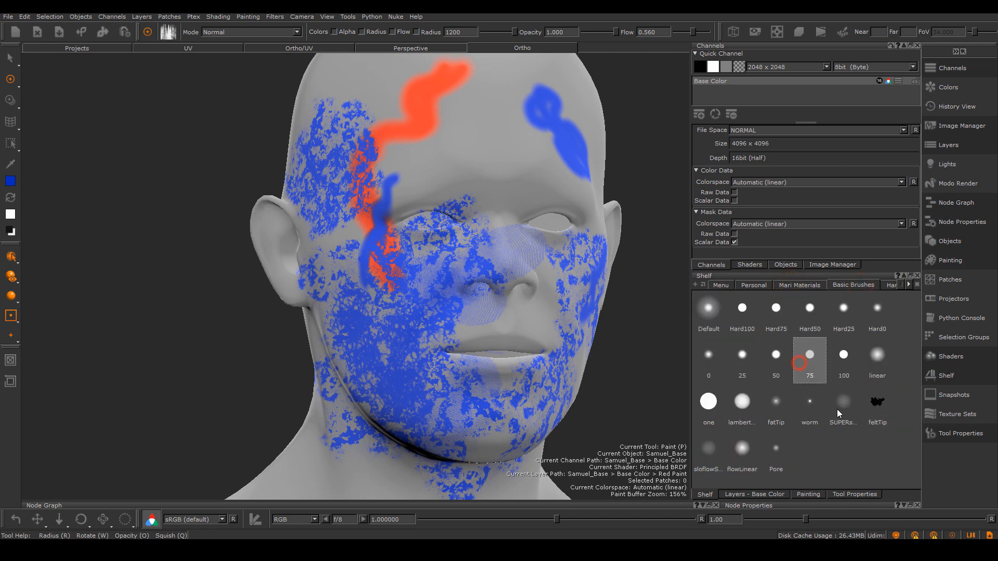
pyautogui.moveTo(469, 316); pyautogui.dragTo(475, 348)
pyautogui.moveTo(499, 177)
pyautogui.mouseDown()
pyautogui.moveTo(441, 170)
pyautogui.moveTo(440, 159)
pyautogui.mouseUp()
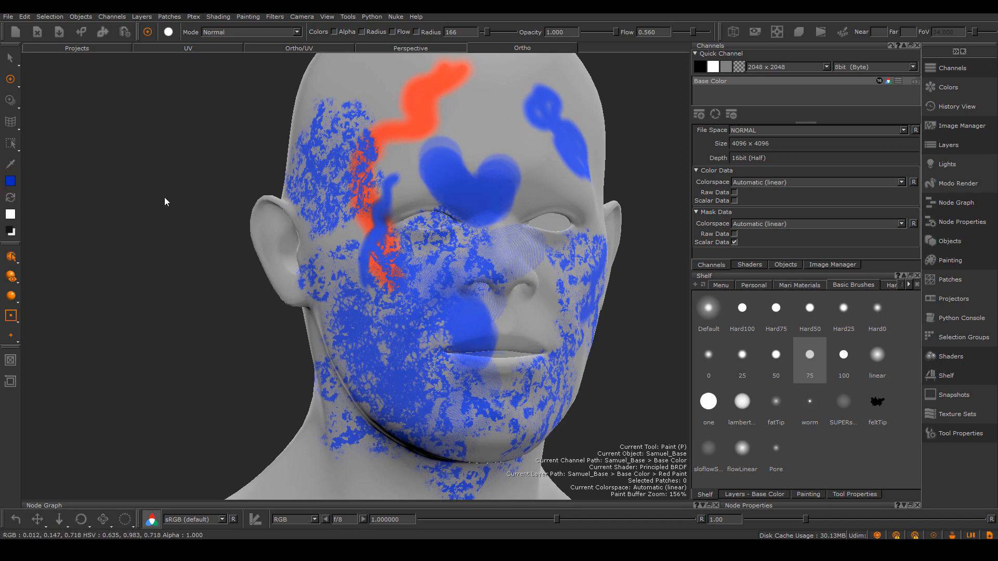
# Step: Set the foreground paint colour to a dark purple with hue 291 and value 18
pyautogui.click(686, 380)
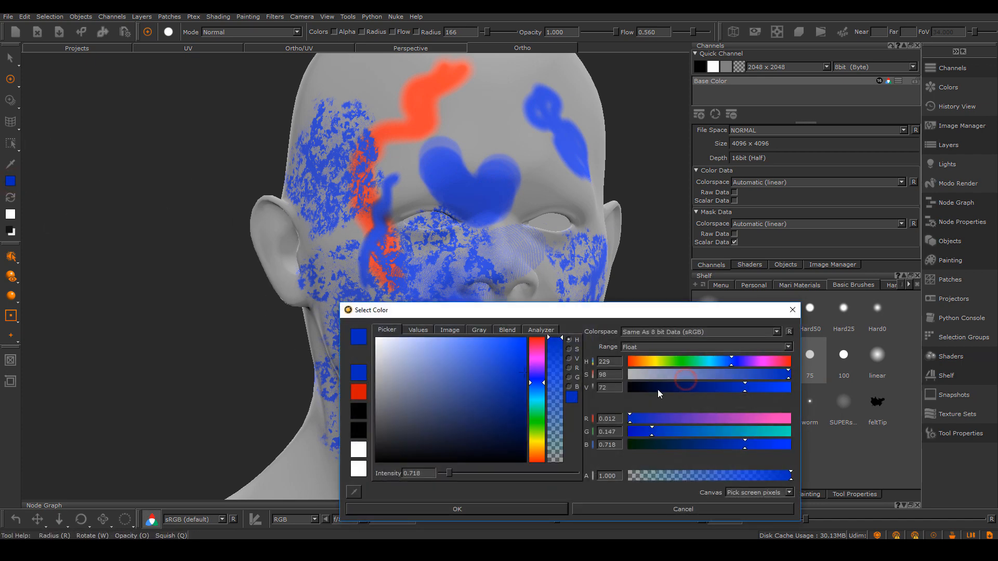
pyautogui.click(658, 389)
pyautogui.click(761, 363)
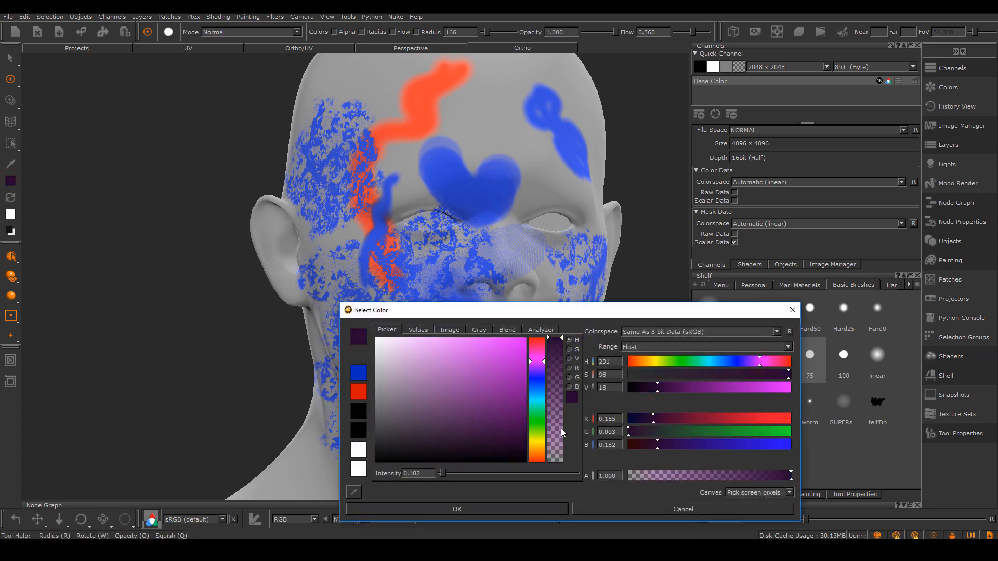
pyautogui.click(445, 510)
# Step: Paint dark purple strokes on the forehead, beneath the nose and on the cheek beside the mouth
pyautogui.moveTo(456, 183); pyautogui.dragTo(434, 159)
pyautogui.moveTo(488, 338); pyautogui.dragTo(523, 306)
pyautogui.moveTo(422, 341); pyautogui.dragTo(412, 375)
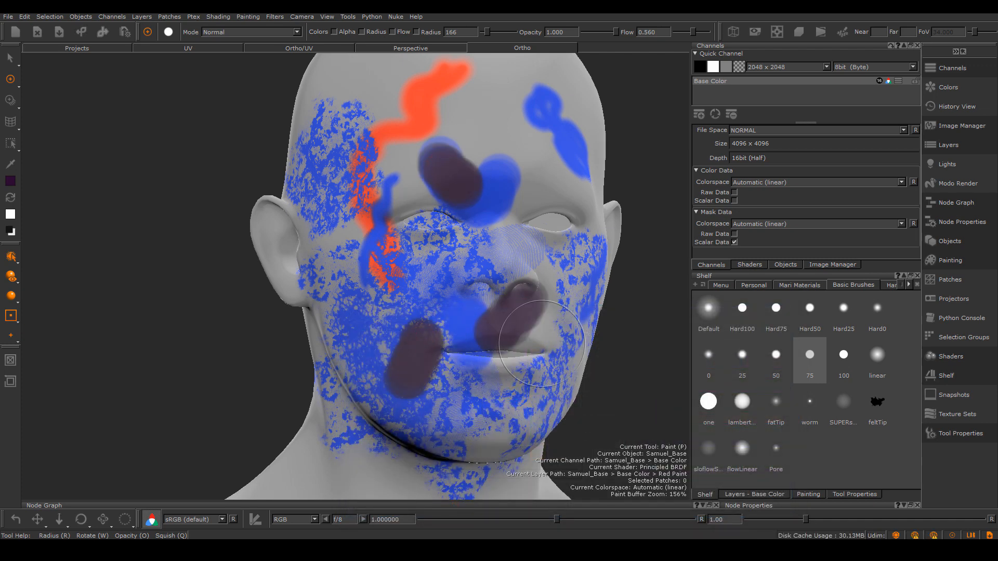
pyautogui.moveTo(542, 344)
pyautogui.keyDown('alt'); pyautogui.mouseDown()
pyautogui.moveTo(523, 352)
pyautogui.moveTo(556, 343)
pyautogui.mouseUp(); pyautogui.keyUp('alt')
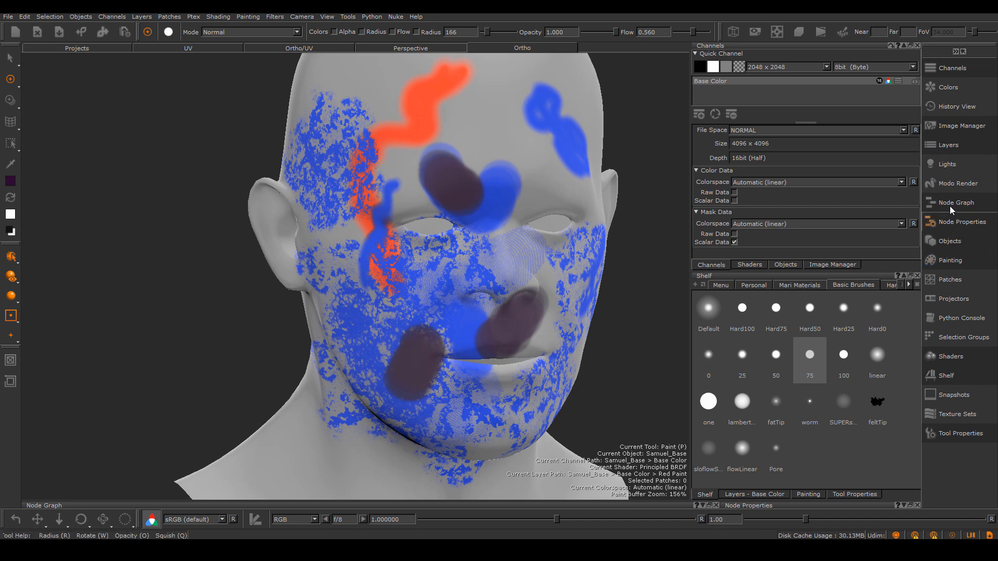
# Step: Bring up the Base Color layers and rename the Red Paint layer as Paint1
pyautogui.click(963, 145)
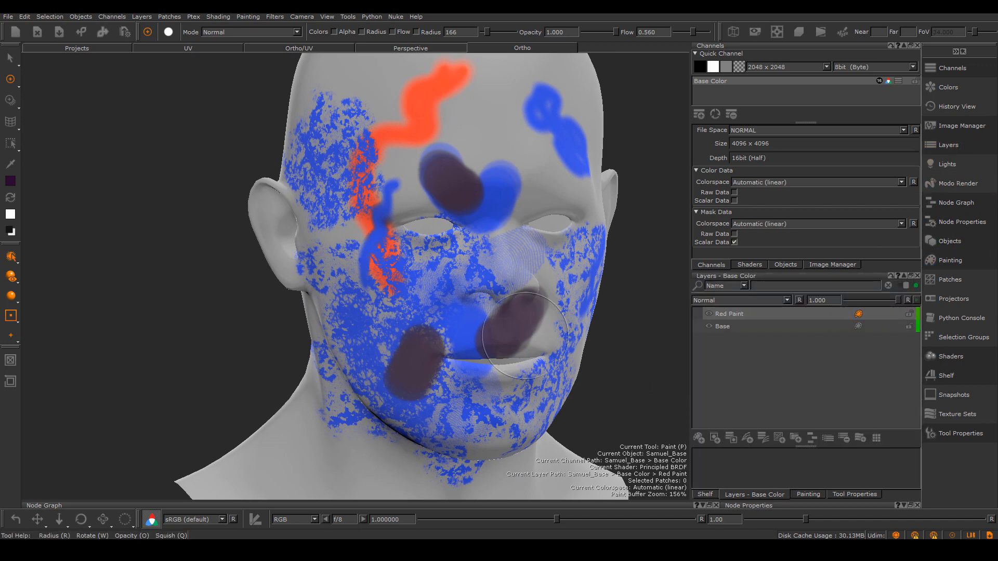
pyautogui.moveTo(496, 340)
pyautogui.keyDown('alt'); pyautogui.mouseDown(button='right')
pyautogui.moveTo(512, 329)
pyautogui.moveTo(410, 291)
pyautogui.moveTo(532, 327)
pyautogui.moveTo(510, 331)
pyautogui.mouseUp(button='right'); pyautogui.keyUp('alt')
pyautogui.keyDown('alt'); pyautogui.moveTo(510, 331); pyautogui.dragTo(450, 322, button='middle'); pyautogui.keyUp('alt')
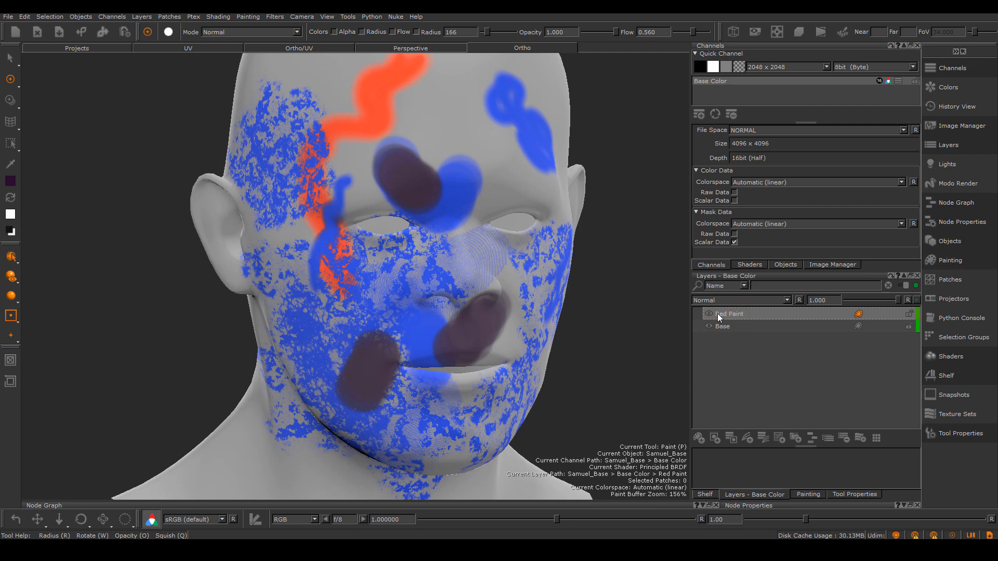
pyautogui.click(733, 315)
pyautogui.doubleClick(731, 314)
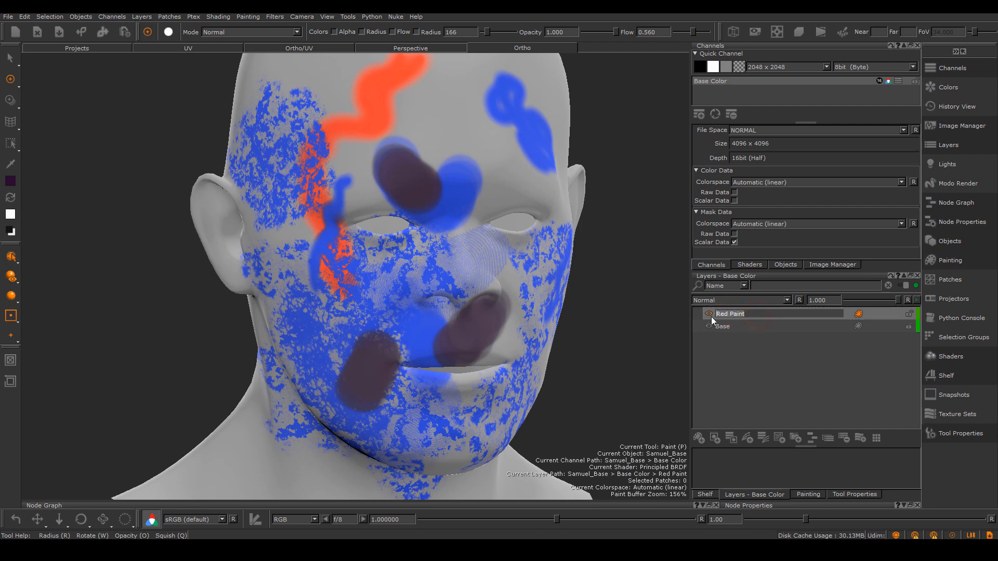
pyautogui.write('Paint1')
pyautogui.click(747, 317)
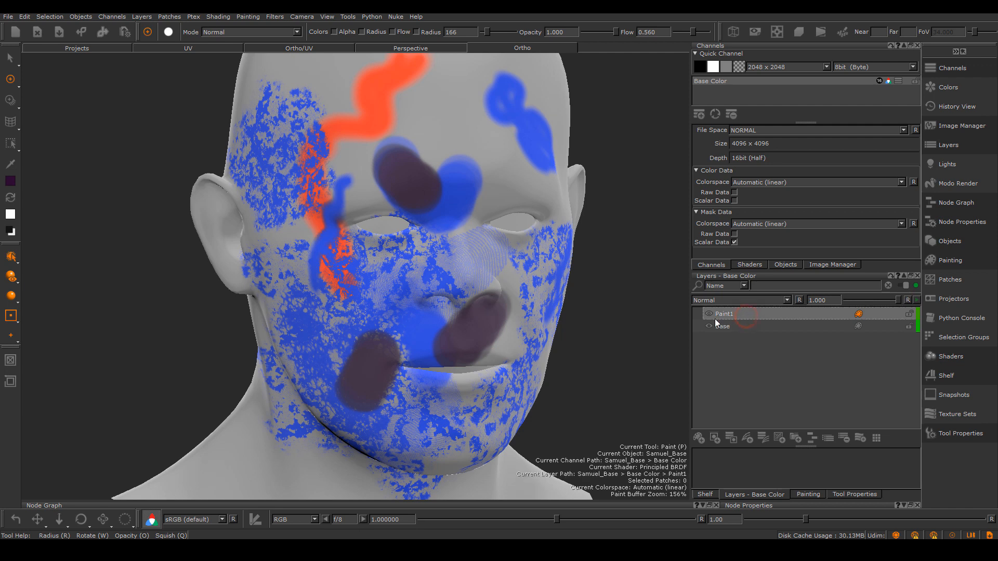
# Step: Add a new paint layer to the Base Color channel
pyautogui.click(699, 440)
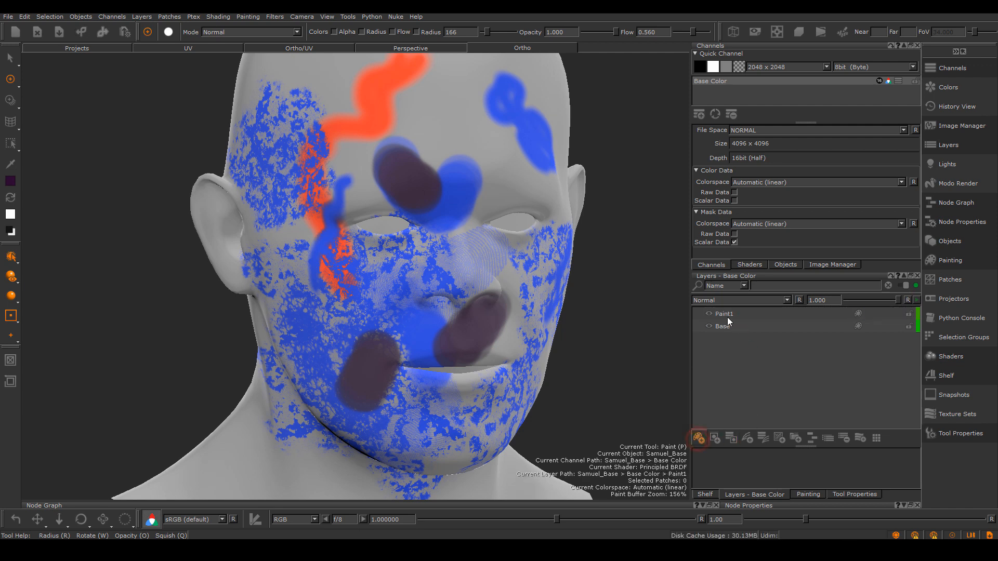
# Step: Add a new layer above Paint1 in the Base Color channel and name it Paint2
pyautogui.doubleClick(726, 313)
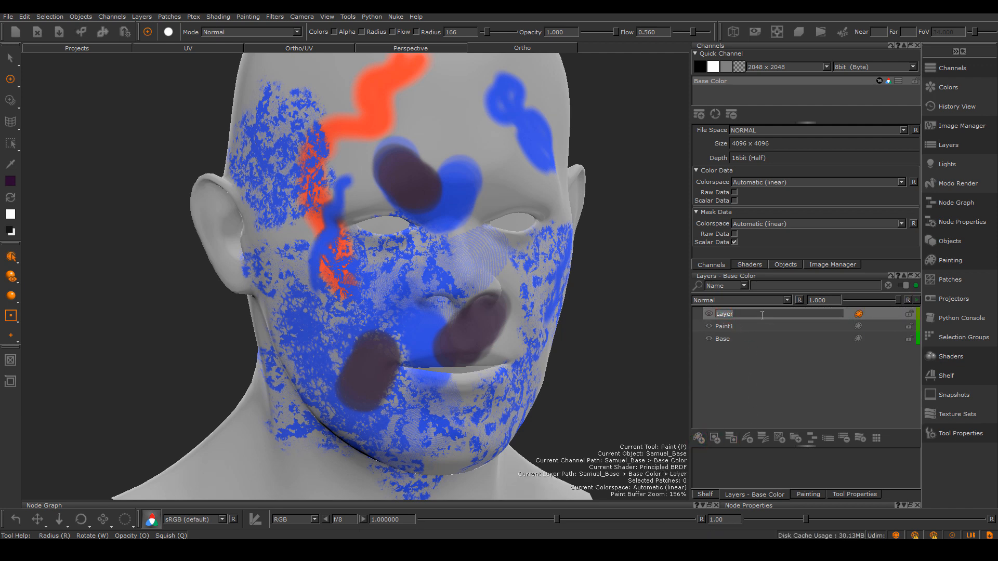
pyautogui.write('Paint2')
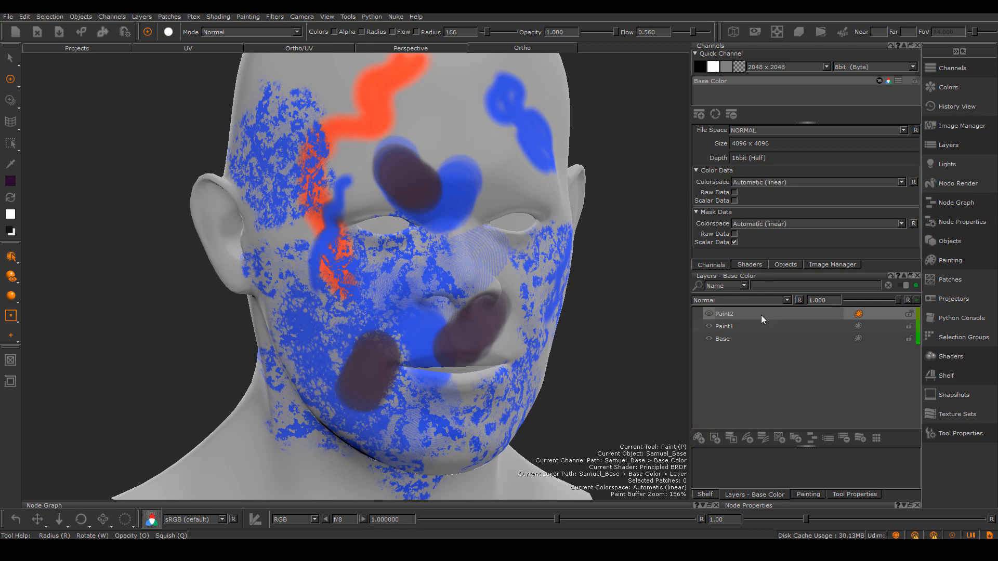
pyautogui.click(748, 316)
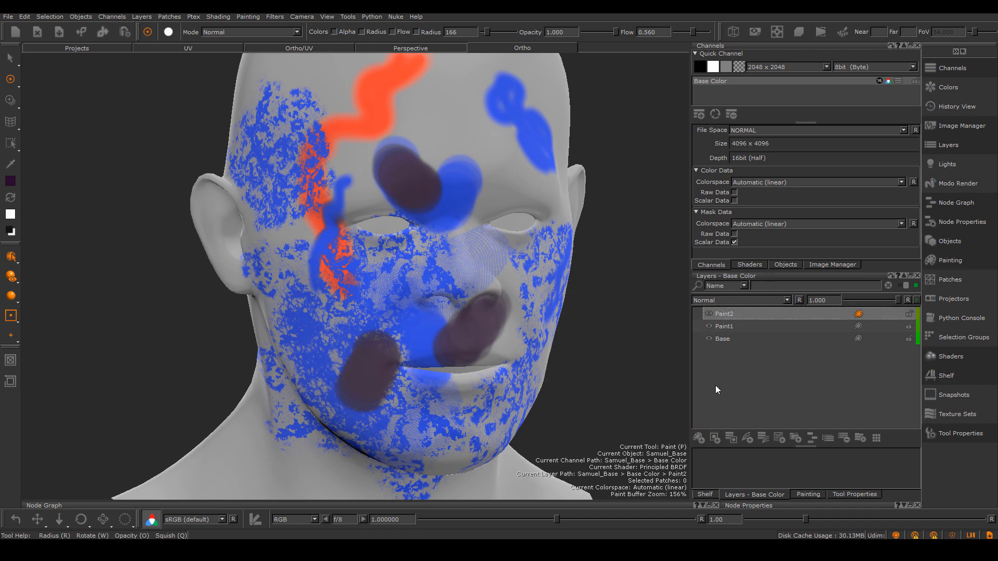
# Step: Change the foreground paint colour from dark purple to a bright green with a hue of 120
pyautogui.keyDown('alt'); pyautogui.moveTo(402, 319); pyautogui.dragTo(432, 335); pyautogui.keyUp('alt')
pyautogui.keyDown('alt'); pyautogui.moveTo(432, 335); pyautogui.dragTo(413, 345, button='right'); pyautogui.keyUp('alt')
pyautogui.keyDown('alt'); pyautogui.moveTo(413, 345); pyautogui.dragTo(393, 337, button='middle'); pyautogui.keyUp('alt')
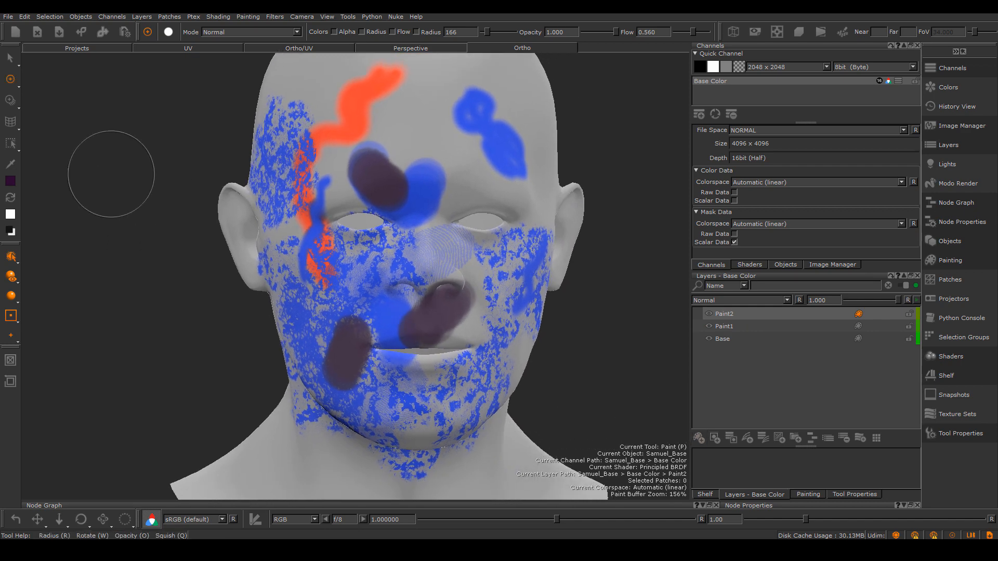
pyautogui.click(10, 180)
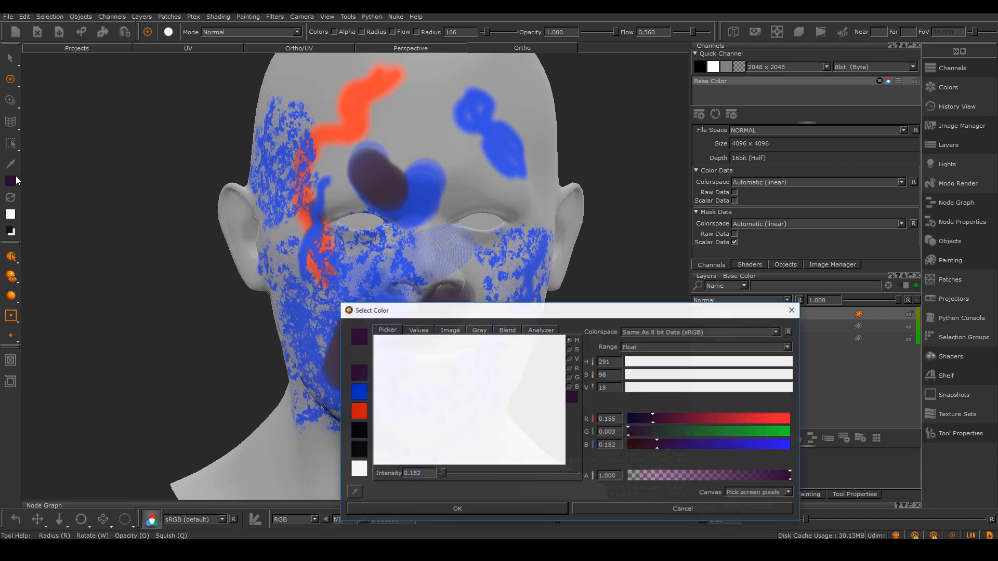
pyautogui.click(682, 362)
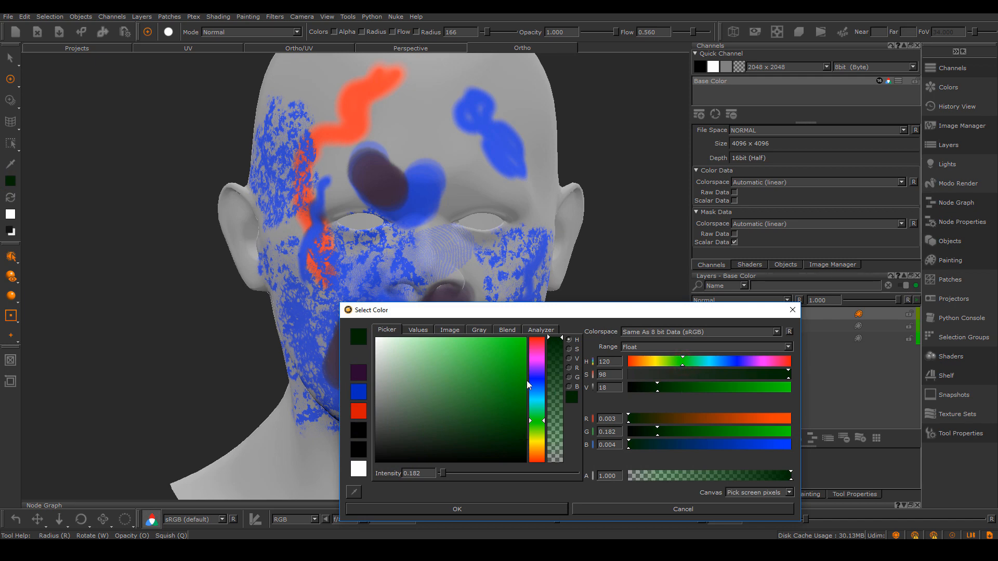
pyautogui.click(517, 362)
pyautogui.click(456, 509)
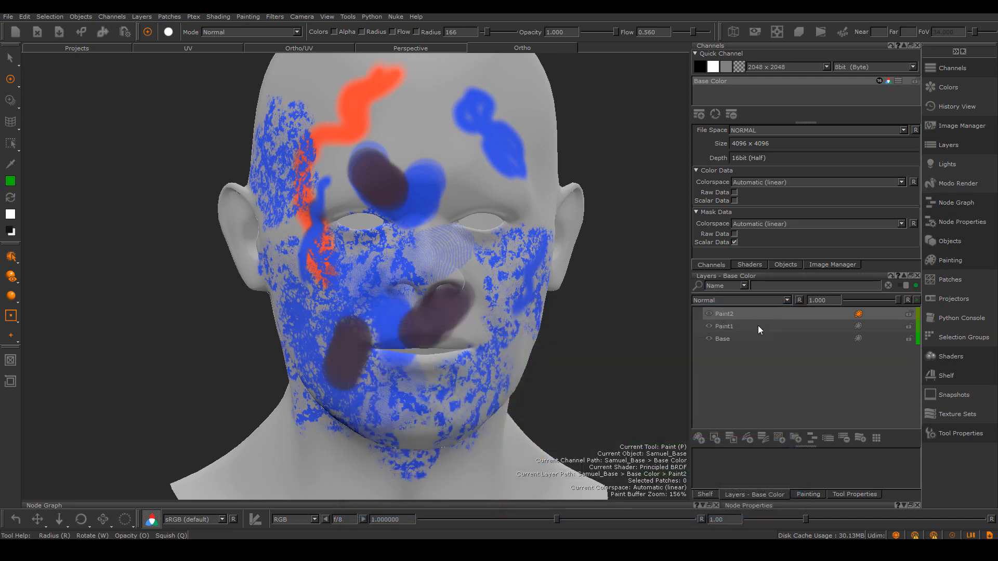
# Step: Paint broad green strokes on the Paint2 layer across one cheek, the side of the face and the nose
pyautogui.moveTo(335, 297)
pyautogui.mouseDown()
pyautogui.moveTo(329, 270)
pyautogui.moveTo(305, 320)
pyautogui.moveTo(400, 290)
pyautogui.mouseUp()
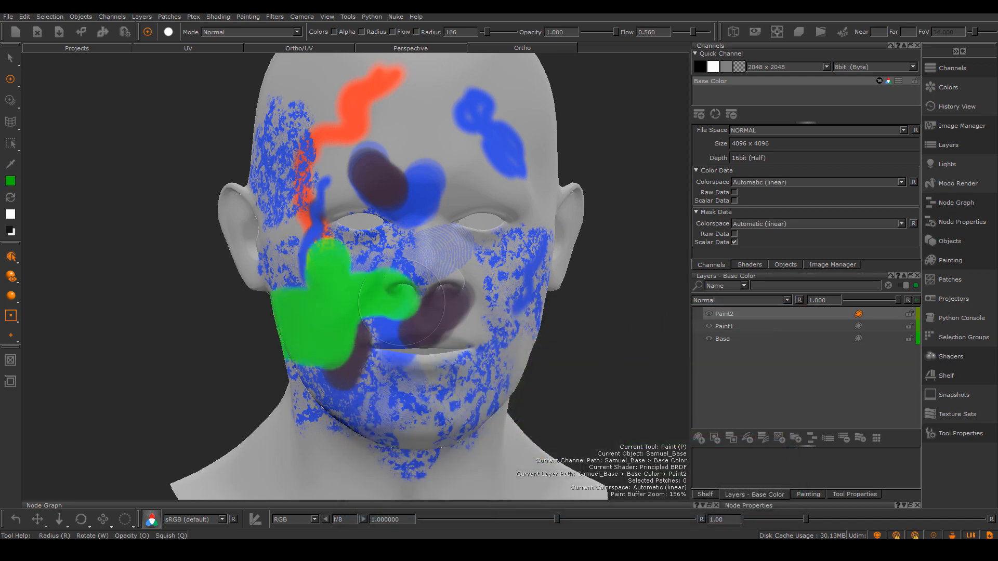
pyautogui.keyDown('alt'); pyautogui.moveTo(429, 321); pyautogui.dragTo(451, 342); pyautogui.keyUp('alt')
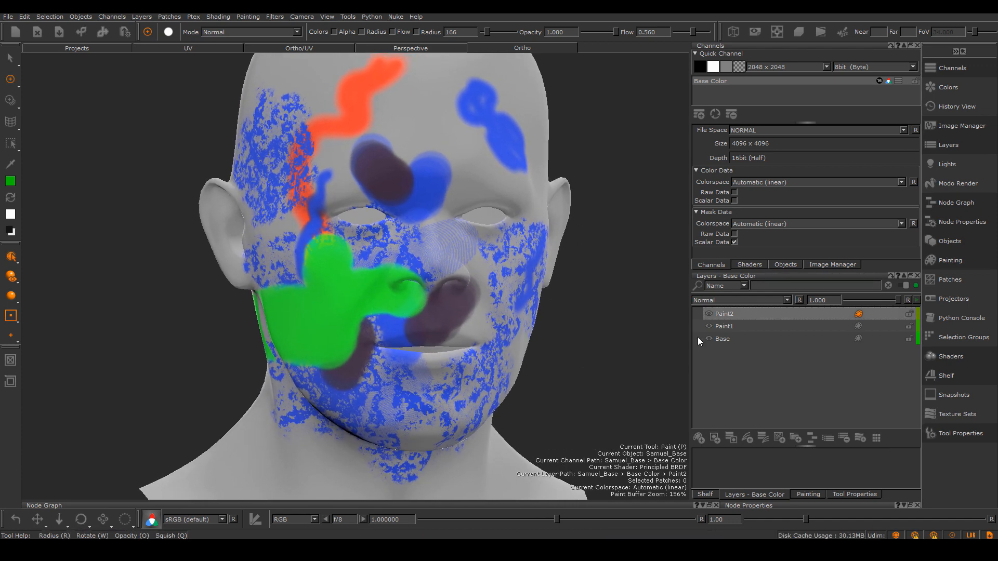
pyautogui.moveTo(882, 301); pyautogui.dragTo(906, 300)
pyautogui.click(734, 312)
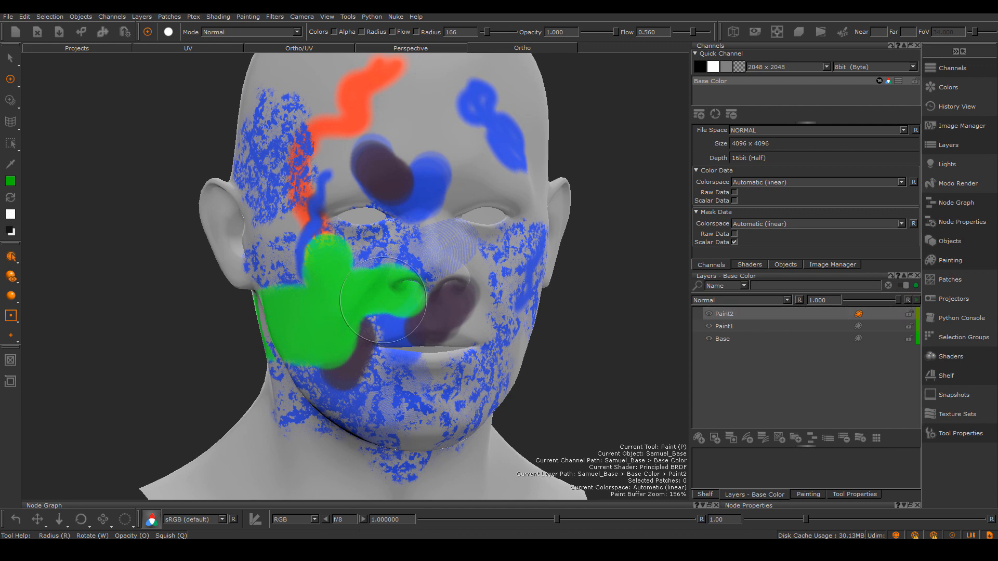
pyautogui.keyDown('alt'); pyautogui.moveTo(386, 325); pyautogui.dragTo(417, 325, button='right'); pyautogui.keyUp('alt')
pyautogui.keyDown('alt'); pyautogui.moveTo(416, 326); pyautogui.dragTo(439, 329, button='middle'); pyautogui.keyUp('alt')
pyautogui.click(737, 312)
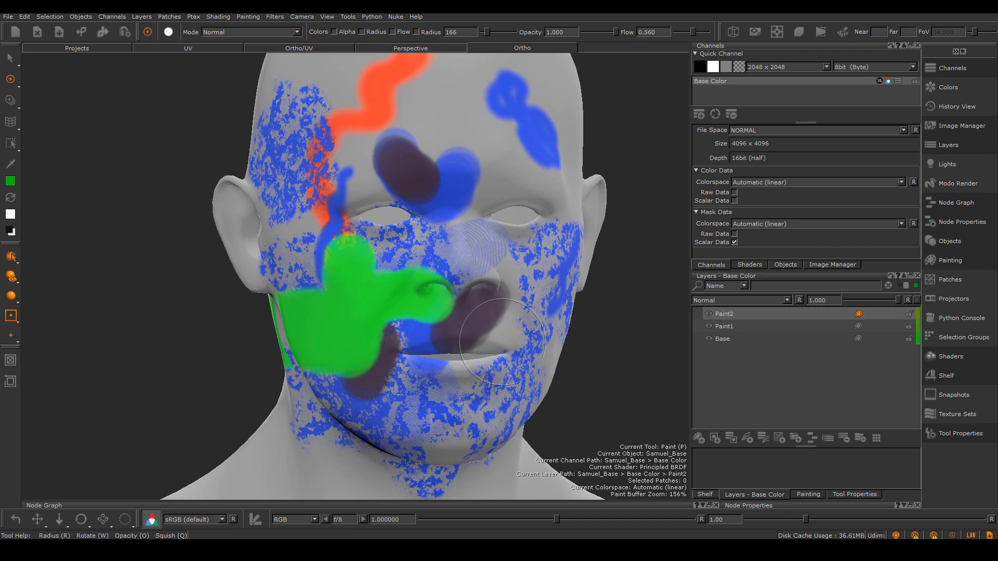
pyautogui.keyDown('alt'); pyautogui.moveTo(354, 388); pyautogui.dragTo(382, 357); pyautogui.keyUp('alt')
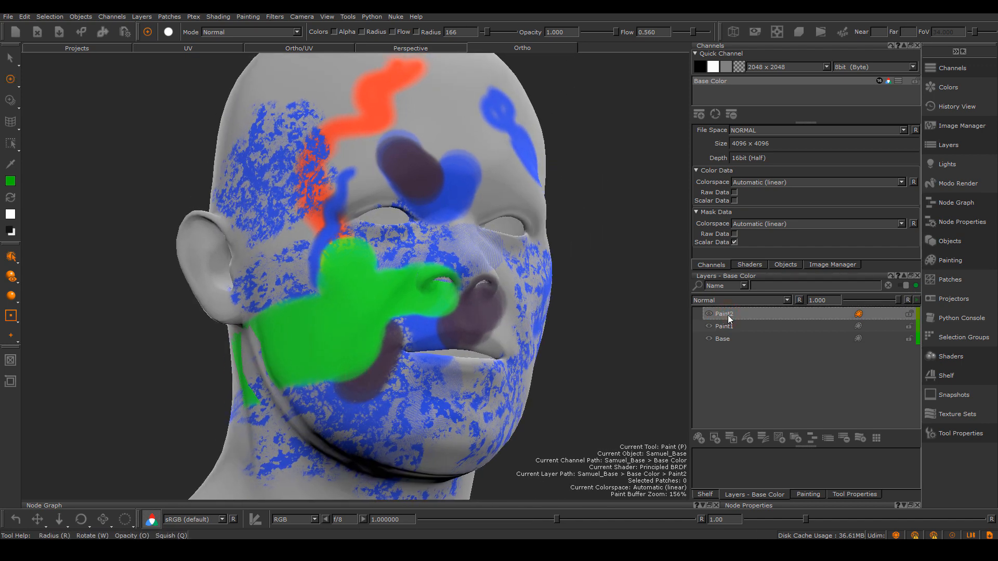
# Step: Lower the Paint2 layer's opacity to 0.218 so the green strokes blend with the paint underneath
pyautogui.click(732, 327)
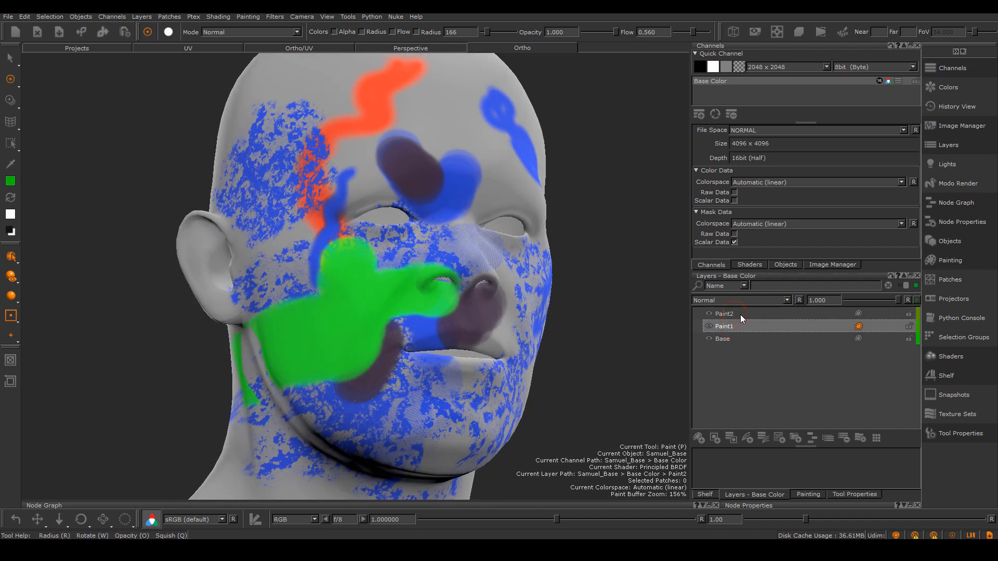
pyautogui.click(740, 314)
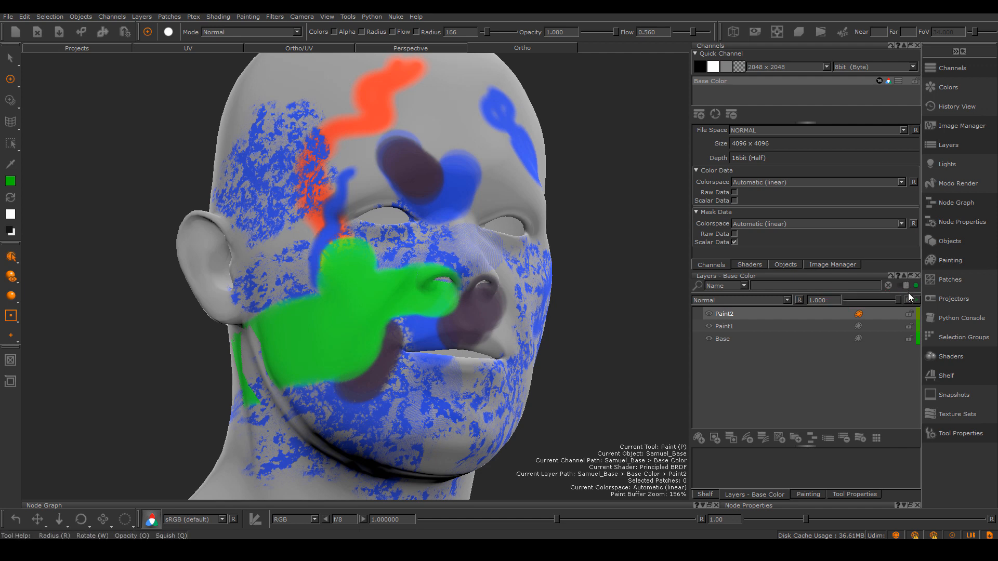
pyautogui.moveTo(898, 300); pyautogui.dragTo(859, 305)
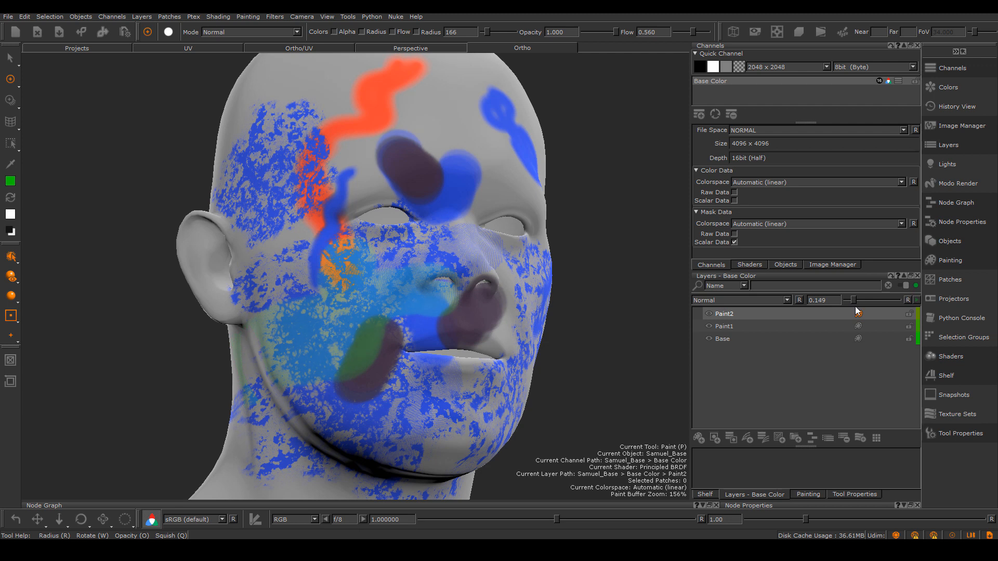
pyautogui.click(729, 315)
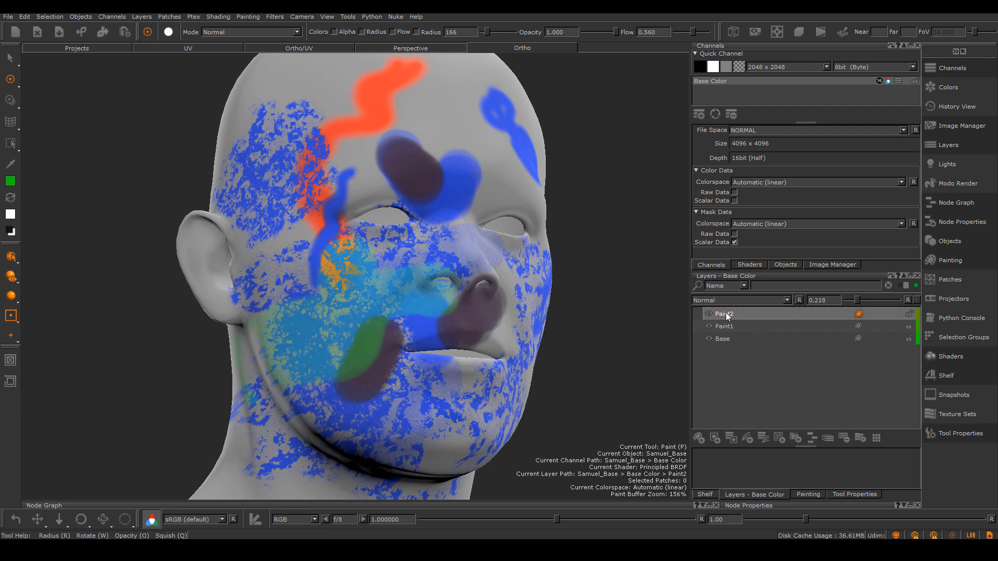
# Step: Raise the Paint2 layer's opacity to 0.396
pyautogui.click(726, 328)
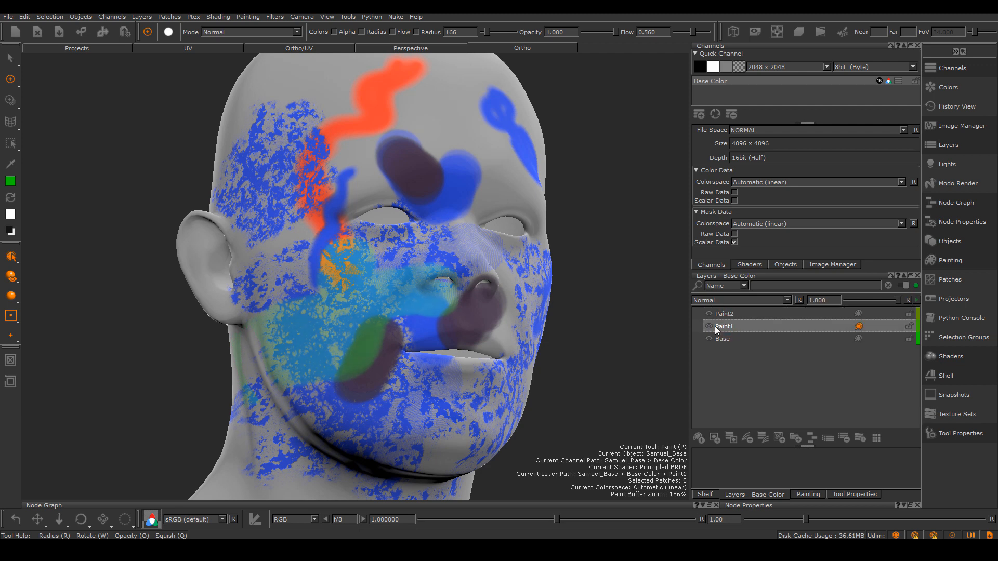
pyautogui.click(742, 314)
pyautogui.keyDown('alt'); pyautogui.moveTo(364, 312); pyautogui.dragTo(437, 302); pyautogui.keyUp('alt')
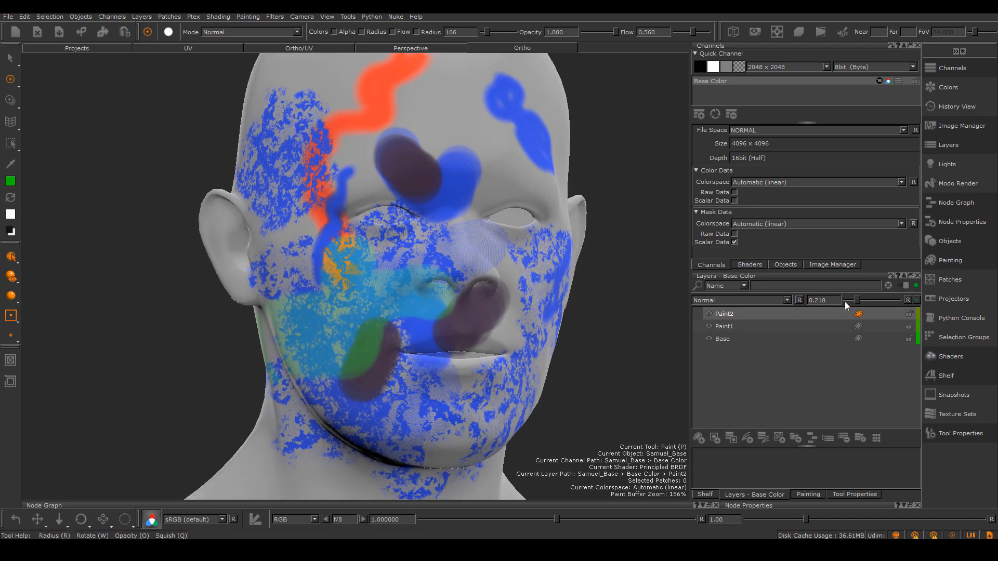
pyautogui.moveTo(868, 300)
pyautogui.mouseDown()
pyautogui.moveTo(889, 300)
pyautogui.moveTo(869, 301)
pyautogui.mouseUp()
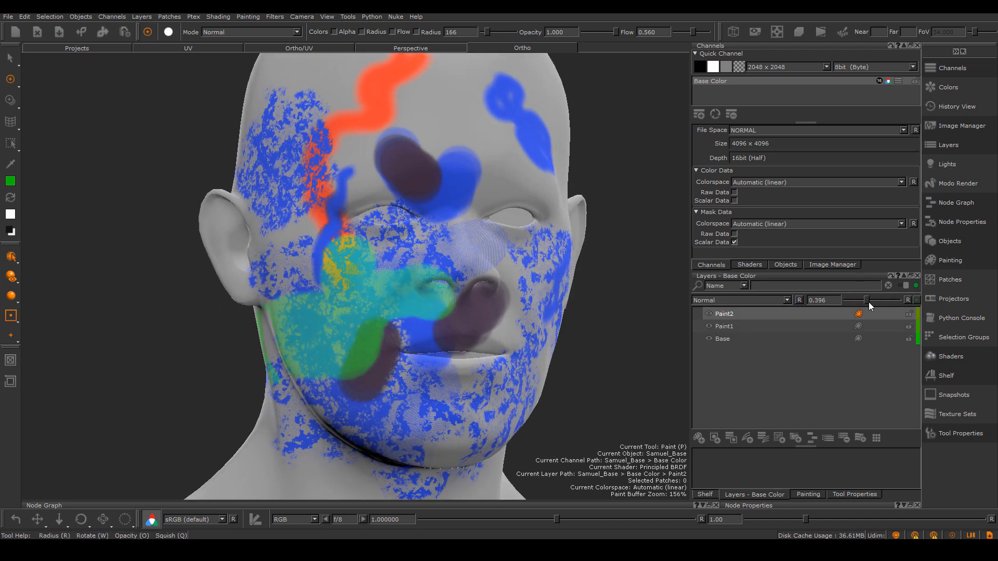
# Step: Examine the semi-transparent green paint over the face from several angles and distances
pyautogui.keyDown('alt'); pyautogui.moveTo(446, 314); pyautogui.dragTo(400, 289, button='right'); pyautogui.keyUp('alt')
pyautogui.keyDown('alt'); pyautogui.moveTo(401, 289); pyautogui.dragTo(437, 305); pyautogui.keyUp('alt')
pyautogui.keyDown('alt'); pyautogui.moveTo(448, 305); pyautogui.dragTo(439, 304, button='right'); pyautogui.keyUp('alt')
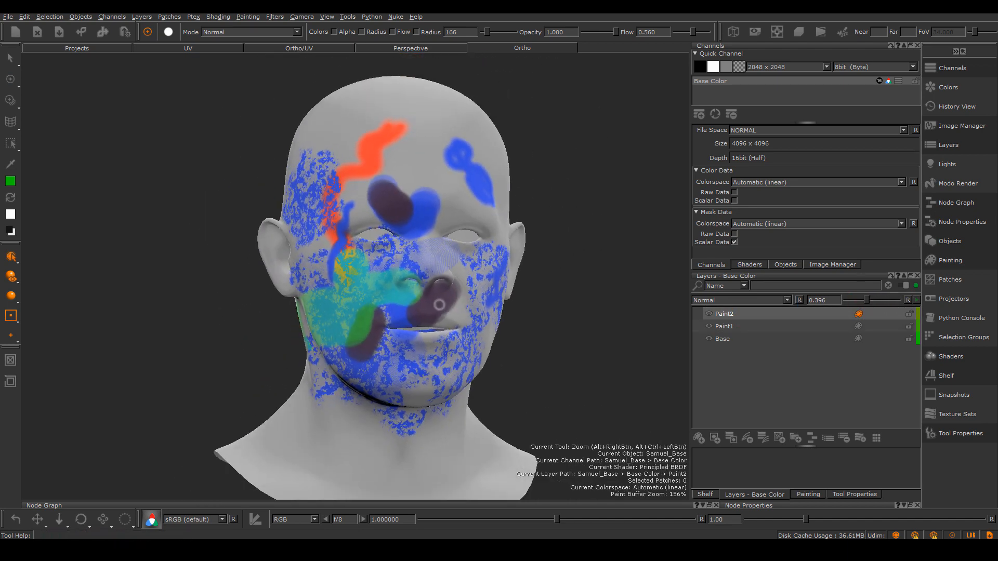
pyautogui.keyDown('alt'); pyautogui.moveTo(439, 304); pyautogui.dragTo(446, 304); pyautogui.keyUp('alt')
pyautogui.keyDown('alt'); pyautogui.moveTo(447, 302); pyautogui.dragTo(488, 300, button='right'); pyautogui.keyUp('alt')
pyautogui.keyDown('alt'); pyautogui.moveTo(441, 299); pyautogui.dragTo(456, 320, button='middle'); pyautogui.keyUp('alt')
pyautogui.keyDown('alt'); pyautogui.moveTo(470, 312); pyautogui.dragTo(442, 307, button='right'); pyautogui.keyUp('alt')
pyautogui.moveTo(470, 304)
pyautogui.keyDown('alt'); pyautogui.mouseDown()
pyautogui.moveTo(387, 305)
pyautogui.moveTo(466, 304)
pyautogui.moveTo(541, 278)
pyautogui.moveTo(504, 291)
pyautogui.moveTo(468, 276)
pyautogui.mouseUp(); pyautogui.keyUp('alt')
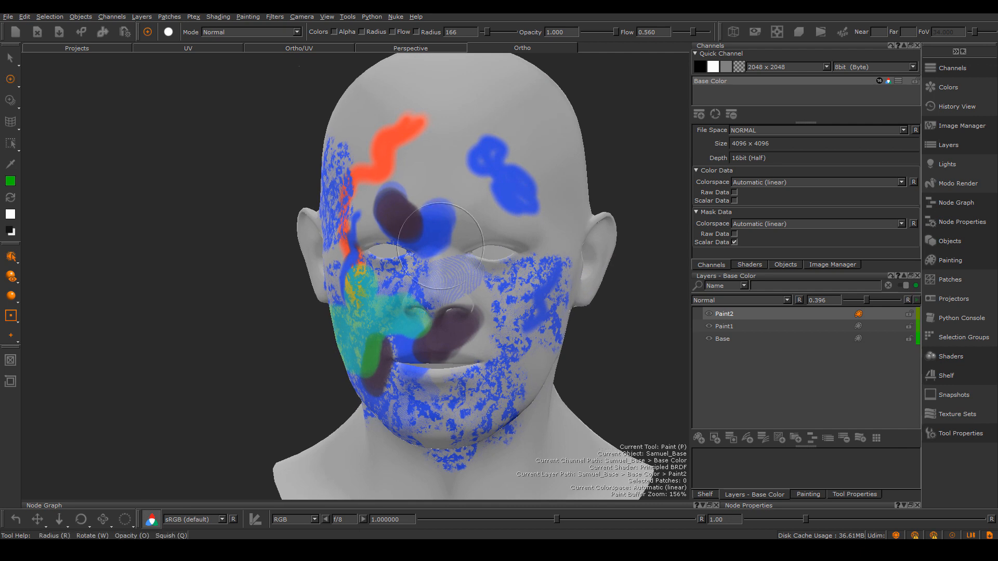
pyautogui.keyDown('alt'); pyautogui.moveTo(440, 246); pyautogui.dragTo(388, 256, button='middle'); pyautogui.keyUp('alt')
pyautogui.keyDown('alt'); pyautogui.moveTo(563, 313); pyautogui.dragTo(557, 312, button='right'); pyautogui.keyUp('alt')
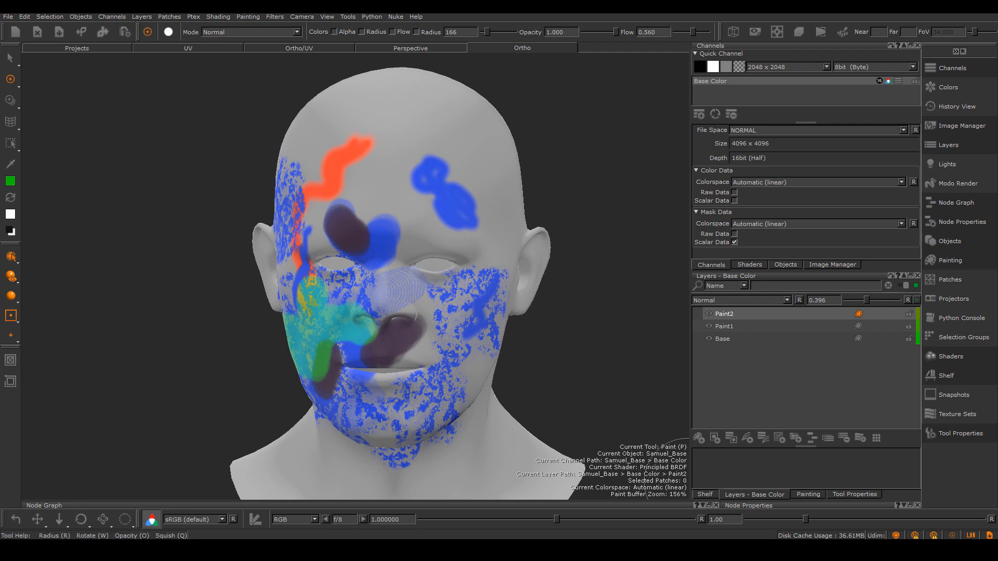
# Step: Browse the shelf's Mari Materials and brush collections, and return to the Base Color layer list
pyautogui.click(706, 494)
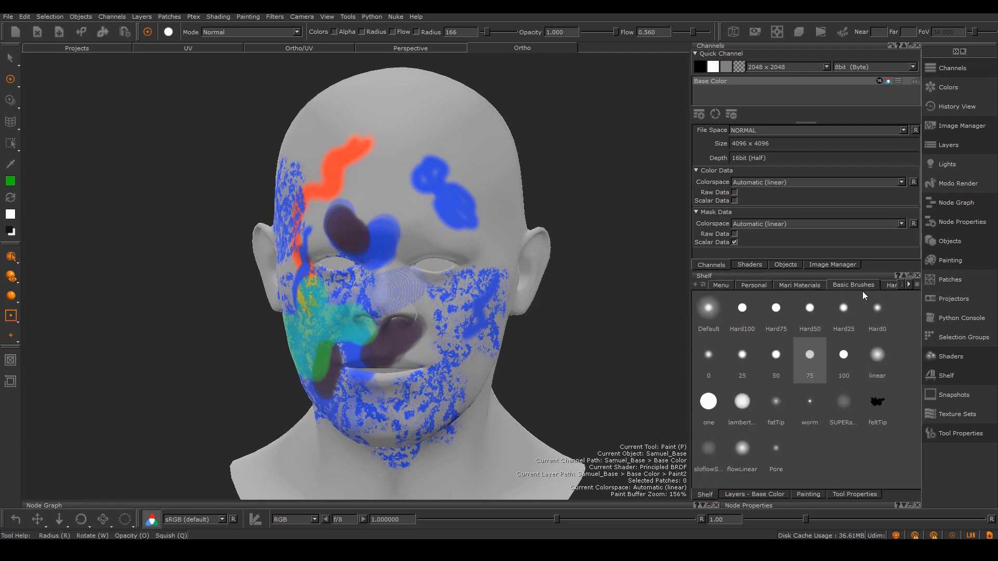
pyautogui.click(775, 285)
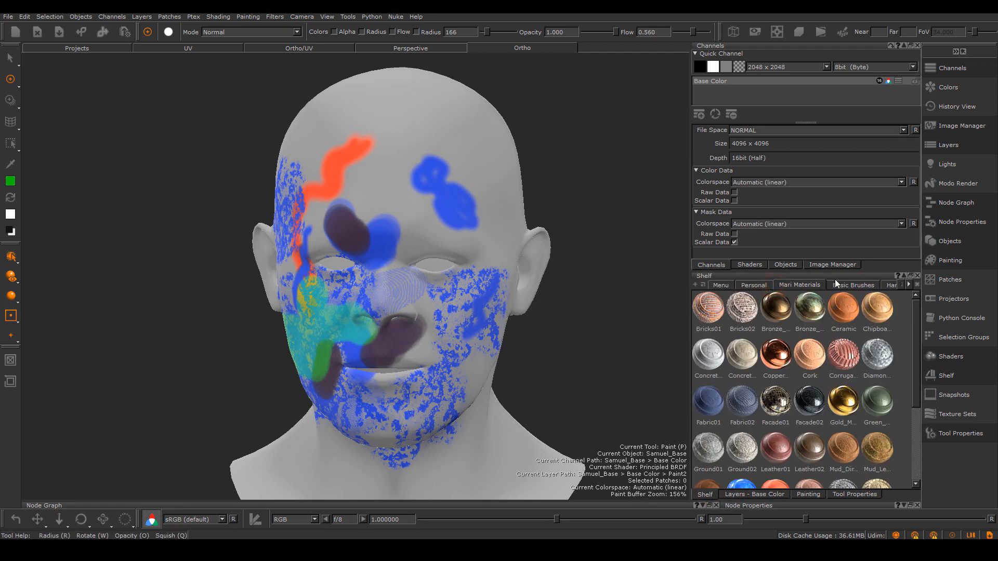
pyautogui.click(859, 285)
pyautogui.click(891, 287)
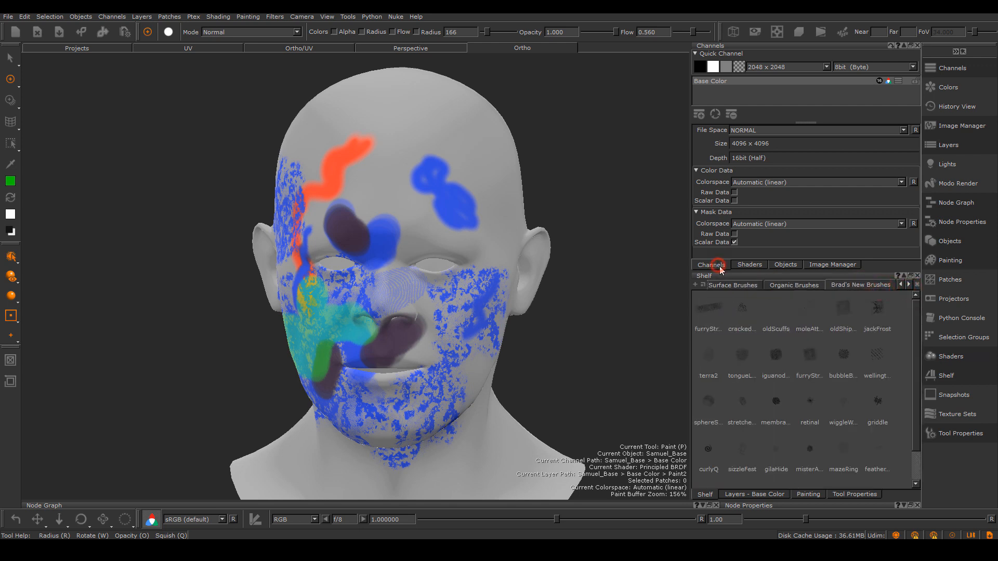
pyautogui.click(955, 146)
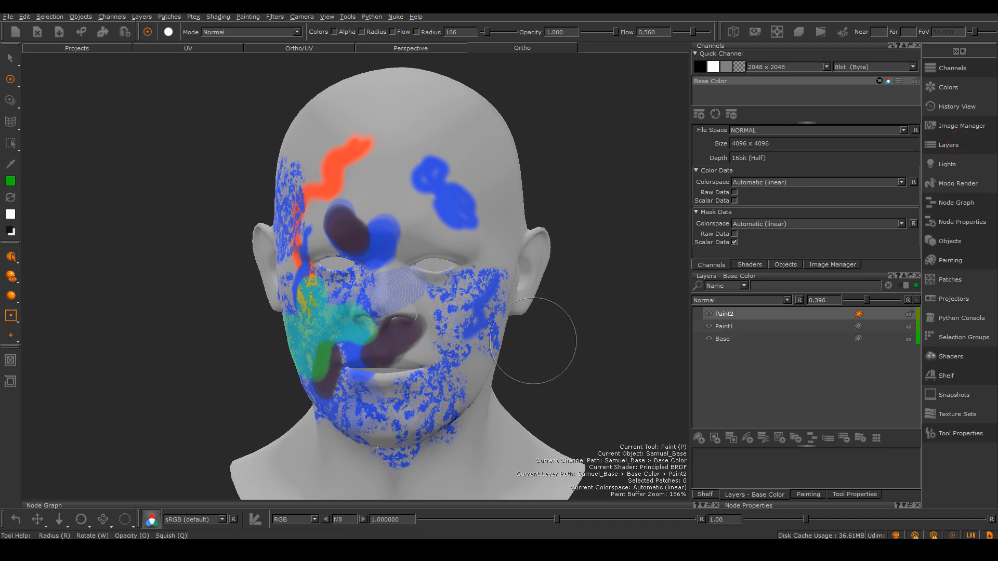
# Step: Inspect how the Paint2 strokes blend with the paint below around the cheek, ear and jaw in a three-quarter view
pyautogui.moveTo(557, 334)
pyautogui.mouseDown(button='middle')
pyautogui.moveTo(528, 352)
pyautogui.moveTo(571, 318)
pyautogui.mouseUp(button='middle')
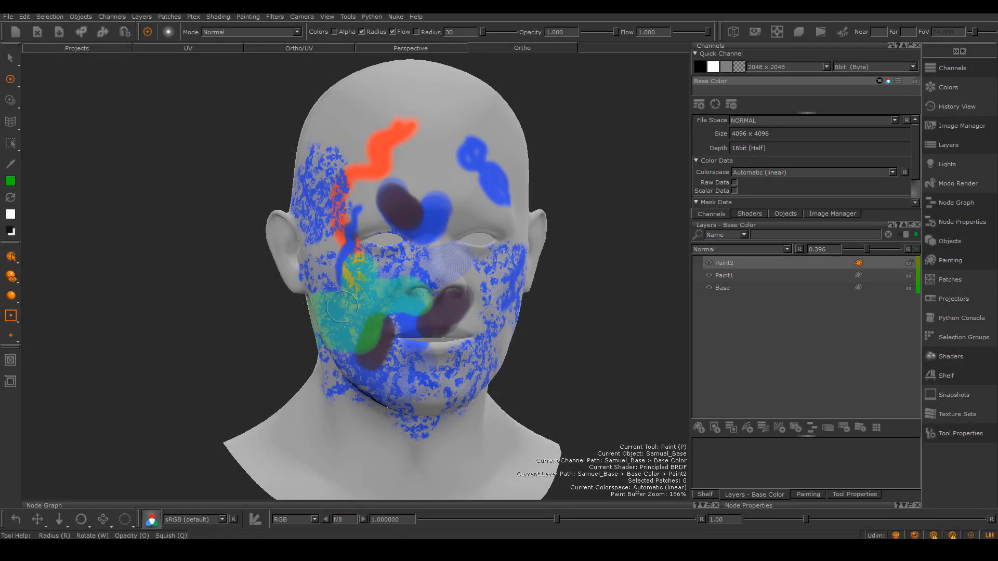
pyautogui.keyDown('alt'); pyautogui.moveTo(550, 361); pyautogui.dragTo(575, 357, button='right'); pyautogui.keyUp('alt')
pyautogui.keyDown('alt'); pyautogui.moveTo(576, 357); pyautogui.dragTo(555, 340); pyautogui.keyUp('alt')
pyautogui.keyDown('alt'); pyautogui.moveTo(509, 339); pyautogui.dragTo(552, 333, button='middle'); pyautogui.keyUp('alt')
pyautogui.keyDown('alt'); pyautogui.moveTo(552, 334); pyautogui.dragTo(549, 337, button='right'); pyautogui.keyUp('alt')
pyautogui.keyDown('alt'); pyautogui.moveTo(549, 337); pyautogui.dragTo(528, 349, button='middle'); pyautogui.keyUp('alt')
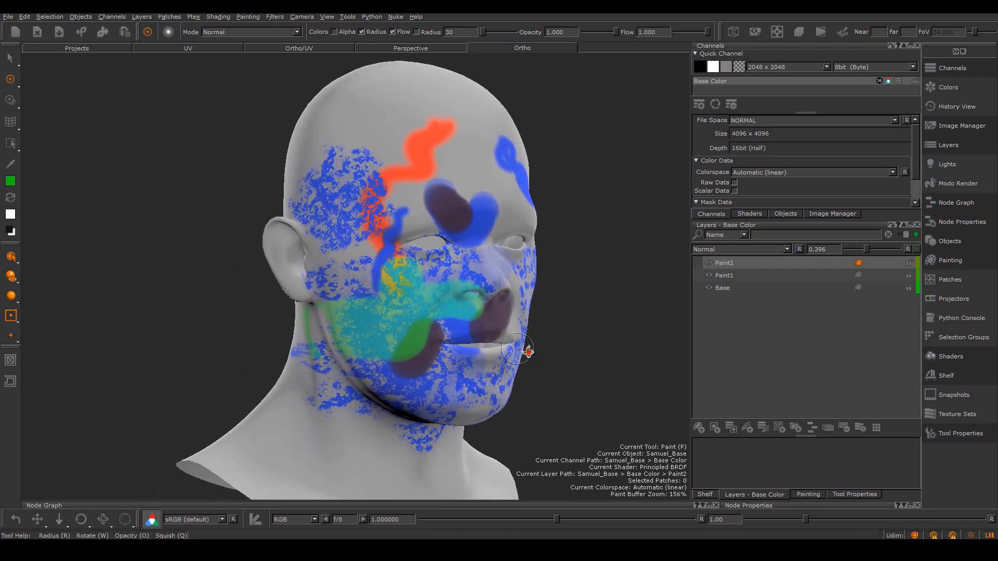
pyautogui.keyDown('alt'); pyautogui.moveTo(528, 350); pyautogui.dragTo(535, 348); pyautogui.keyUp('alt')
pyautogui.keyDown('alt'); pyautogui.moveTo(447, 246); pyautogui.dragTo(493, 280, button='right'); pyautogui.keyUp('alt')
pyautogui.keyDown('alt'); pyautogui.moveTo(497, 281); pyautogui.dragTo(509, 284); pyautogui.keyUp('alt')
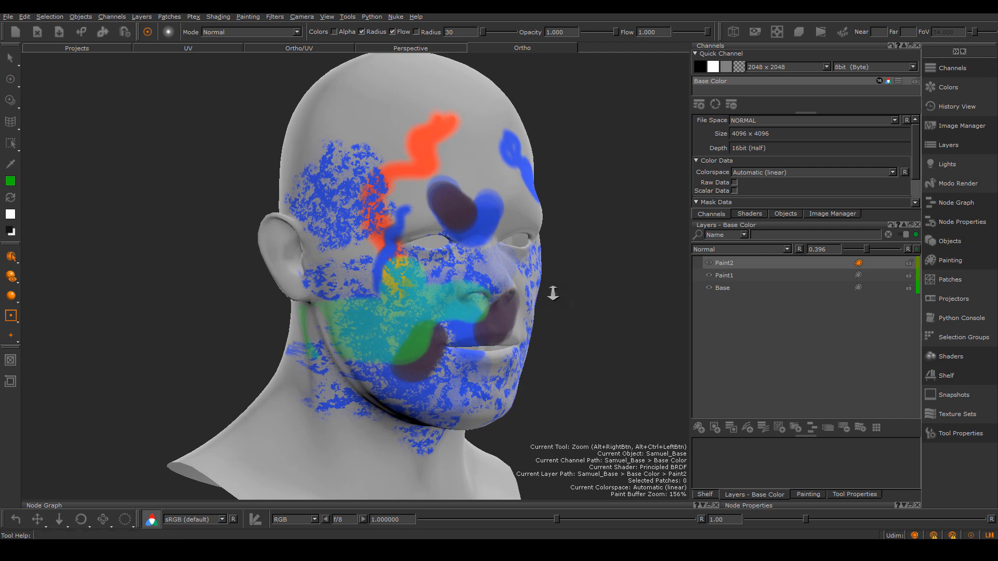
pyautogui.keyDown('alt'); pyautogui.moveTo(553, 292); pyautogui.dragTo(512, 297, button='right'); pyautogui.keyUp('alt')
pyautogui.keyDown('alt'); pyautogui.moveTo(519, 294); pyautogui.dragTo(553, 291, button='middle'); pyautogui.keyUp('alt')
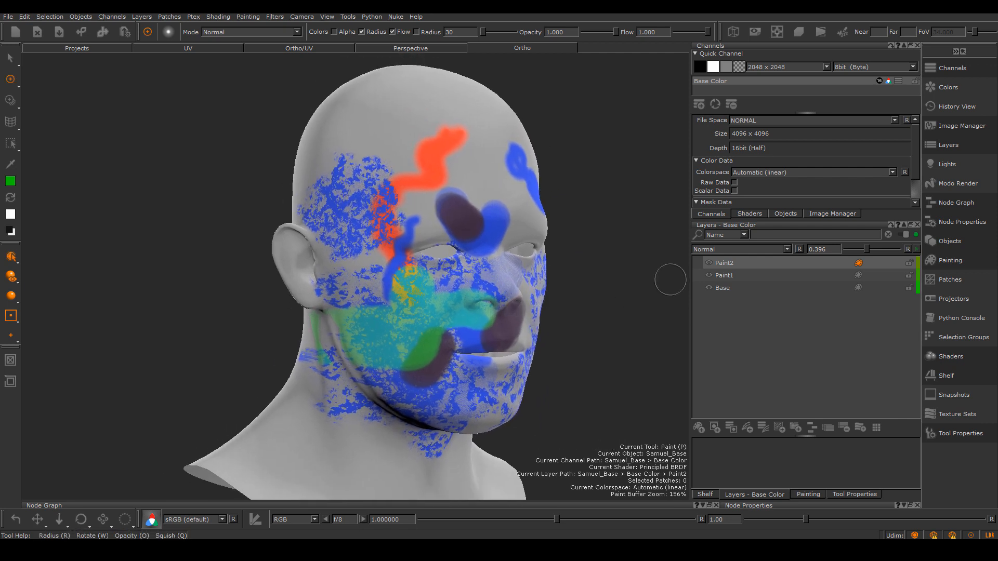
# Step: Remove the Paint2 and Paint1 layers from the Base Color channel, keeping only the Base layer
pyautogui.click(727, 276)
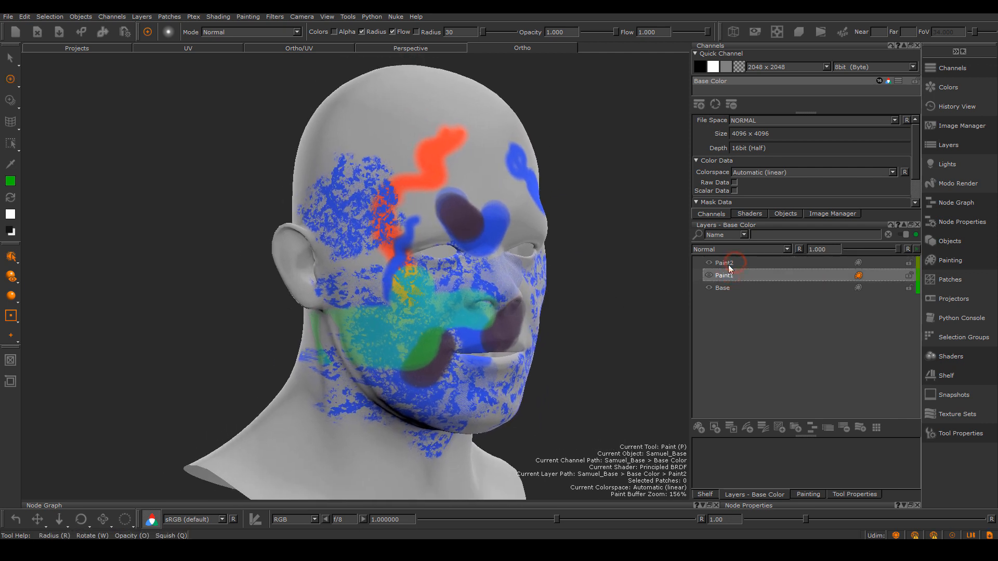
pyautogui.click(730, 263)
pyautogui.rightClick(733, 263)
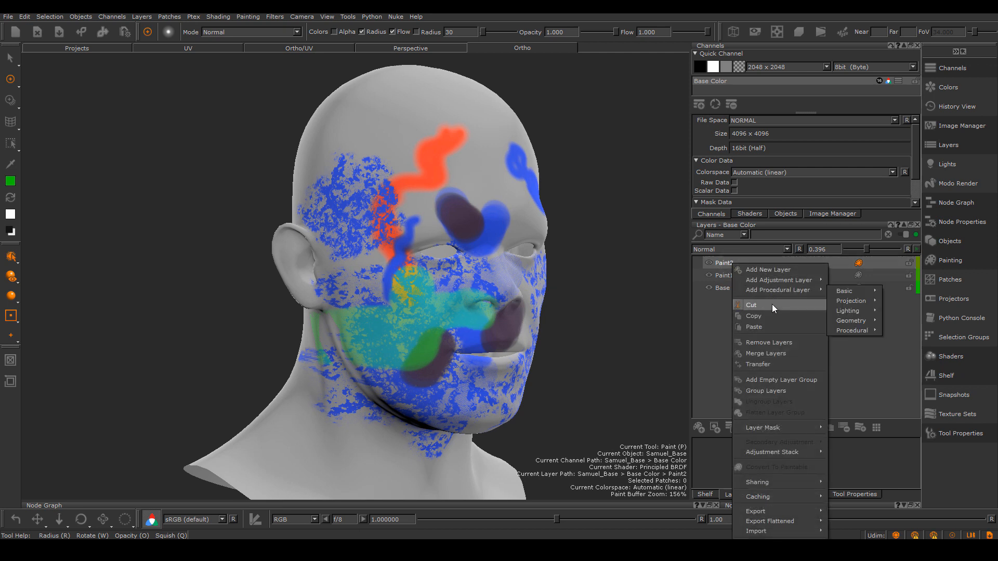
pyautogui.click(766, 343)
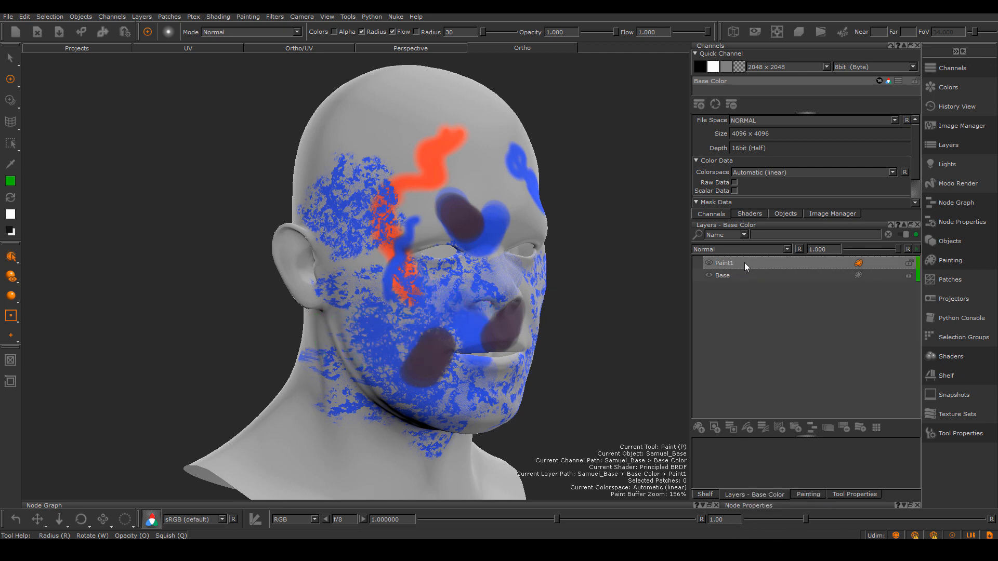
pyautogui.click(843, 427)
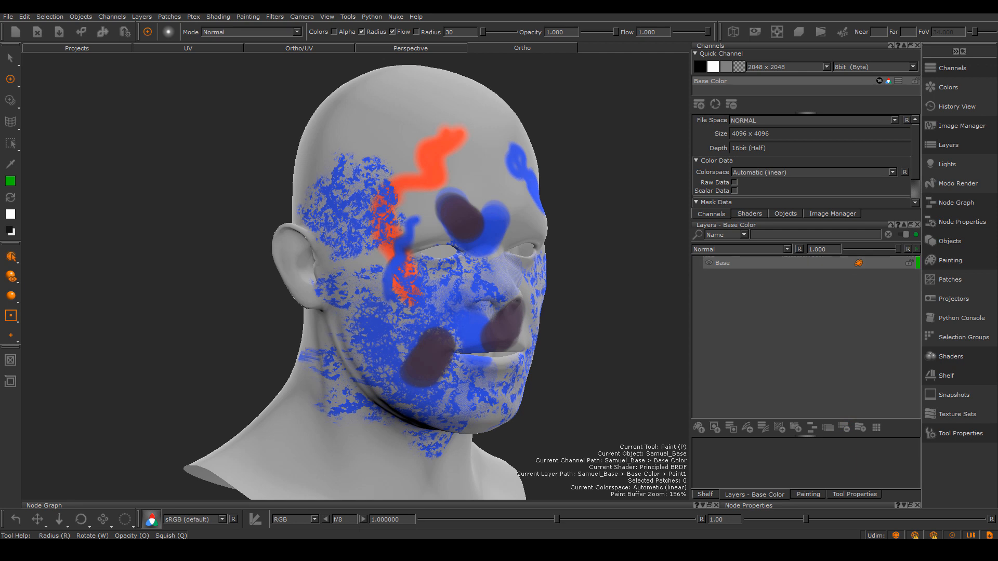
pyautogui.keyDown('alt'); pyautogui.moveTo(612, 287); pyautogui.dragTo(587, 297); pyautogui.keyUp('alt')
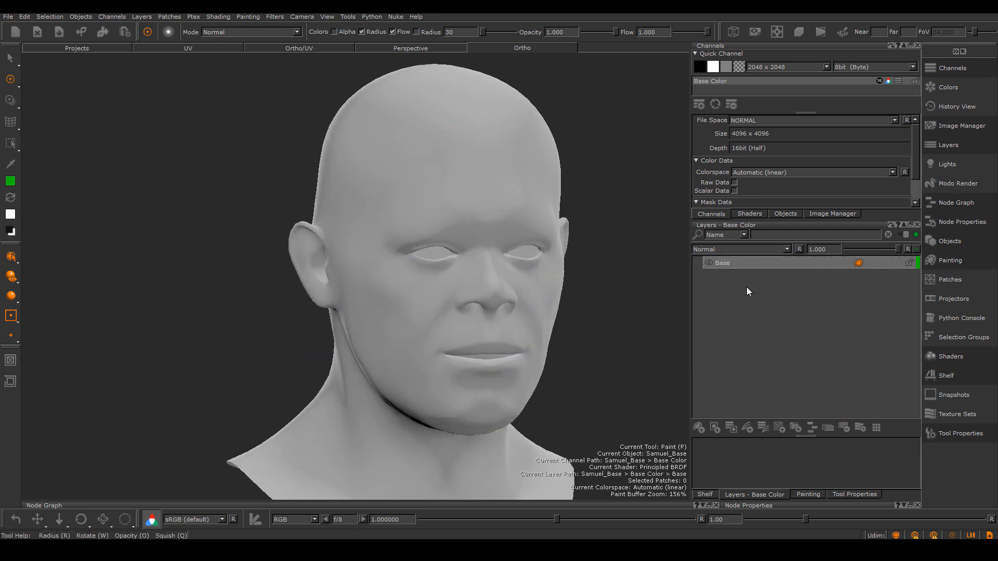
# Step: Add a new paint layer above Base in the Base Color channel and rename it Projection
pyautogui.click(699, 427)
pyautogui.doubleClick(722, 263)
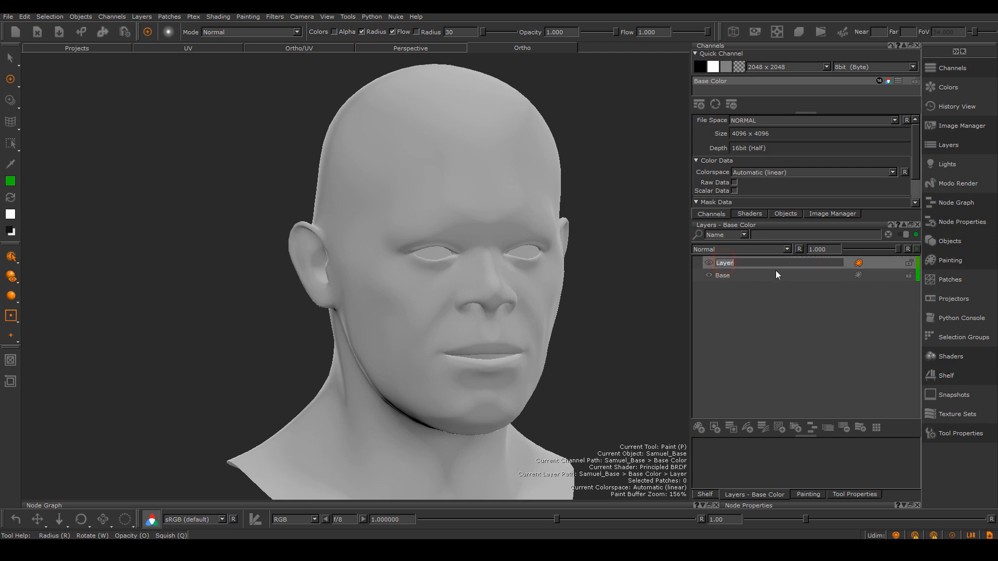
pyautogui.write('Projection')
pyautogui.press('Return')
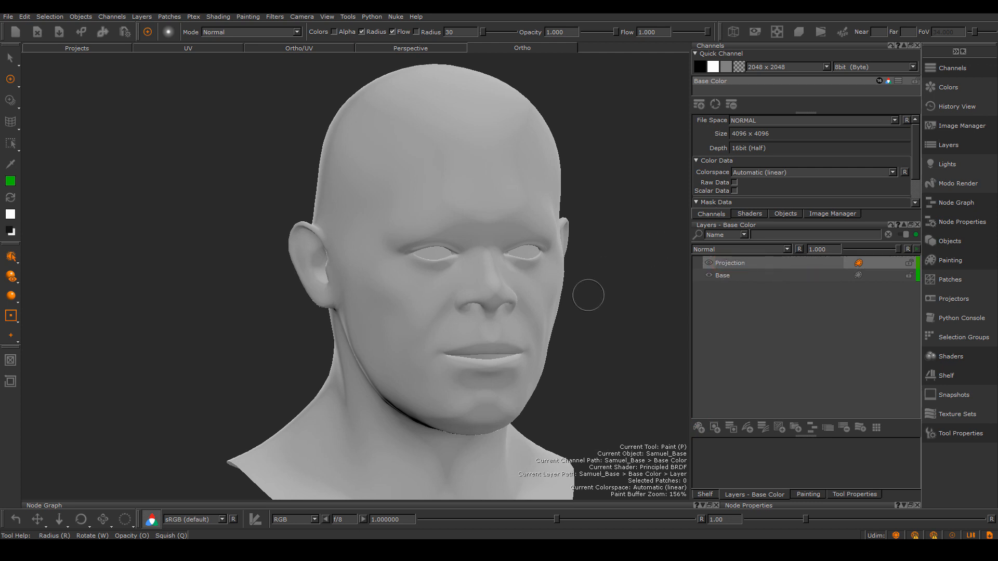
# Step: Examine the bare head from both three-quarter sides and at several distances, finishing in a straight front view
pyautogui.moveTo(586, 291)
pyautogui.keyDown('alt'); pyautogui.mouseDown(button='right')
pyautogui.moveTo(574, 301)
pyautogui.moveTo(548, 290)
pyautogui.mouseUp(button='right'); pyautogui.keyUp('alt')
pyautogui.keyDown('alt'); pyautogui.moveTo(548, 290); pyautogui.dragTo(537, 274, button='middle'); pyautogui.keyUp('alt')
pyautogui.keyDown('alt'); pyautogui.moveTo(559, 282); pyautogui.dragTo(468, 291); pyautogui.keyUp('alt')
pyautogui.keyDown('alt'); pyautogui.moveTo(488, 294); pyautogui.dragTo(517, 301, button='right'); pyautogui.keyUp('alt')
pyautogui.keyDown('alt'); pyautogui.moveTo(517, 301); pyautogui.dragTo(496, 319, button='middle'); pyautogui.keyUp('alt')
pyautogui.keyDown('alt'); pyautogui.moveTo(495, 318); pyautogui.dragTo(513, 307); pyautogui.keyUp('alt')
pyautogui.keyDown('alt'); pyautogui.moveTo(506, 323); pyautogui.dragTo(521, 330, button='right'); pyautogui.keyUp('alt')
pyautogui.keyDown('alt'); pyautogui.moveTo(521, 329); pyautogui.dragTo(508, 337, button='middle'); pyautogui.keyUp('alt')
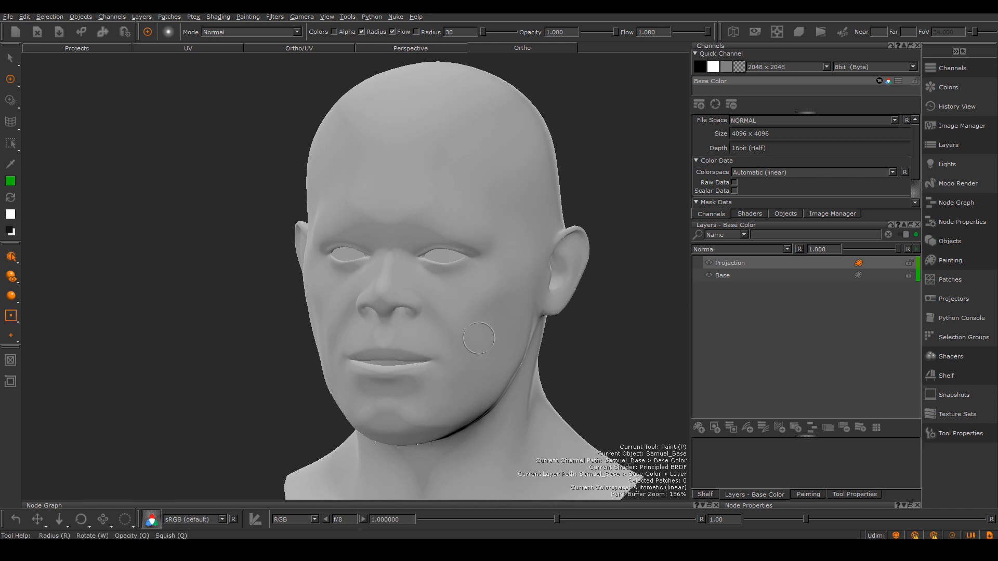
pyautogui.keyDown('alt'); pyautogui.moveTo(575, 312); pyautogui.dragTo(551, 316, button='right'); pyautogui.keyUp('alt')
pyautogui.keyDown('alt'); pyautogui.moveTo(551, 317); pyautogui.dragTo(525, 305); pyautogui.keyUp('alt')
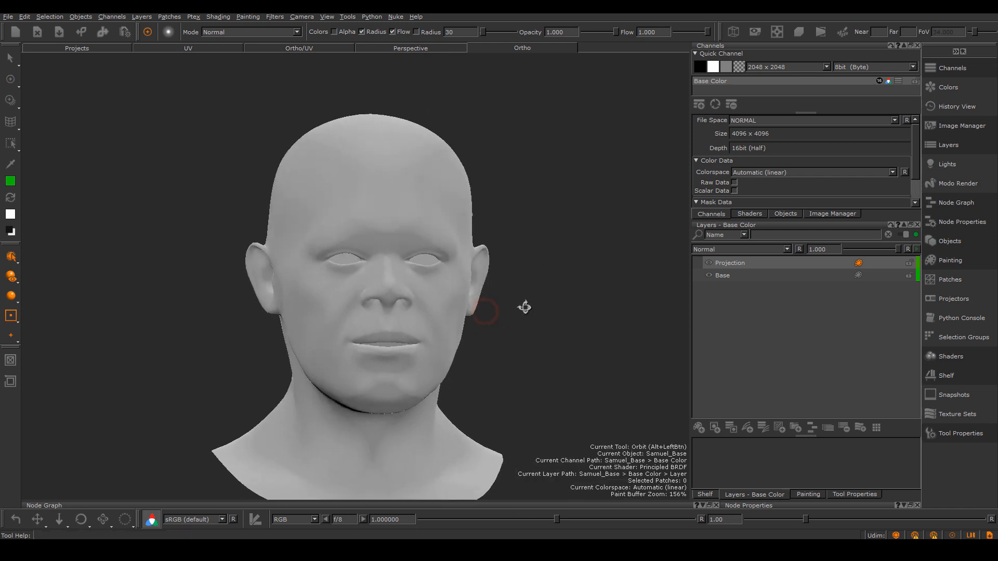
pyautogui.moveTo(526, 305)
pyautogui.keyDown('alt'); pyautogui.mouseDown(button='middle')
pyautogui.moveTo(464, 332)
pyautogui.moveTo(521, 307)
pyautogui.mouseUp(button='middle'); pyautogui.keyUp('alt')
pyautogui.keyDown('alt'); pyautogui.moveTo(521, 307); pyautogui.dragTo(528, 310); pyautogui.keyUp('alt')
pyautogui.keyDown('alt'); pyautogui.moveTo(528, 310); pyautogui.dragTo(537, 303, button='right'); pyautogui.keyUp('alt')
pyautogui.keyDown('alt'); pyautogui.moveTo(537, 303); pyautogui.dragTo(535, 330, button='middle'); pyautogui.keyUp('alt')
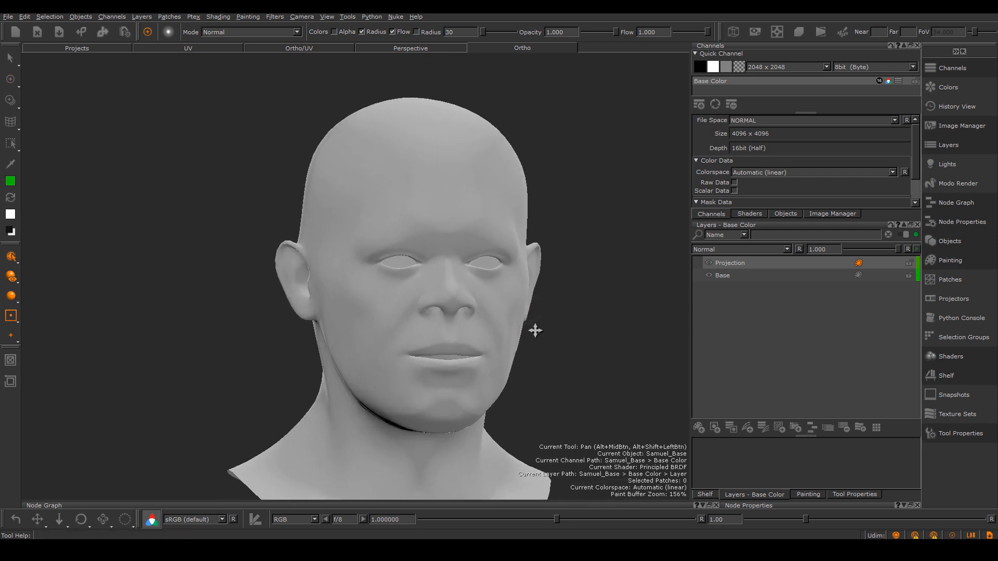
pyautogui.keyDown('alt'); pyautogui.moveTo(535, 330); pyautogui.dragTo(516, 312, button='right'); pyautogui.keyUp('alt')
pyautogui.keyDown('alt'); pyautogui.moveTo(516, 312); pyautogui.dragTo(562, 301, button='middle'); pyautogui.keyUp('alt')
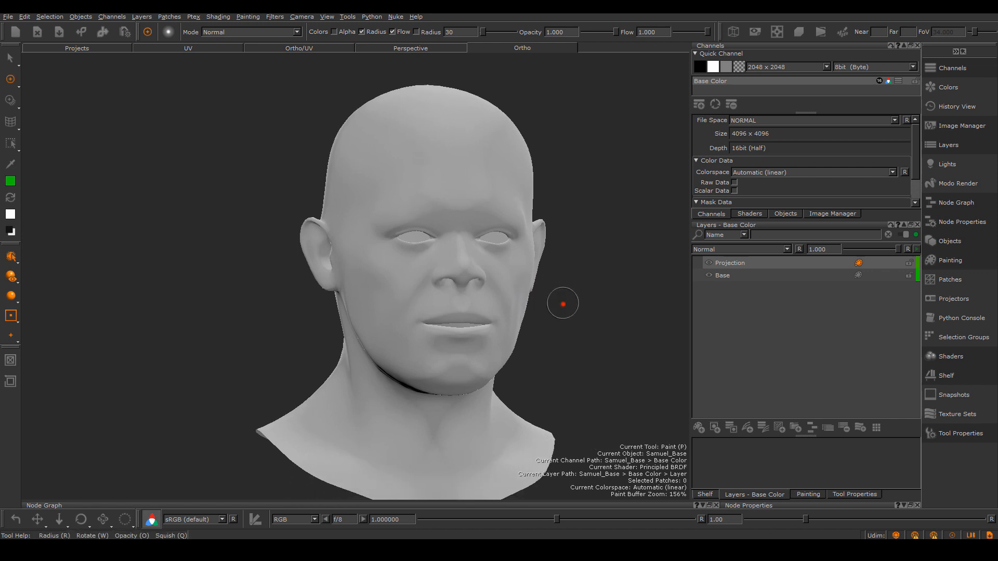
pyautogui.keyDown('alt'); pyautogui.moveTo(564, 304); pyautogui.dragTo(535, 309); pyautogui.keyUp('alt')
pyautogui.keyDown('alt'); pyautogui.moveTo(510, 308); pyautogui.dragTo(543, 297, button='right'); pyautogui.keyUp('alt')
pyautogui.keyDown('alt'); pyautogui.moveTo(544, 296); pyautogui.dragTo(526, 305, button='middle'); pyautogui.keyUp('alt')
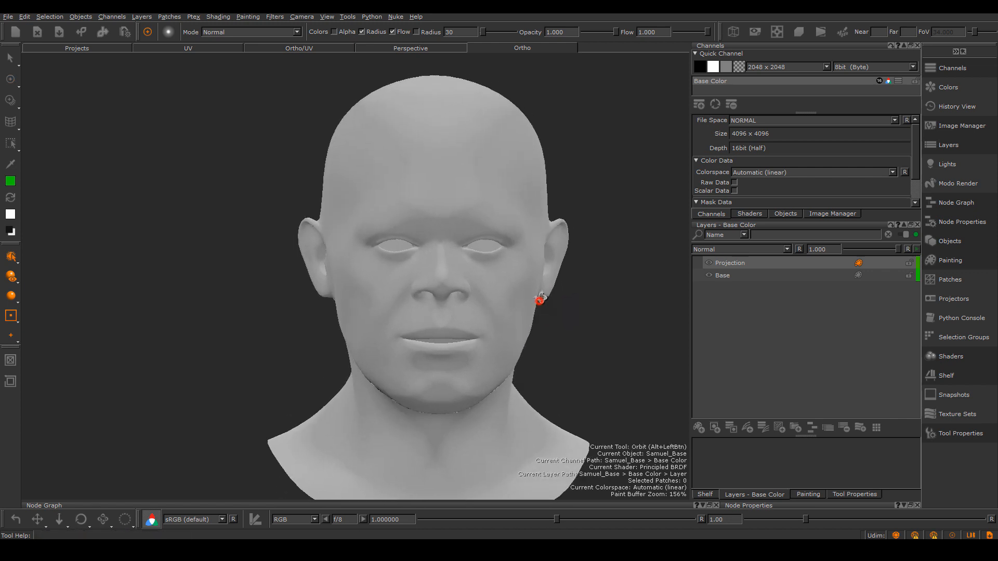
pyautogui.moveTo(539, 299)
pyautogui.keyDown('alt'); pyautogui.mouseDown()
pyautogui.moveTo(497, 305)
pyautogui.moveTo(530, 312)
pyautogui.mouseUp(); pyautogui.keyUp('alt')
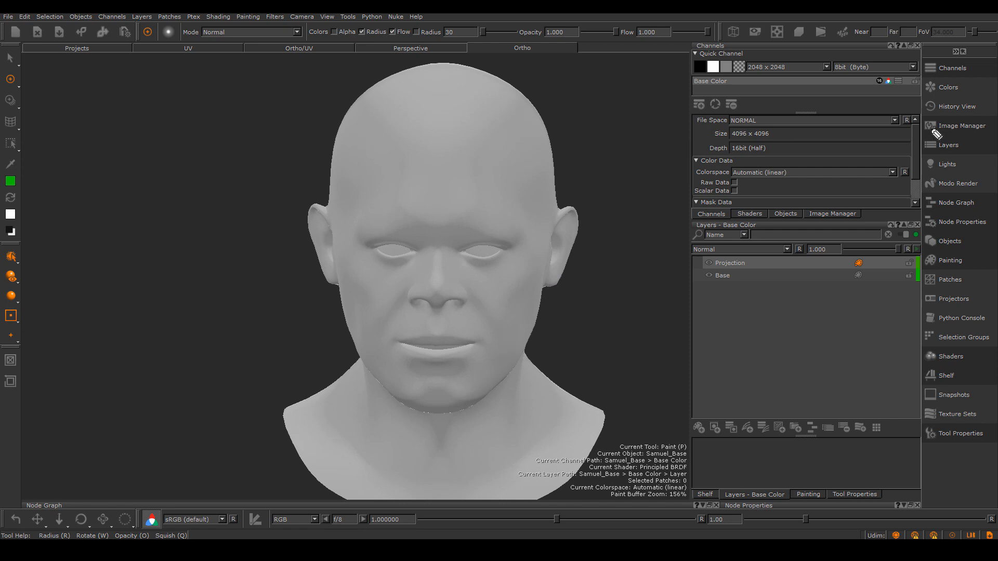
# Step: Bring up the Image Manager and start opening an image into the project
pyautogui.moveTo(911, 122)
pyautogui.mouseDown()
pyautogui.moveTo(992, 125)
pyautogui.moveTo(907, 127)
pyautogui.mouseUp()
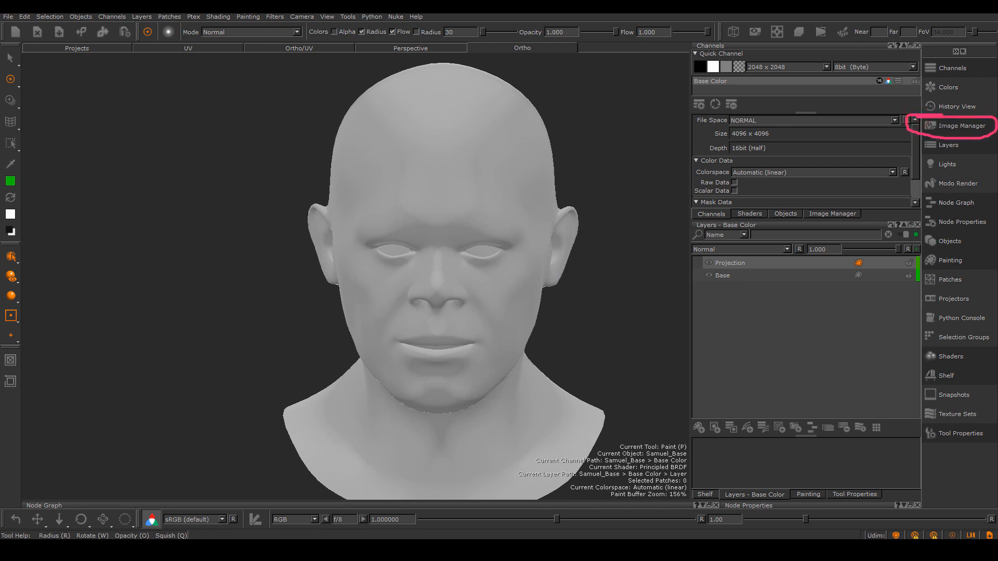
pyautogui.click(961, 126)
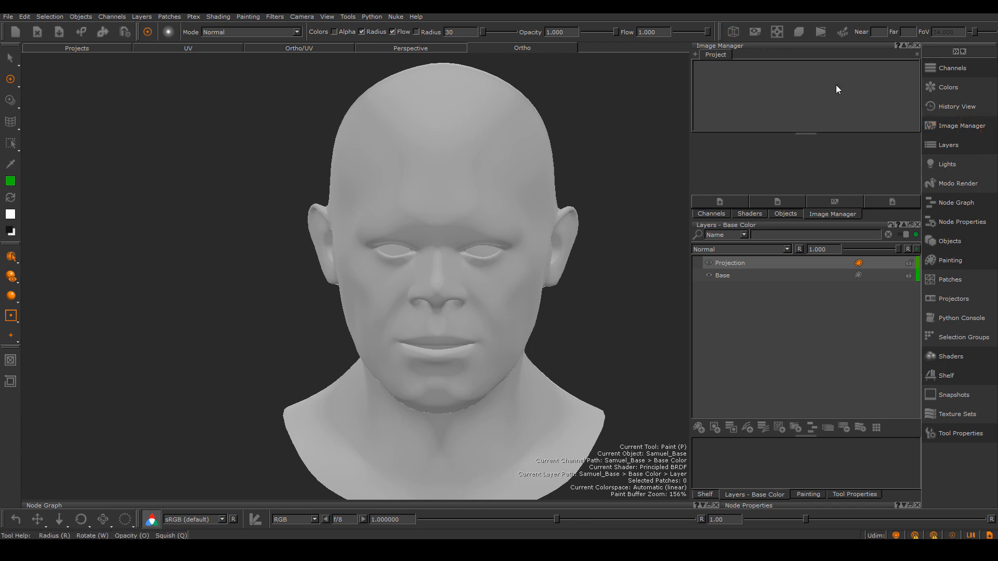
pyautogui.rightClick(793, 87)
pyautogui.click(822, 93)
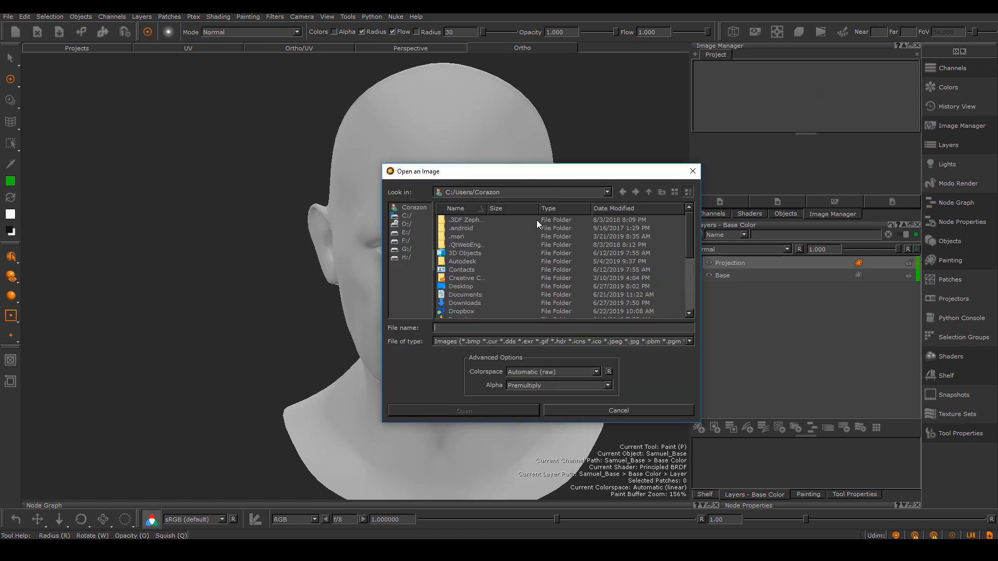
# Step: Browse to the Texture folder inside Documents and widen the name column so full file names can be read
pyautogui.doubleClick(468, 296)
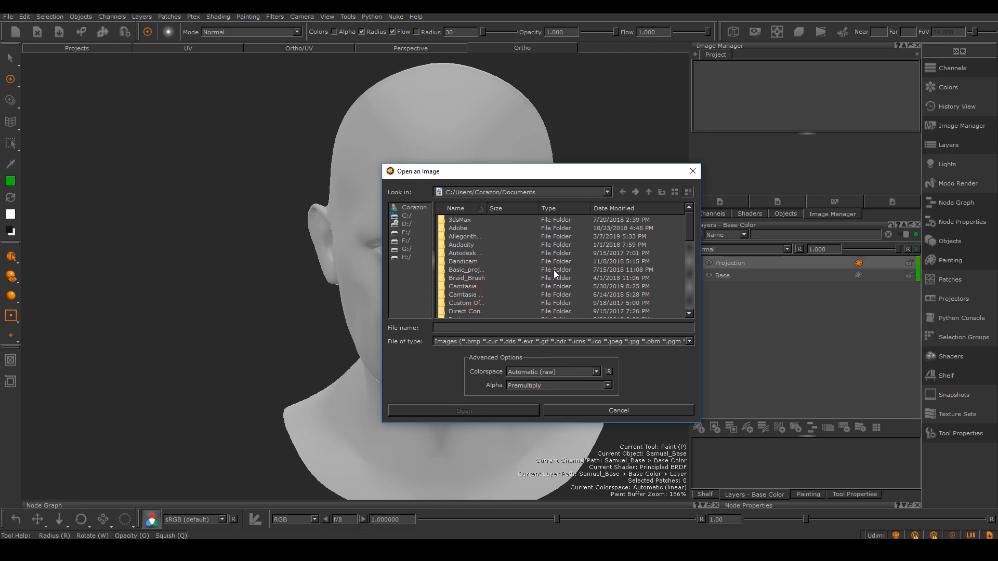
pyautogui.click(449, 297)
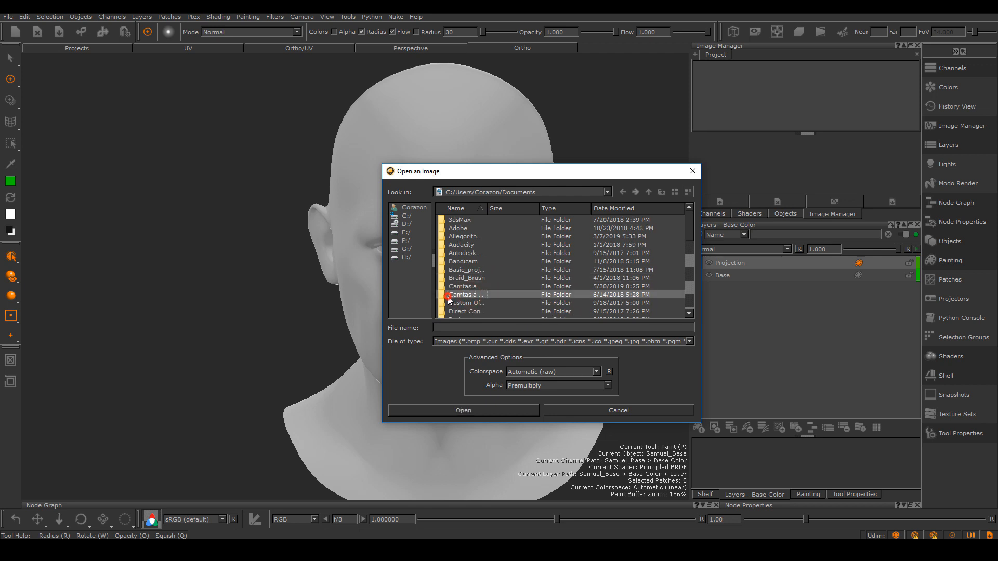
pyautogui.scroll(-3, 452, 302)
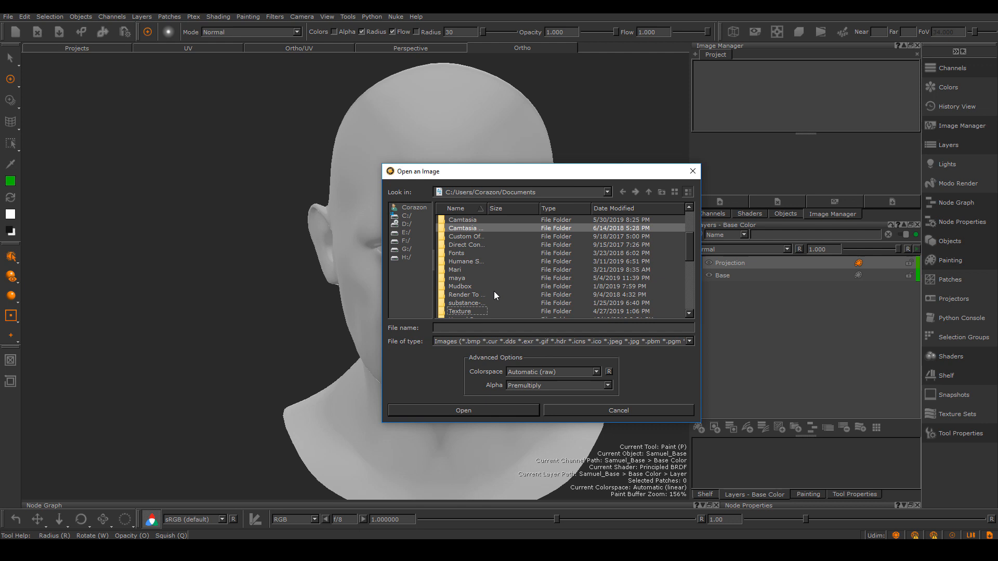
pyautogui.doubleClick(463, 311)
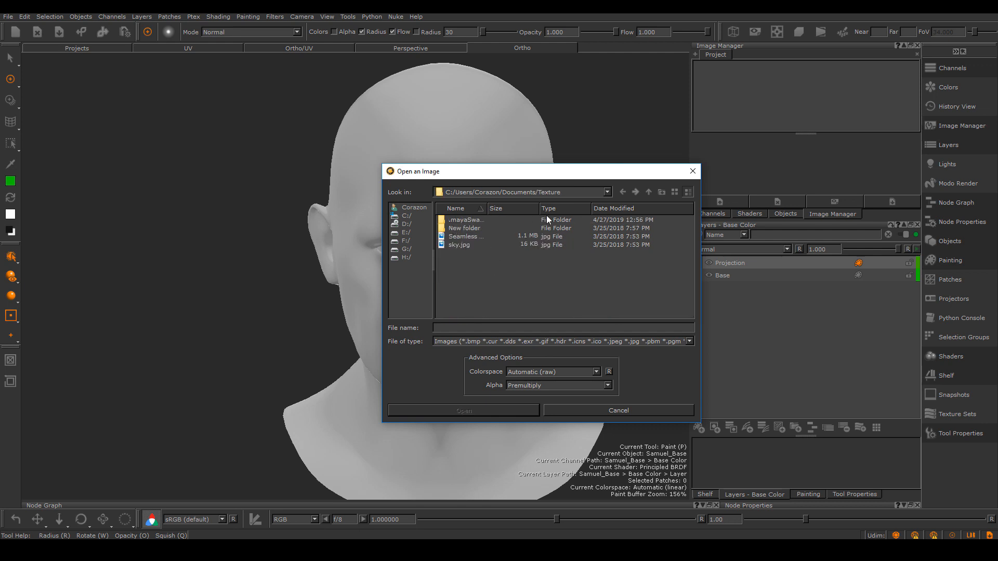
pyautogui.moveTo(489, 208); pyautogui.dragTo(563, 212)
# Step: Look over the two JPG textures and the image file types that can be loaded
pyautogui.click(461, 246)
pyautogui.click(467, 238)
pyautogui.click(468, 247)
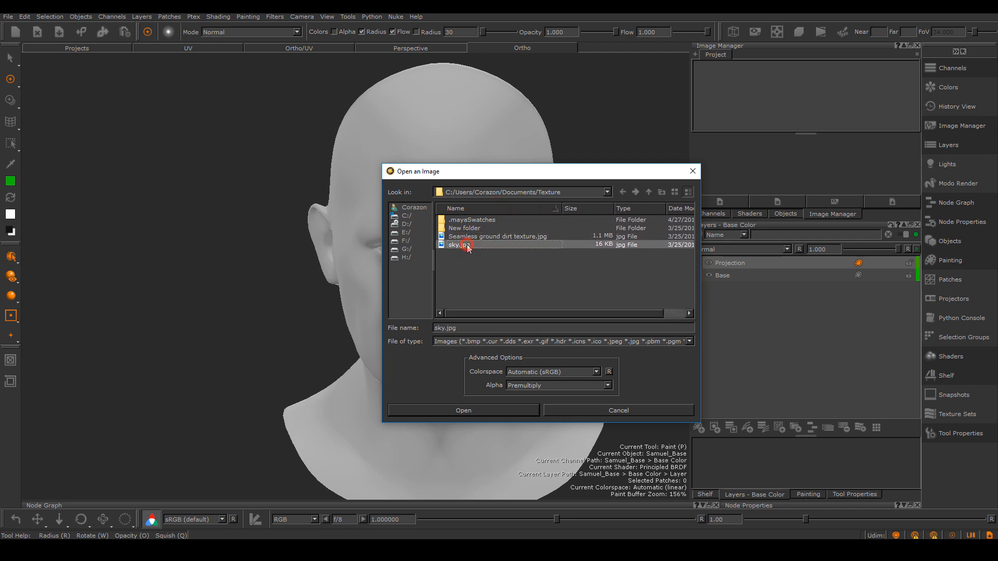
pyautogui.click(475, 237)
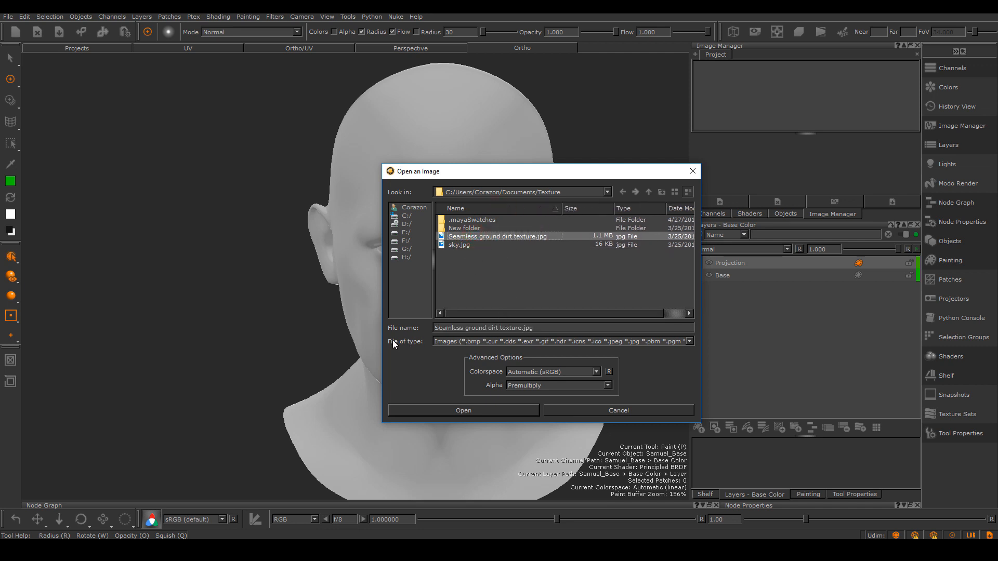
pyautogui.click(447, 341)
pyautogui.click(455, 342)
pyautogui.click(475, 342)
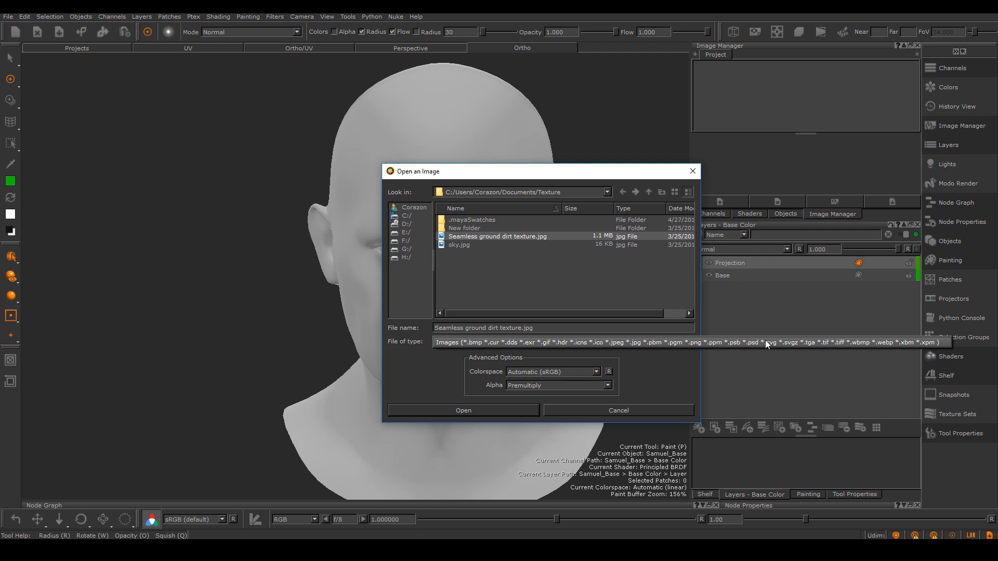
# Step: Load Seamless ground dirt texture.jpg and sky.jpg together into the Image Manager
pyautogui.click(471, 279)
pyautogui.click(467, 245)
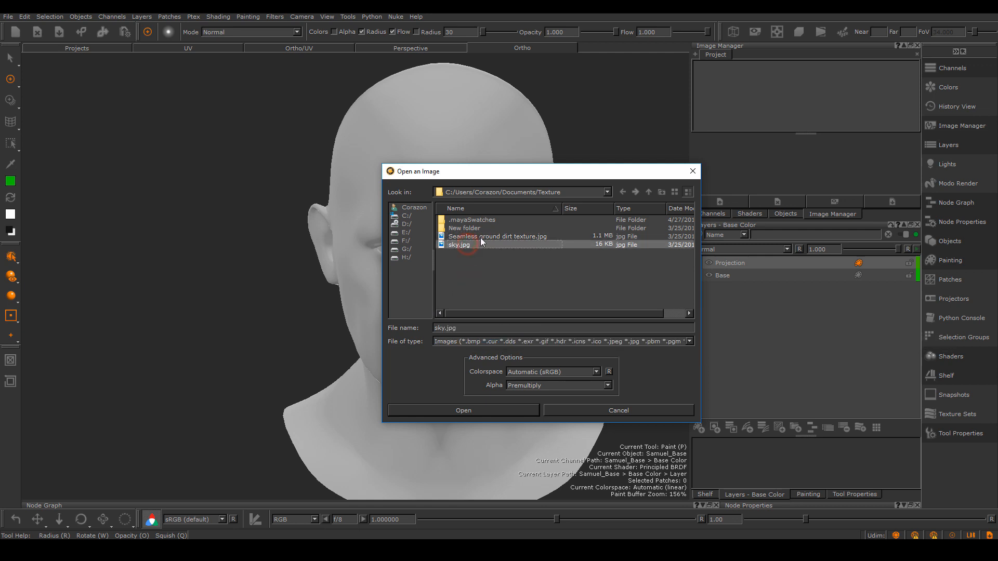
pyautogui.keyDown('shift'); pyautogui.click(489, 237); pyautogui.keyUp('shift')
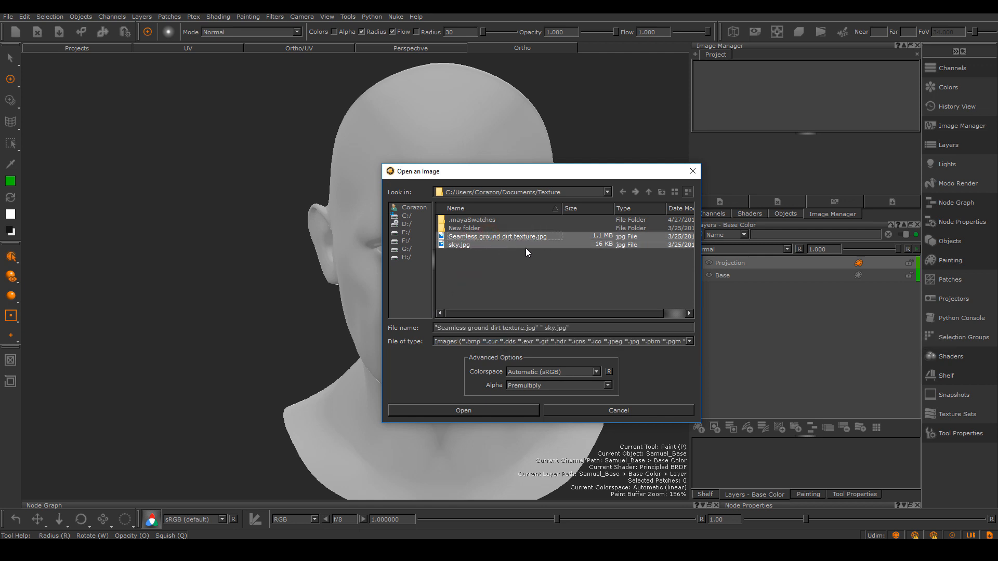
pyautogui.click(467, 410)
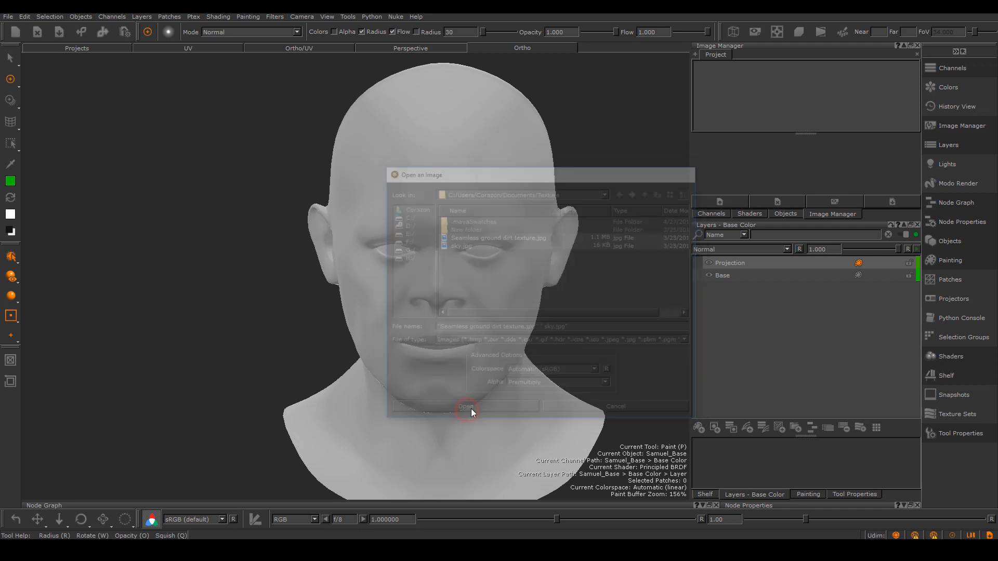
# Step: Place the sky.jpg image over the front of the face as the Paint Through image
pyautogui.click(717, 86)
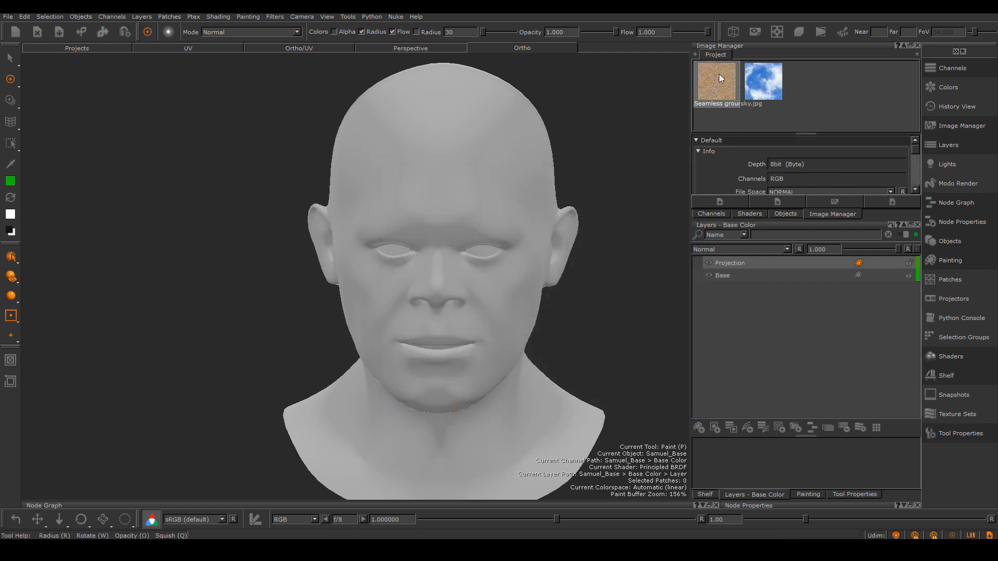
pyautogui.click(764, 81)
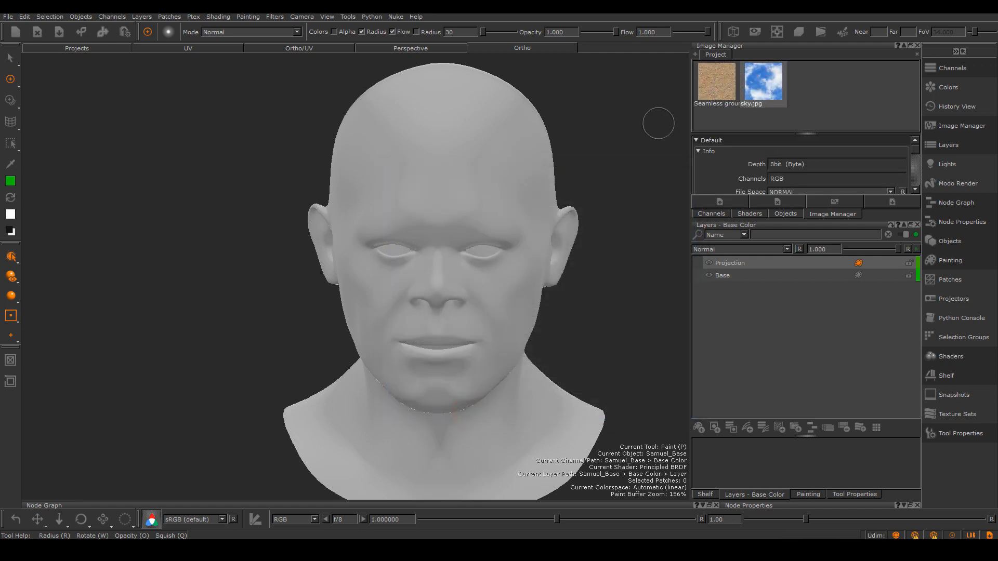
pyautogui.moveTo(502, 294)
pyautogui.keyDown('alt'); pyautogui.mouseDown()
pyautogui.moveTo(488, 271)
pyautogui.moveTo(522, 263)
pyautogui.moveTo(508, 261)
pyautogui.moveTo(519, 251)
pyautogui.mouseUp(); pyautogui.keyUp('alt')
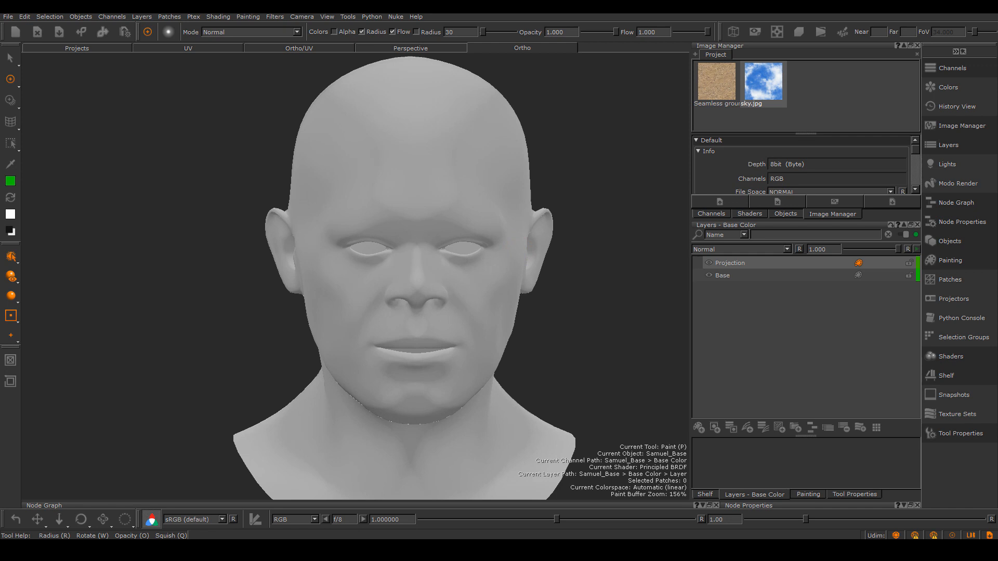
pyautogui.moveTo(780, 57)
pyautogui.mouseDown()
pyautogui.moveTo(791, 61)
pyautogui.moveTo(741, 59)
pyautogui.moveTo(758, 56)
pyautogui.mouseUp()
pyautogui.moveTo(764, 89)
pyautogui.mouseDown()
pyautogui.moveTo(689, 52)
pyautogui.moveTo(414, 165)
pyautogui.moveTo(403, 202)
pyautogui.moveTo(418, 190)
pyautogui.mouseUp()
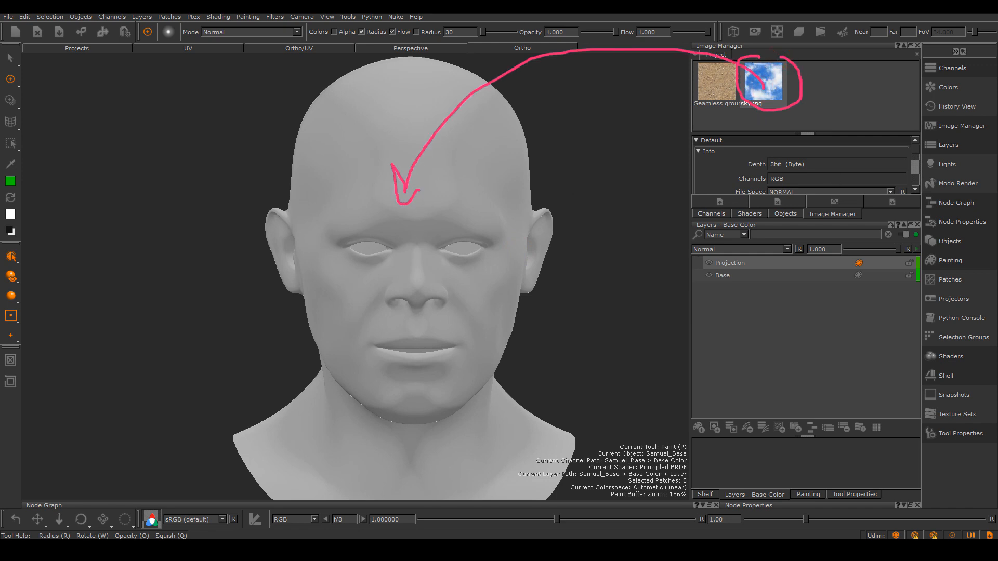
pyautogui.moveTo(762, 83)
pyautogui.mouseDown()
pyautogui.moveTo(416, 159)
pyautogui.moveTo(407, 229)
pyautogui.mouseUp()
# Step: Examine how the head's position relates to the overlaid sky image while moving and turning the head behind it
pyautogui.keyDown('alt'); pyautogui.moveTo(510, 249); pyautogui.dragTo(475, 246, button='middle'); pyautogui.keyUp('alt')
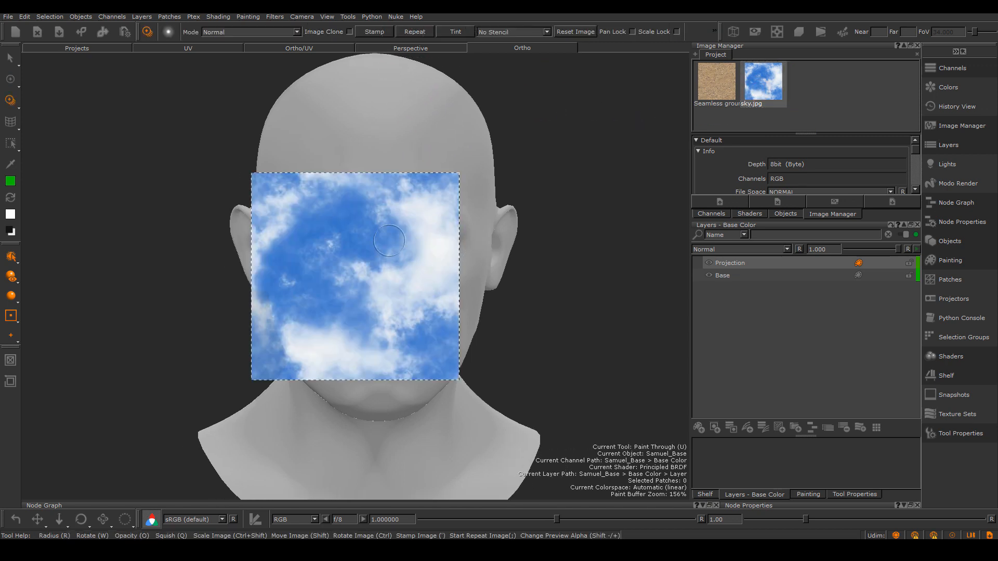
pyautogui.keyDown('alt'); pyautogui.moveTo(415, 295); pyautogui.dragTo(449, 305, button='middle'); pyautogui.keyUp('alt')
pyautogui.moveTo(515, 296)
pyautogui.keyDown('alt'); pyautogui.mouseDown(button='middle')
pyautogui.moveTo(530, 292)
pyautogui.moveTo(519, 287)
pyautogui.mouseUp(button='middle'); pyautogui.keyUp('alt')
pyautogui.keyDown('alt'); pyautogui.moveTo(584, 305); pyautogui.dragTo(626, 312, button='middle'); pyautogui.keyUp('alt')
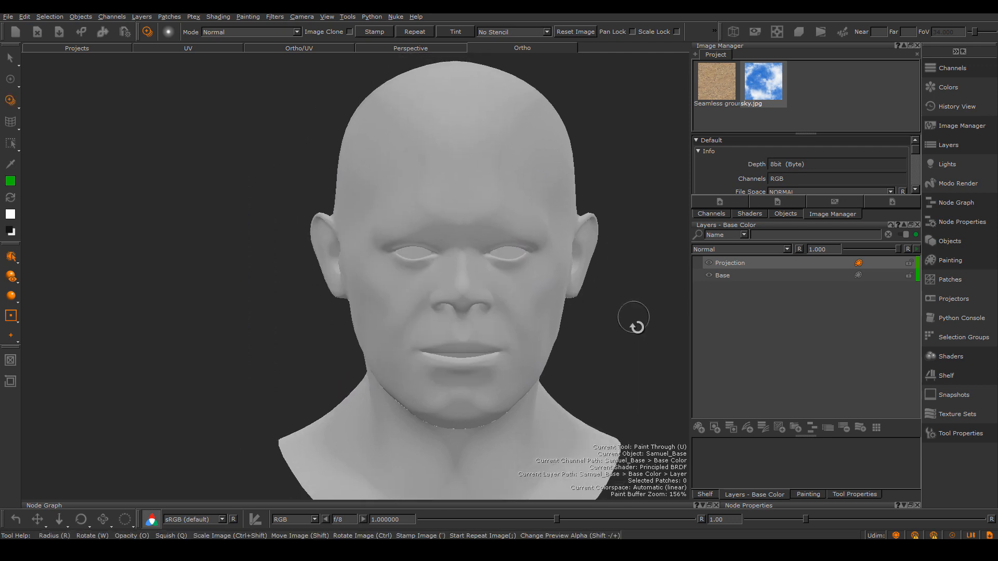
pyautogui.moveTo(635, 320)
pyautogui.keyDown('alt'); pyautogui.mouseDown()
pyautogui.moveTo(635, 334)
pyautogui.moveTo(474, 291)
pyautogui.moveTo(540, 290)
pyautogui.moveTo(526, 294)
pyautogui.mouseUp(); pyautogui.keyUp('alt')
pyautogui.moveTo(526, 295)
pyautogui.keyDown('alt'); pyautogui.mouseDown(button='middle')
pyautogui.moveTo(542, 285)
pyautogui.moveTo(537, 297)
pyautogui.mouseUp(button='middle'); pyautogui.keyUp('alt')
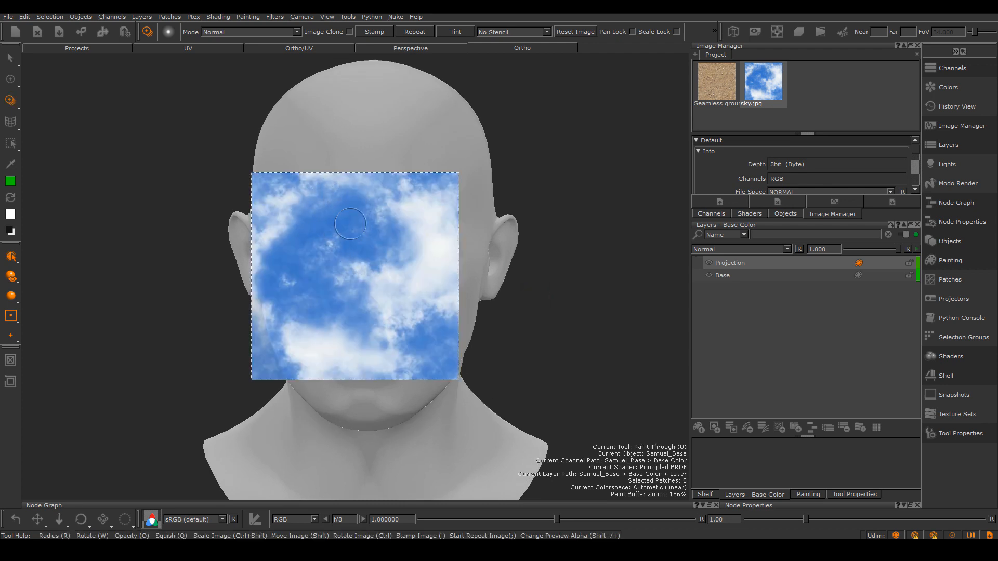
pyautogui.keyDown('alt'); pyautogui.moveTo(349, 224); pyautogui.dragTo(358, 229, button='middle'); pyautogui.keyUp('alt')
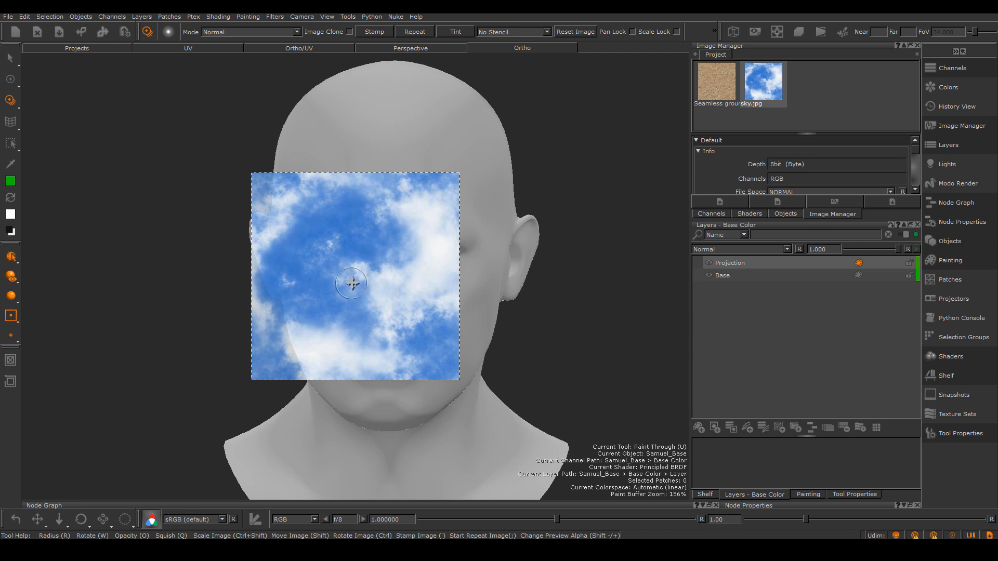
# Step: Reposition, enlarge and rotate the sky image so it covers the face from forehead to chin and both ears
pyautogui.moveTo(355, 290)
pyautogui.keyDown('shift'); pyautogui.mouseDown()
pyautogui.moveTo(410, 217)
pyautogui.moveTo(334, 252)
pyautogui.moveTo(426, 250)
pyautogui.moveTo(404, 208)
pyautogui.moveTo(341, 220)
pyautogui.moveTo(468, 260)
pyautogui.moveTo(367, 235)
pyautogui.moveTo(437, 285)
pyautogui.moveTo(413, 235)
pyautogui.moveTo(421, 255)
pyautogui.moveTo(387, 228)
pyautogui.moveTo(418, 286)
pyautogui.moveTo(384, 206)
pyautogui.moveTo(393, 230)
pyautogui.moveTo(382, 245)
pyautogui.mouseUp(); pyautogui.keyUp('shift')
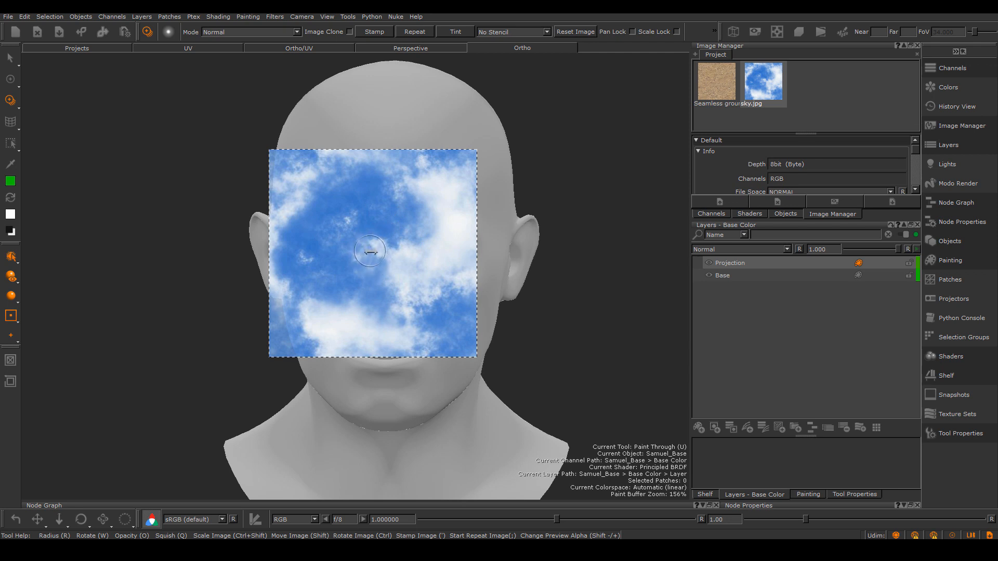
pyautogui.keyDown('ctrl'); pyautogui.keyDown('shift'); pyautogui.moveTo(373, 238); pyautogui.dragTo(407, 364); pyautogui.keyUp('shift'); pyautogui.keyUp('ctrl')
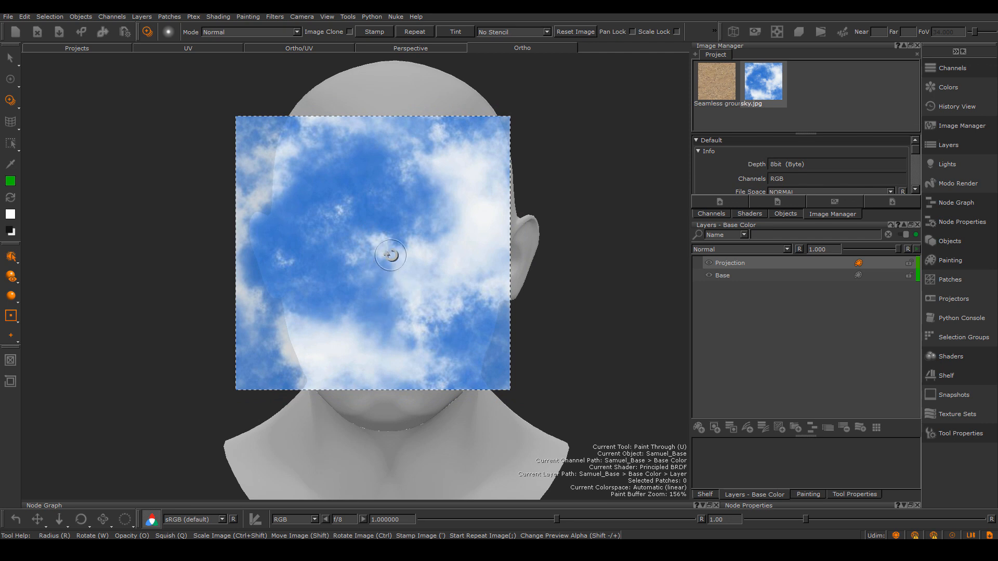
pyautogui.moveTo(390, 255)
pyautogui.keyDown('ctrl'); pyautogui.mouseDown()
pyautogui.moveTo(403, 268)
pyautogui.moveTo(399, 251)
pyautogui.moveTo(406, 257)
pyautogui.mouseUp(); pyautogui.keyUp('ctrl')
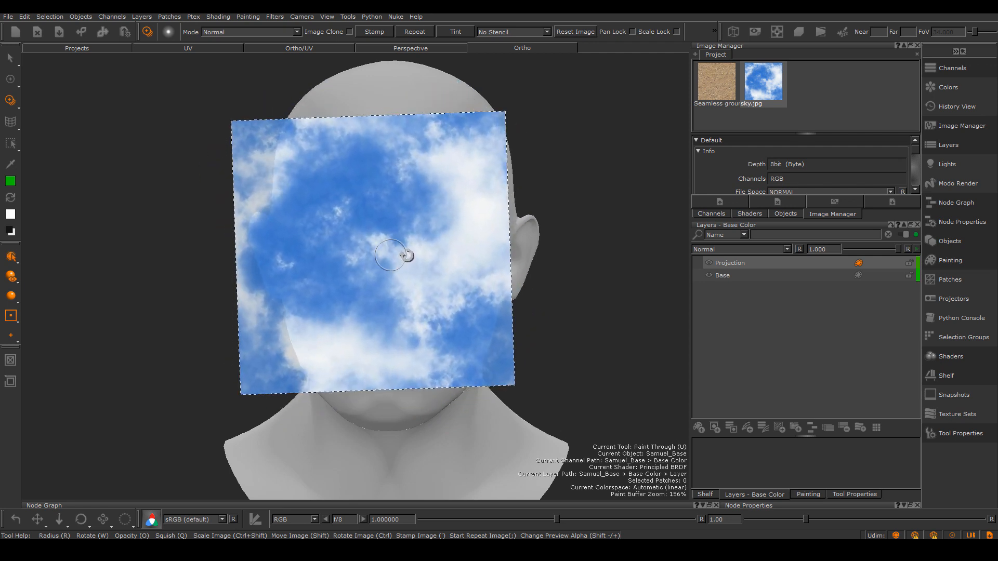
pyautogui.keyDown('shift'); pyautogui.moveTo(356, 263); pyautogui.dragTo(327, 283); pyautogui.keyUp('shift')
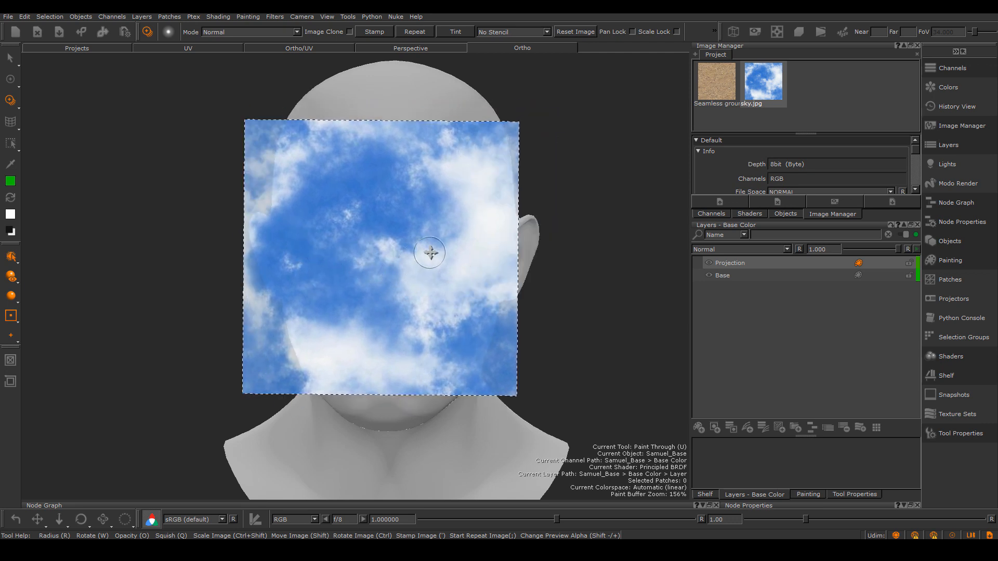
pyautogui.moveTo(430, 252)
pyautogui.keyDown('shift'); pyautogui.mouseDown()
pyautogui.moveTo(400, 255)
pyautogui.moveTo(460, 266)
pyautogui.moveTo(435, 274)
pyautogui.moveTo(438, 288)
pyautogui.moveTo(416, 260)
pyautogui.moveTo(432, 257)
pyautogui.moveTo(391, 243)
pyautogui.moveTo(427, 334)
pyautogui.moveTo(504, 468)
pyautogui.moveTo(436, 353)
pyautogui.moveTo(517, 482)
pyautogui.moveTo(430, 329)
pyautogui.moveTo(443, 379)
pyautogui.moveTo(429, 356)
pyautogui.mouseUp(); pyautogui.keyUp('shift')
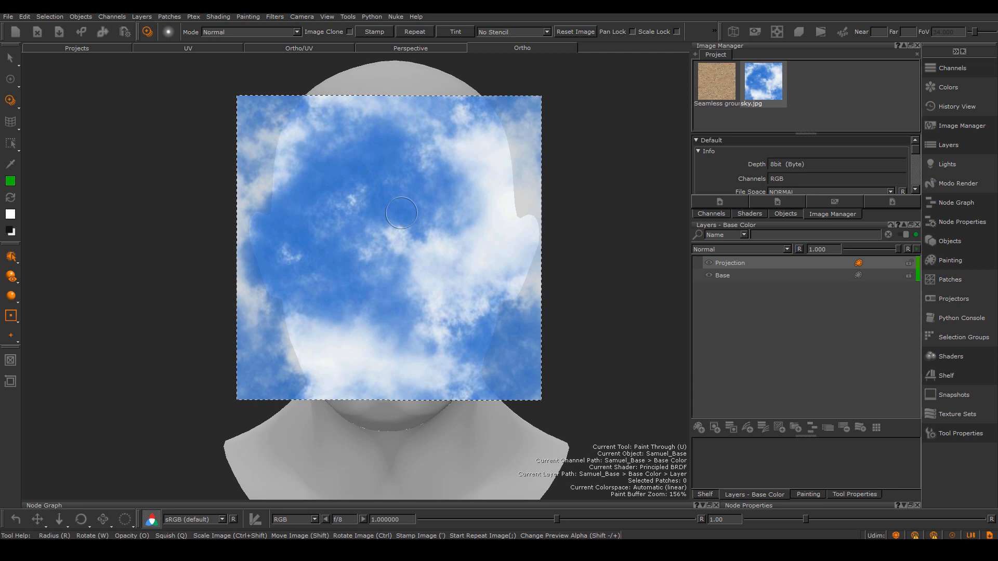
# Step: Lower the sky image's preview alpha until the facial features can be made out through it
pyautogui.hotkey('shift', '-')
pyautogui.hotkey('shift', '-')
pyautogui.hotkey('shift', '-')
pyautogui.hotkey('shift', '-')
pyautogui.hotkey('shift', '-')
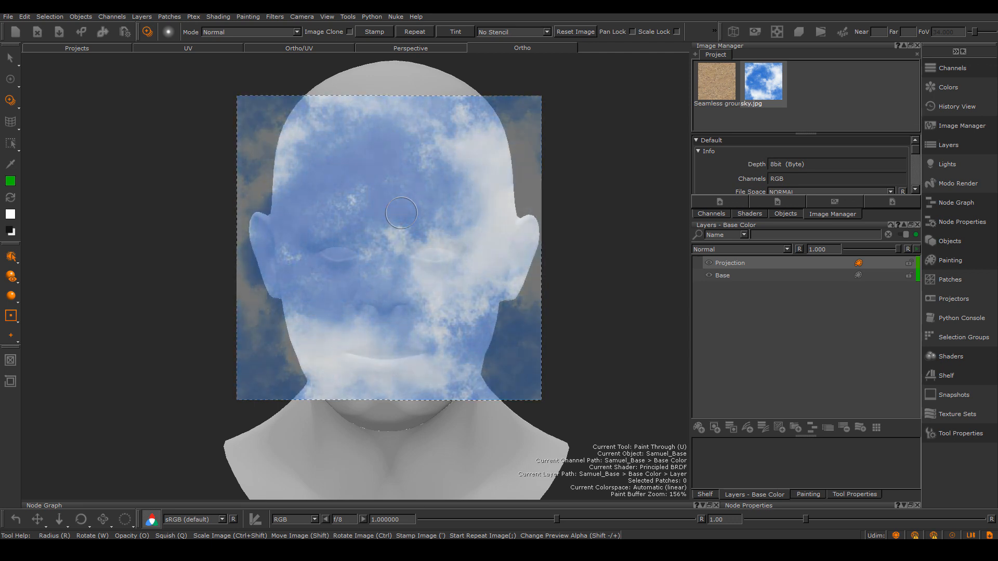
# Step: Adjust the sky image's preview alpha so the facial features show through, and shrink the image to fit between the ears
pyautogui.hotkey('shift', '-')
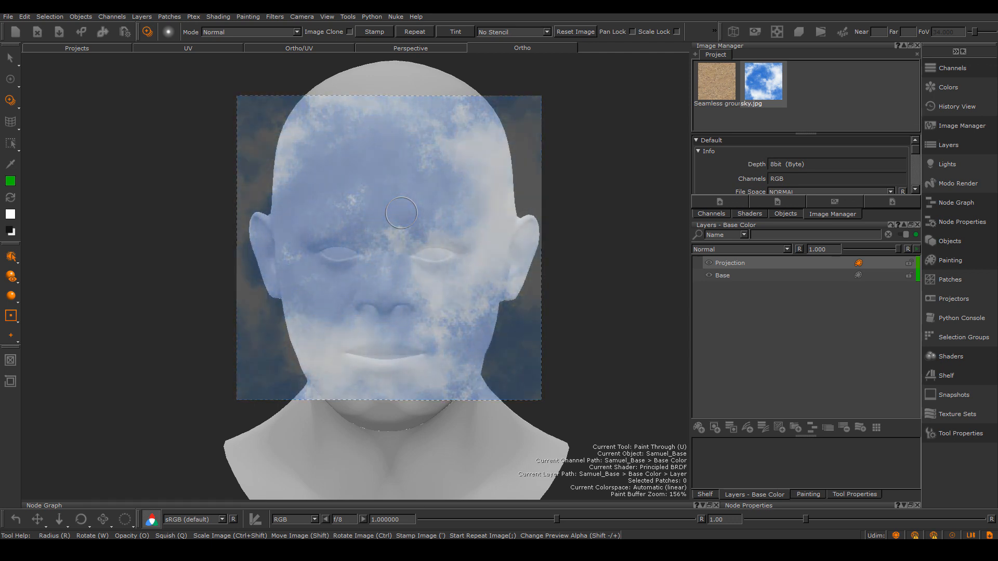
pyautogui.hotkey('shift', '+')
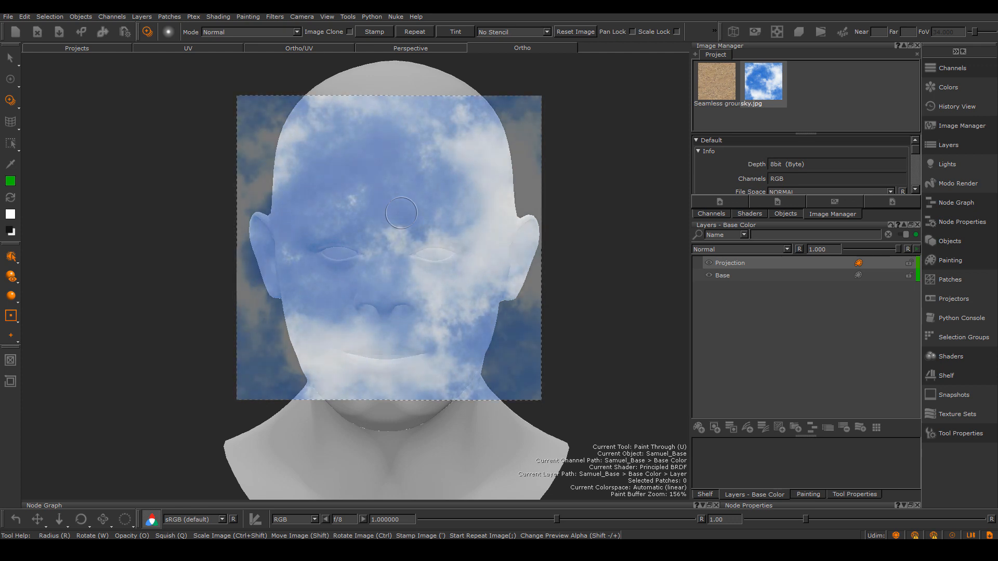
pyautogui.hotkey('shift', '+')
pyautogui.hotkey('shift', '+')
pyautogui.hotkey('shift', '+')
pyautogui.hotkey('shift', '-')
pyautogui.hotkey('shift', '-')
pyautogui.hotkey('shift', '-')
pyautogui.hotkey('shift', '-')
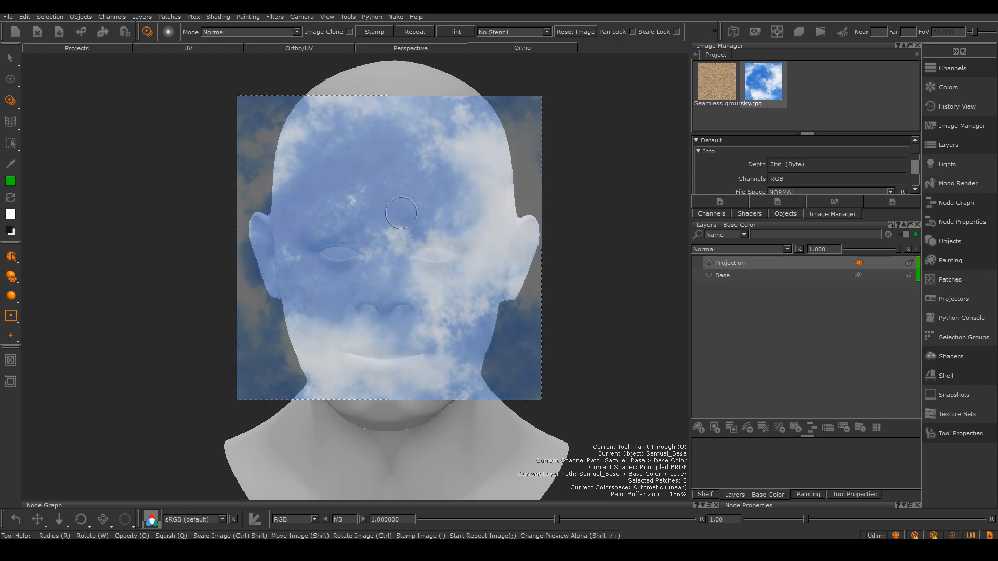
pyautogui.hotkey('shift', '-')
pyautogui.hotkey('shift', '-')
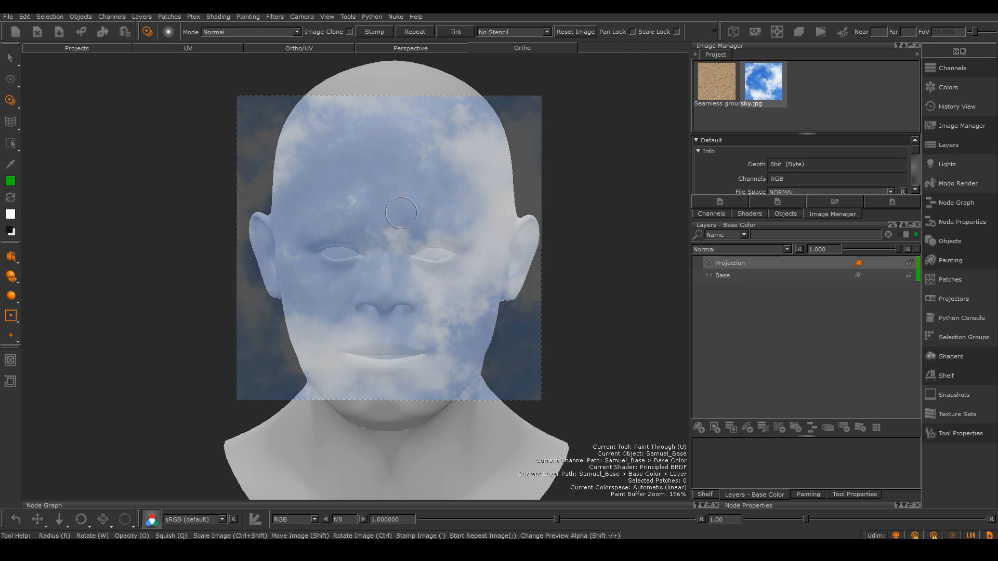
pyautogui.hotkey('shift', '+')
pyautogui.hotkey('shift', '+')
pyautogui.hotkey('shift', '+')
pyautogui.hotkey('shift', '+')
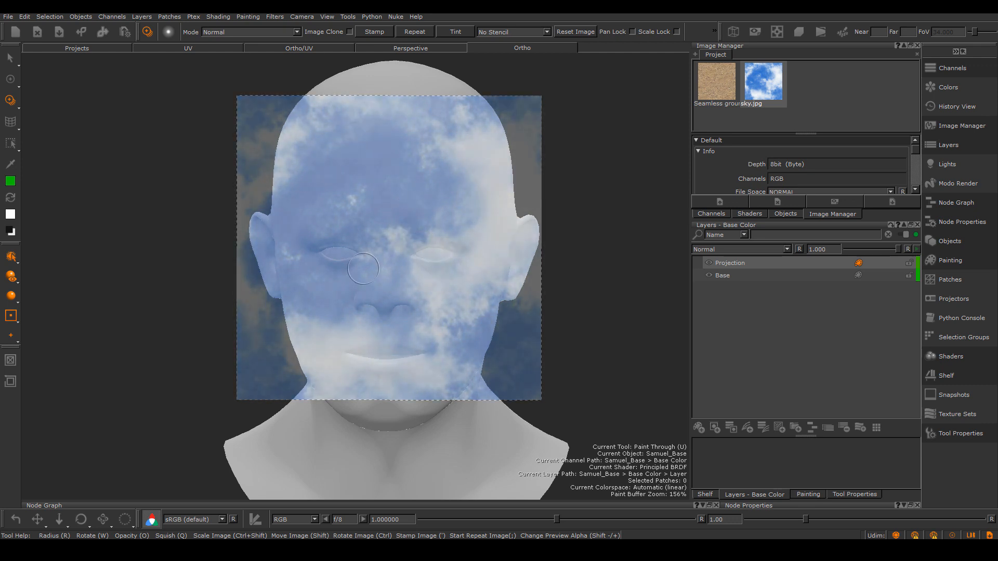
pyautogui.keyDown('ctrl'); pyautogui.keyDown('shift'); pyautogui.moveTo(414, 278); pyautogui.dragTo(385, 273); pyautogui.keyUp('shift'); pyautogui.keyUp('ctrl')
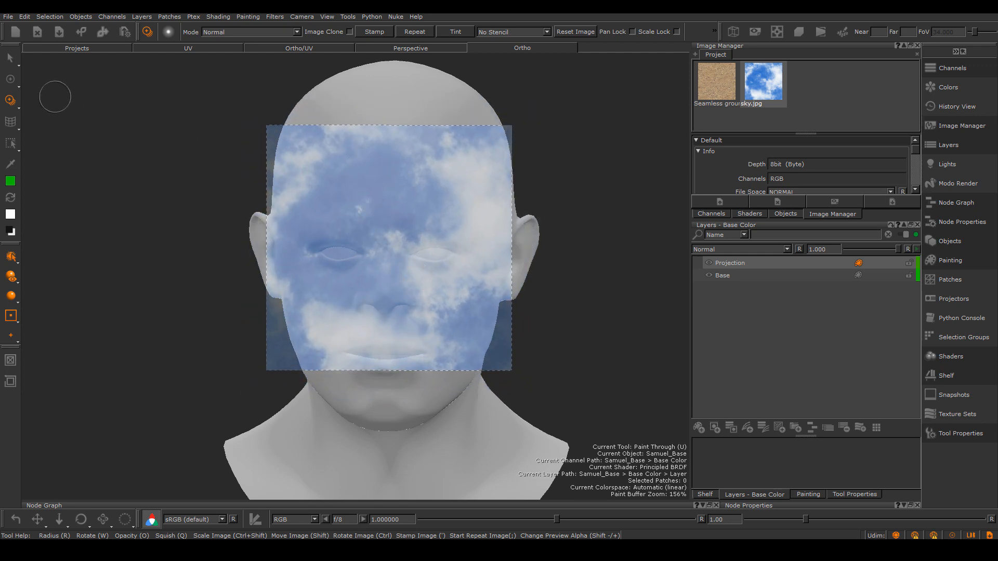
# Step: Paint the sky image across the front of the face with Paint Through and bake it onto the Projection layer
pyautogui.click(15, 104)
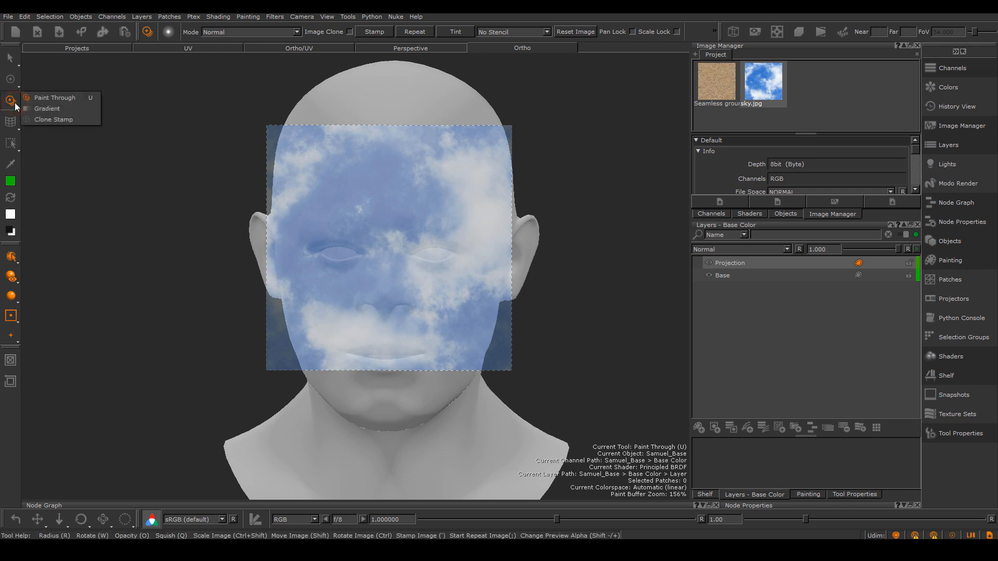
pyautogui.click(66, 99)
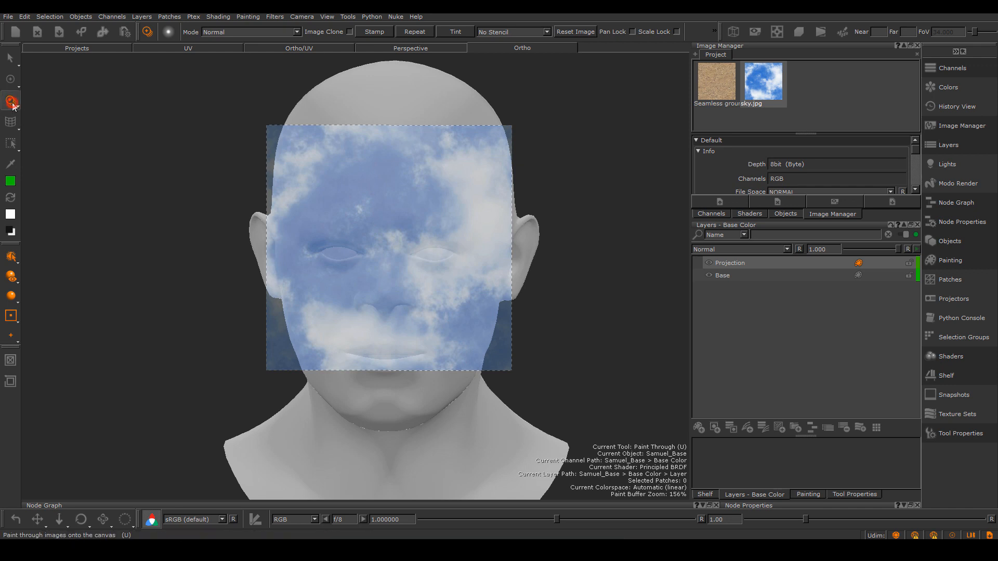
pyautogui.click(14, 106)
pyautogui.click(36, 97)
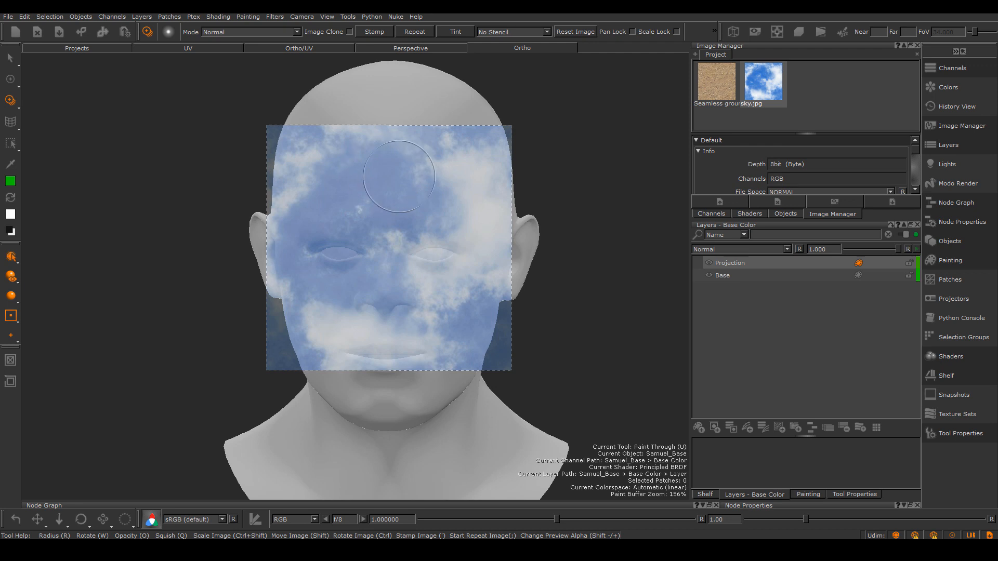
pyautogui.moveTo(399, 177)
pyautogui.mouseDown()
pyautogui.moveTo(345, 174)
pyautogui.moveTo(446, 195)
pyautogui.moveTo(299, 197)
pyautogui.moveTo(384, 258)
pyautogui.moveTo(396, 190)
pyautogui.moveTo(297, 234)
pyautogui.moveTo(333, 311)
pyautogui.moveTo(437, 291)
pyautogui.moveTo(460, 261)
pyautogui.moveTo(327, 341)
pyautogui.moveTo(446, 333)
pyautogui.moveTo(442, 172)
pyautogui.moveTo(453, 363)
pyautogui.mouseUp()
pyautogui.press('b')
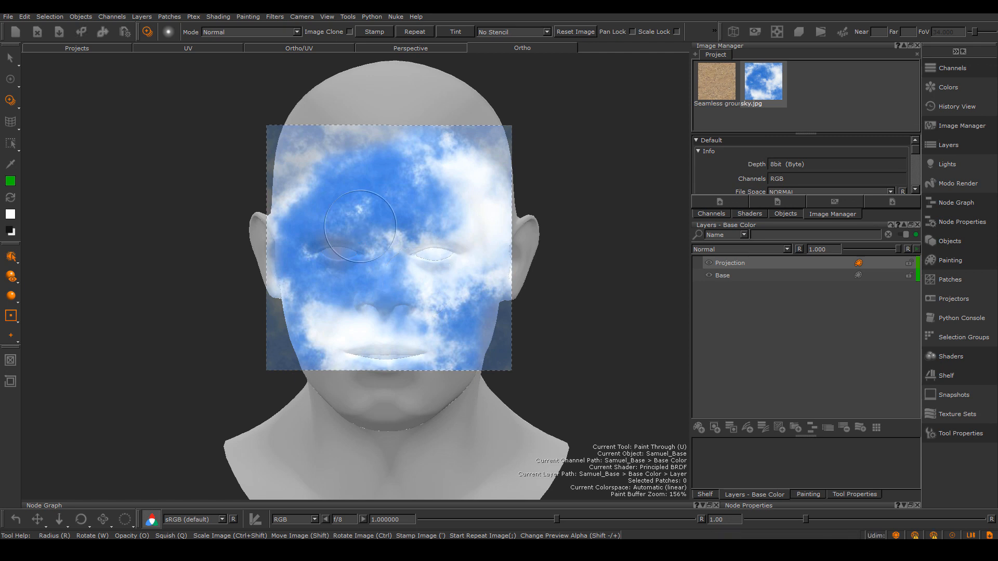
# Step: Examine the projected sky on the face while turning the head to a three-quarter view behind the image overlay
pyautogui.moveTo(270, 223)
pyautogui.mouseDown(button='middle')
pyautogui.moveTo(357, 294)
pyautogui.moveTo(519, 328)
pyautogui.moveTo(512, 339)
pyautogui.moveTo(454, 332)
pyautogui.mouseUp(button='middle')
pyautogui.moveTo(454, 332)
pyautogui.keyDown('alt'); pyautogui.mouseDown()
pyautogui.moveTo(405, 316)
pyautogui.moveTo(439, 340)
pyautogui.mouseUp(); pyautogui.keyUp('alt')
pyautogui.keyDown('alt'); pyautogui.moveTo(440, 340); pyautogui.dragTo(516, 370, button='middle'); pyautogui.keyUp('alt')
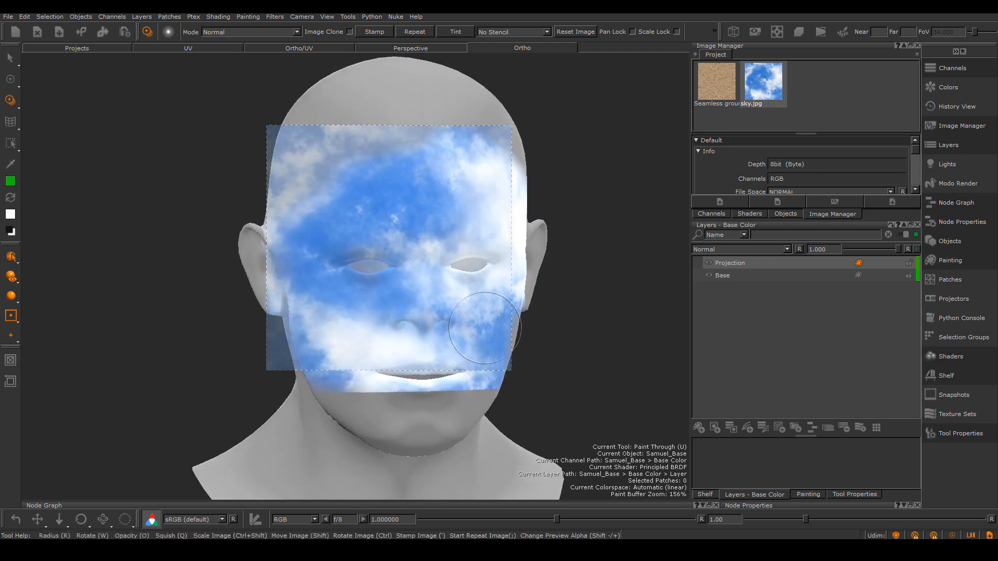
pyautogui.keyDown('alt'); pyautogui.moveTo(488, 301); pyautogui.dragTo(455, 294, button='right'); pyautogui.keyUp('alt')
pyautogui.keyDown('alt'); pyautogui.moveTo(455, 294); pyautogui.dragTo(463, 326, button='middle'); pyautogui.keyUp('alt')
pyautogui.keyDown('alt'); pyautogui.moveTo(463, 325); pyautogui.dragTo(486, 322); pyautogui.keyUp('alt')
pyautogui.keyDown('alt'); pyautogui.moveTo(381, 247); pyautogui.dragTo(403, 280); pyautogui.keyUp('alt')
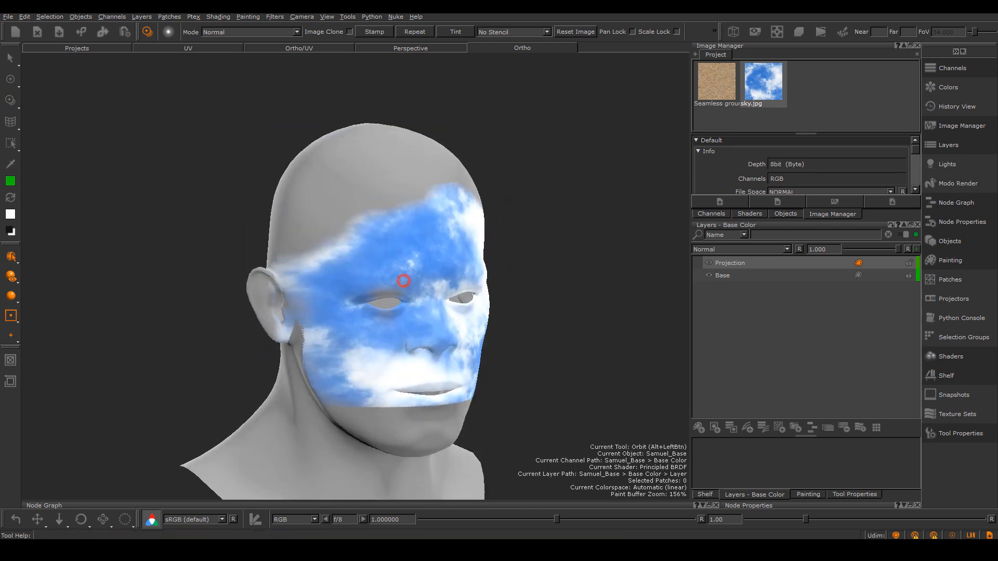
pyautogui.keyDown('alt'); pyautogui.moveTo(384, 240); pyautogui.dragTo(403, 238); pyautogui.keyUp('alt')
pyautogui.keyDown('alt'); pyautogui.moveTo(389, 240); pyautogui.dragTo(463, 256, button='middle'); pyautogui.keyUp('alt')
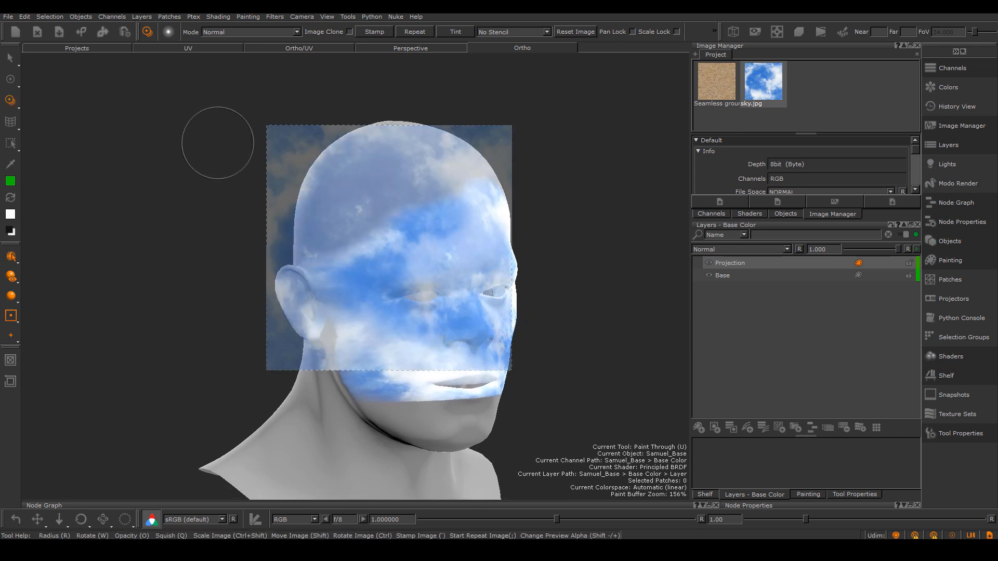
# Step: Switch to the Select tool to hide the sky overlay and turn the head to show its right side
pyautogui.click(9, 60)
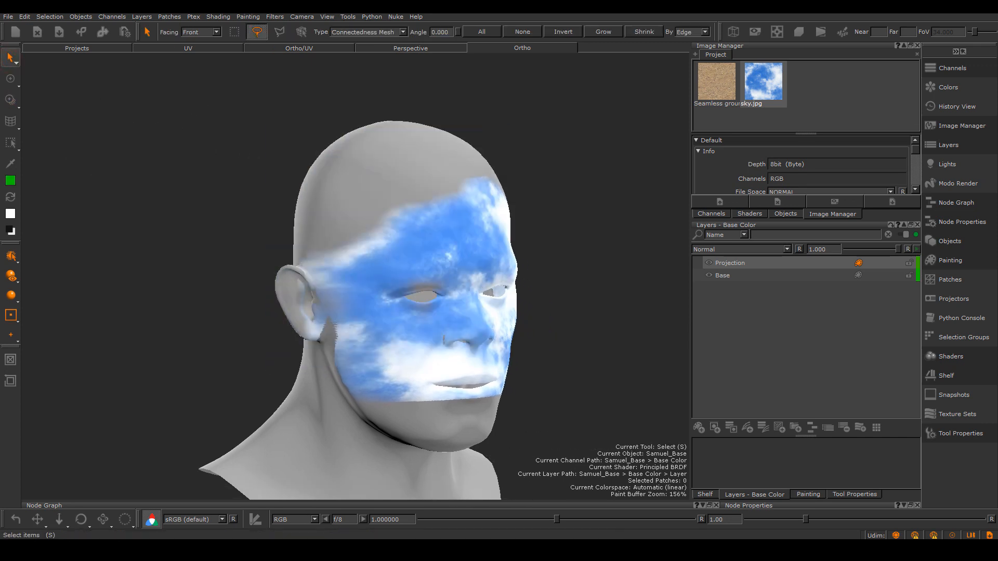
pyautogui.click(13, 59)
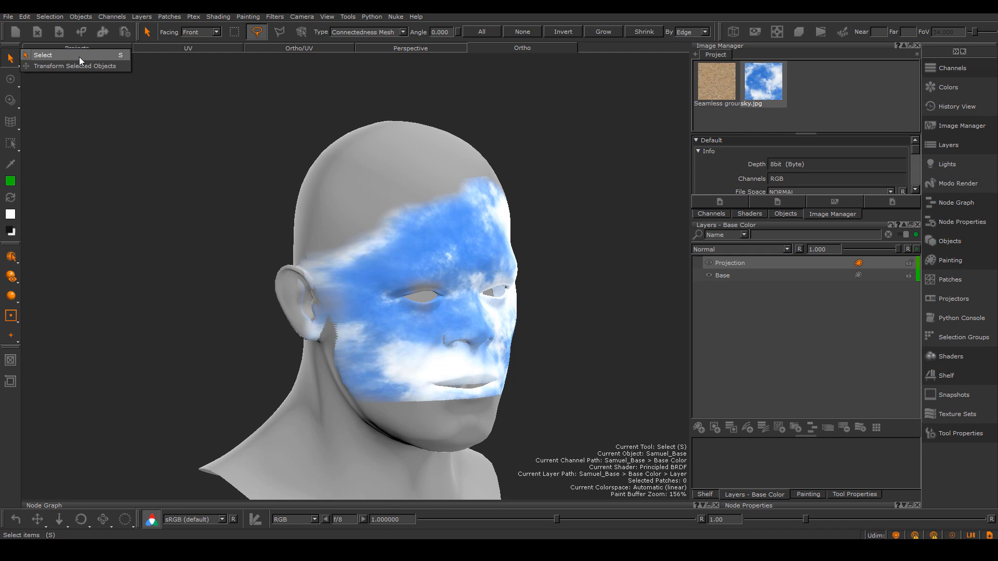
pyautogui.click(5, 65)
pyautogui.keyDown('alt'); pyautogui.moveTo(331, 241); pyautogui.dragTo(303, 221, button='middle'); pyautogui.keyUp('alt')
pyautogui.keyDown('alt'); pyautogui.moveTo(309, 230); pyautogui.dragTo(399, 260, button='right'); pyautogui.keyUp('alt')
pyautogui.keyDown('alt'); pyautogui.moveTo(399, 260); pyautogui.dragTo(410, 260); pyautogui.keyUp('alt')
pyautogui.keyDown('alt'); pyautogui.moveTo(431, 287); pyautogui.dragTo(409, 282, button='right'); pyautogui.keyUp('alt')
pyautogui.keyDown('alt'); pyautogui.moveTo(399, 284); pyautogui.dragTo(414, 286); pyautogui.keyUp('alt')
pyautogui.moveTo(390, 283)
pyautogui.keyDown('alt'); pyautogui.mouseDown(button='middle')
pyautogui.moveTo(378, 270)
pyautogui.moveTo(400, 280)
pyautogui.mouseUp(button='middle'); pyautogui.keyUp('alt')
pyautogui.keyDown('alt'); pyautogui.moveTo(375, 276); pyautogui.dragTo(383, 282, button='right'); pyautogui.keyUp('alt')
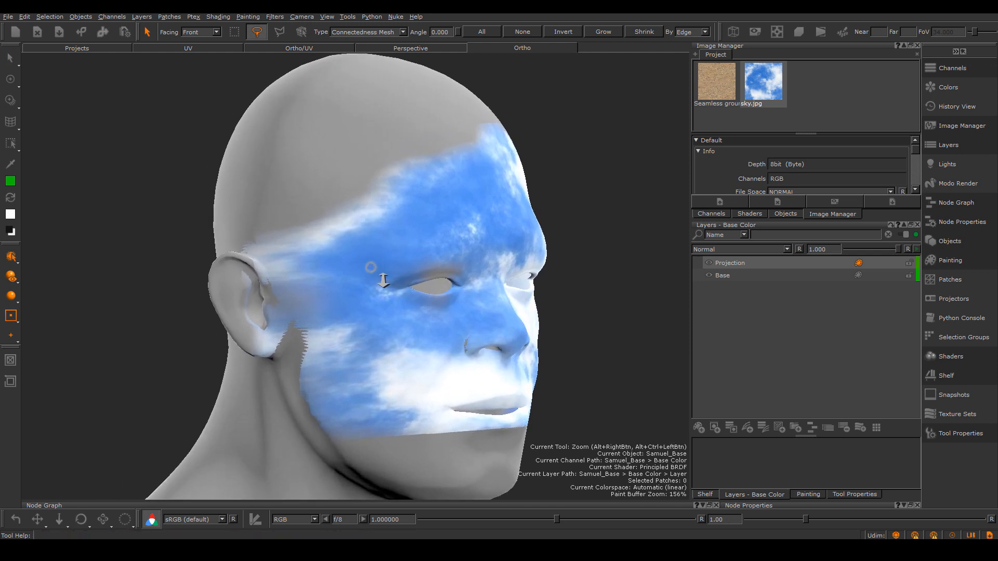
pyautogui.moveTo(366, 272)
pyautogui.keyDown('alt'); pyautogui.mouseDown()
pyautogui.moveTo(383, 274)
pyautogui.moveTo(379, 263)
pyautogui.mouseUp(); pyautogui.keyUp('alt')
pyautogui.keyDown('alt'); pyautogui.moveTo(384, 270); pyautogui.dragTo(376, 270, button='right'); pyautogui.keyUp('alt')
pyautogui.keyDown('alt'); pyautogui.moveTo(363, 265); pyautogui.dragTo(375, 261, button='middle'); pyautogui.keyUp('alt')
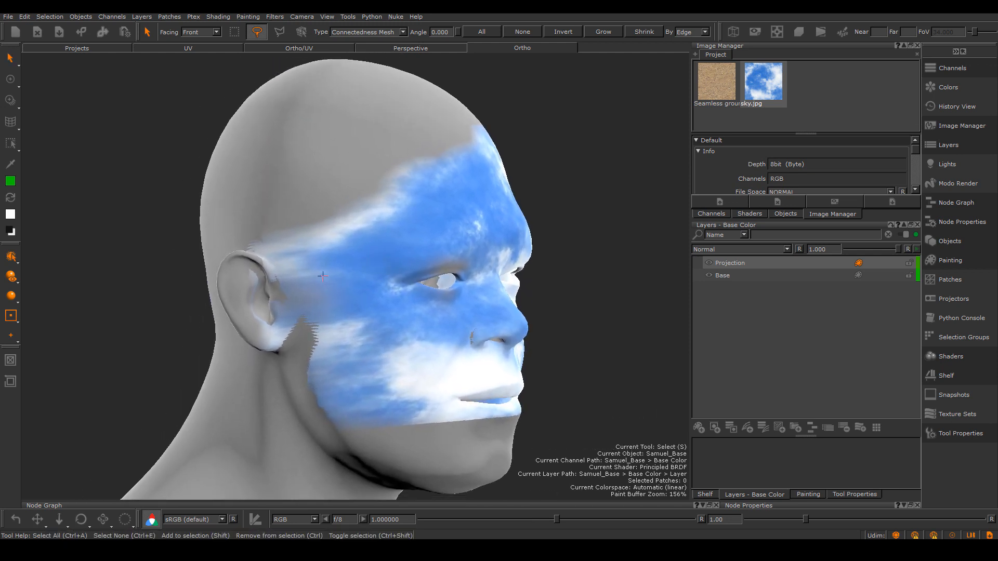
# Step: Paint the sky image with Paint Through over the right temple, cheek and jaw, covering the stretched areas in front of the ear
pyautogui.press('u')
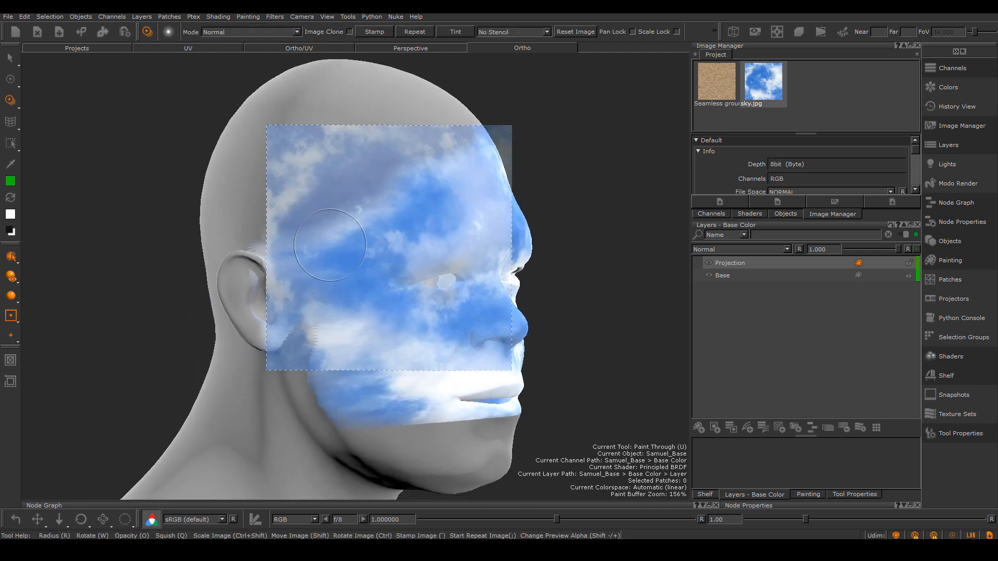
pyautogui.click(10, 100)
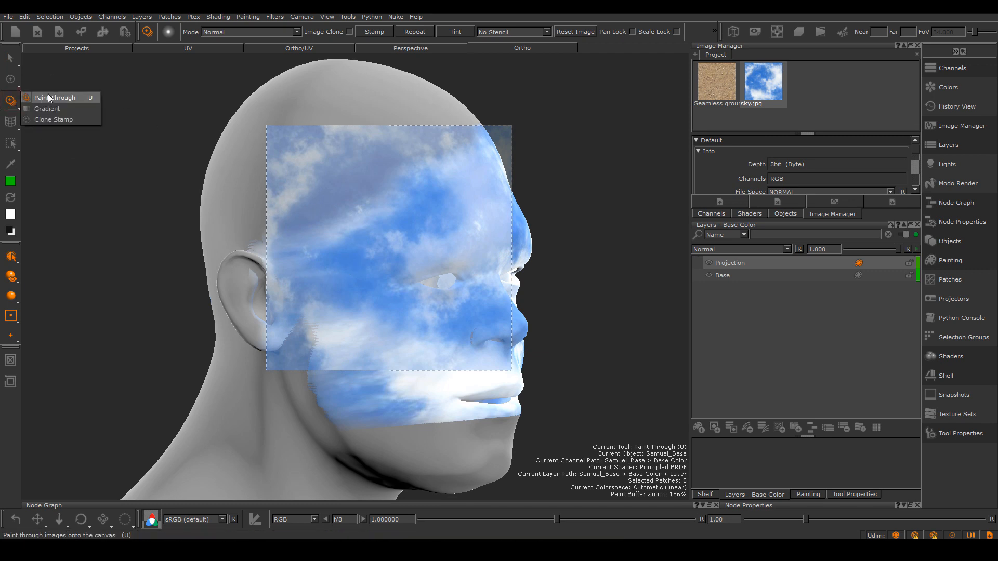
pyautogui.click(79, 98)
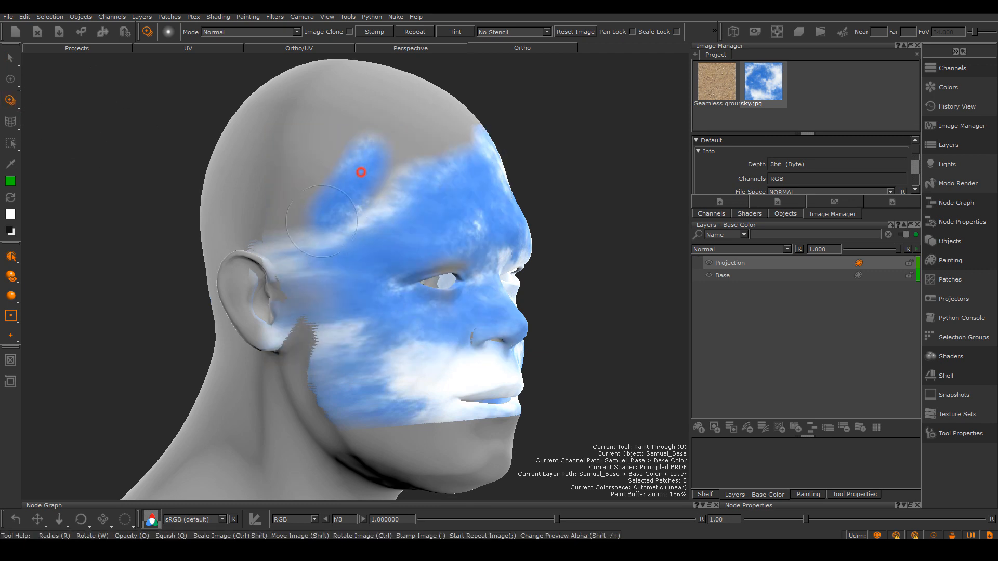
pyautogui.moveTo(367, 227)
pyautogui.mouseDown()
pyautogui.moveTo(333, 289)
pyautogui.moveTo(313, 243)
pyautogui.moveTo(347, 304)
pyautogui.moveTo(381, 283)
pyautogui.mouseUp()
pyautogui.moveTo(358, 309)
pyautogui.mouseDown(button='middle')
pyautogui.moveTo(385, 246)
pyautogui.moveTo(387, 270)
pyautogui.moveTo(378, 251)
pyautogui.mouseUp(button='middle')
pyautogui.moveTo(372, 276)
pyautogui.mouseDown()
pyautogui.moveTo(349, 255)
pyautogui.moveTo(401, 306)
pyautogui.moveTo(416, 291)
pyautogui.moveTo(411, 260)
pyautogui.moveTo(385, 228)
pyautogui.moveTo(382, 267)
pyautogui.mouseUp()
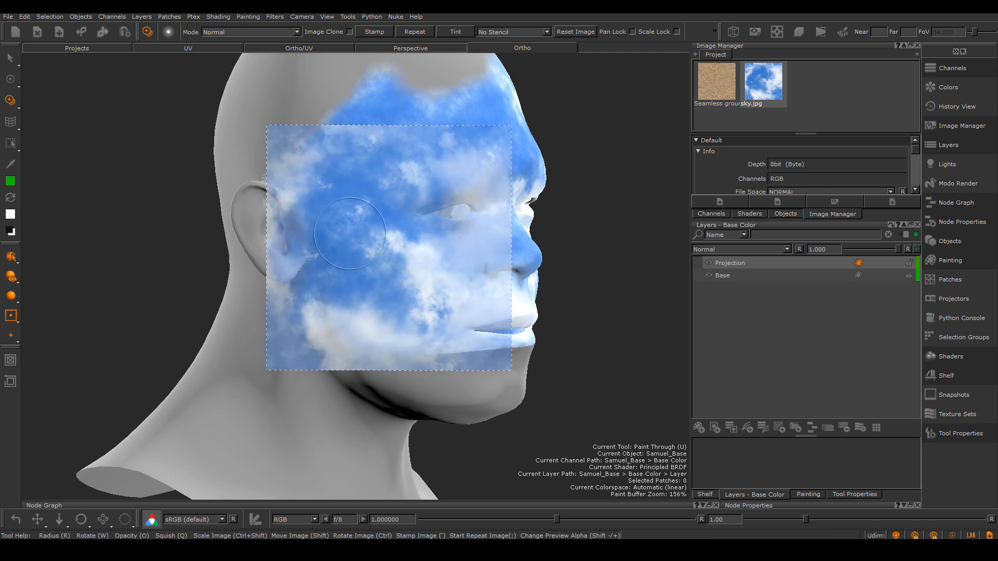
pyautogui.keyDown('alt'); pyautogui.moveTo(400, 234); pyautogui.dragTo(400, 256, button='middle'); pyautogui.keyUp('alt')
pyautogui.keyDown('alt'); pyautogui.moveTo(364, 174); pyautogui.dragTo(357, 200, button='middle'); pyautogui.keyUp('alt')
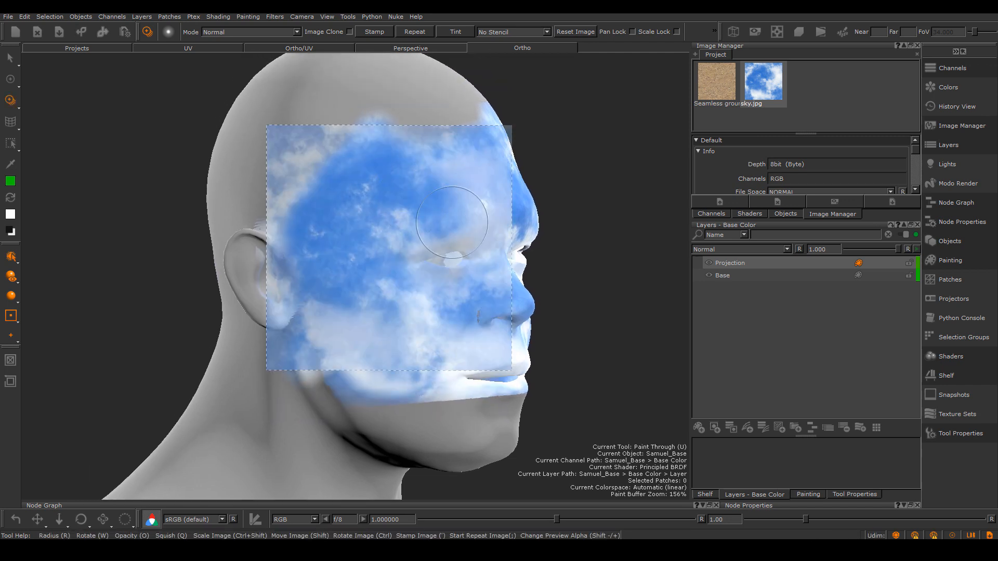
pyautogui.keyDown('alt'); pyautogui.moveTo(415, 258); pyautogui.dragTo(417, 261); pyautogui.keyUp('alt')
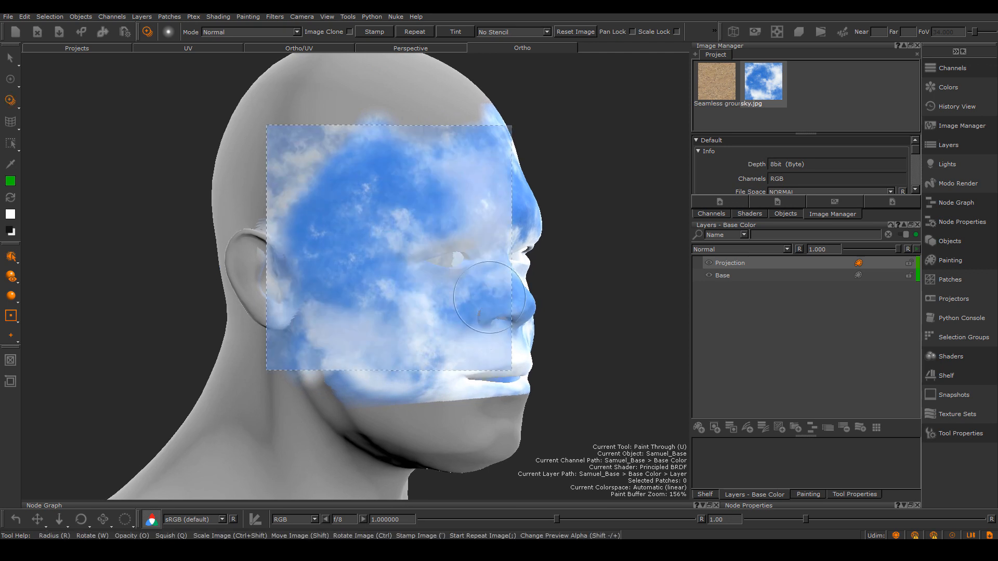
# Step: Paint the sky image with Paint Through over the left temple and cheek and down to the jaw in front of the ear
pyautogui.press('s')
pyautogui.keyDown('alt'); pyautogui.moveTo(488, 309); pyautogui.dragTo(382, 311); pyautogui.keyUp('alt')
pyautogui.keyDown('alt'); pyautogui.moveTo(416, 318); pyautogui.dragTo(376, 322, button='right'); pyautogui.keyUp('alt')
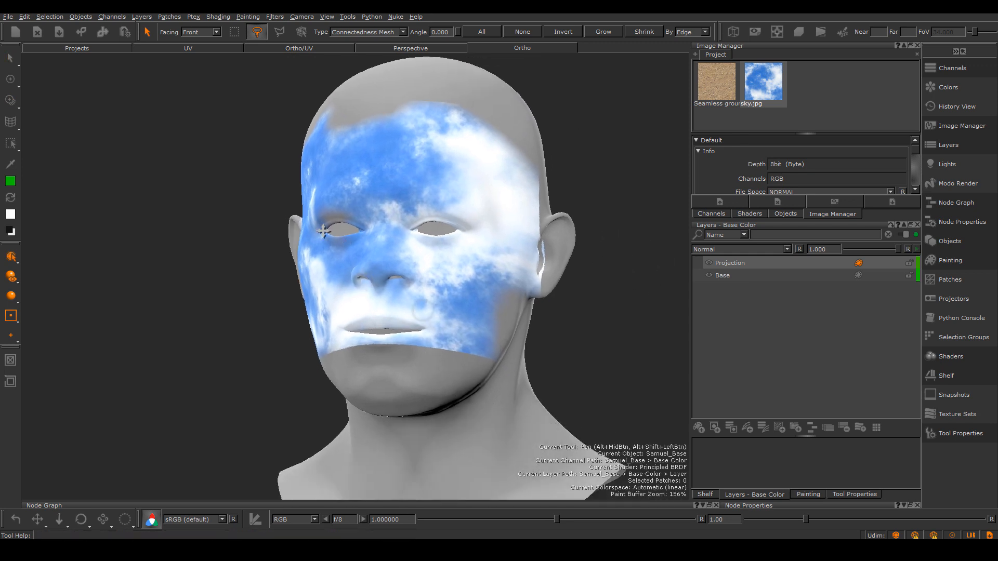
pyautogui.keyDown('alt'); pyautogui.moveTo(493, 319); pyautogui.dragTo(401, 323); pyautogui.keyUp('alt')
pyautogui.keyDown('alt'); pyautogui.moveTo(368, 338); pyautogui.dragTo(444, 316, button='right'); pyautogui.keyUp('alt')
pyautogui.keyDown('alt'); pyautogui.moveTo(444, 316); pyautogui.dragTo(420, 320, button='middle'); pyautogui.keyUp('alt')
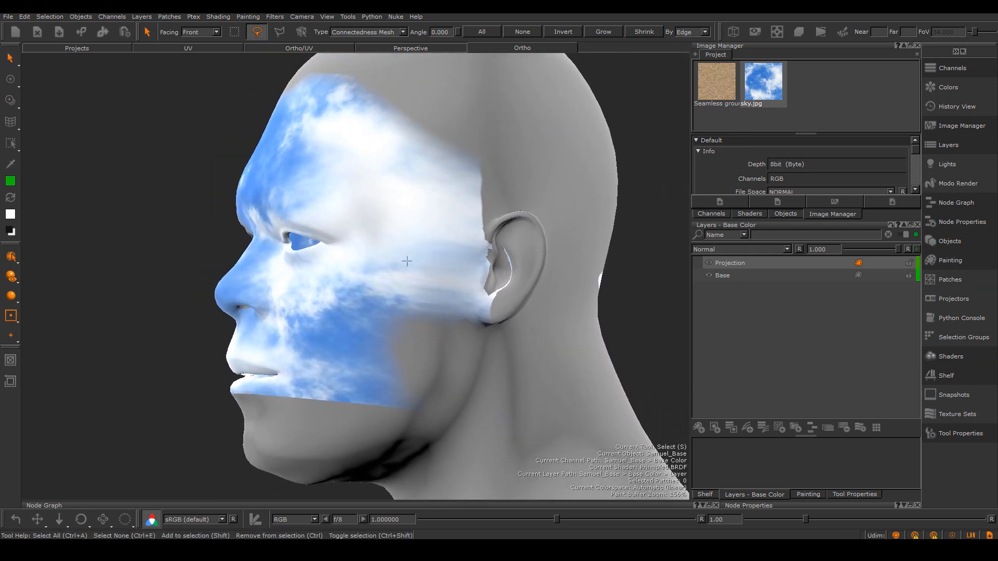
pyautogui.keyDown('alt'); pyautogui.moveTo(450, 288); pyautogui.dragTo(440, 292, button='right'); pyautogui.keyUp('alt')
pyautogui.keyDown('alt'); pyautogui.moveTo(440, 292); pyautogui.dragTo(418, 298, button='middle'); pyautogui.keyUp('alt')
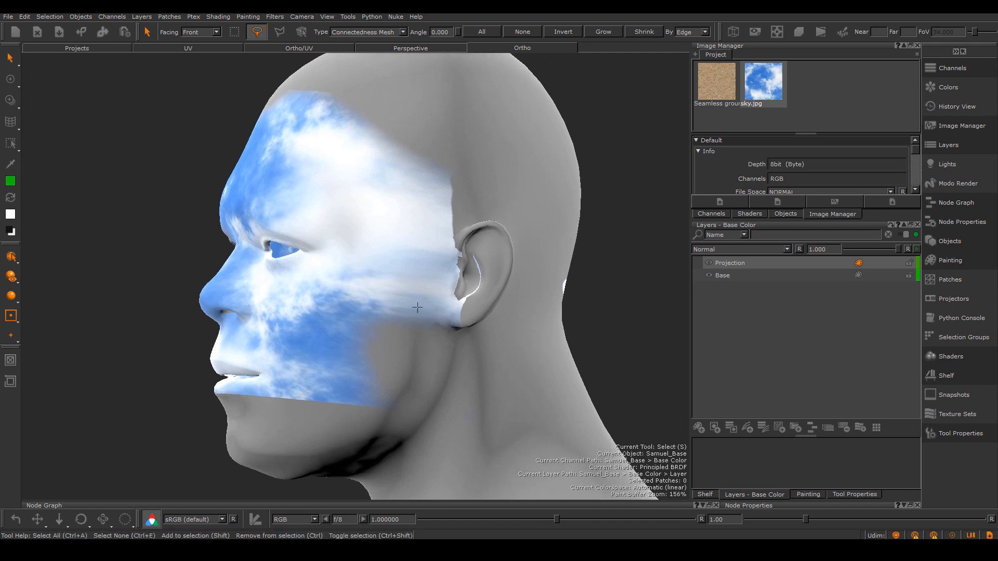
pyautogui.press('u')
pyautogui.moveTo(404, 204)
pyautogui.mouseDown()
pyautogui.moveTo(371, 291)
pyautogui.moveTo(438, 198)
pyautogui.moveTo(354, 270)
pyautogui.moveTo(399, 303)
pyautogui.mouseUp()
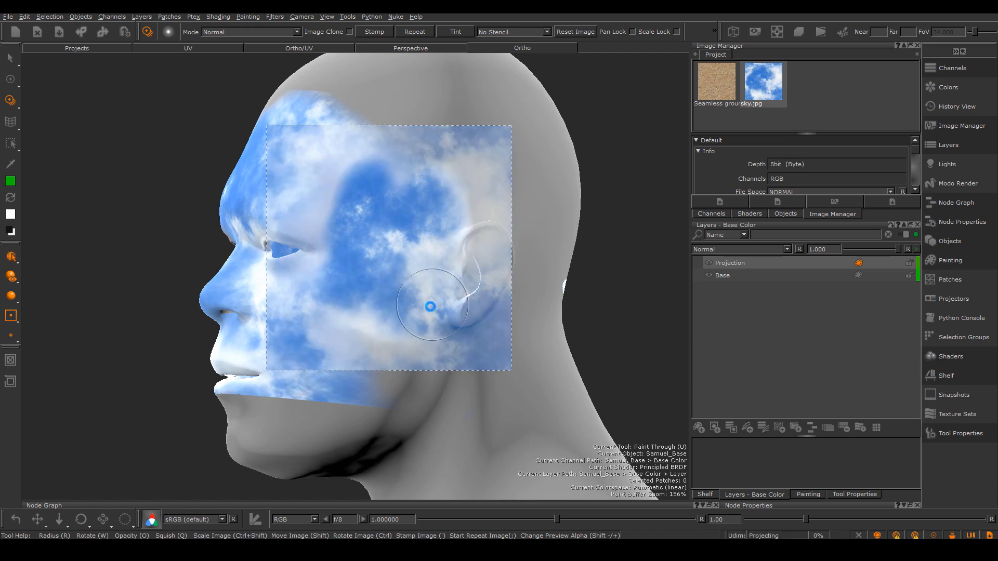
pyautogui.moveTo(432, 304); pyautogui.dragTo(393, 286, button='middle')
pyautogui.moveTo(392, 287)
pyautogui.mouseDown()
pyautogui.moveTo(370, 297)
pyautogui.moveTo(391, 307)
pyautogui.moveTo(417, 271)
pyautogui.mouseUp()
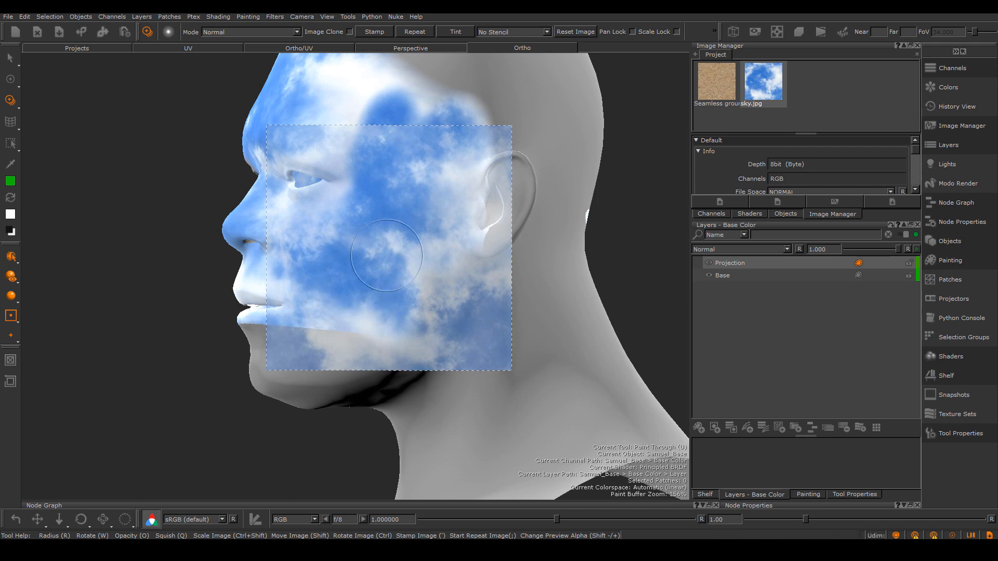
# Step: Examine the projected sky from the front and the three-quarter view with the image overlay hidden by the Select tool
pyautogui.press('s')
pyautogui.moveTo(326, 307); pyautogui.dragTo(459, 304, button='middle')
pyautogui.keyDown('alt'); pyautogui.moveTo(460, 304); pyautogui.dragTo(390, 281, button='right'); pyautogui.keyUp('alt')
pyautogui.keyDown('alt'); pyautogui.moveTo(390, 281); pyautogui.dragTo(458, 325, button='middle'); pyautogui.keyUp('alt')
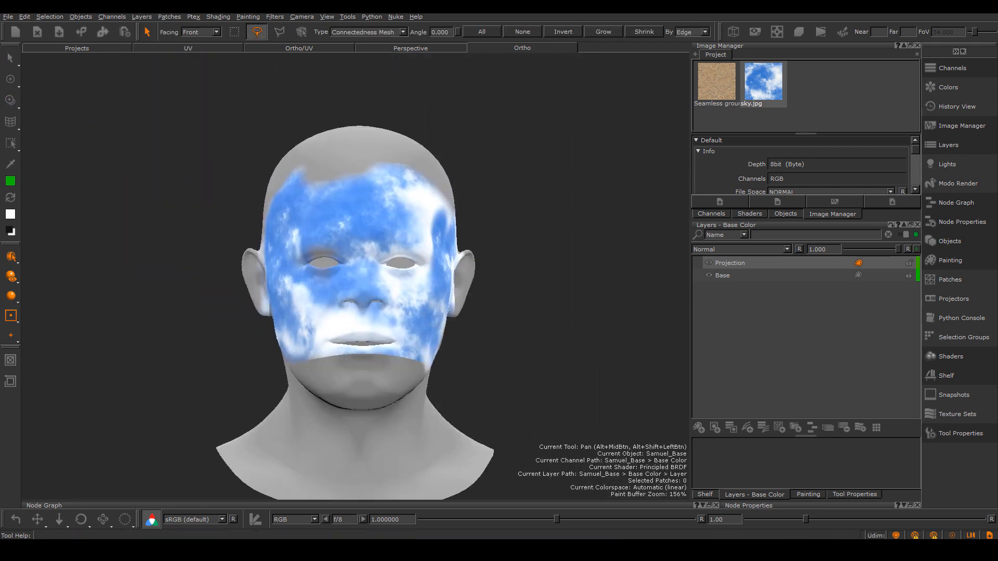
pyautogui.keyDown('alt'); pyautogui.moveTo(461, 325); pyautogui.dragTo(463, 338); pyautogui.keyUp('alt')
pyautogui.keyDown('alt'); pyautogui.moveTo(463, 338); pyautogui.dragTo(483, 309, button='right'); pyautogui.keyUp('alt')
pyautogui.keyDown('alt'); pyautogui.moveTo(482, 309); pyautogui.dragTo(516, 291); pyautogui.keyUp('alt')
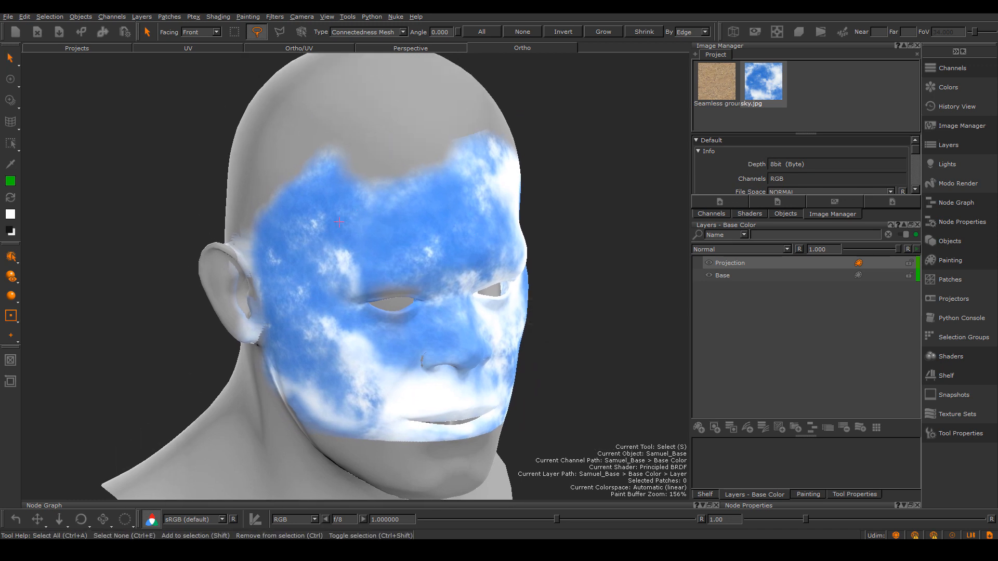
pyautogui.keyDown('alt'); pyautogui.moveTo(339, 222); pyautogui.dragTo(379, 236, button='right'); pyautogui.keyUp('alt')
# Step: Add a new paint layer above Projection, name it Projection2 and make it the active layer
pyautogui.click(698, 428)
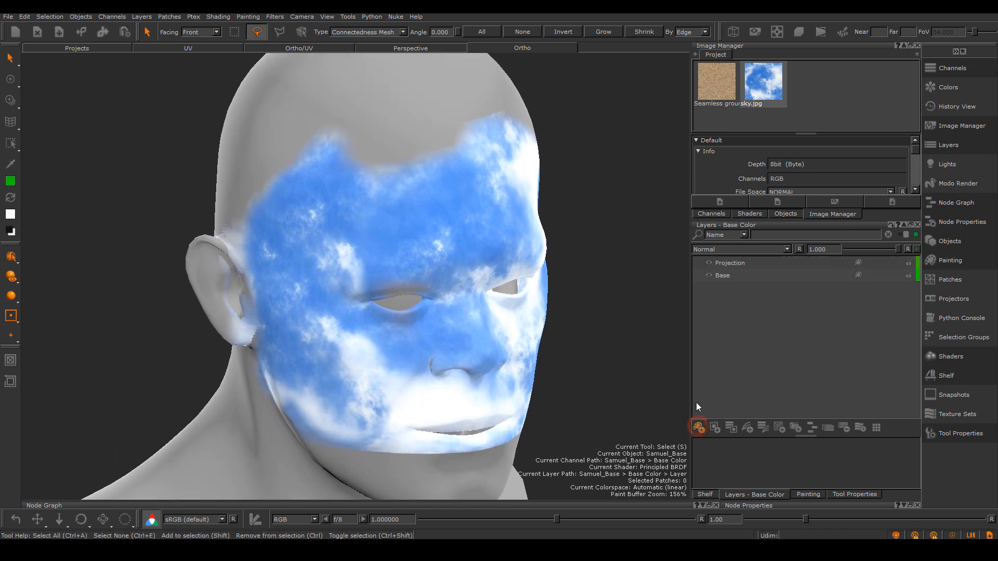
pyautogui.doubleClick(729, 264)
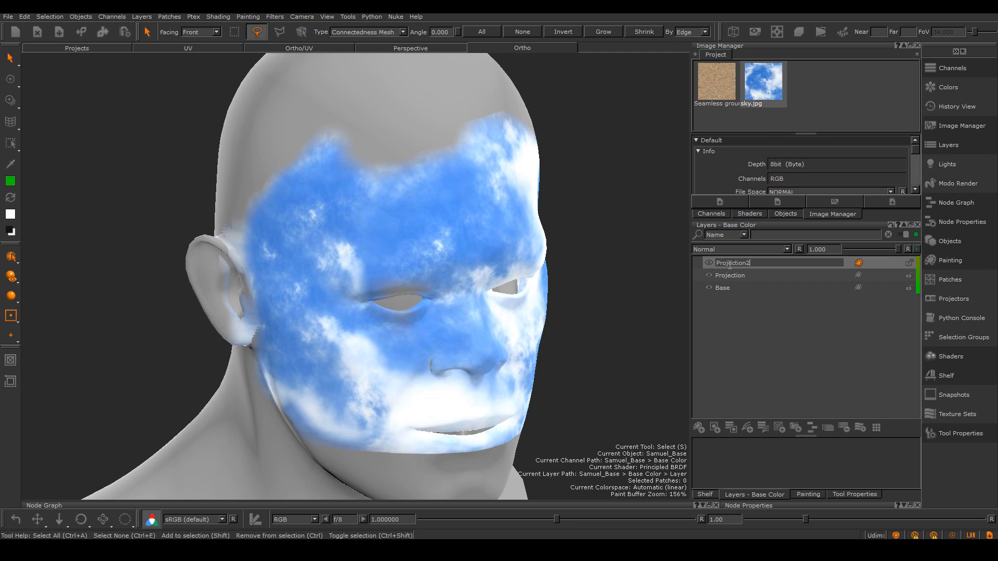
pyautogui.press('Return')
pyautogui.click(727, 264)
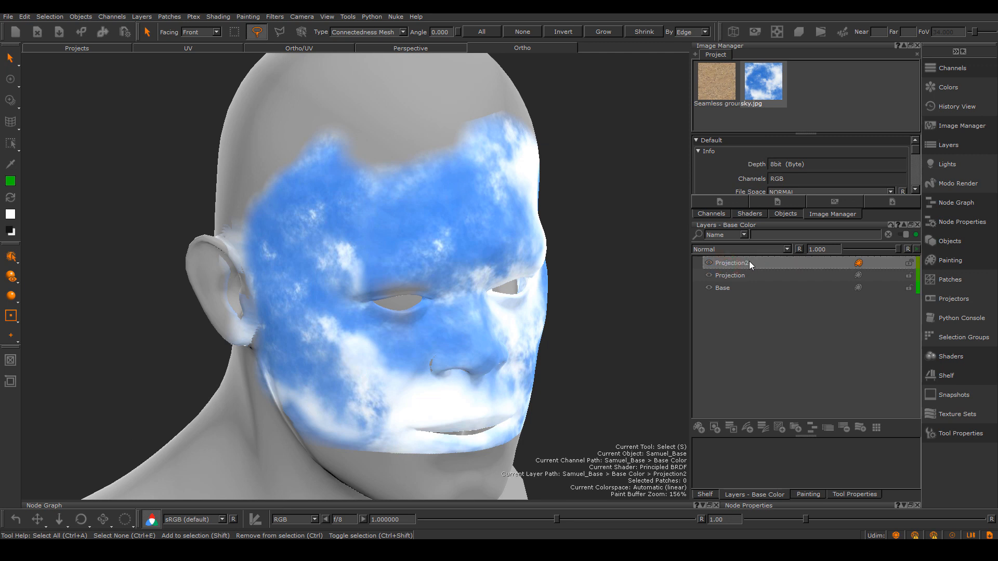
# Step: Frame the head in a three-quarter view and place the Seamless ground texture over it as the Paint Through image
pyautogui.keyDown('alt'); pyautogui.moveTo(585, 254); pyautogui.dragTo(557, 270, button='right'); pyautogui.keyUp('alt')
pyautogui.keyDown('alt'); pyautogui.moveTo(557, 270); pyautogui.dragTo(489, 262); pyautogui.keyUp('alt')
pyautogui.keyDown('alt'); pyautogui.moveTo(488, 261); pyautogui.dragTo(521, 235, button='middle'); pyautogui.keyUp('alt')
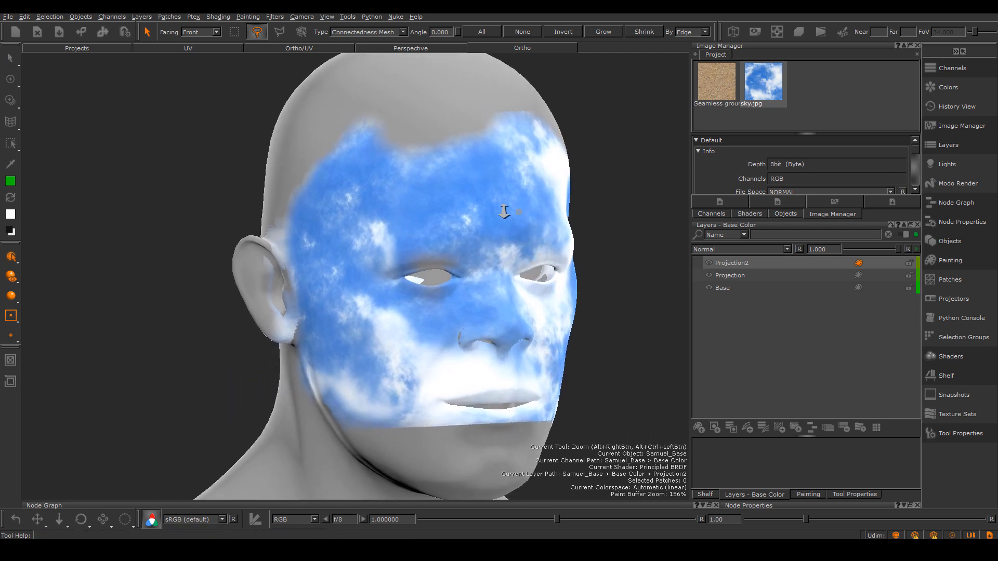
pyautogui.keyDown('alt'); pyautogui.moveTo(502, 212); pyautogui.dragTo(479, 147, button='right'); pyautogui.keyUp('alt')
pyautogui.moveTo(714, 82)
pyautogui.mouseDown()
pyautogui.moveTo(518, 122)
pyautogui.moveTo(390, 204)
pyautogui.moveTo(388, 217)
pyautogui.mouseUp()
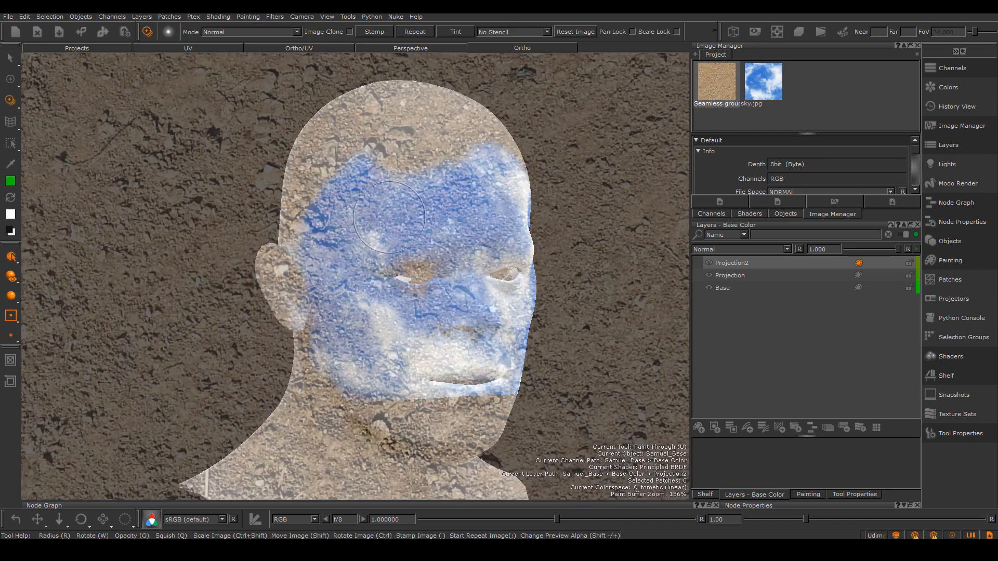
# Step: Scale down the ground texture overlay until its square frames just the head from crown to chin
pyautogui.scroll(-2, 401, 293)
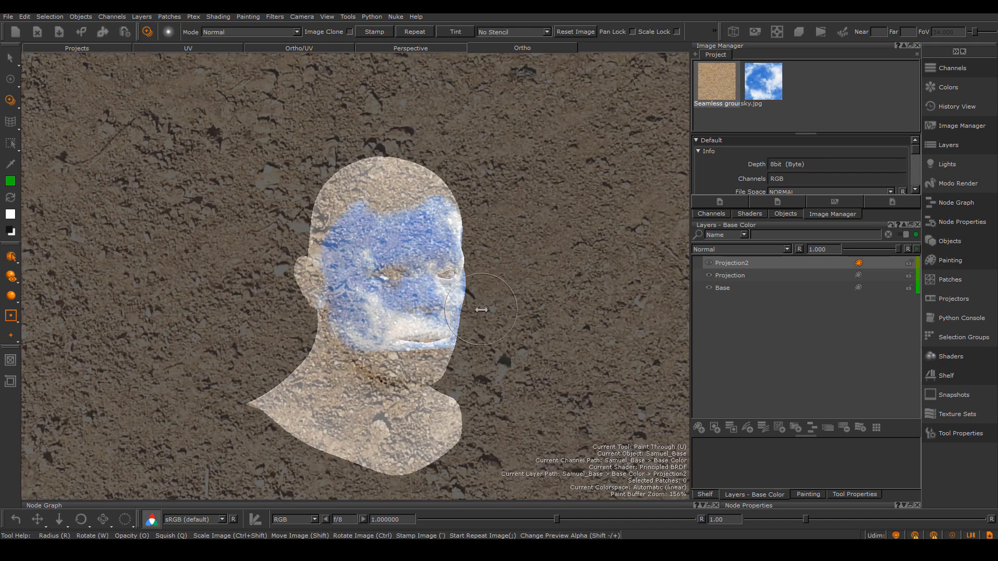
pyautogui.keyDown('ctrl'); pyautogui.keyDown('shift'); pyautogui.moveTo(481, 310); pyautogui.dragTo(104, 258); pyautogui.keyUp('shift'); pyautogui.keyUp('ctrl')
pyautogui.moveTo(384, 310)
pyautogui.keyDown('ctrl'); pyautogui.keyDown('shift'); pyautogui.mouseDown()
pyautogui.moveTo(233, 307)
pyautogui.moveTo(294, 304)
pyautogui.mouseUp(); pyautogui.keyUp('shift'); pyautogui.keyUp('ctrl')
pyautogui.scroll(3, 419, 208)
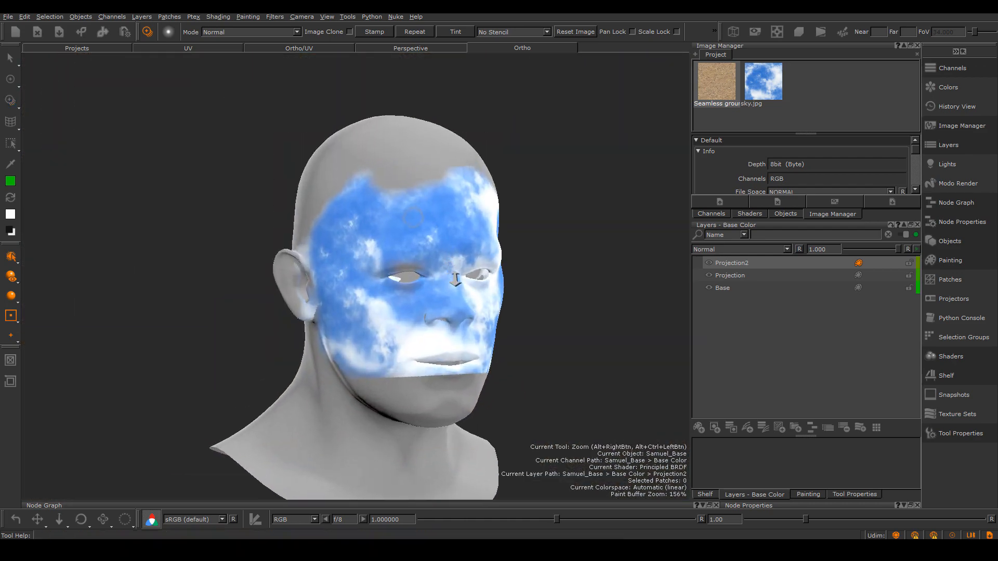
pyautogui.keyDown('ctrl'); pyautogui.keyDown('shift'); pyautogui.moveTo(405, 244); pyautogui.dragTo(478, 234); pyautogui.keyUp('shift'); pyautogui.keyUp('ctrl')
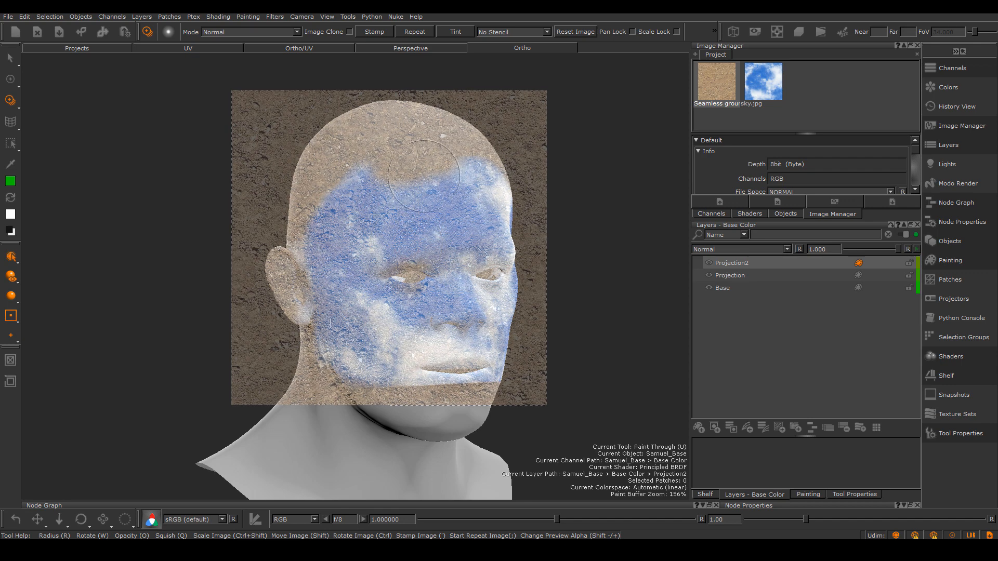
# Step: Paint the ground texture with Paint Through across the forehead and right temple, and hide the overlay with the Select tool
pyautogui.moveTo(401, 188)
pyautogui.mouseDown()
pyautogui.moveTo(401, 167)
pyautogui.moveTo(375, 177)
pyautogui.moveTo(404, 138)
pyautogui.moveTo(379, 134)
pyautogui.moveTo(335, 192)
pyautogui.moveTo(351, 232)
pyautogui.moveTo(410, 197)
pyautogui.moveTo(452, 208)
pyautogui.moveTo(441, 154)
pyautogui.mouseUp()
pyautogui.moveTo(379, 215); pyautogui.dragTo(398, 190)
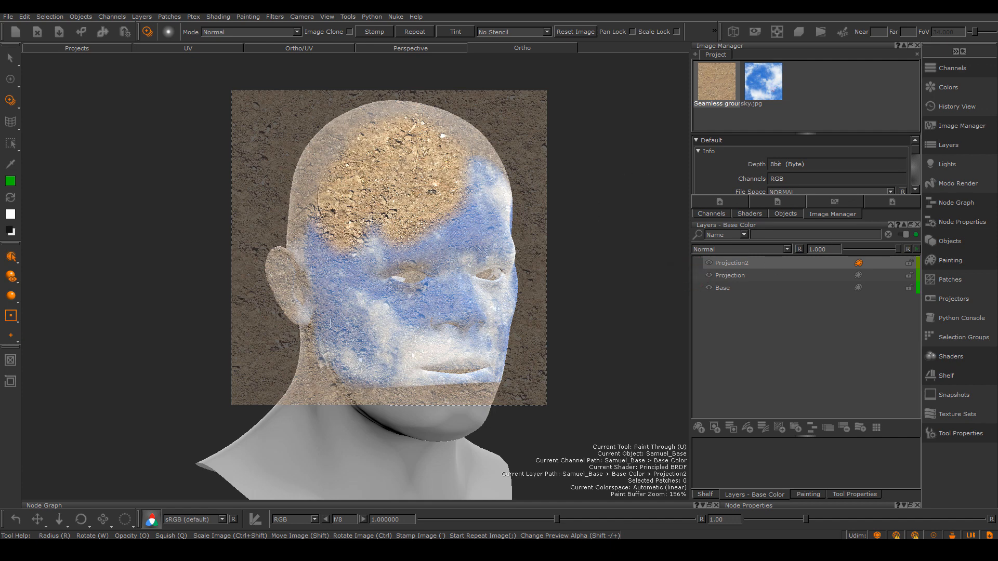
pyautogui.moveTo(354, 197); pyautogui.dragTo(467, 210)
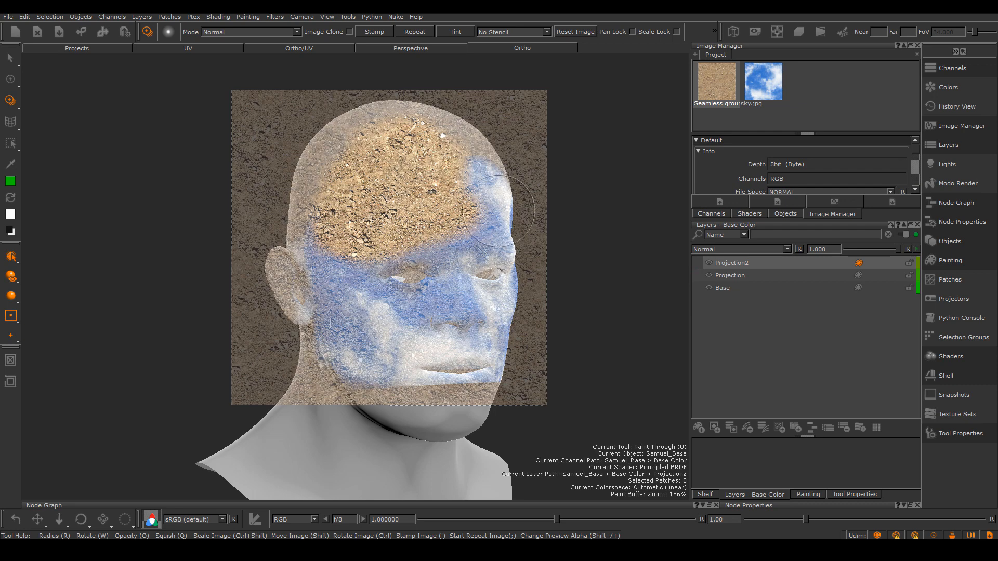
pyautogui.press('s')
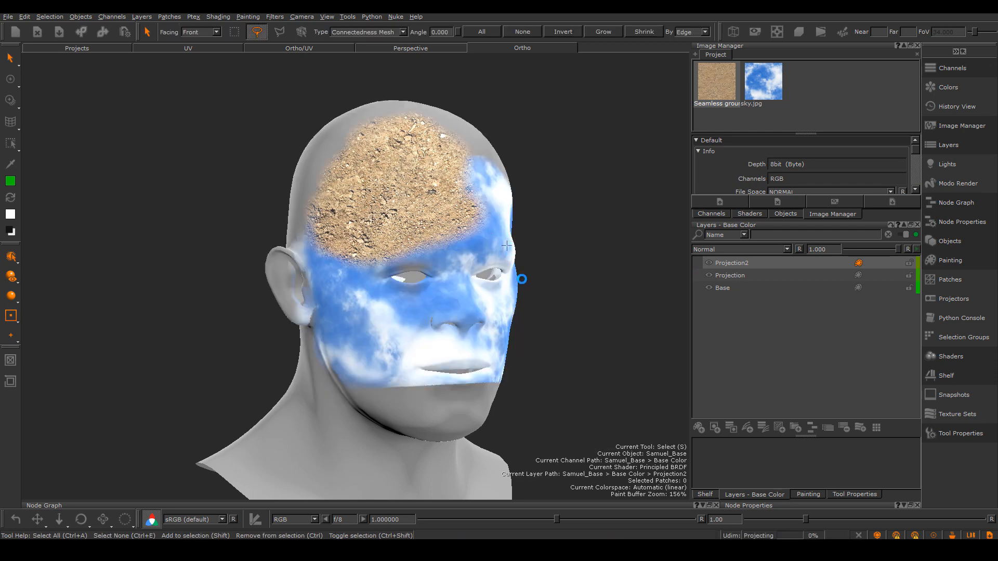
# Step: Lower the opacity of the Projection2 layer to 0.426 so the sky layer blends through the ground texture
pyautogui.keyDown('alt'); pyautogui.moveTo(507, 245); pyautogui.dragTo(461, 265); pyautogui.keyUp('alt')
pyautogui.keyDown('alt'); pyautogui.moveTo(462, 265); pyautogui.dragTo(455, 255, button='right'); pyautogui.keyUp('alt')
pyautogui.keyDown('alt'); pyautogui.moveTo(455, 254); pyautogui.dragTo(472, 276, button='middle'); pyautogui.keyUp('alt')
pyautogui.keyDown('alt'); pyautogui.moveTo(382, 260); pyautogui.dragTo(430, 258); pyautogui.keyUp('alt')
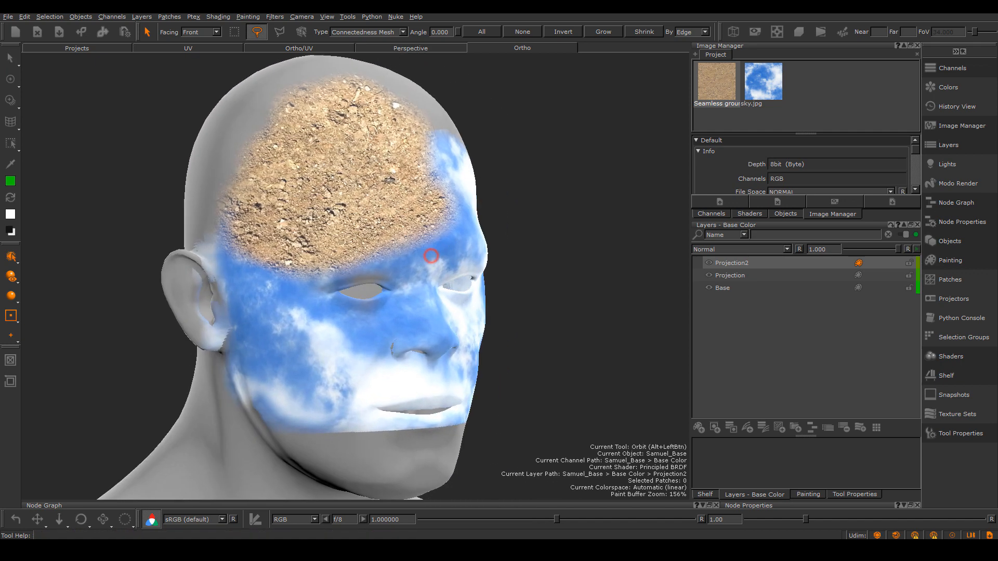
pyautogui.keyDown('alt'); pyautogui.moveTo(430, 259); pyautogui.dragTo(498, 304, button='middle'); pyautogui.keyUp('alt')
pyautogui.click(729, 263)
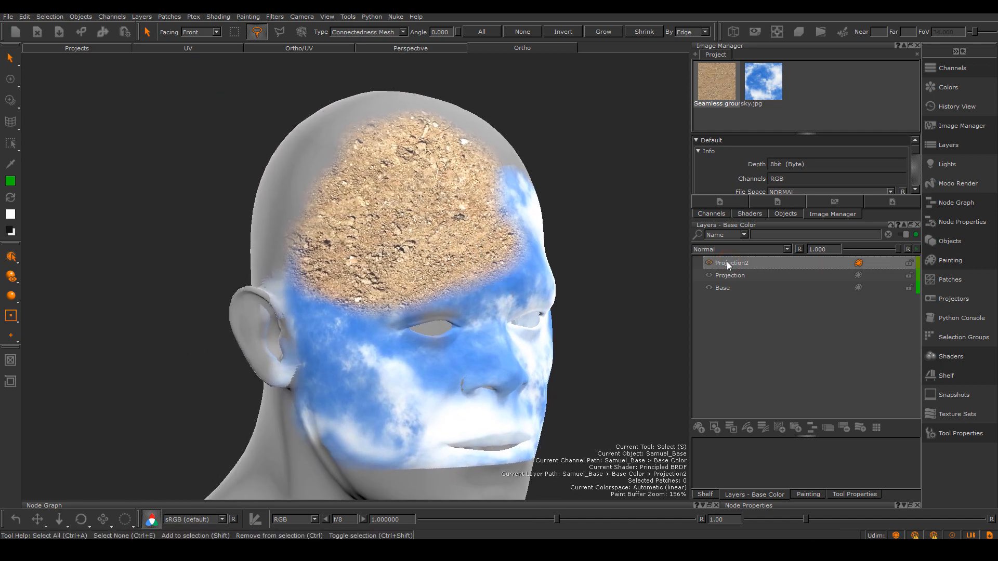
pyautogui.moveTo(898, 249); pyautogui.dragTo(869, 250)
pyautogui.click(750, 261)
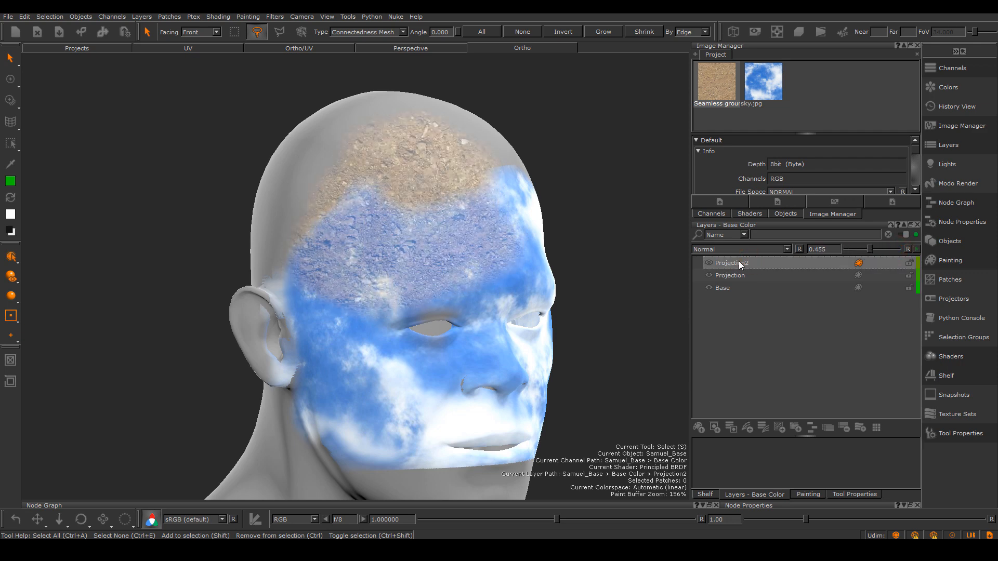
pyautogui.click(736, 276)
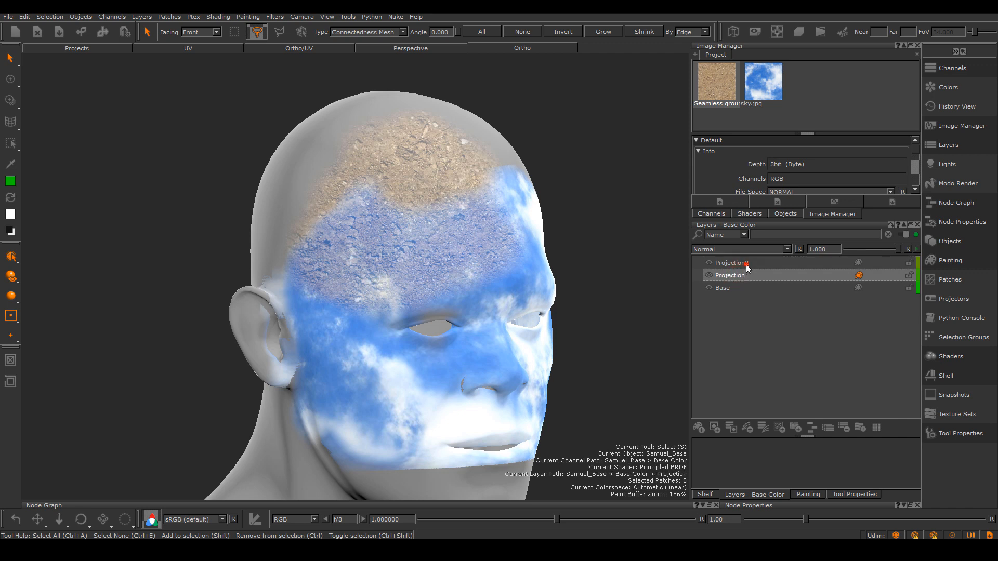
pyautogui.click(738, 263)
pyautogui.moveTo(869, 249)
pyautogui.mouseDown()
pyautogui.moveTo(891, 251)
pyautogui.moveTo(867, 252)
pyautogui.mouseUp()
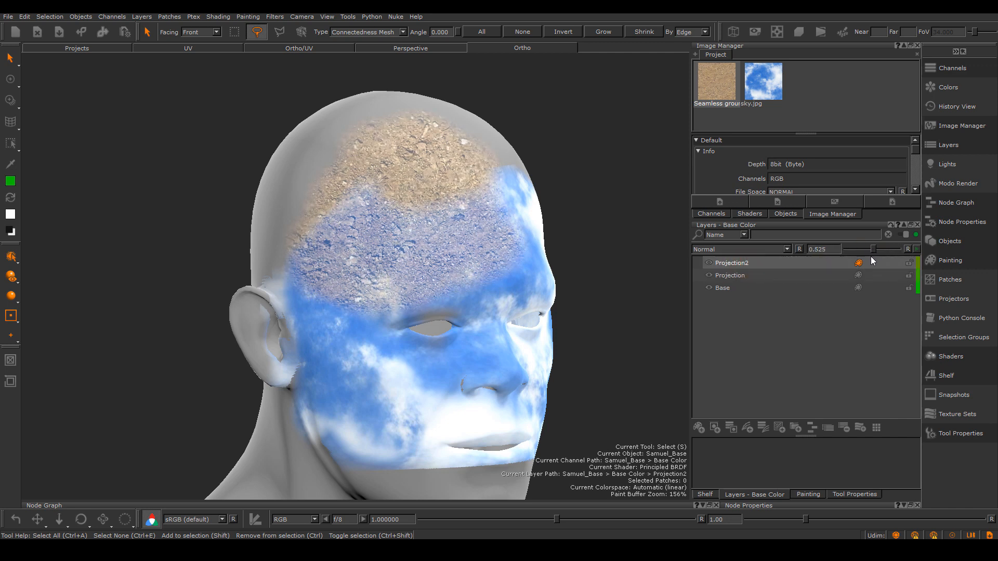
# Step: Examine the blended sky and ground projections from the left three-quarter side of the head
pyautogui.scroll(-1, 450, 270)
pyautogui.moveTo(450, 270); pyautogui.dragTo(521, 334, button='middle')
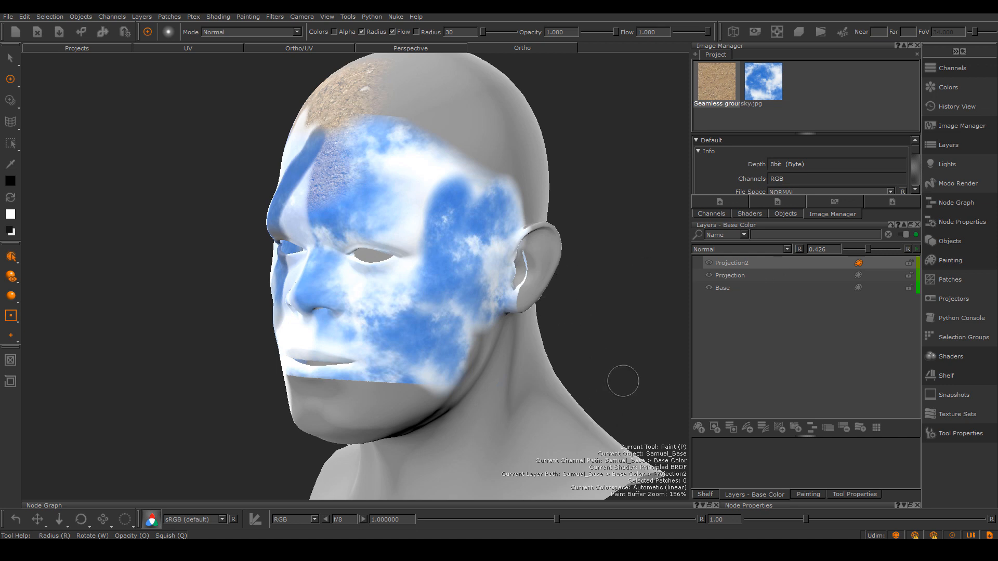
pyautogui.keyDown('alt'); pyautogui.moveTo(629, 401); pyautogui.dragTo(588, 397, button='right'); pyautogui.keyUp('alt')
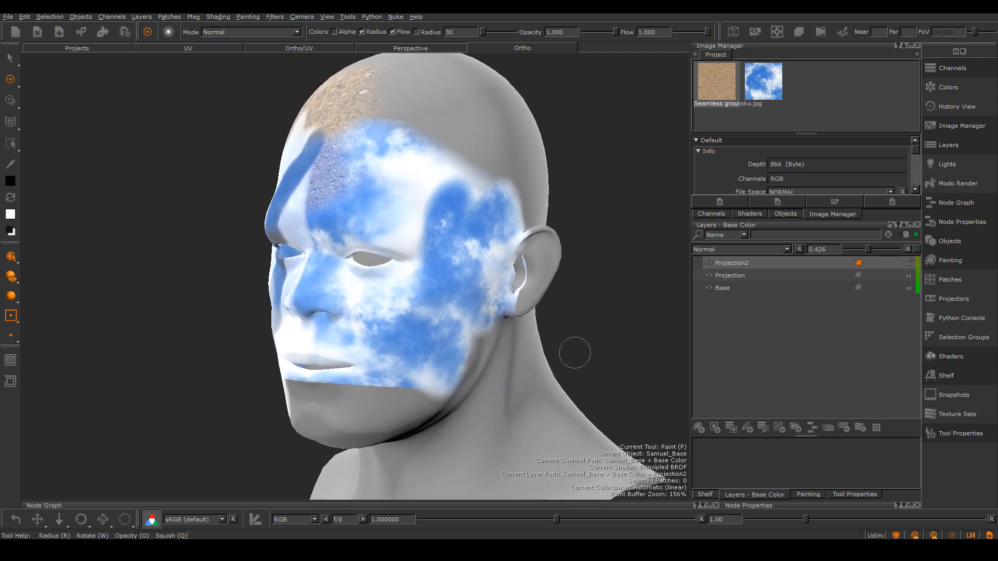
pyautogui.keyDown('alt'); pyautogui.moveTo(575, 352); pyautogui.dragTo(579, 367, button='right'); pyautogui.keyUp('alt')
pyautogui.moveTo(583, 360)
pyautogui.keyDown('alt'); pyautogui.mouseDown()
pyautogui.moveTo(575, 352)
pyautogui.moveTo(581, 367)
pyautogui.mouseUp(); pyautogui.keyUp('alt')
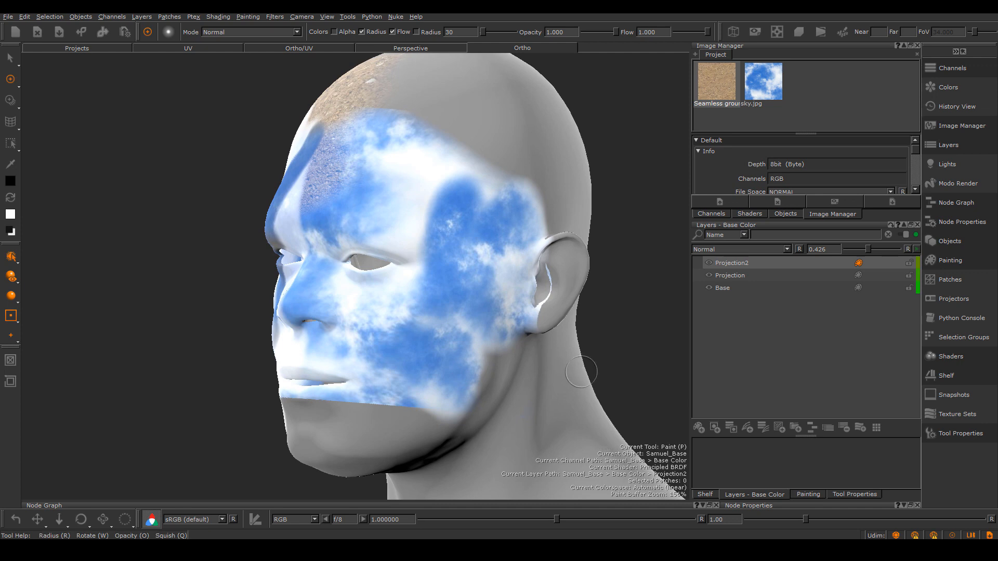
pyautogui.keyDown('alt'); pyautogui.moveTo(588, 368); pyautogui.dragTo(562, 376, button='right'); pyautogui.keyUp('alt')
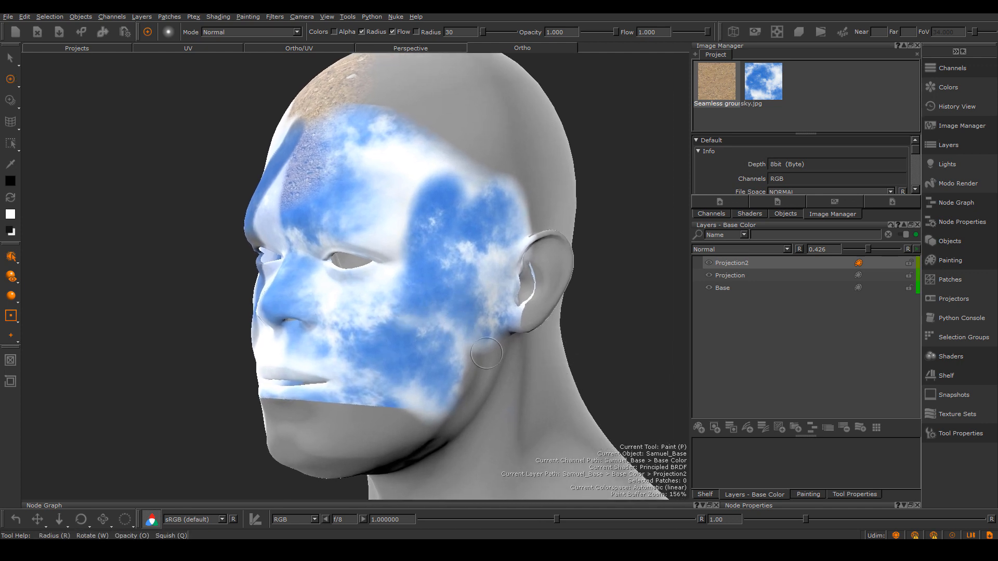
pyautogui.moveTo(540, 345)
pyautogui.keyDown('alt'); pyautogui.mouseDown()
pyautogui.moveTo(499, 340)
pyautogui.moveTo(518, 348)
pyautogui.mouseUp(); pyautogui.keyUp('alt')
pyautogui.keyDown('alt'); pyautogui.moveTo(487, 341); pyautogui.dragTo(499, 346, button='right'); pyautogui.keyUp('alt')
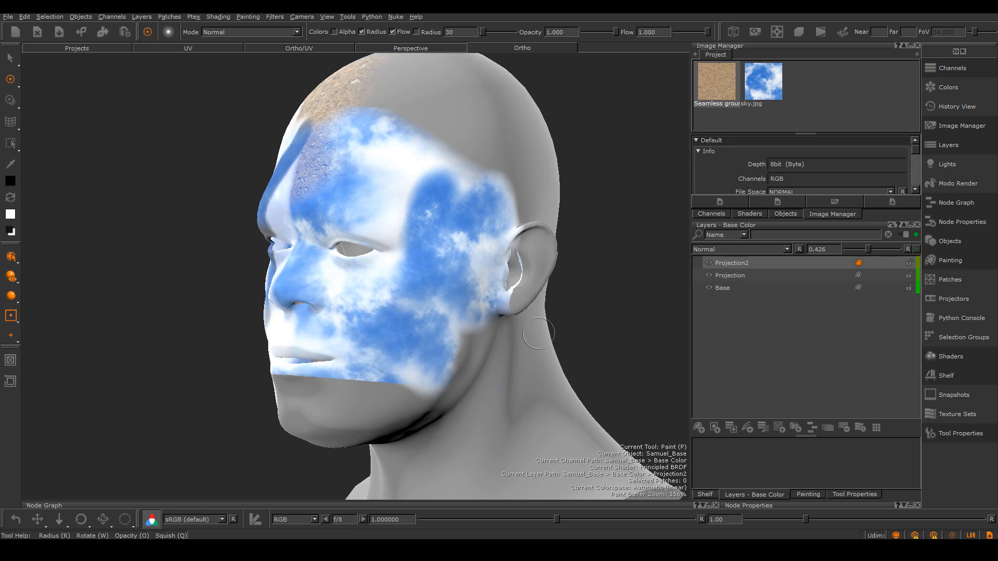
pyautogui.moveTo(539, 333)
pyautogui.keyDown('alt'); pyautogui.mouseDown(button='right')
pyautogui.moveTo(557, 350)
pyautogui.moveTo(604, 356)
pyautogui.moveTo(574, 356)
pyautogui.mouseUp(button='right'); pyautogui.keyUp('alt')
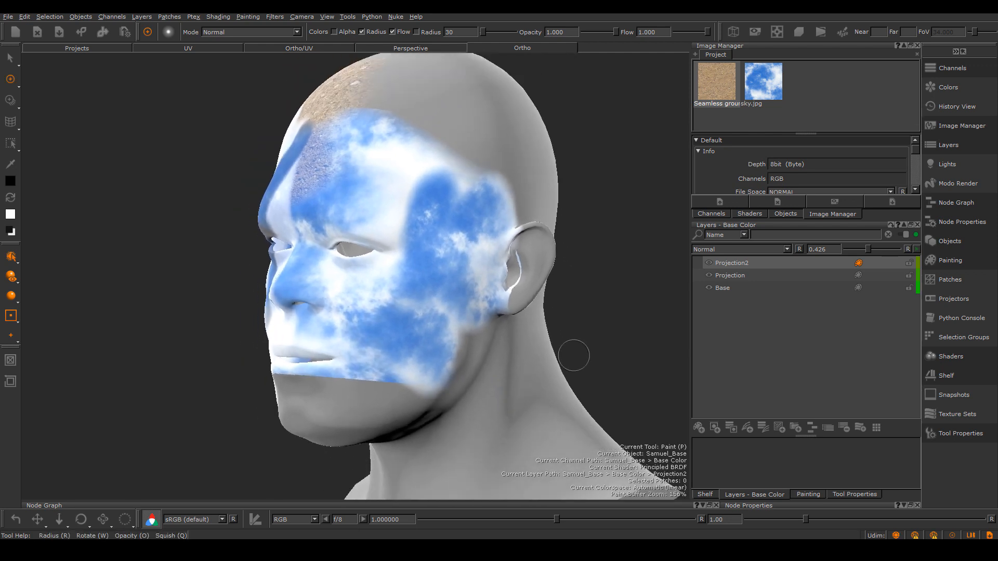
pyautogui.keyDown('alt'); pyautogui.moveTo(562, 351); pyautogui.dragTo(576, 359, button='middle'); pyautogui.keyUp('alt')
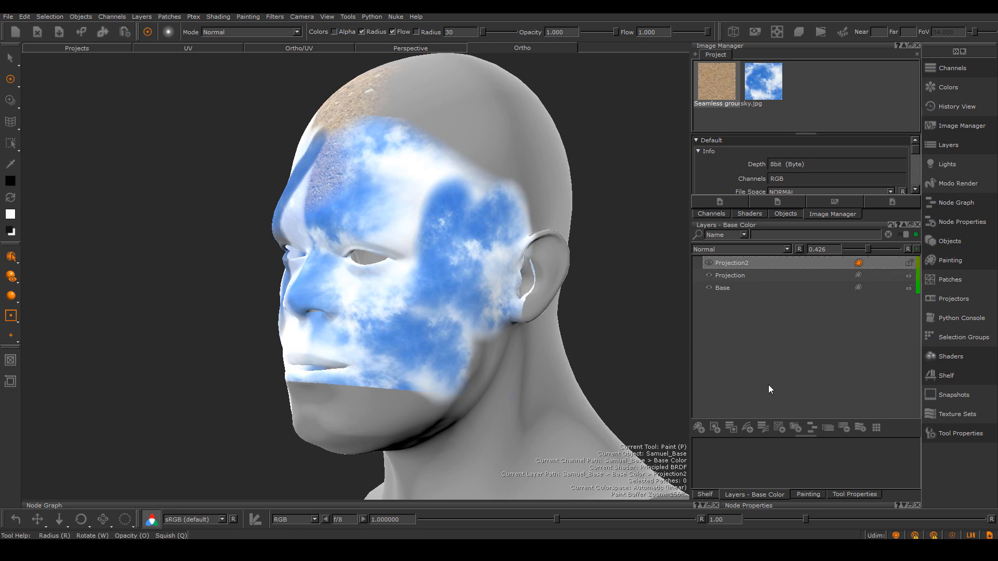
# Step: Add a procedural Cellular noise layer above Projection2
pyautogui.click(781, 430)
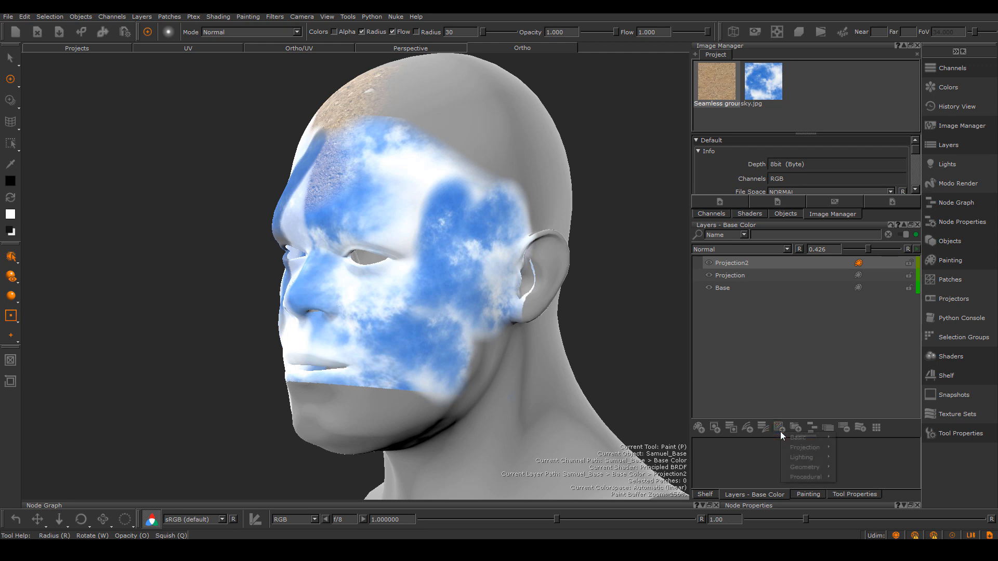
pyautogui.moveTo(800, 473)
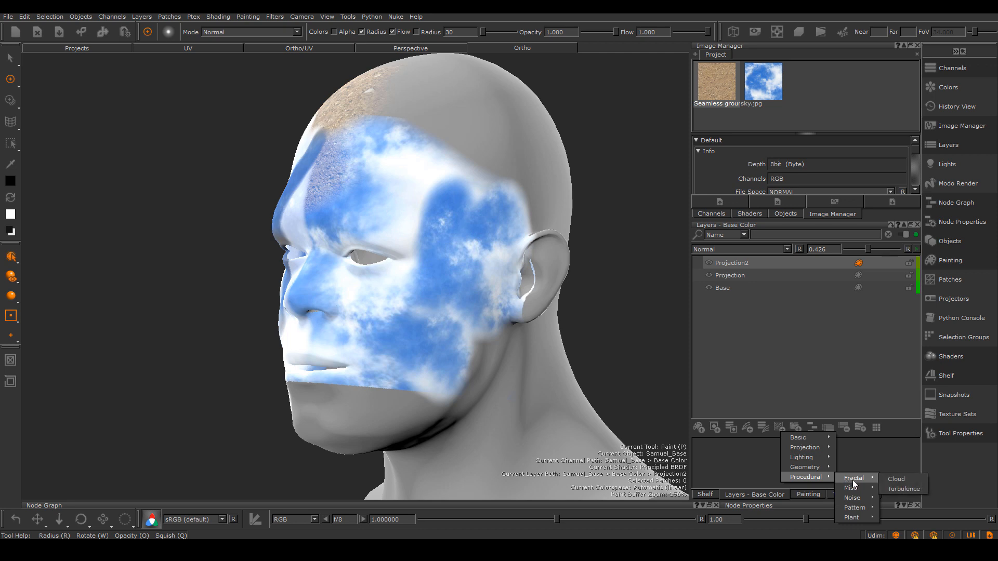
pyautogui.moveTo(862, 488)
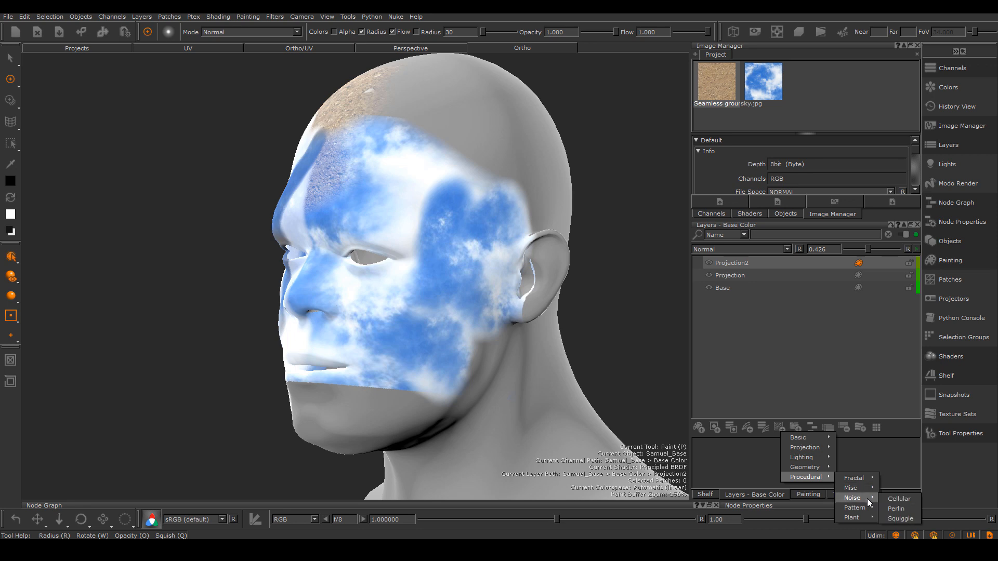
pyautogui.click(900, 500)
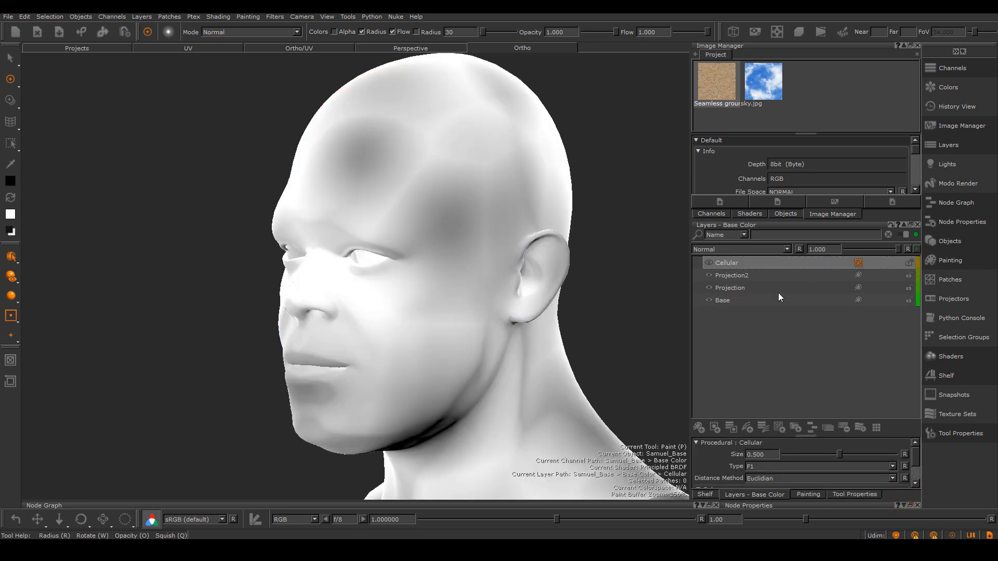
# Step: Examine the Cellular pattern from the front and three-quarter views, and review the layer's procedural settings
pyautogui.keyDown('alt'); pyautogui.moveTo(462, 343); pyautogui.dragTo(438, 338, button='right'); pyautogui.keyUp('alt')
pyautogui.keyDown('alt'); pyautogui.moveTo(438, 339); pyautogui.dragTo(463, 314, button='middle'); pyautogui.keyUp('alt')
pyautogui.keyDown('alt'); pyautogui.moveTo(464, 317); pyautogui.dragTo(525, 315); pyautogui.keyUp('alt')
pyautogui.click(746, 261)
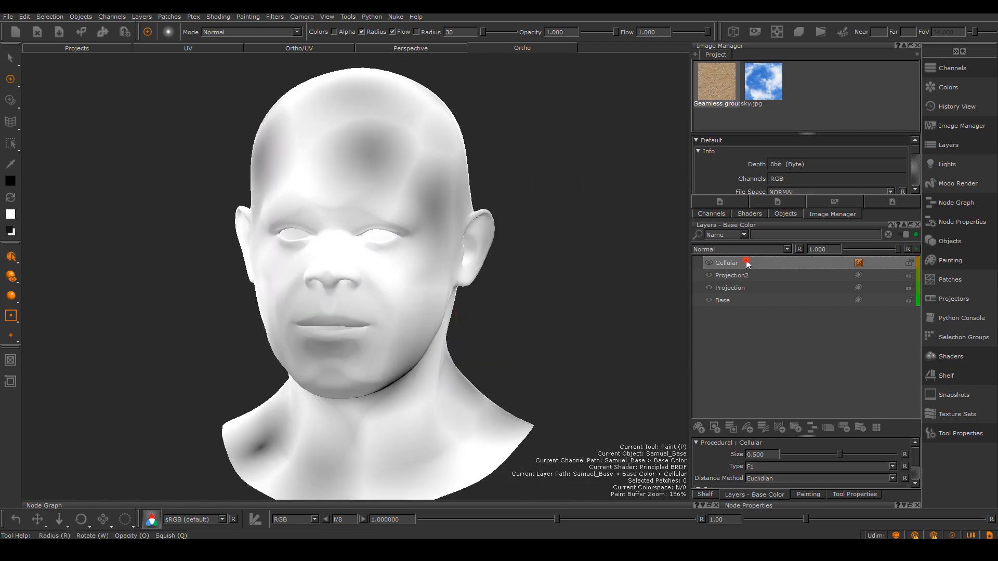
pyautogui.keyDown('alt'); pyautogui.moveTo(497, 316); pyautogui.dragTo(549, 300, button='middle'); pyautogui.keyUp('alt')
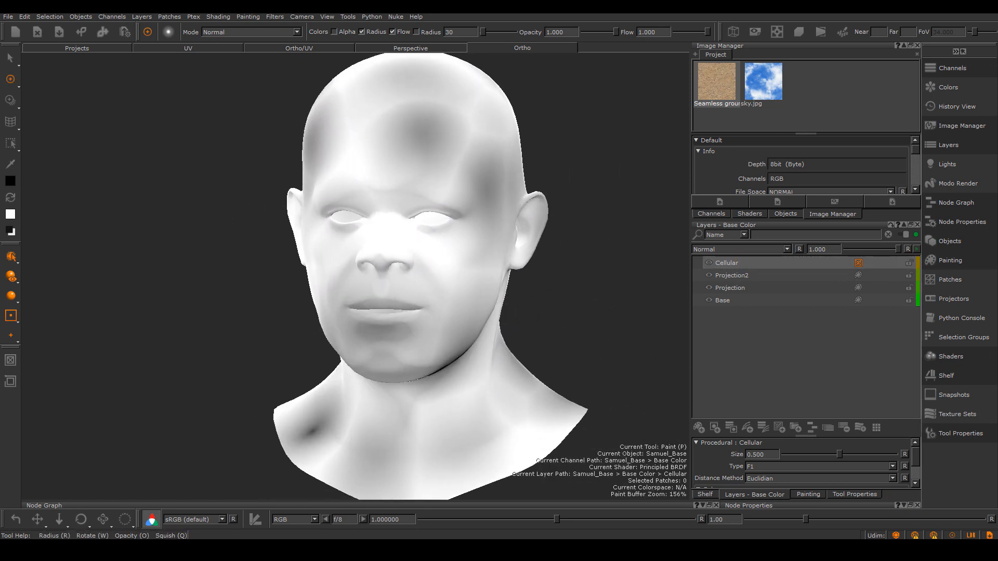
pyautogui.moveTo(682, 434); pyautogui.dragTo(932, 456)
pyautogui.moveTo(914, 490)
pyautogui.mouseDown()
pyautogui.moveTo(670, 485)
pyautogui.moveTo(664, 439)
pyautogui.moveTo(704, 430)
pyautogui.moveTo(721, 448)
pyautogui.mouseUp()
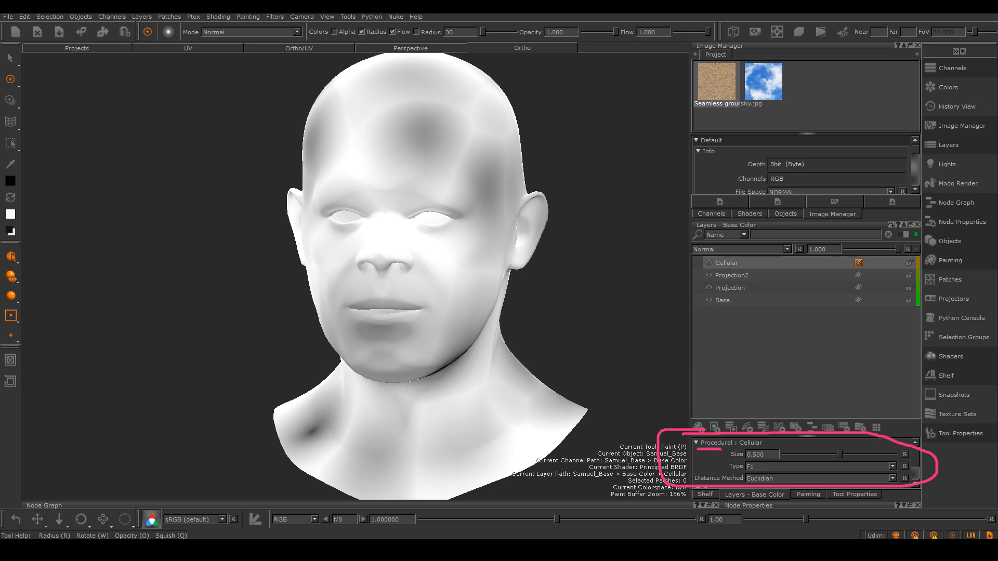
pyautogui.press('Escape')
pyautogui.keyDown('alt'); pyautogui.moveTo(446, 294); pyautogui.dragTo(464, 304, button='right'); pyautogui.keyUp('alt')
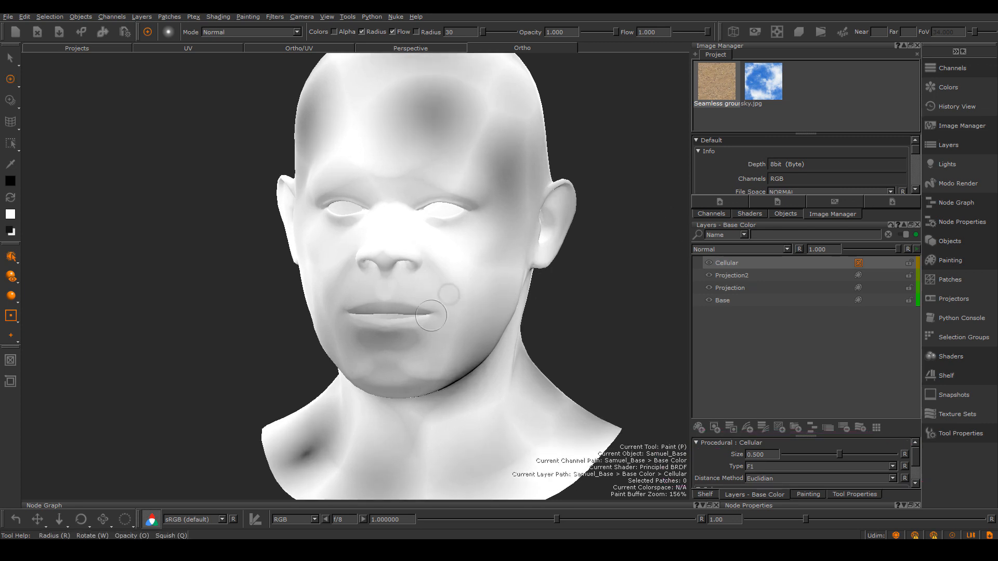
pyautogui.keyDown('alt'); pyautogui.moveTo(405, 302); pyautogui.dragTo(456, 307); pyautogui.keyUp('alt')
pyautogui.keyDown('alt'); pyautogui.moveTo(467, 304); pyautogui.dragTo(419, 274, button='right'); pyautogui.keyUp('alt')
pyautogui.keyDown('alt'); pyautogui.moveTo(419, 274); pyautogui.dragTo(439, 280, button='middle'); pyautogui.keyUp('alt')
pyautogui.keyDown('alt'); pyautogui.moveTo(439, 280); pyautogui.dragTo(462, 310, button='right'); pyautogui.keyUp('alt')
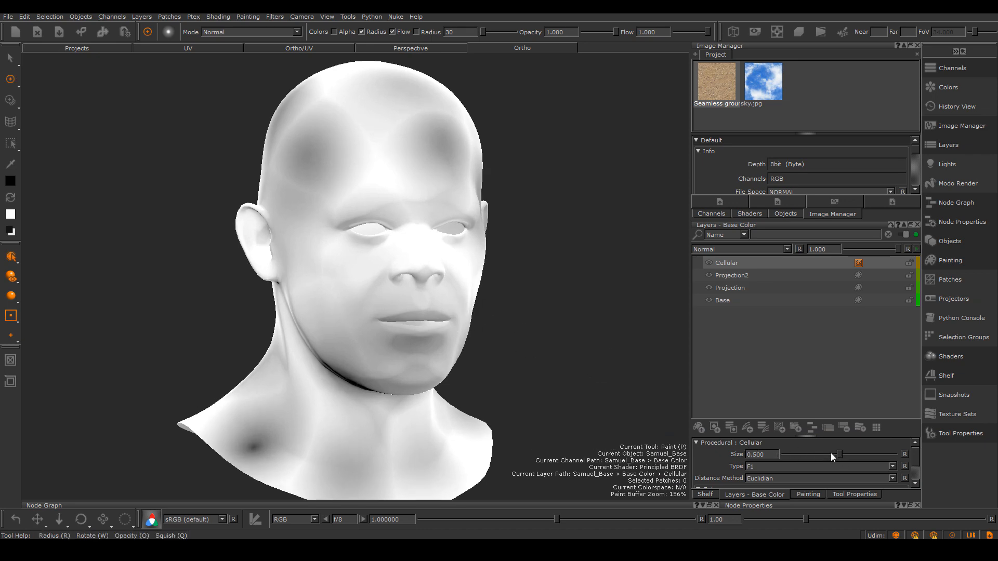
# Step: Set the Cellular layer's Size to 0.262 and its Color A to red with a red value of 0.784
pyautogui.moveTo(831, 453); pyautogui.dragTo(814, 469)
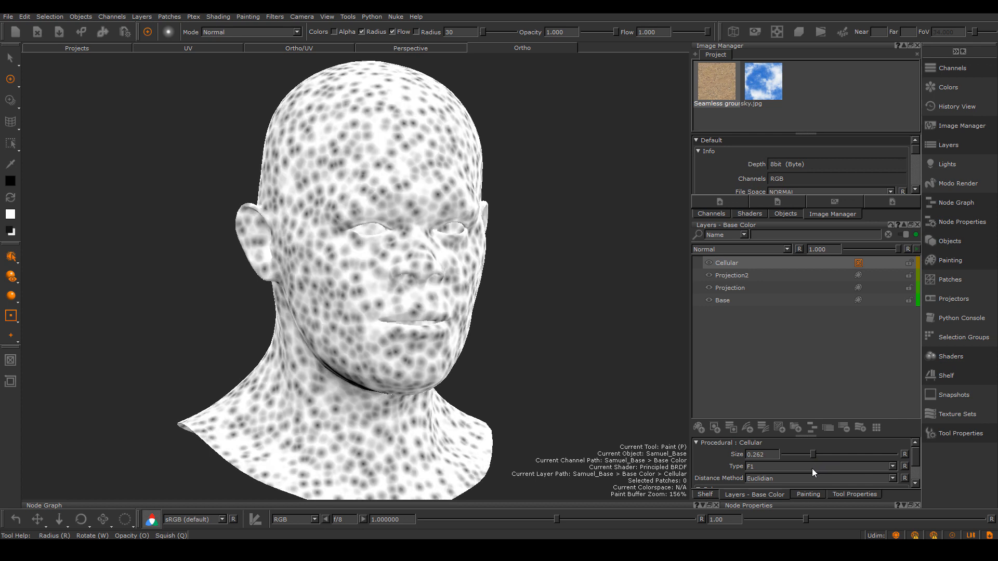
pyautogui.moveTo(912, 457); pyautogui.dragTo(915, 470)
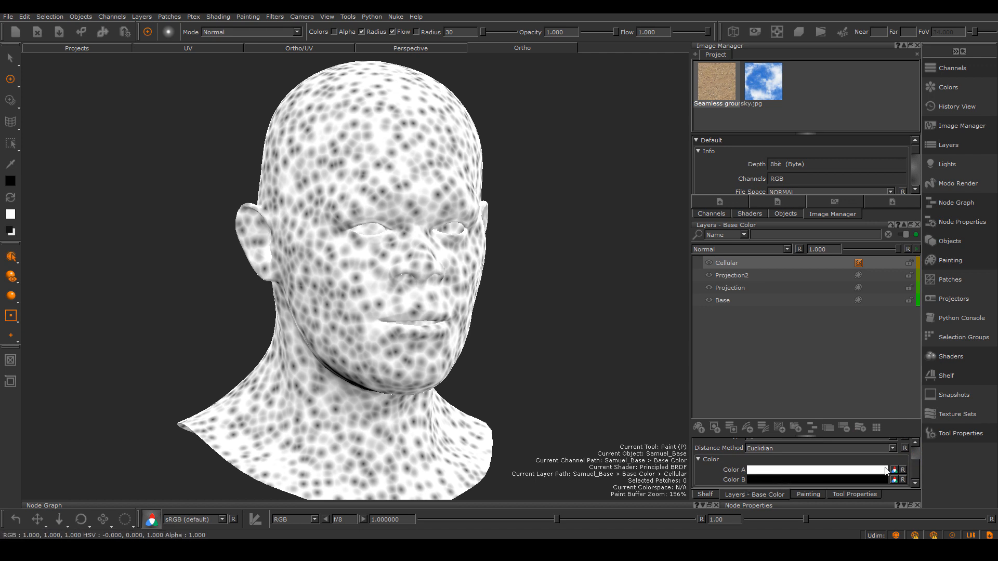
pyautogui.click(833, 473)
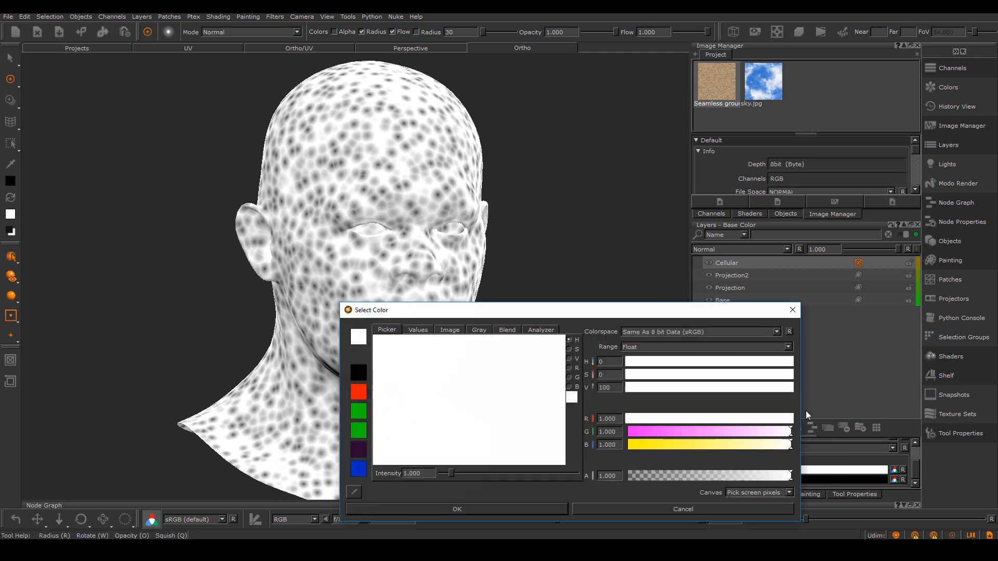
pyautogui.click(514, 362)
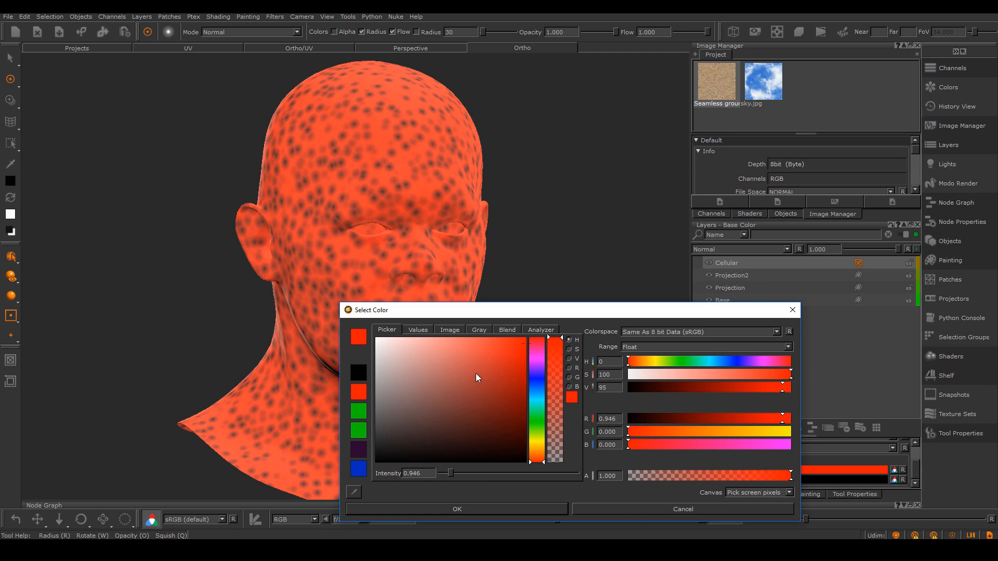
pyautogui.moveTo(477, 374); pyautogui.dragTo(527, 365)
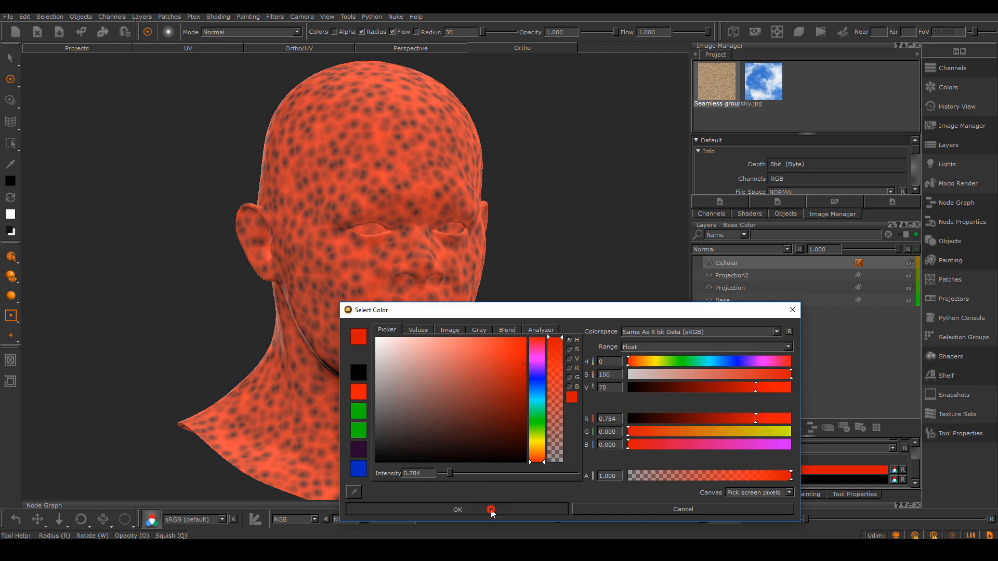
pyautogui.click(562, 509)
# Step: Set the Cellular layer's Color B to a dark green with a green value of 0.283
pyautogui.moveTo(487, 394)
pyautogui.keyDown('alt'); pyautogui.mouseDown()
pyautogui.moveTo(477, 393)
pyautogui.moveTo(502, 395)
pyautogui.mouseUp(); pyautogui.keyUp('alt')
pyautogui.click(790, 480)
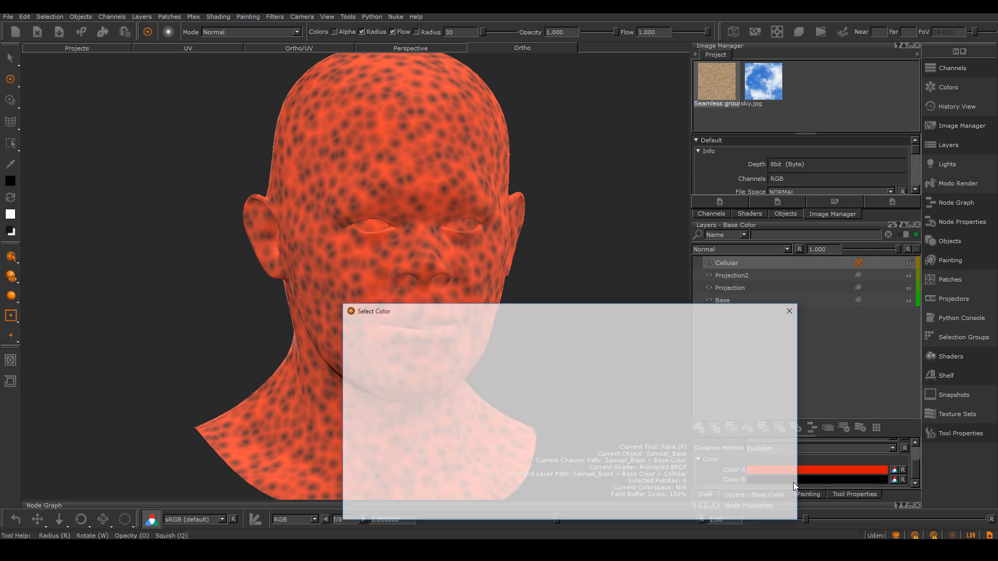
pyautogui.click(656, 431)
pyautogui.moveTo(621, 431); pyautogui.dragTo(618, 432)
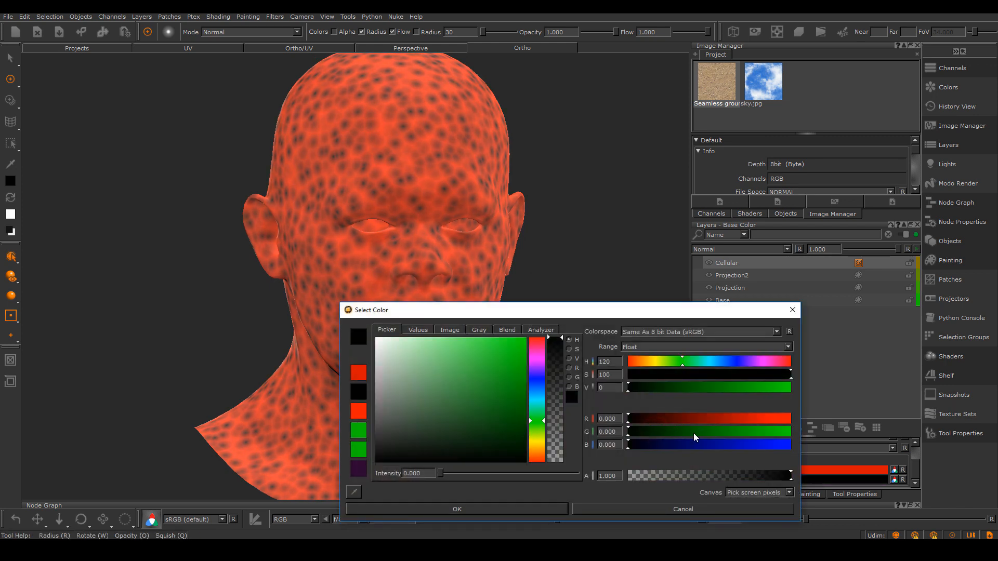
pyautogui.click(690, 432)
pyautogui.click(659, 433)
pyautogui.click(720, 435)
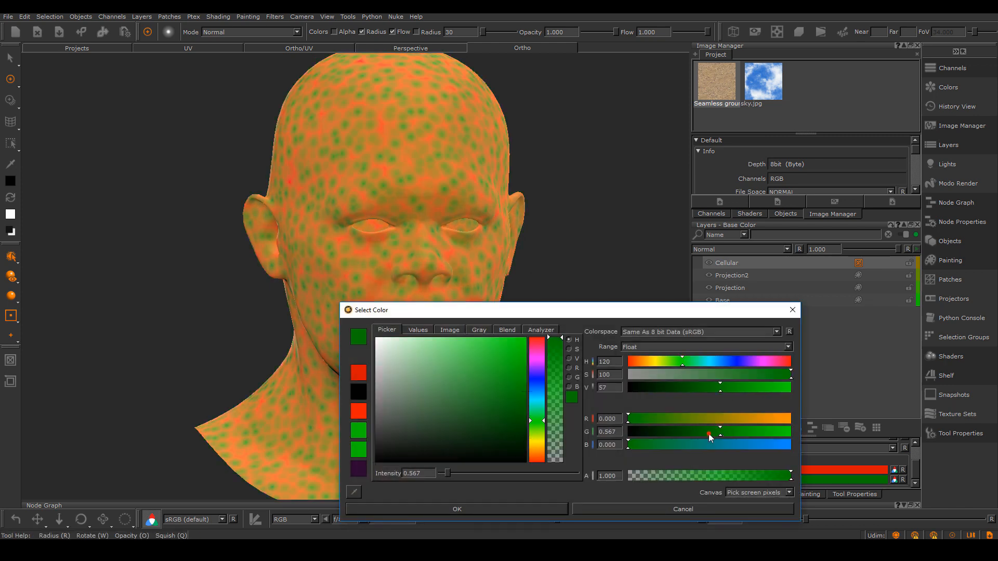
pyautogui.click(706, 434)
pyautogui.click(676, 434)
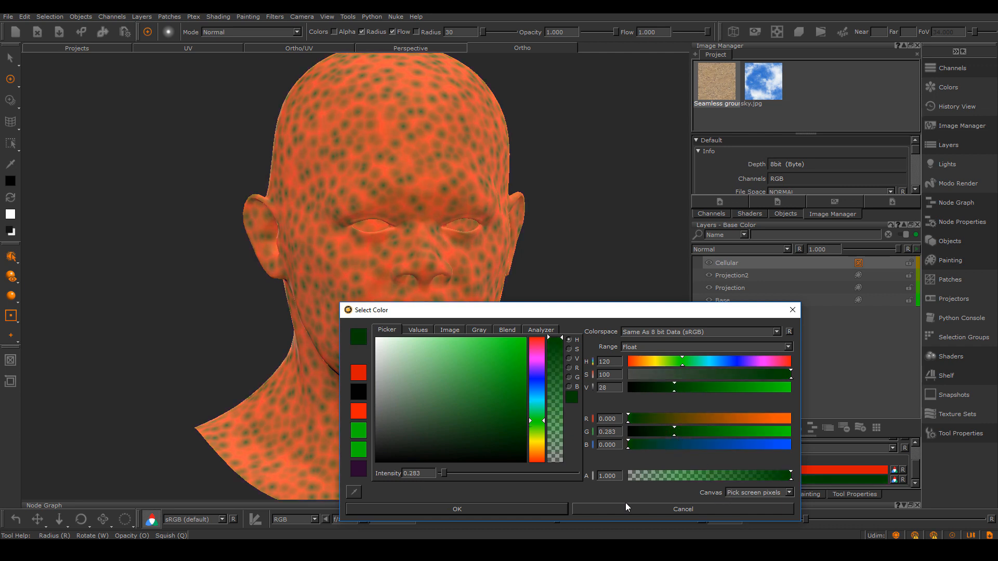
pyautogui.click(535, 509)
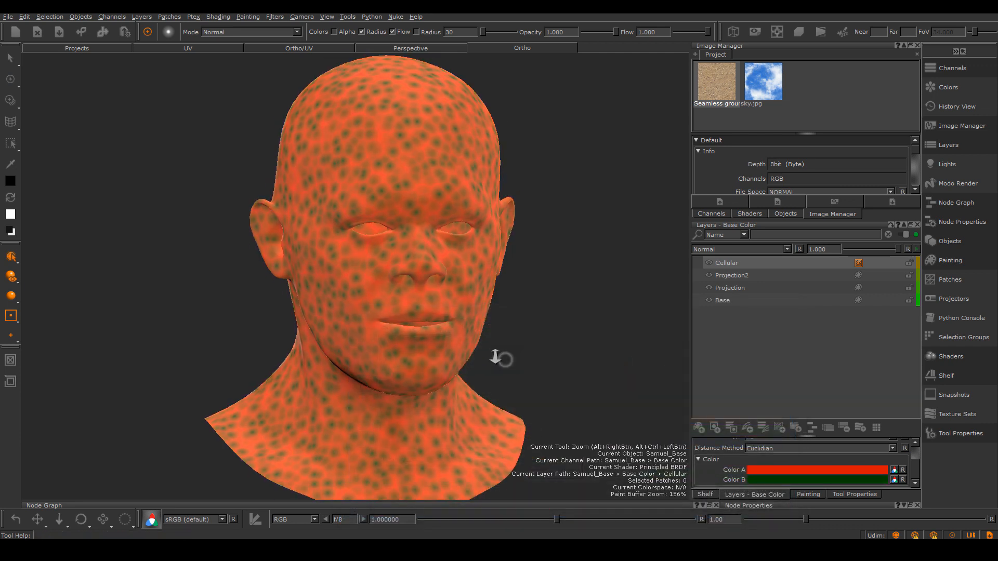
# Step: Examine the red and green Cellular pattern from both three-quarter sides of the head
pyautogui.keyDown('alt'); pyautogui.moveTo(495, 357); pyautogui.dragTo(484, 345, button='right'); pyautogui.keyUp('alt')
pyautogui.keyDown('alt'); pyautogui.moveTo(483, 346); pyautogui.dragTo(507, 364, button='middle'); pyautogui.keyUp('alt')
pyautogui.moveTo(507, 364)
pyautogui.keyDown('alt'); pyautogui.mouseDown(button='right')
pyautogui.moveTo(503, 350)
pyautogui.moveTo(500, 362)
pyautogui.mouseUp(button='right'); pyautogui.keyUp('alt')
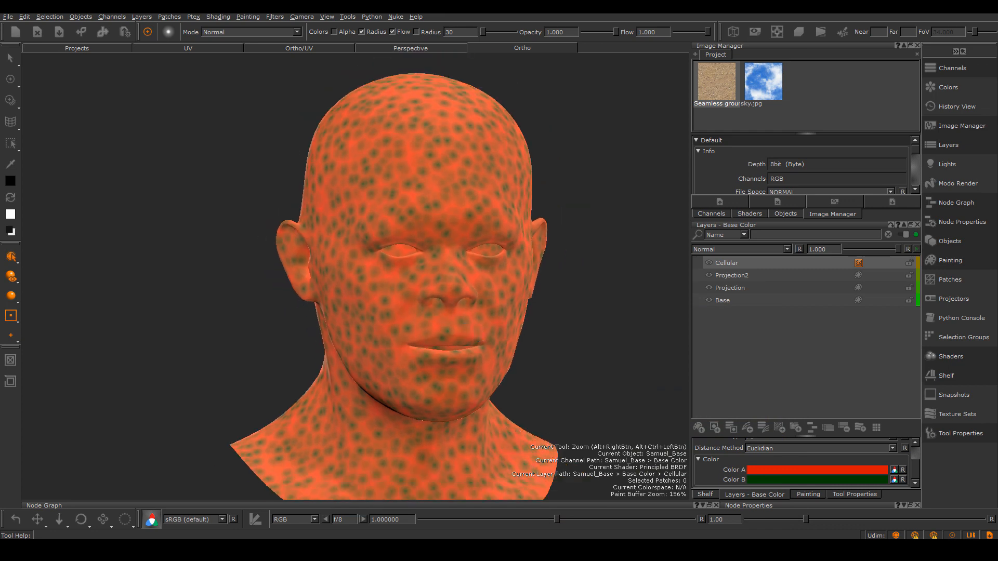
pyautogui.keyDown('alt'); pyautogui.moveTo(553, 346); pyautogui.dragTo(470, 348); pyautogui.keyUp('alt')
pyautogui.keyDown('alt'); pyautogui.moveTo(470, 348); pyautogui.dragTo(506, 358, button='right'); pyautogui.keyUp('alt')
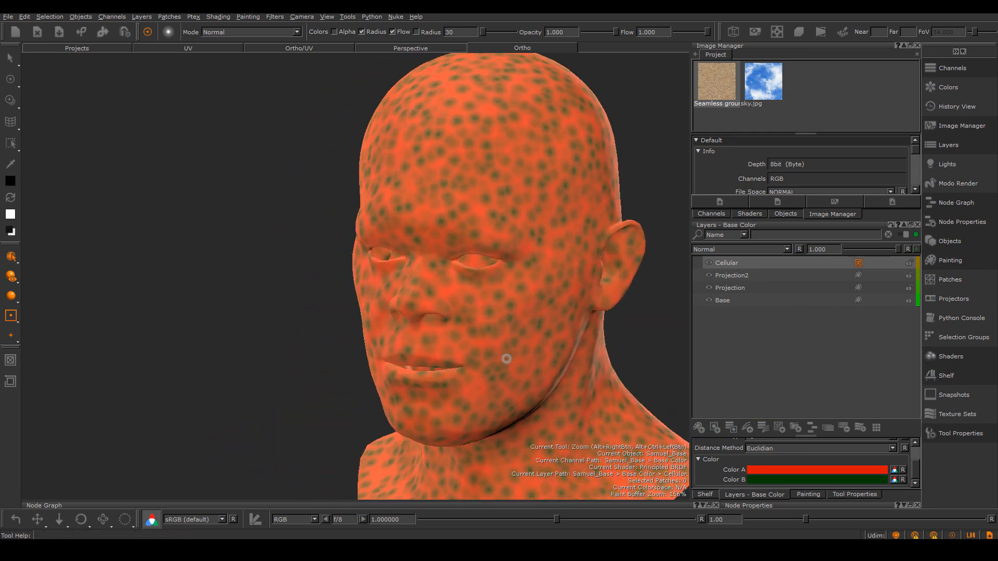
pyautogui.keyDown('alt'); pyautogui.moveTo(506, 359); pyautogui.dragTo(455, 346, button='middle'); pyautogui.keyUp('alt')
pyautogui.moveTo(455, 345)
pyautogui.keyDown('alt'); pyautogui.mouseDown()
pyautogui.moveTo(570, 352)
pyautogui.moveTo(559, 354)
pyautogui.mouseUp(); pyautogui.keyUp('alt')
pyautogui.keyDown('alt'); pyautogui.moveTo(497, 354); pyautogui.dragTo(421, 328, button='right'); pyautogui.keyUp('alt')
pyautogui.keyDown('alt'); pyautogui.moveTo(422, 328); pyautogui.dragTo(505, 316, button='middle'); pyautogui.keyUp('alt')
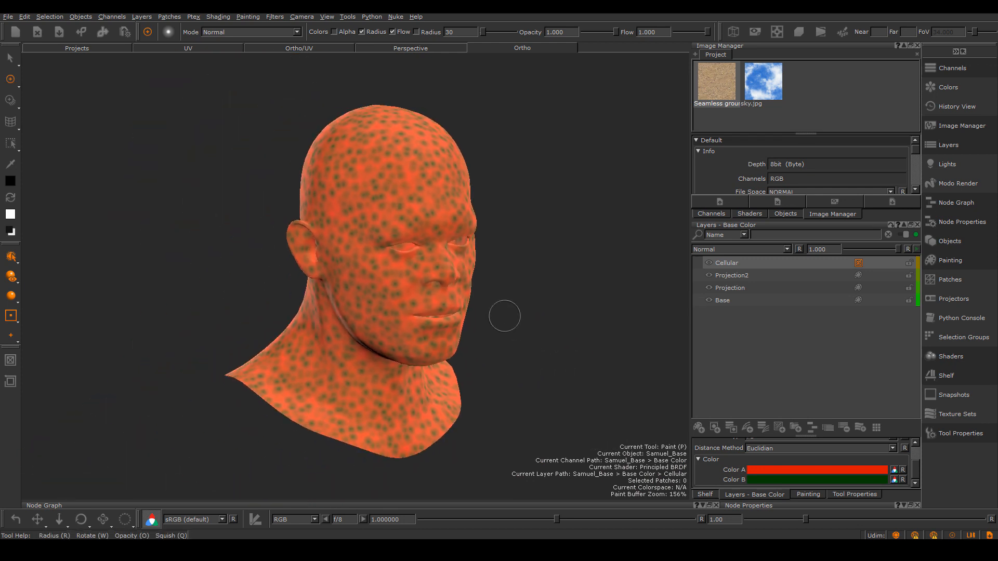
pyautogui.keyDown('alt'); pyautogui.moveTo(504, 316); pyautogui.dragTo(392, 327); pyautogui.keyUp('alt')
pyautogui.keyDown('alt'); pyautogui.moveTo(392, 328); pyautogui.dragTo(494, 319, button='right'); pyautogui.keyUp('alt')
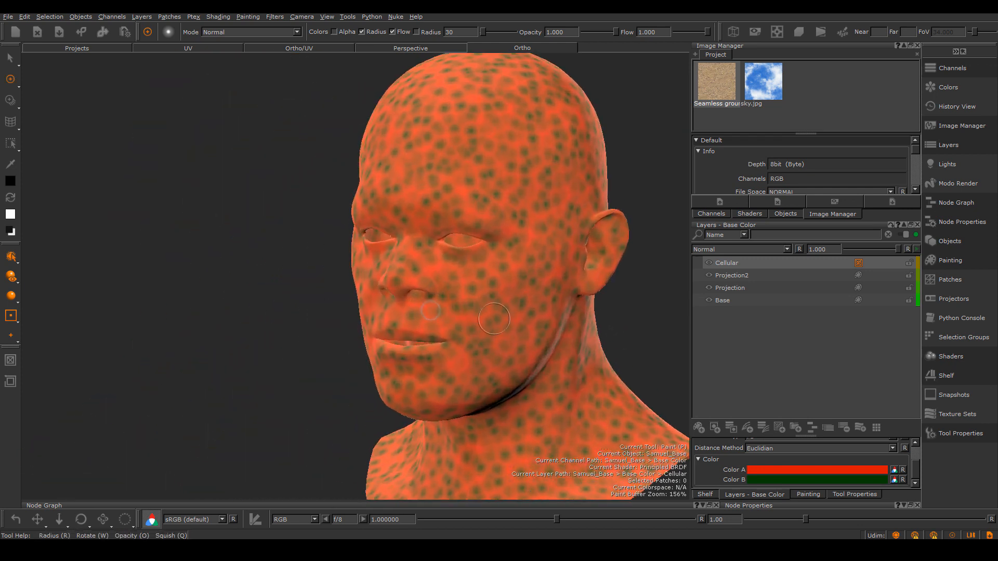
pyautogui.keyDown('alt'); pyautogui.moveTo(494, 318); pyautogui.dragTo(407, 333, button='middle'); pyautogui.keyUp('alt')
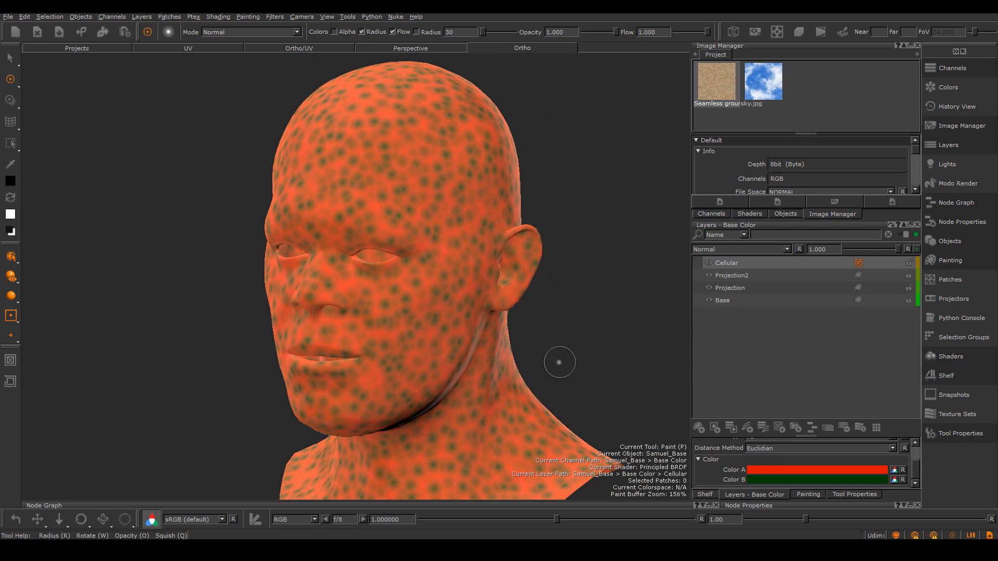
pyautogui.moveTo(560, 362)
pyautogui.keyDown('alt'); pyautogui.mouseDown()
pyautogui.moveTo(507, 329)
pyautogui.moveTo(598, 310)
pyautogui.moveTo(484, 354)
pyautogui.moveTo(552, 339)
pyautogui.moveTo(483, 350)
pyautogui.moveTo(510, 339)
pyautogui.moveTo(478, 361)
pyautogui.moveTo(575, 305)
pyautogui.moveTo(461, 356)
pyautogui.moveTo(498, 335)
pyautogui.moveTo(513, 341)
pyautogui.moveTo(464, 341)
pyautogui.moveTo(501, 327)
pyautogui.moveTo(506, 350)
pyautogui.moveTo(610, 345)
pyautogui.moveTo(364, 350)
pyautogui.moveTo(467, 340)
pyautogui.mouseUp(); pyautogui.keyUp('alt')
pyautogui.keyDown('alt'); pyautogui.moveTo(466, 339); pyautogui.dragTo(470, 345, button='right'); pyautogui.keyUp('alt')
pyautogui.keyDown('alt'); pyautogui.moveTo(470, 345); pyautogui.dragTo(491, 378, button='middle'); pyautogui.keyUp('alt')
pyautogui.keyDown('alt'); pyautogui.moveTo(492, 378); pyautogui.dragTo(483, 364, button='right'); pyautogui.keyUp('alt')
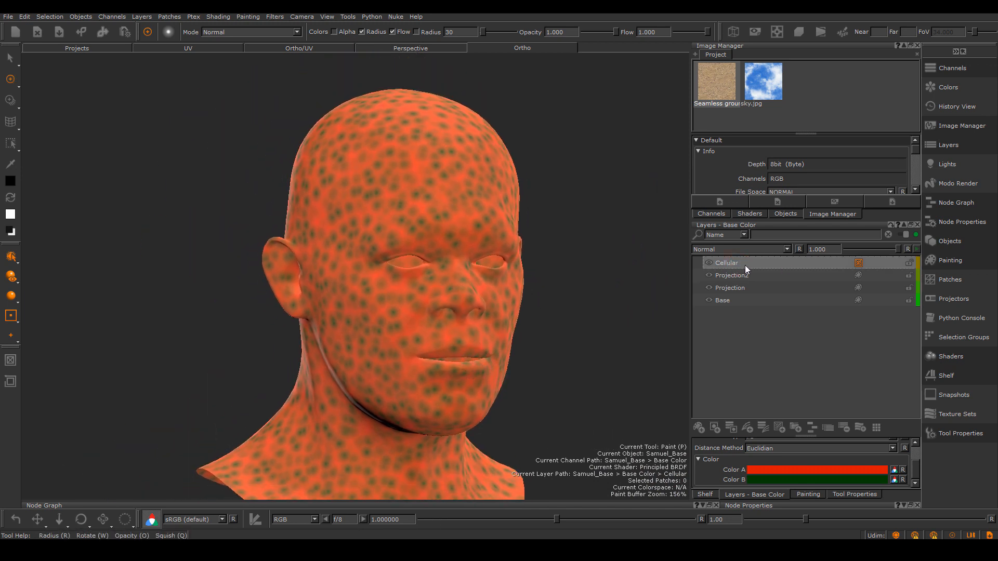
pyautogui.keyDown('alt'); pyautogui.moveTo(546, 317); pyautogui.dragTo(496, 330, button='right'); pyautogui.keyUp('alt')
pyautogui.keyDown('alt'); pyautogui.moveTo(496, 330); pyautogui.dragTo(507, 326, button='middle'); pyautogui.keyUp('alt')
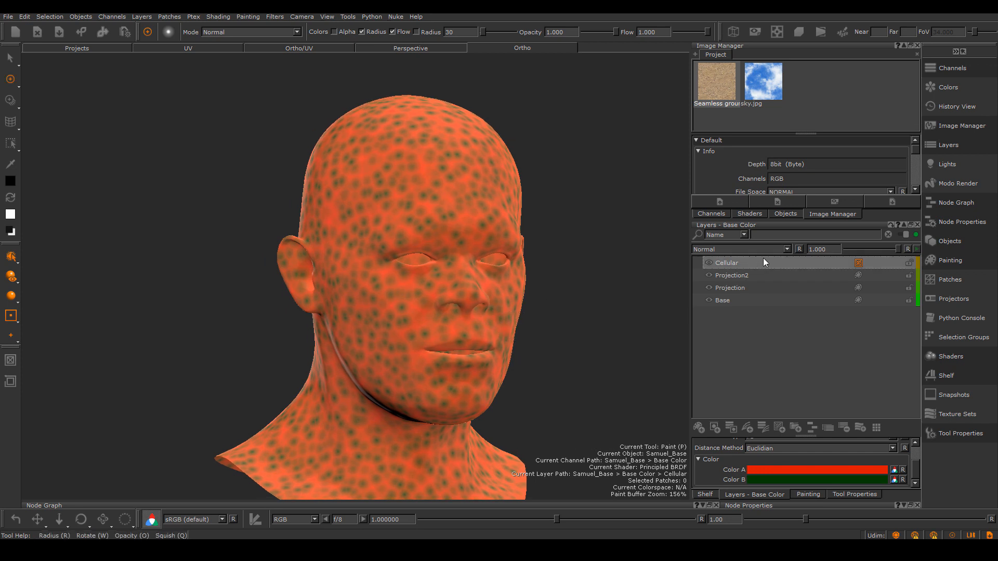
# Step: Add a Reveal All mask to the Cellular layer and keep that layer selected
pyautogui.rightClick(736, 263)
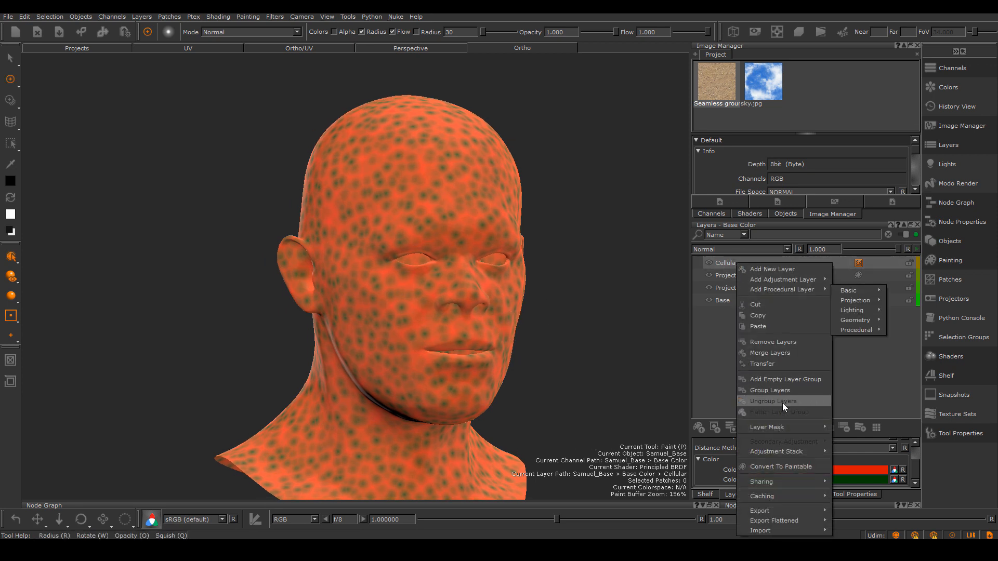
pyautogui.moveTo(780, 427)
pyautogui.moveTo(850, 423)
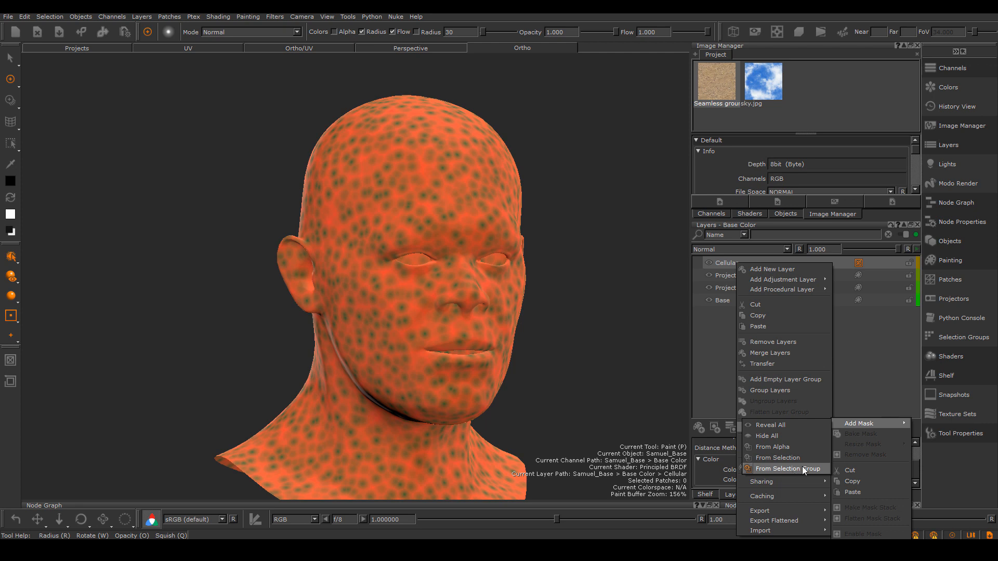
pyautogui.click(771, 425)
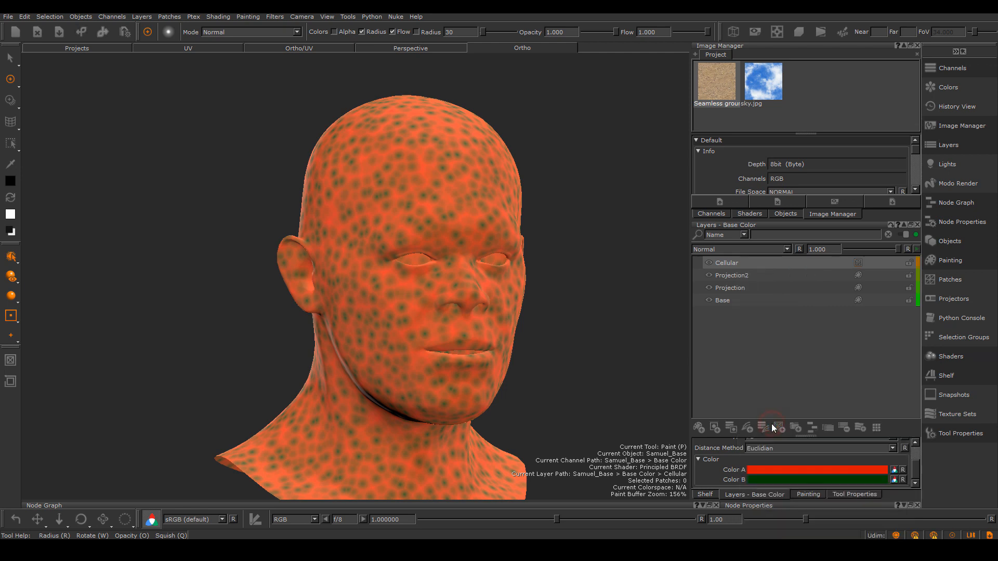
pyautogui.moveTo(450, 359)
pyautogui.keyDown('alt'); pyautogui.mouseDown()
pyautogui.moveTo(507, 356)
pyautogui.moveTo(435, 334)
pyautogui.moveTo(512, 355)
pyautogui.mouseUp(); pyautogui.keyUp('alt')
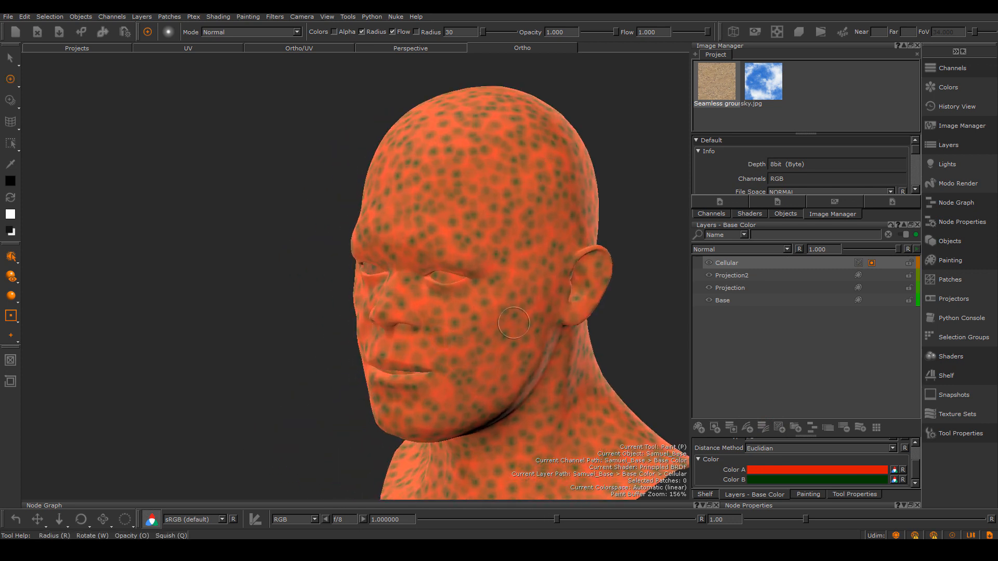
pyautogui.click(726, 263)
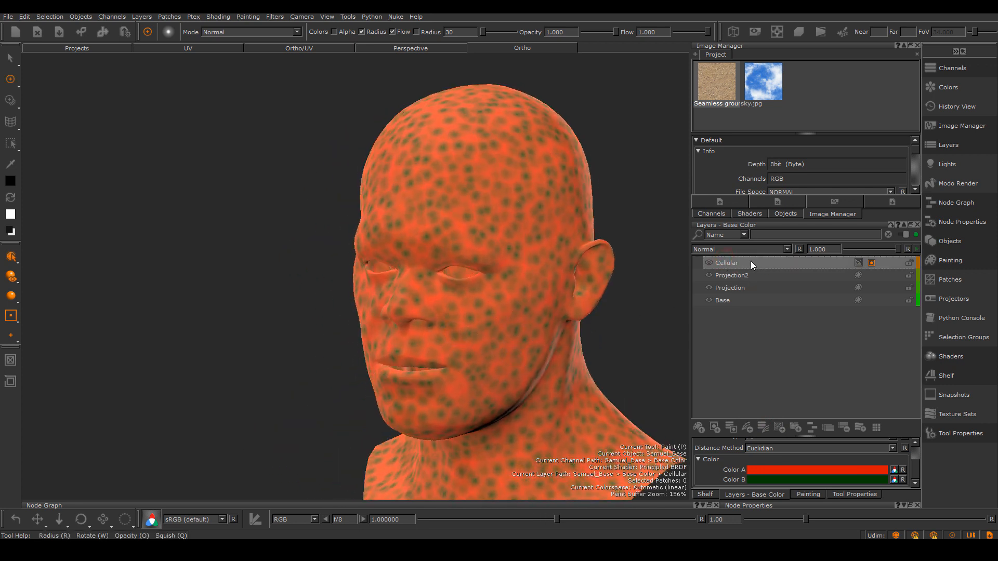
# Step: Examine the masked Cellular layer around the head and review the black foreground and white background paint colors
pyautogui.keyDown('alt'); pyautogui.moveTo(499, 291); pyautogui.dragTo(322, 312); pyautogui.keyUp('alt')
pyautogui.moveTo(582, 252)
pyautogui.keyDown('alt'); pyautogui.mouseDown()
pyautogui.moveTo(525, 265)
pyautogui.moveTo(598, 276)
pyautogui.moveTo(584, 286)
pyautogui.moveTo(560, 297)
pyautogui.moveTo(510, 286)
pyautogui.moveTo(520, 314)
pyautogui.moveTo(535, 308)
pyautogui.moveTo(463, 301)
pyautogui.moveTo(441, 323)
pyautogui.moveTo(503, 314)
pyautogui.moveTo(400, 229)
pyautogui.moveTo(460, 265)
pyautogui.moveTo(509, 216)
pyautogui.mouseUp(); pyautogui.keyUp('alt')
pyautogui.keyDown('alt'); pyautogui.moveTo(491, 312); pyautogui.dragTo(556, 292); pyautogui.keyUp('alt')
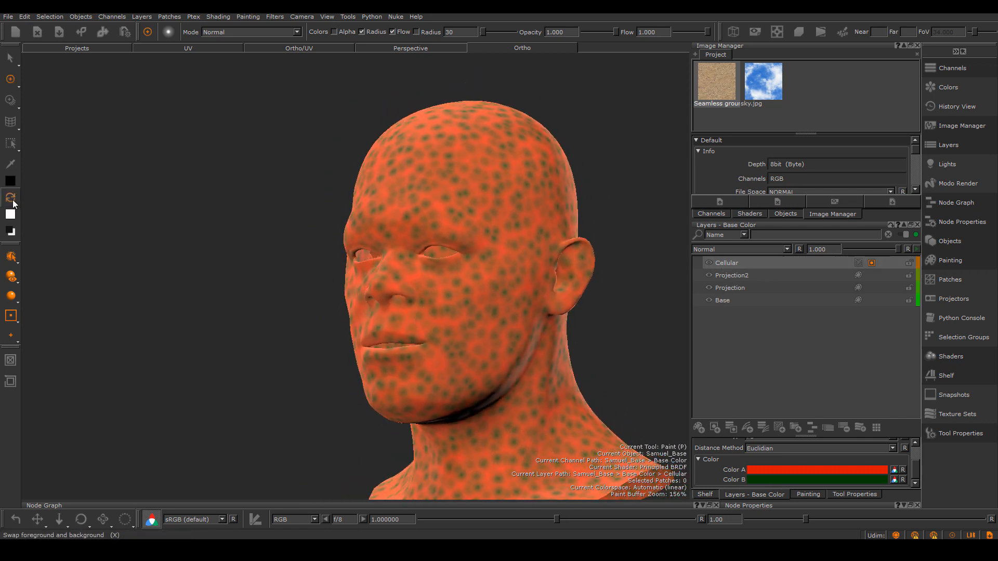
pyautogui.click(10, 197)
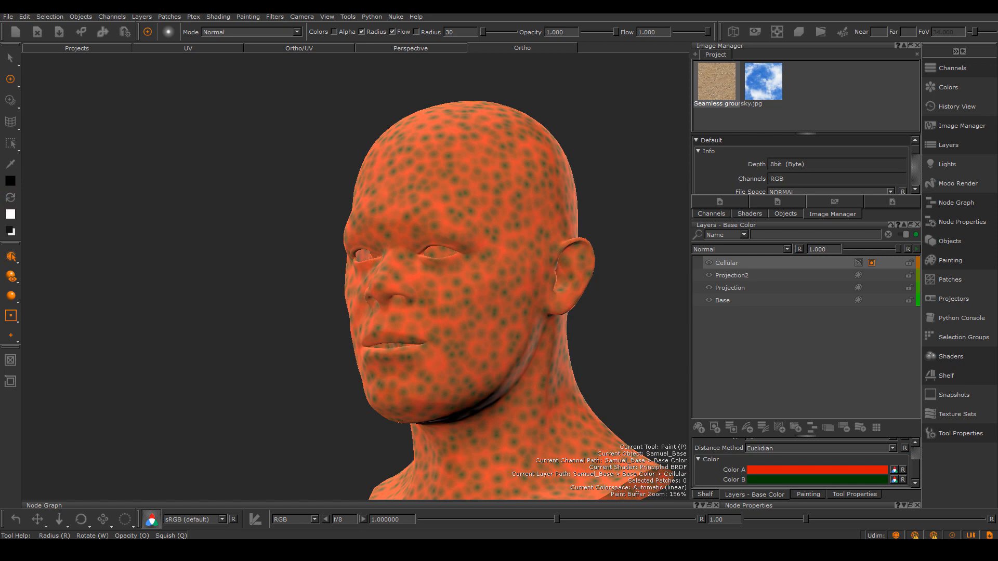
pyautogui.click(13, 217)
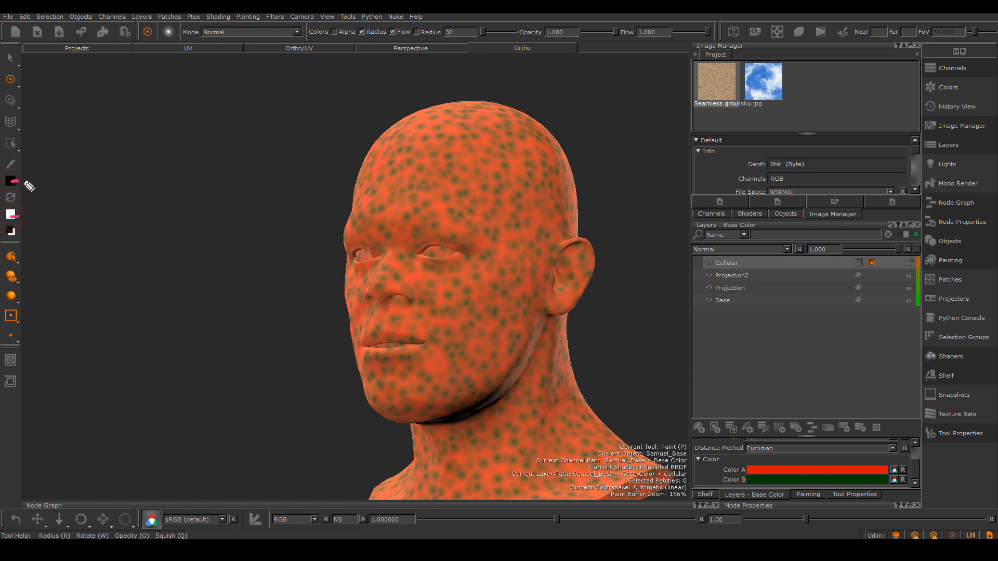
pyautogui.click(11, 215)
pyautogui.keyDown('alt'); pyautogui.moveTo(279, 285); pyautogui.dragTo(276, 287, button='right'); pyautogui.keyUp('alt')
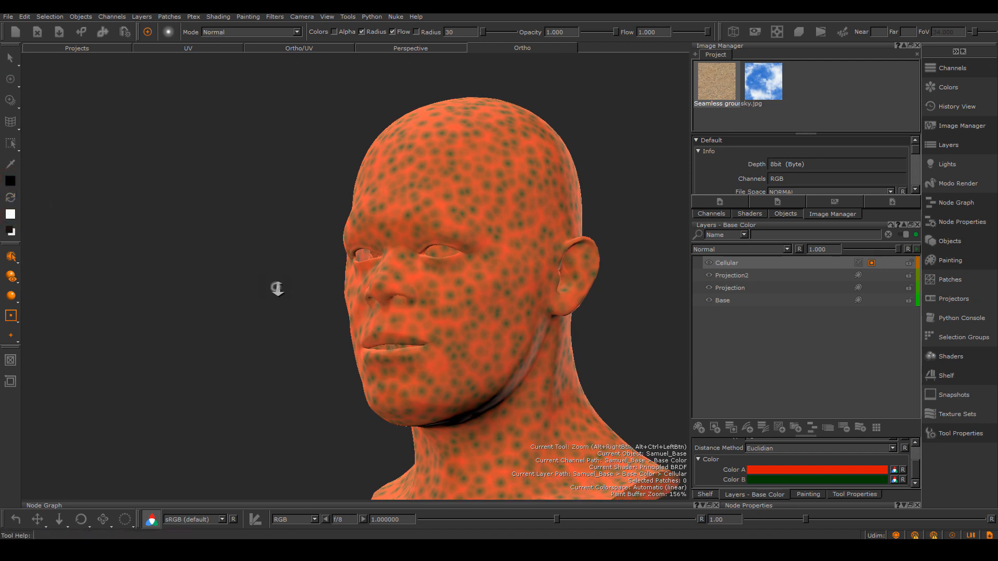
pyautogui.keyDown('alt'); pyautogui.moveTo(384, 272); pyautogui.dragTo(330, 238, button='middle'); pyautogui.keyUp('alt')
pyautogui.keyDown('alt'); pyautogui.moveTo(330, 238); pyautogui.dragTo(321, 247, button='right'); pyautogui.keyUp('alt')
pyautogui.keyDown('alt'); pyautogui.moveTo(321, 247); pyautogui.dragTo(328, 274, button='middle'); pyautogui.keyUp('alt')
pyautogui.keyDown('alt'); pyautogui.moveTo(328, 273); pyautogui.dragTo(299, 277, button='right'); pyautogui.keyUp('alt')
pyautogui.keyDown('alt'); pyautogui.moveTo(375, 321); pyautogui.dragTo(474, 323); pyautogui.keyUp('alt')
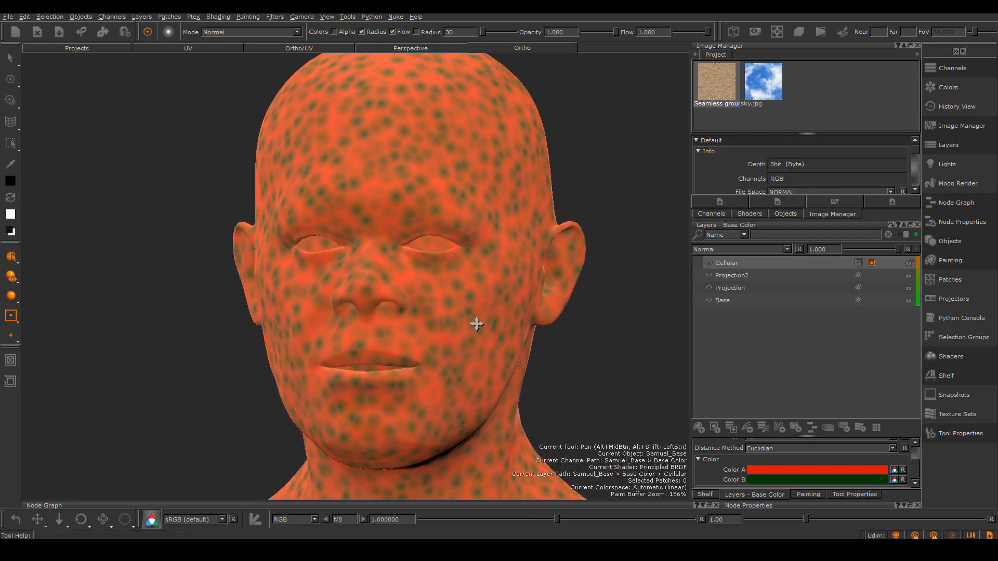
pyautogui.keyDown('alt'); pyautogui.moveTo(475, 323); pyautogui.dragTo(532, 338, button='middle'); pyautogui.keyUp('alt')
pyautogui.keyDown('alt'); pyautogui.moveTo(143, 262); pyautogui.dragTo(351, 289); pyautogui.keyUp('alt')
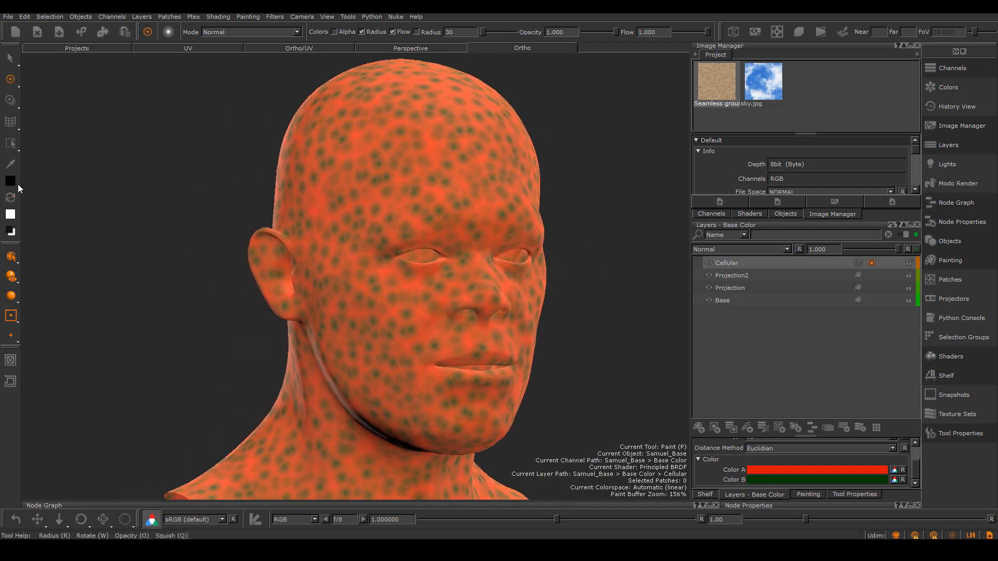
# Step: Paint black on the Cellular mask across the forehead, eyes, nose and mouth, enlarging the brush radius to 53
pyautogui.click(19, 83)
pyautogui.click(61, 78)
pyautogui.moveTo(395, 175)
pyautogui.mouseDown()
pyautogui.moveTo(401, 167)
pyautogui.moveTo(366, 221)
pyautogui.moveTo(352, 291)
pyautogui.moveTo(375, 209)
pyautogui.moveTo(382, 221)
pyautogui.mouseUp()
pyautogui.press('r')
pyautogui.moveTo(531, 270)
pyautogui.keyDown('alt'); pyautogui.mouseDown()
pyautogui.moveTo(522, 275)
pyautogui.moveTo(552, 248)
pyautogui.mouseUp(); pyautogui.keyUp('alt')
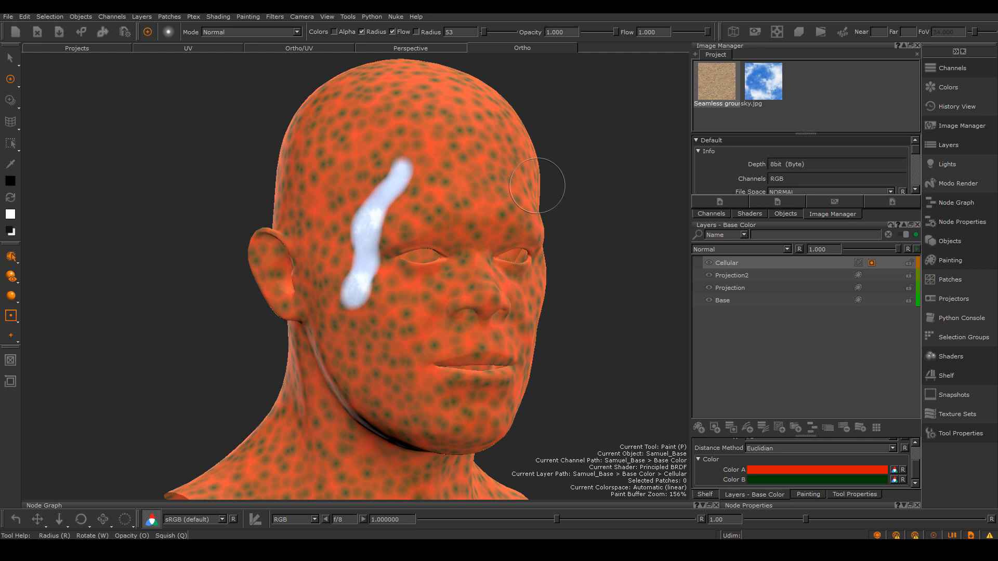
pyautogui.hotkey('ctrl', 's')
pyautogui.moveTo(537, 186)
pyautogui.keyDown('alt'); pyautogui.mouseDown()
pyautogui.moveTo(639, 188)
pyautogui.moveTo(470, 182)
pyautogui.moveTo(374, 207)
pyautogui.moveTo(343, 262)
pyautogui.moveTo(468, 283)
pyautogui.moveTo(499, 262)
pyautogui.moveTo(486, 289)
pyautogui.moveTo(379, 304)
pyautogui.moveTo(467, 325)
pyautogui.moveTo(541, 250)
pyautogui.moveTo(543, 224)
pyautogui.mouseUp(); pyautogui.keyUp('alt')
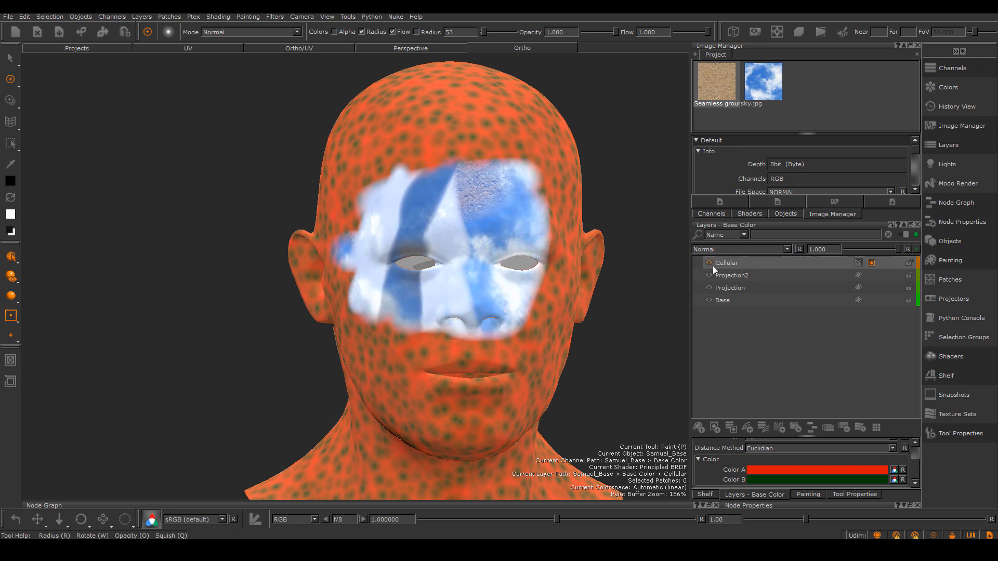
pyautogui.moveTo(474, 198)
pyautogui.mouseDown()
pyautogui.moveTo(395, 162)
pyautogui.moveTo(543, 260)
pyautogui.moveTo(509, 338)
pyautogui.moveTo(400, 338)
pyautogui.moveTo(499, 346)
pyautogui.moveTo(514, 384)
pyautogui.moveTo(399, 350)
pyautogui.moveTo(351, 297)
pyautogui.moveTo(367, 244)
pyautogui.mouseUp()
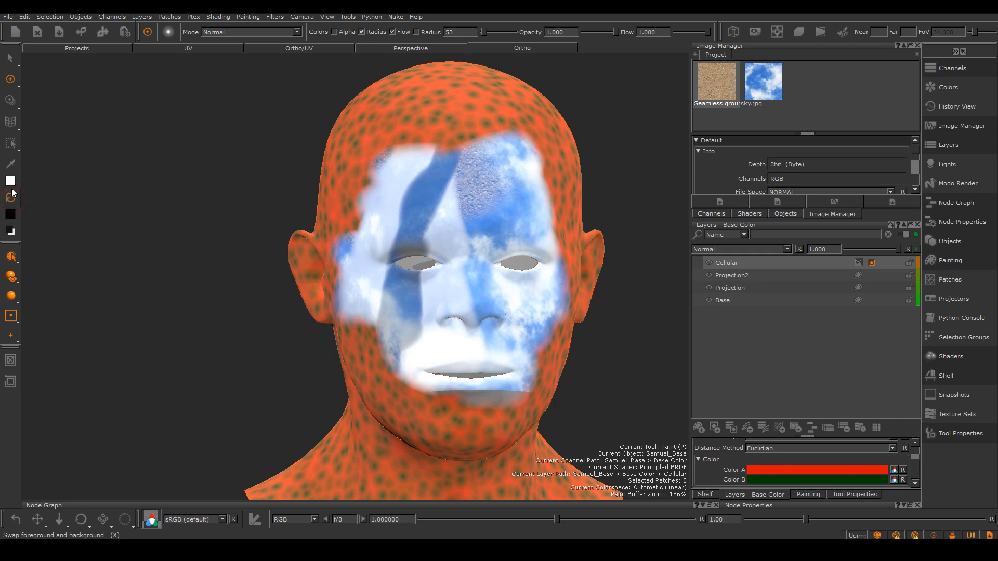
# Step: Paint white on the Cellular mask over the forehead and nose to bring the pattern back there
pyautogui.moveTo(424, 162)
pyautogui.mouseDown()
pyautogui.moveTo(395, 152)
pyautogui.moveTo(515, 151)
pyautogui.moveTo(538, 200)
pyautogui.moveTo(506, 194)
pyautogui.mouseUp()
pyautogui.click(728, 263)
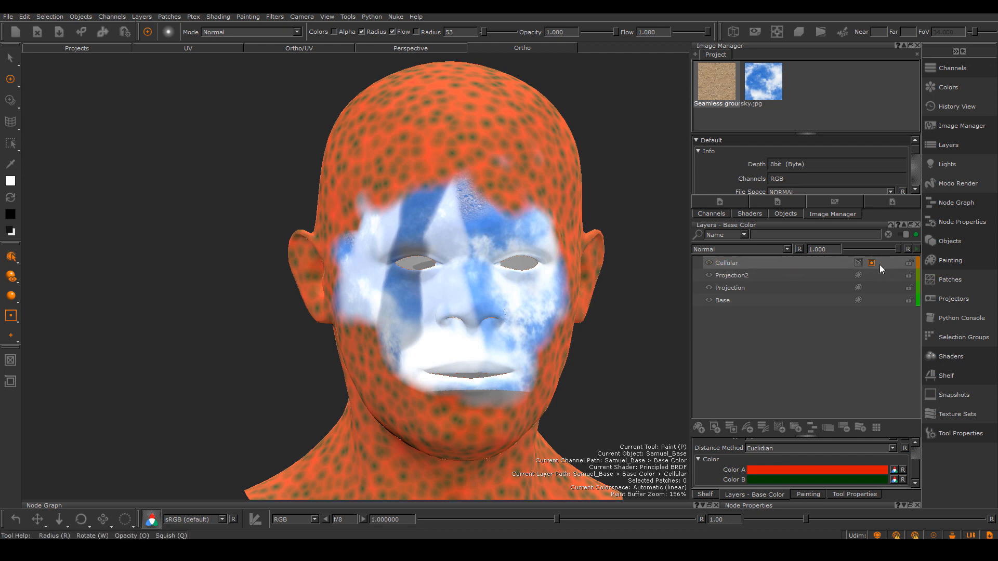
pyautogui.moveTo(490, 220)
pyautogui.mouseDown()
pyautogui.moveTo(403, 213)
pyautogui.moveTo(458, 197)
pyautogui.moveTo(469, 221)
pyautogui.moveTo(448, 301)
pyautogui.moveTo(475, 244)
pyautogui.moveTo(494, 279)
pyautogui.moveTo(489, 316)
pyautogui.mouseUp()
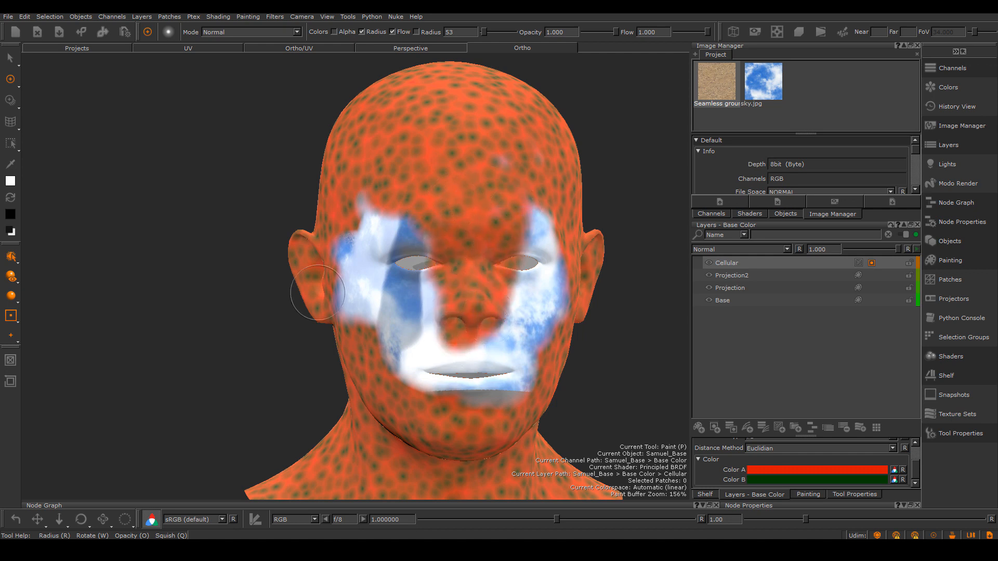
# Step: Swap back to black and hide the Cellular pattern on the forehead and the upper nose
pyautogui.click(10, 199)
pyautogui.moveTo(435, 227)
pyautogui.mouseDown()
pyautogui.moveTo(393, 234)
pyautogui.moveTo(439, 218)
pyautogui.moveTo(481, 150)
pyautogui.moveTo(551, 166)
pyautogui.moveTo(415, 129)
pyautogui.mouseUp()
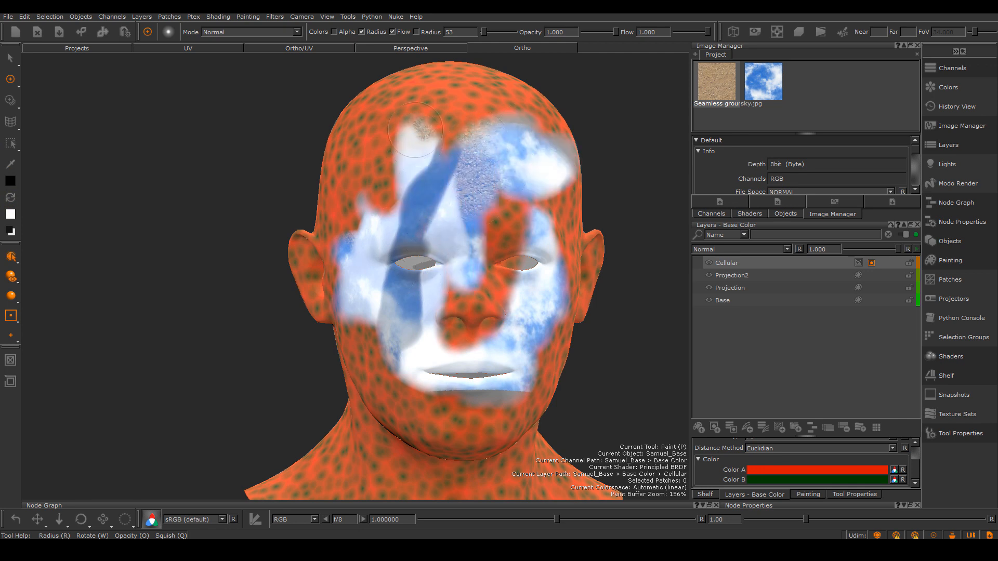
pyautogui.click(14, 202)
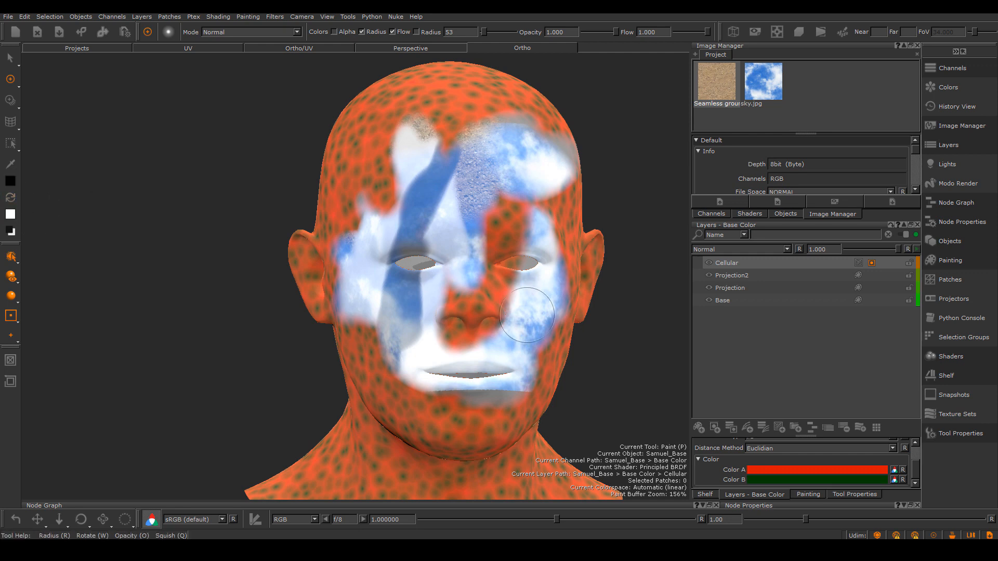
# Step: Paint white on the Cellular mask across the whole face to restore the pattern everywhere
pyautogui.moveTo(525, 301)
pyautogui.mouseDown()
pyautogui.moveTo(432, 333)
pyautogui.moveTo(490, 275)
pyautogui.moveTo(442, 224)
pyautogui.moveTo(374, 271)
pyautogui.moveTo(364, 322)
pyautogui.moveTo(416, 155)
pyautogui.moveTo(405, 218)
pyautogui.moveTo(437, 171)
pyautogui.moveTo(504, 155)
pyautogui.moveTo(499, 271)
pyautogui.moveTo(457, 364)
pyautogui.moveTo(395, 353)
pyautogui.moveTo(430, 356)
pyautogui.moveTo(540, 322)
pyautogui.moveTo(554, 182)
pyautogui.moveTo(567, 156)
pyautogui.moveTo(430, 324)
pyautogui.moveTo(524, 399)
pyautogui.mouseUp()
pyautogui.press('x')
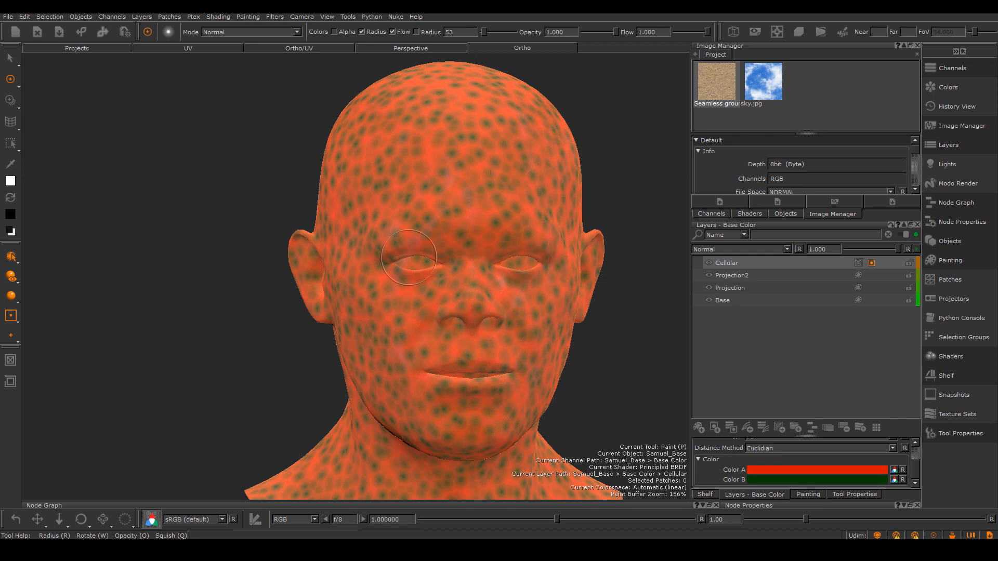
pyautogui.moveTo(409, 257); pyautogui.dragTo(445, 347)
# Step: Examine the restored Cellular pattern from the three-quarter and side views of the head
pyautogui.keyDown('alt'); pyautogui.moveTo(499, 322); pyautogui.dragTo(467, 314, button='right'); pyautogui.keyUp('alt')
pyautogui.moveTo(468, 315)
pyautogui.keyDown('alt'); pyautogui.mouseDown()
pyautogui.moveTo(450, 334)
pyautogui.moveTo(412, 334)
pyautogui.moveTo(428, 345)
pyautogui.moveTo(373, 341)
pyautogui.moveTo(386, 350)
pyautogui.moveTo(499, 343)
pyautogui.moveTo(448, 339)
pyautogui.moveTo(537, 363)
pyautogui.moveTo(515, 326)
pyautogui.moveTo(408, 326)
pyautogui.moveTo(439, 331)
pyautogui.moveTo(533, 282)
pyautogui.moveTo(549, 325)
pyautogui.moveTo(594, 306)
pyautogui.moveTo(404, 334)
pyautogui.moveTo(450, 328)
pyautogui.moveTo(488, 300)
pyautogui.moveTo(463, 316)
pyautogui.moveTo(323, 330)
pyautogui.moveTo(364, 314)
pyautogui.moveTo(538, 327)
pyautogui.mouseUp(); pyautogui.keyUp('alt')
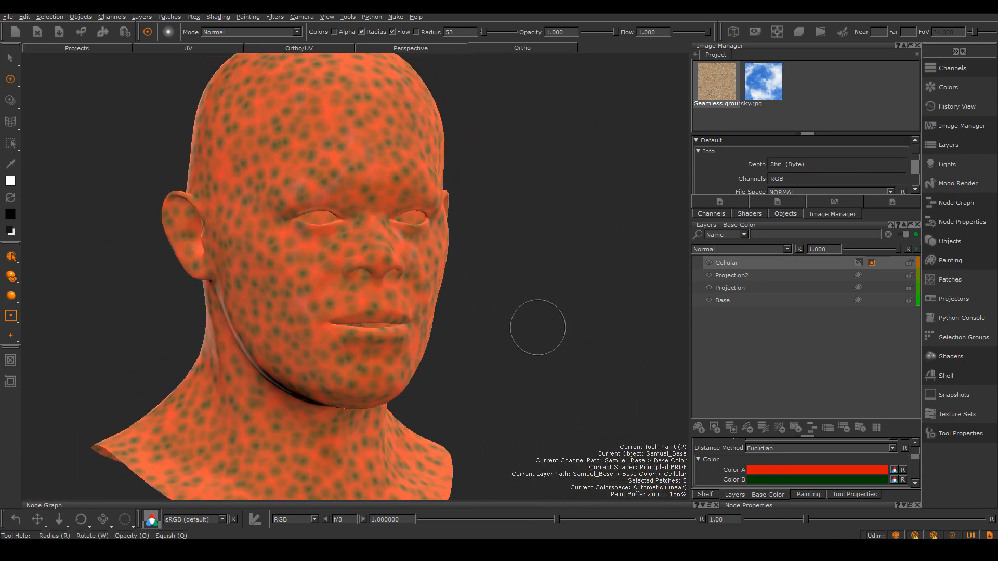
pyautogui.keyDown('alt'); pyautogui.moveTo(538, 327); pyautogui.dragTo(525, 361, button='middle'); pyautogui.keyUp('alt')
pyautogui.keyDown('alt'); pyautogui.moveTo(525, 360); pyautogui.dragTo(538, 383, button='right'); pyautogui.keyUp('alt')
pyautogui.keyDown('alt'); pyautogui.moveTo(539, 382); pyautogui.dragTo(539, 375, button='middle'); pyautogui.keyUp('alt')
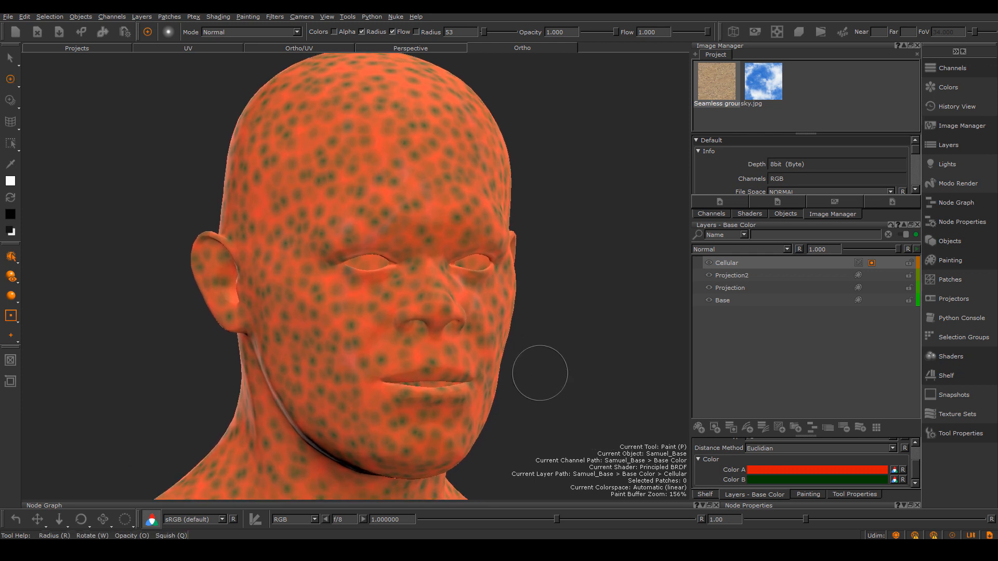
pyautogui.keyDown('alt'); pyautogui.moveTo(539, 375); pyautogui.dragTo(490, 363, button='right'); pyautogui.keyUp('alt')
pyautogui.keyDown('alt'); pyautogui.moveTo(490, 363); pyautogui.dragTo(493, 323, button='middle'); pyautogui.keyUp('alt')
pyautogui.keyDown('alt'); pyautogui.moveTo(481, 311); pyautogui.dragTo(491, 327, button='right'); pyautogui.keyUp('alt')
pyautogui.keyDown('alt'); pyautogui.moveTo(491, 327); pyautogui.dragTo(489, 343, button='middle'); pyautogui.keyUp('alt')
pyautogui.moveTo(490, 343)
pyautogui.keyDown('alt'); pyautogui.mouseDown()
pyautogui.moveTo(349, 338)
pyautogui.moveTo(445, 333)
pyautogui.moveTo(390, 323)
pyautogui.mouseUp(); pyautogui.keyUp('alt')
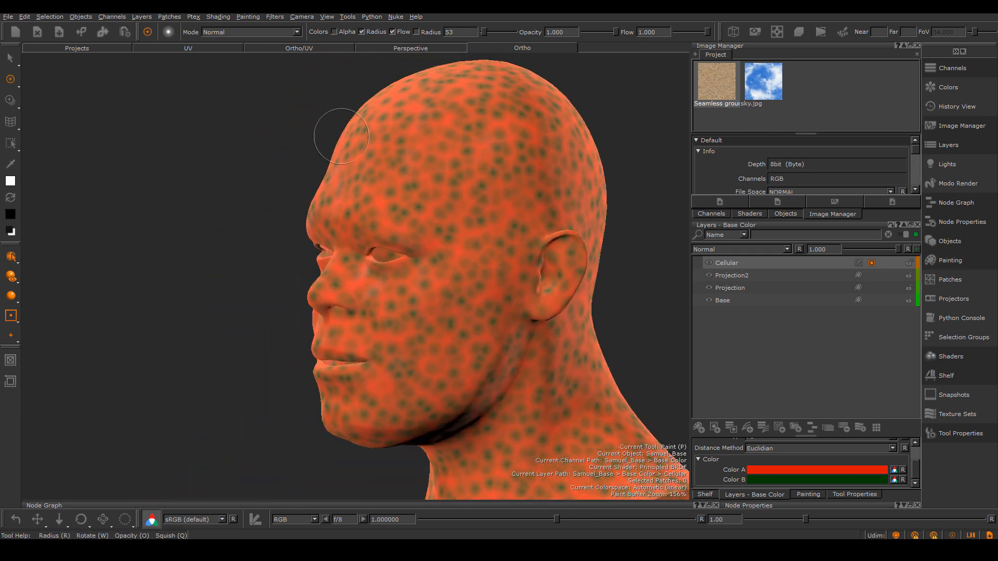
pyautogui.keyDown('alt'); pyautogui.moveTo(425, 383); pyautogui.dragTo(385, 363, button='middle'); pyautogui.keyUp('alt')
pyautogui.keyDown('alt'); pyautogui.moveTo(434, 214); pyautogui.dragTo(415, 281, button='right'); pyautogui.keyUp('alt')
pyautogui.keyDown('alt'); pyautogui.moveTo(414, 281); pyautogui.dragTo(439, 301, button='middle'); pyautogui.keyUp('alt')
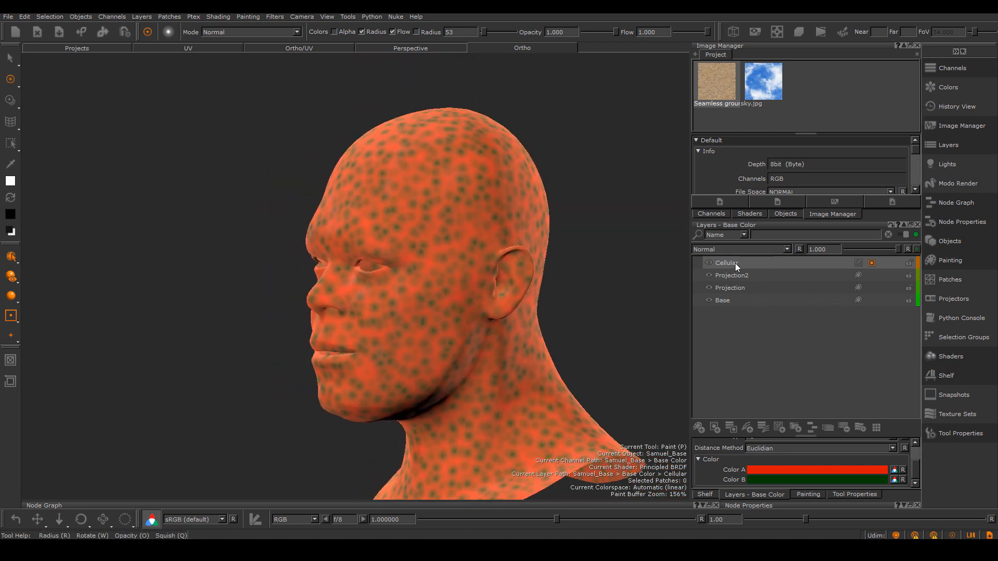
# Step: Add a Brightness adjustment layer above the Cellular layer and raise its brightness to 3.283
pyautogui.rightClick(788, 263)
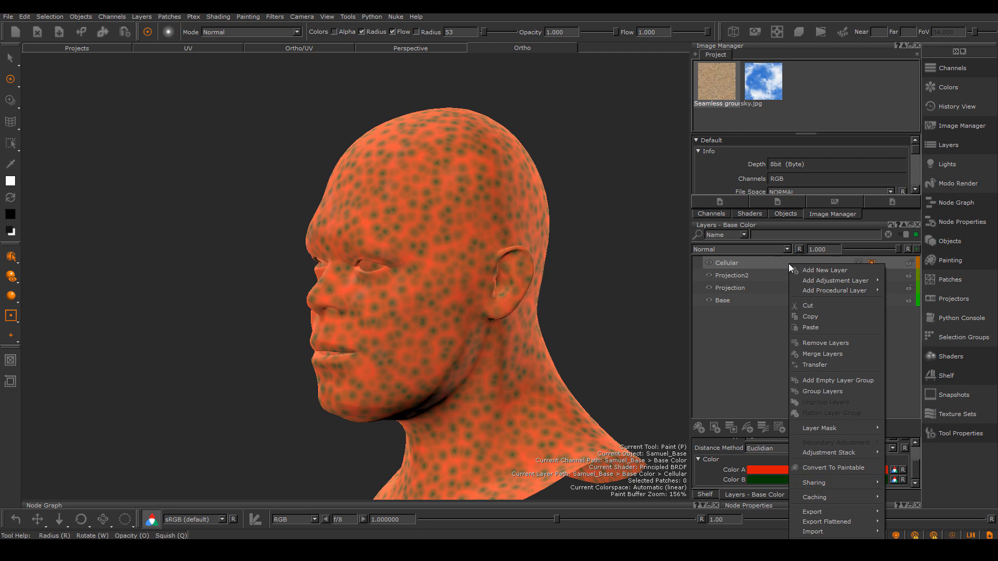
pyautogui.moveTo(833, 281)
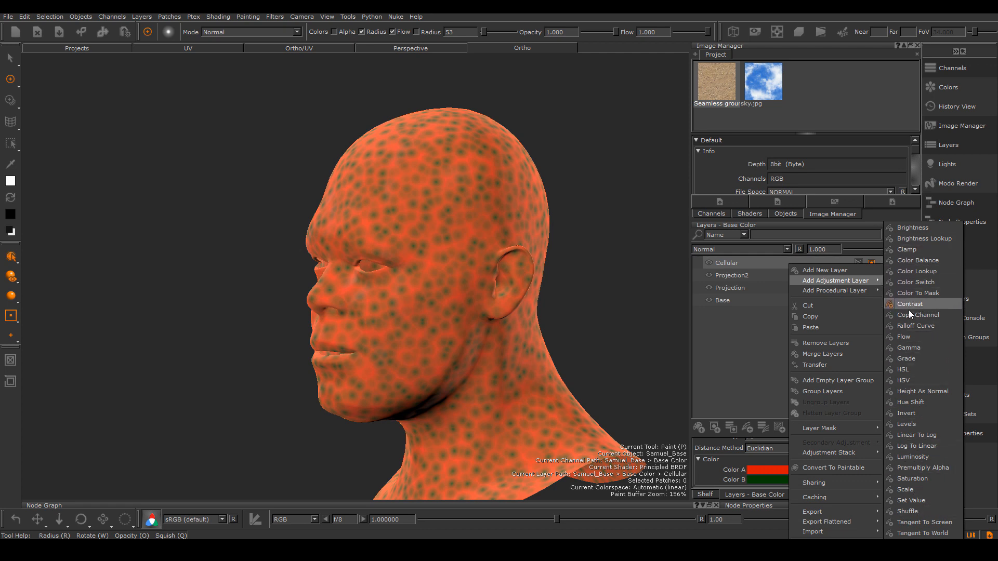
pyautogui.click(918, 228)
pyautogui.click(717, 263)
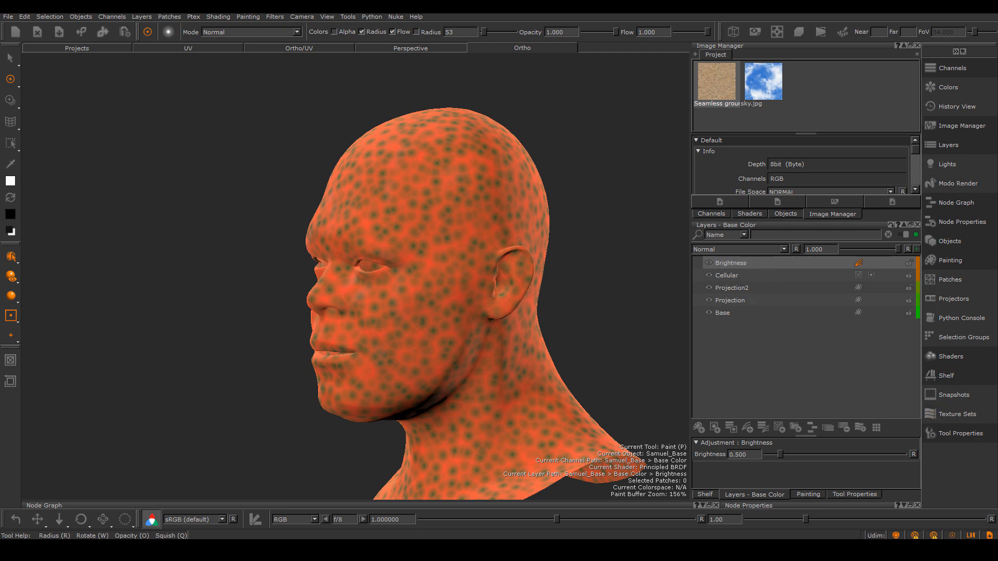
pyautogui.moveTo(783, 440); pyautogui.dragTo(925, 466)
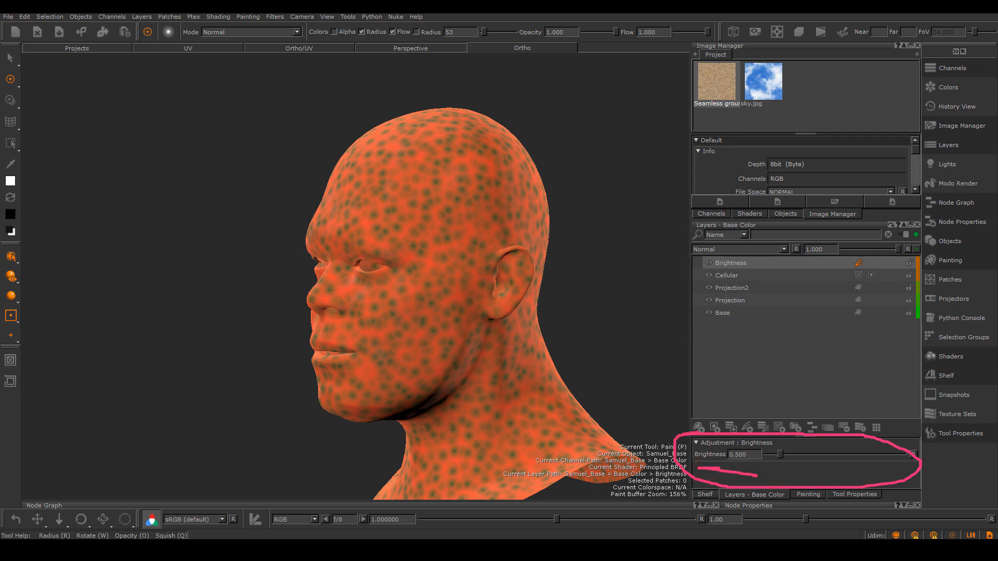
pyautogui.moveTo(782, 456)
pyautogui.mouseDown()
pyautogui.moveTo(897, 453)
pyautogui.moveTo(800, 460)
pyautogui.moveTo(842, 456)
pyautogui.mouseUp()
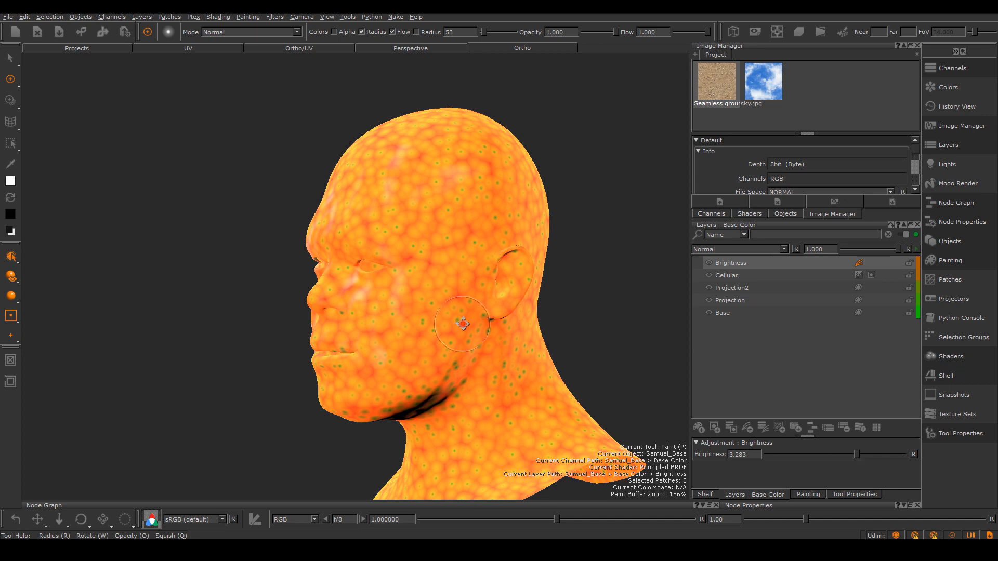
pyautogui.keyDown('alt'); pyautogui.moveTo(463, 324); pyautogui.dragTo(538, 319); pyautogui.keyUp('alt')
pyautogui.keyDown('alt'); pyautogui.moveTo(385, 301); pyautogui.dragTo(425, 279); pyautogui.keyUp('alt')
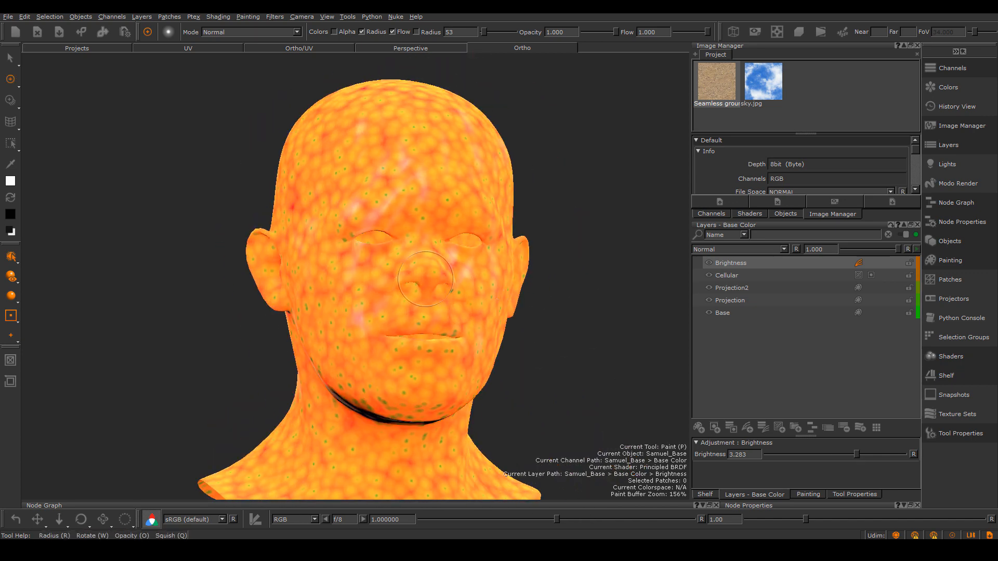
pyautogui.moveTo(488, 273)
pyautogui.keyDown('alt'); pyautogui.mouseDown()
pyautogui.moveTo(519, 314)
pyautogui.moveTo(508, 323)
pyautogui.moveTo(507, 214)
pyautogui.moveTo(495, 322)
pyautogui.mouseUp(); pyautogui.keyUp('alt')
# Step: Add a Hide All layer mask to the Brightness adjustment layer
pyautogui.click(727, 262)
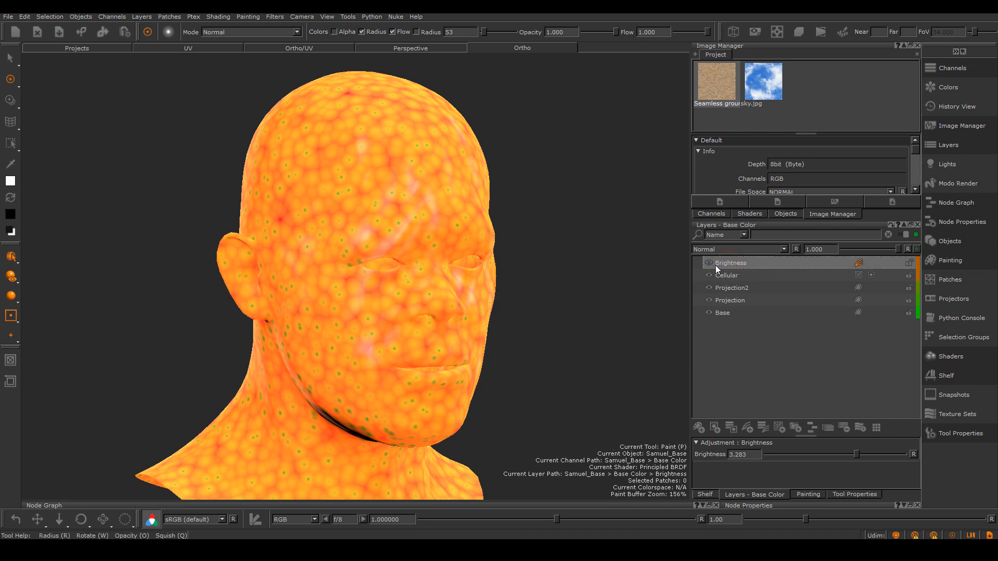
pyautogui.rightClick(745, 263)
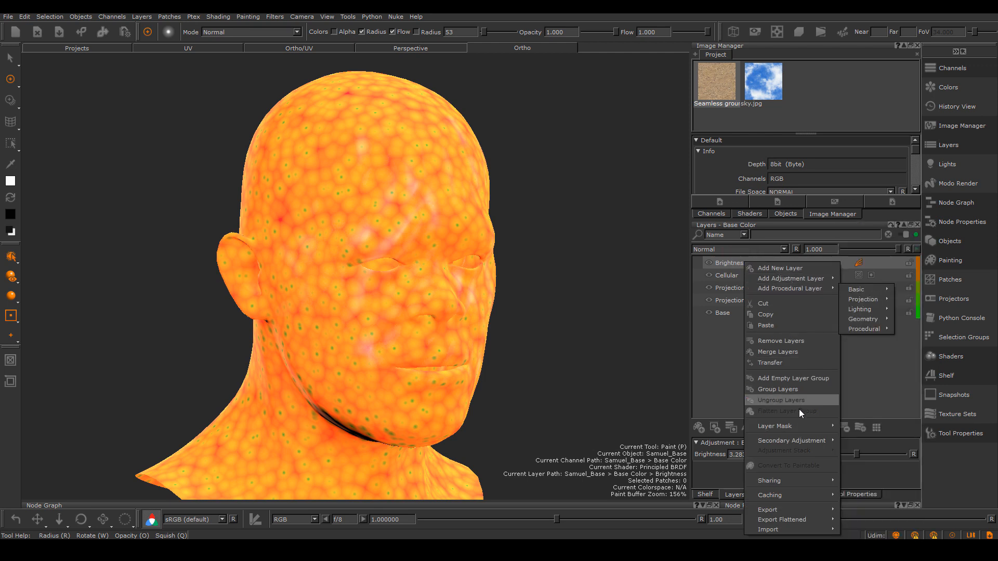
pyautogui.moveTo(798, 426)
pyautogui.moveTo(857, 424)
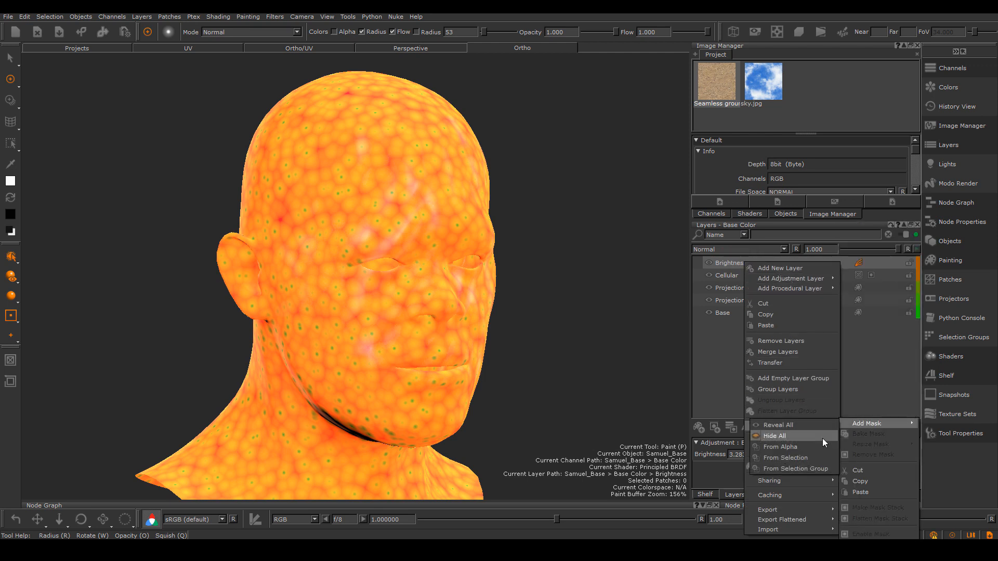
pyautogui.click(774, 437)
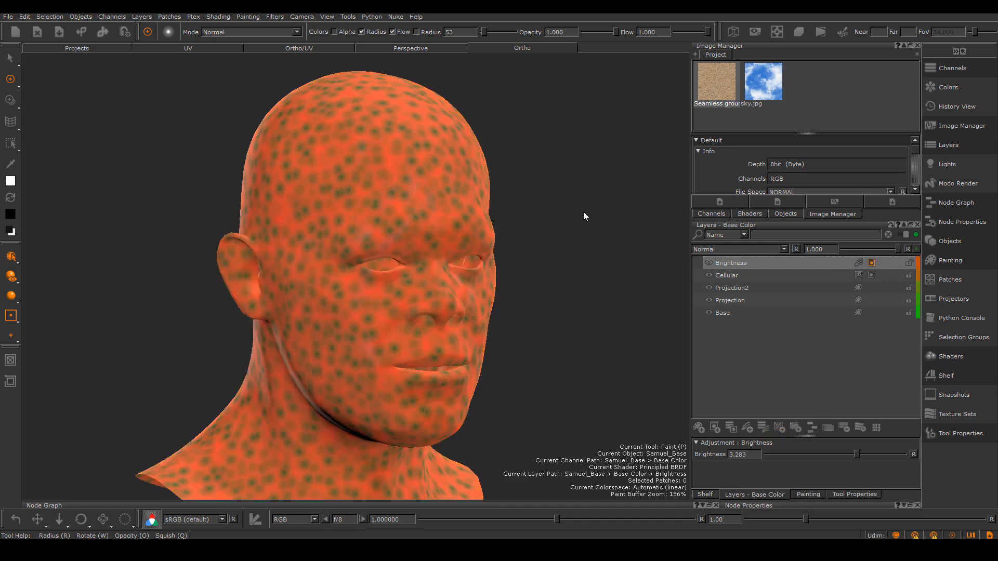
# Step: Enlarge the paint brush to a radius of 77 for painting on the Brightness mask
pyautogui.keyDown('alt'); pyautogui.moveTo(581, 294); pyautogui.dragTo(592, 294, button='right'); pyautogui.keyUp('alt')
pyautogui.moveTo(586, 305)
pyautogui.keyDown('alt'); pyautogui.mouseDown()
pyautogui.moveTo(508, 286)
pyautogui.moveTo(598, 297)
pyautogui.moveTo(540, 291)
pyautogui.mouseUp(); pyautogui.keyUp('alt')
pyautogui.moveTo(445, 306)
pyautogui.keyDown('alt'); pyautogui.mouseDown()
pyautogui.moveTo(421, 304)
pyautogui.moveTo(456, 291)
pyautogui.moveTo(431, 281)
pyautogui.moveTo(468, 265)
pyautogui.moveTo(411, 292)
pyautogui.moveTo(457, 293)
pyautogui.moveTo(442, 272)
pyautogui.mouseUp(); pyautogui.keyUp('alt')
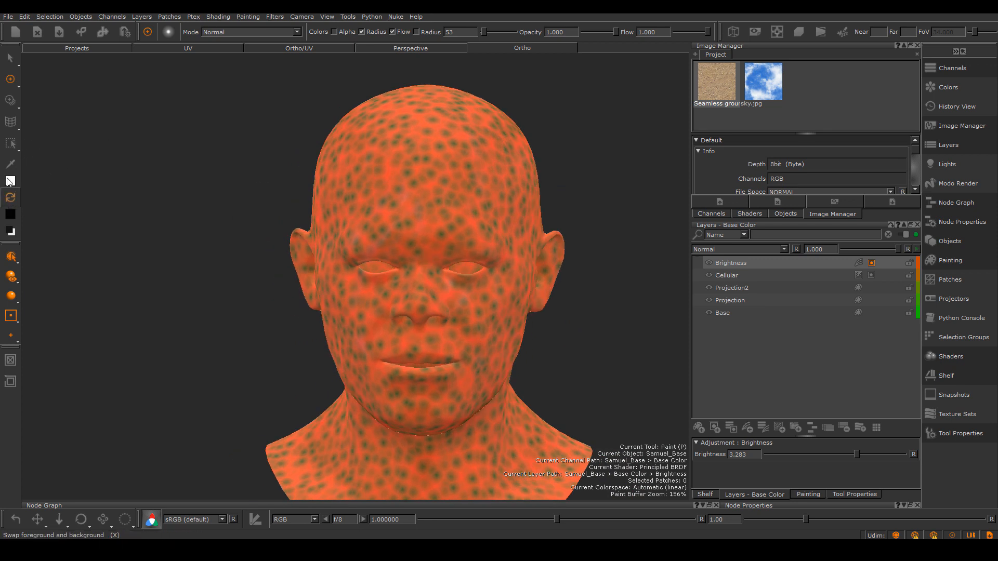
pyautogui.keyDown('alt'); pyautogui.moveTo(194, 292); pyautogui.dragTo(203, 292); pyautogui.keyUp('alt')
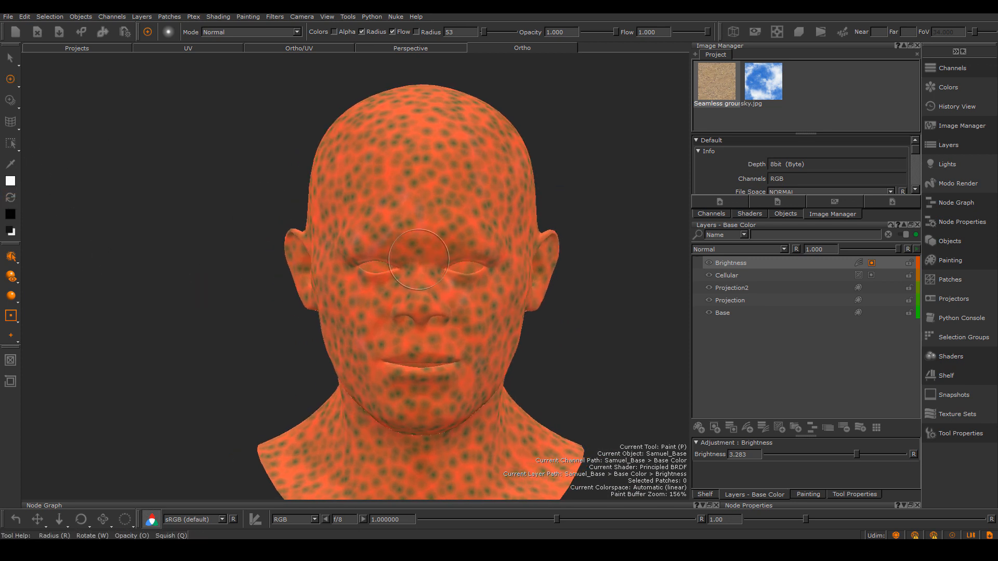
pyautogui.keyDown('alt'); pyautogui.moveTo(417, 291); pyautogui.dragTo(437, 290); pyautogui.keyUp('alt')
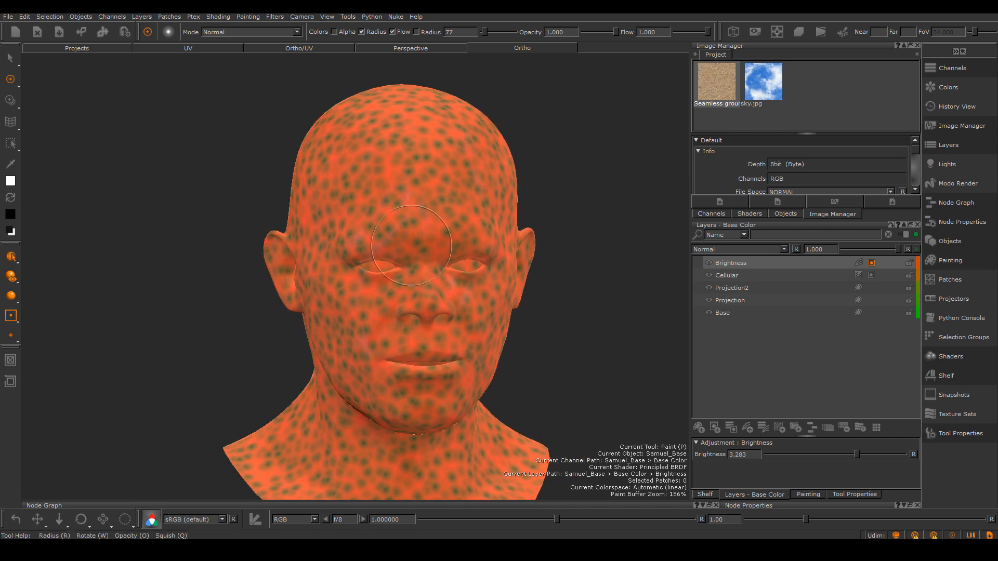
# Step: Try a white stroke on the Brightness mask over the forehead and nose, and undo it
pyautogui.moveTo(407, 224)
pyautogui.mouseDown()
pyautogui.moveTo(392, 214)
pyautogui.moveTo(440, 208)
pyautogui.moveTo(432, 293)
pyautogui.mouseUp()
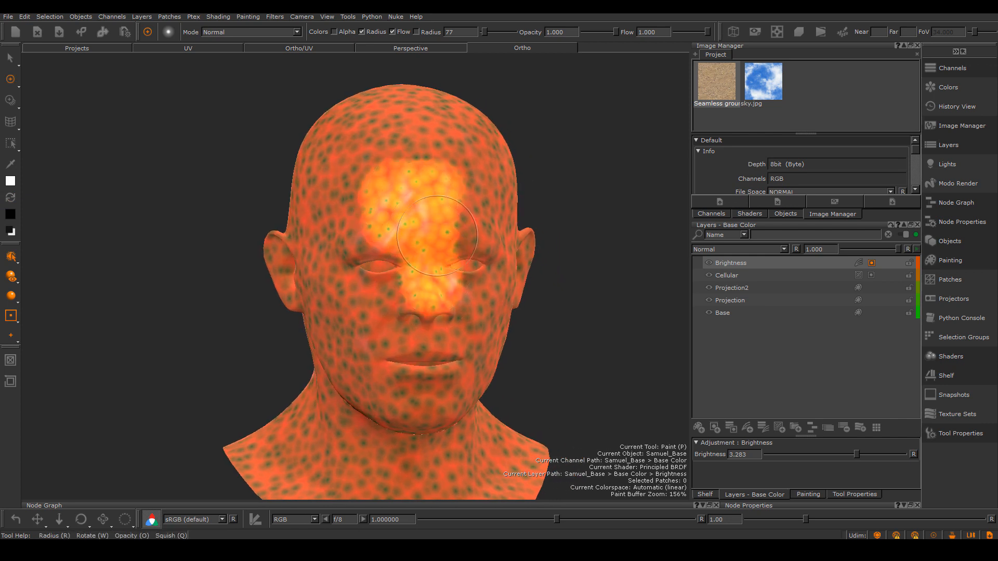
pyautogui.hotkey('ctrl', 'z')
pyautogui.press('z')
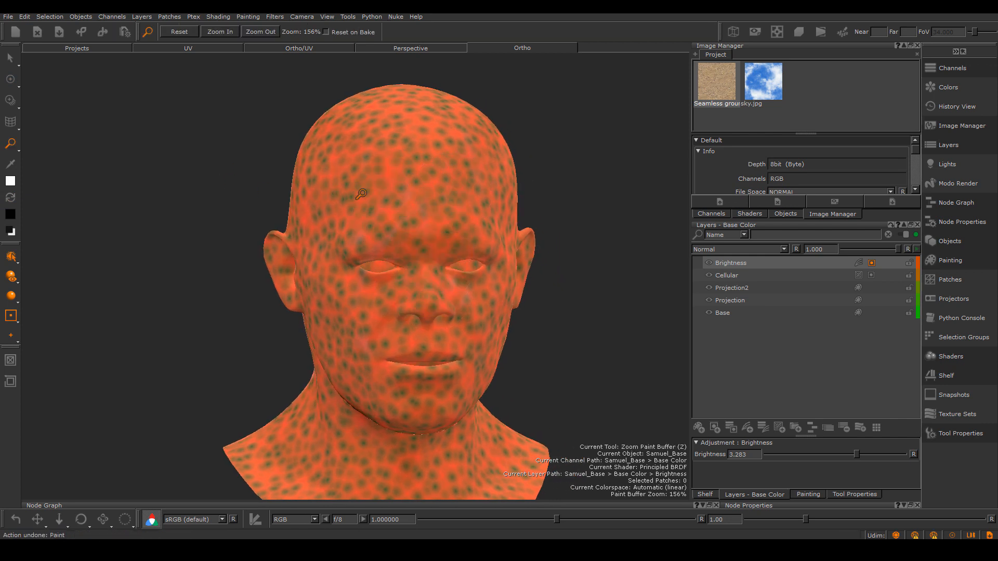
pyautogui.press('p')
# Step: Paint white on the Brightness mask over the forehead, and trim the edges of the brightened patch with black
pyautogui.moveTo(441, 183)
pyautogui.keyDown('alt'); pyautogui.mouseDown()
pyautogui.moveTo(449, 196)
pyautogui.moveTo(391, 200)
pyautogui.mouseUp(); pyautogui.keyUp('alt')
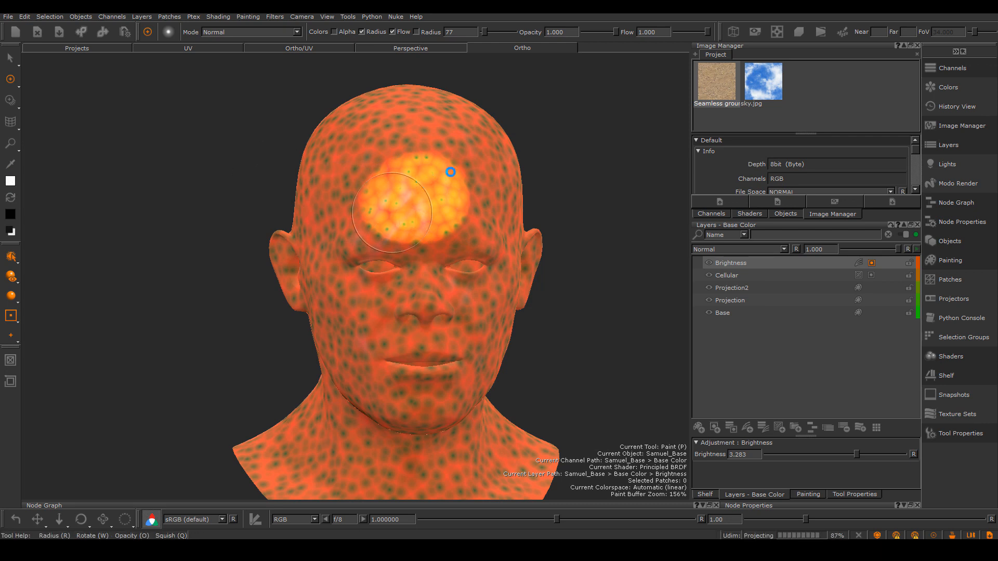
pyautogui.moveTo(422, 188)
pyautogui.mouseDown()
pyautogui.moveTo(408, 178)
pyautogui.moveTo(429, 215)
pyautogui.moveTo(401, 166)
pyautogui.mouseUp()
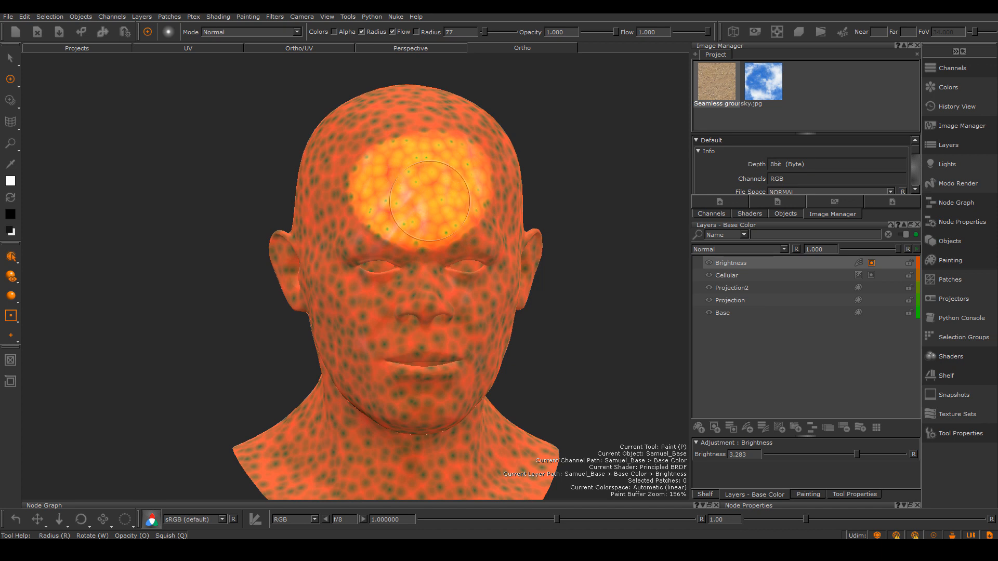
pyautogui.press('x')
pyautogui.moveTo(364, 176)
pyautogui.mouseDown()
pyautogui.moveTo(455, 141)
pyautogui.moveTo(503, 206)
pyautogui.mouseUp()
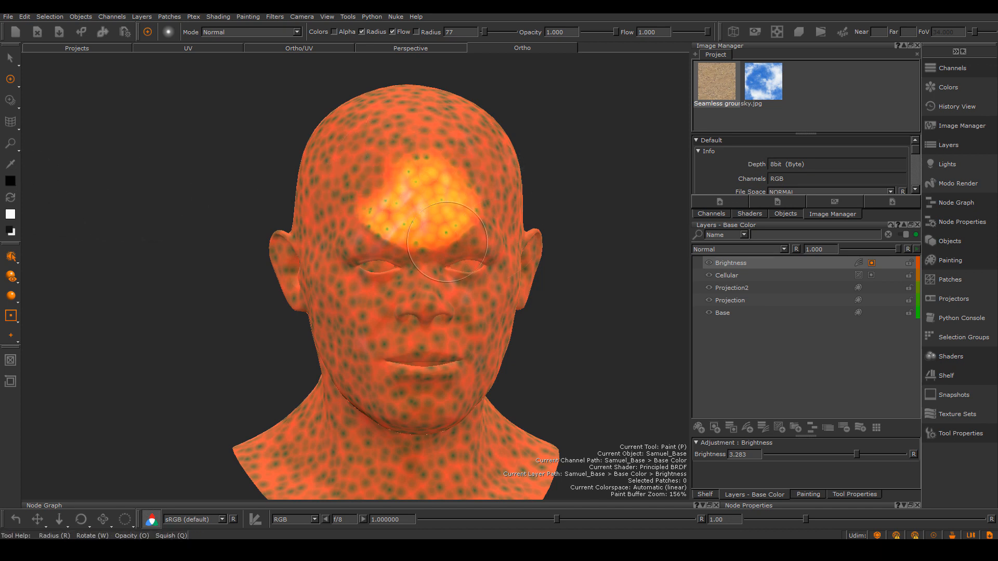
pyautogui.moveTo(447, 241)
pyautogui.mouseDown()
pyautogui.moveTo(376, 219)
pyautogui.moveTo(423, 260)
pyautogui.mouseUp()
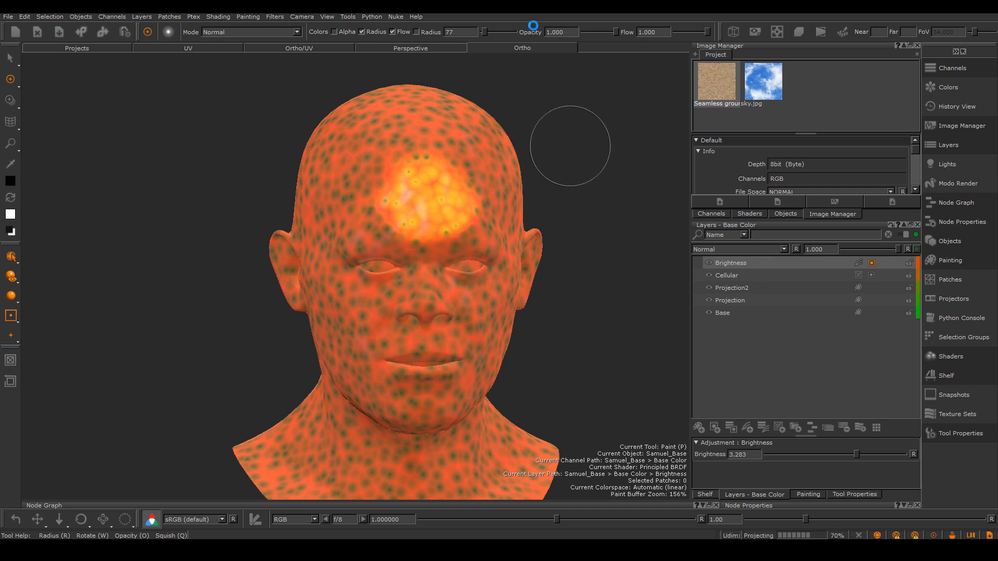
# Step: Lower the brush opacity to 0.580 and paint white on the Brightness mask over the forehead, nose, mouth and chin
pyautogui.keyDown('alt'); pyautogui.moveTo(595, 70); pyautogui.dragTo(585, 79); pyautogui.keyUp('alt')
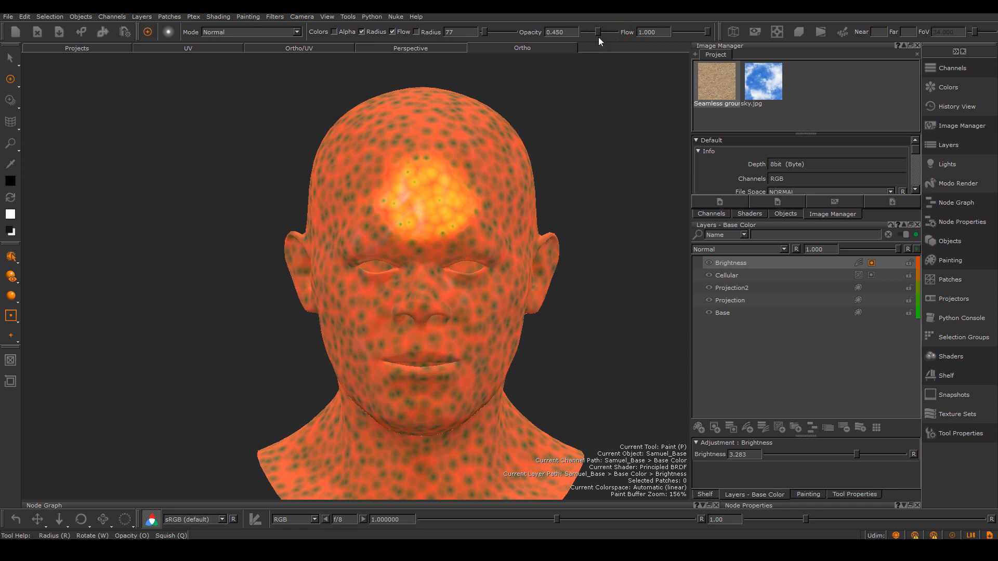
pyautogui.moveTo(596, 38); pyautogui.dragTo(596, 38)
pyautogui.moveTo(437, 169)
pyautogui.mouseDown()
pyautogui.moveTo(399, 166)
pyautogui.moveTo(442, 158)
pyautogui.moveTo(454, 208)
pyautogui.moveTo(373, 227)
pyautogui.moveTo(462, 231)
pyautogui.moveTo(462, 206)
pyautogui.moveTo(381, 212)
pyautogui.moveTo(422, 302)
pyautogui.moveTo(432, 270)
pyautogui.moveTo(429, 312)
pyautogui.moveTo(429, 202)
pyautogui.moveTo(478, 176)
pyautogui.moveTo(405, 390)
pyautogui.moveTo(432, 307)
pyautogui.moveTo(346, 325)
pyautogui.moveTo(447, 294)
pyautogui.moveTo(488, 317)
pyautogui.moveTo(416, 387)
pyautogui.mouseUp()
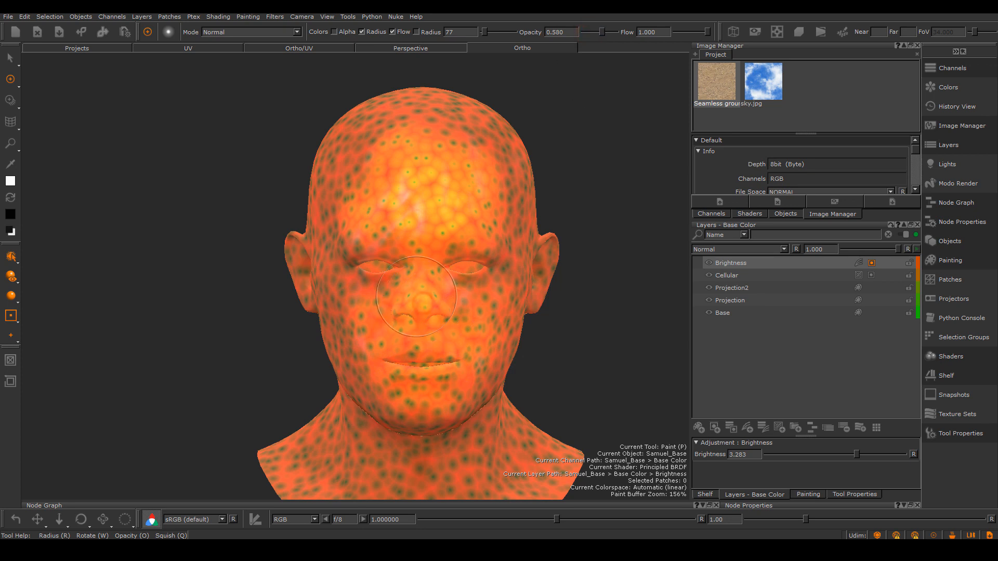
pyautogui.moveTo(421, 371)
pyautogui.mouseDown()
pyautogui.moveTo(405, 349)
pyautogui.moveTo(434, 355)
pyautogui.mouseUp()
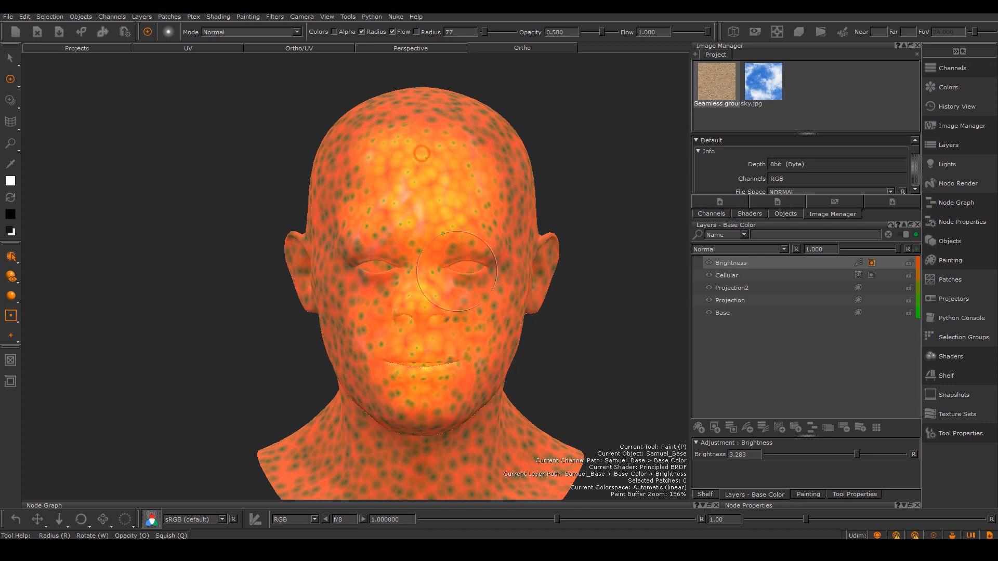
pyautogui.press('b')
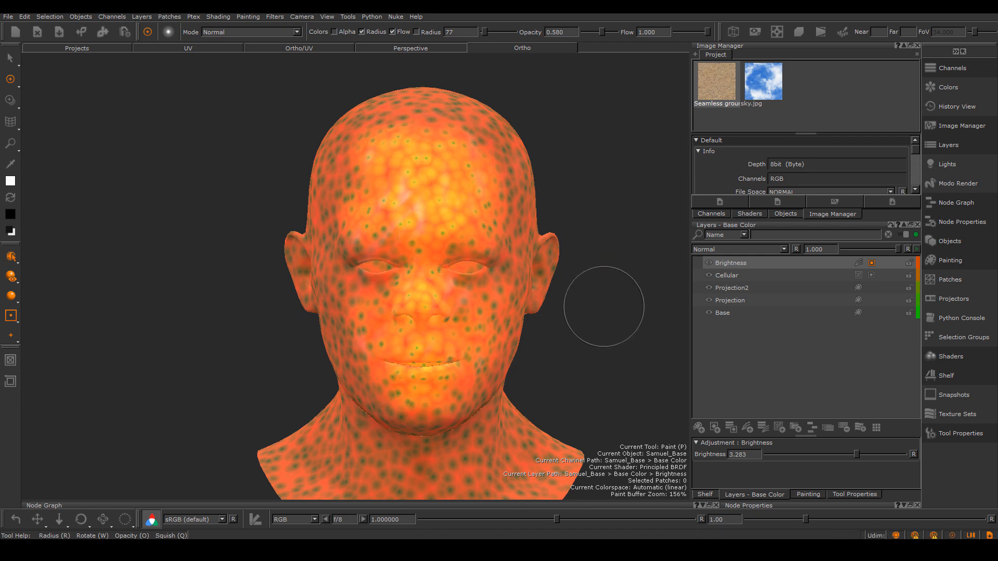
# Step: Add a Gamma adjustment layer above the Brightness layer and set its gamma to 1.554
pyautogui.moveTo(604, 307)
pyautogui.keyDown('alt'); pyautogui.mouseDown()
pyautogui.moveTo(657, 339)
pyautogui.moveTo(593, 330)
pyautogui.moveTo(479, 340)
pyautogui.moveTo(470, 352)
pyautogui.moveTo(512, 350)
pyautogui.moveTo(489, 361)
pyautogui.moveTo(528, 335)
pyautogui.moveTo(489, 343)
pyautogui.moveTo(518, 340)
pyautogui.mouseUp(); pyautogui.keyUp('alt')
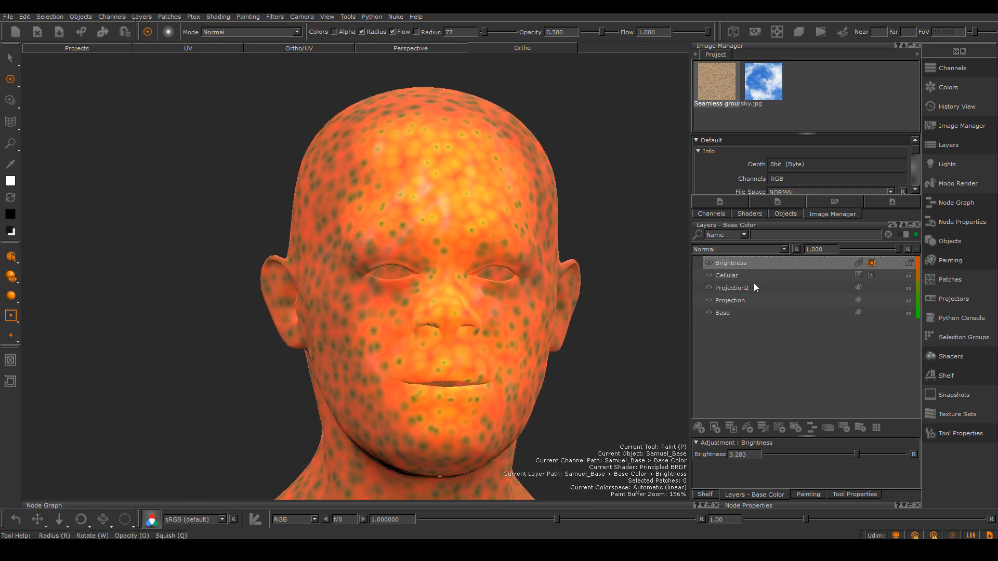
pyautogui.rightClick(789, 261)
pyautogui.moveTo(826, 276)
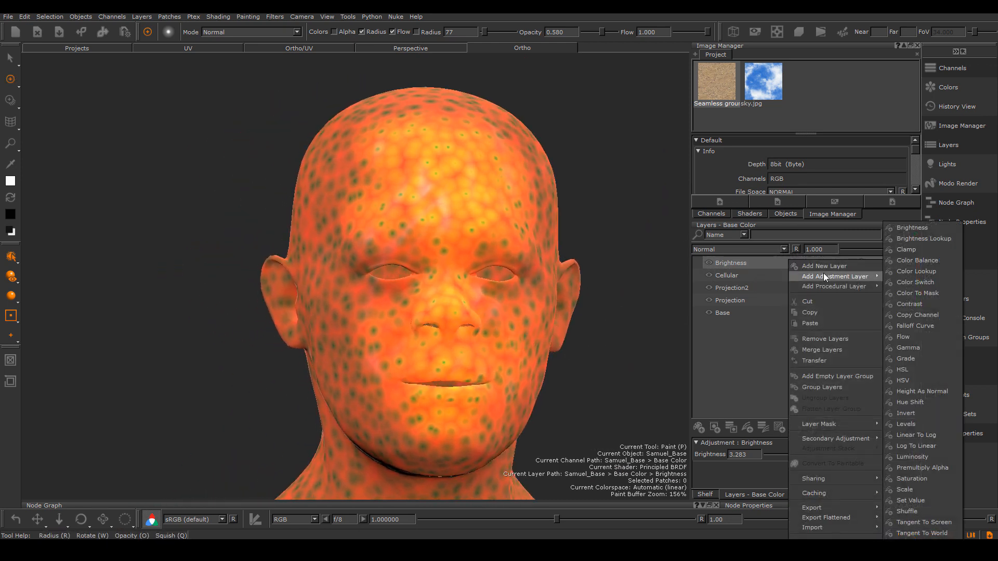
pyautogui.click(913, 348)
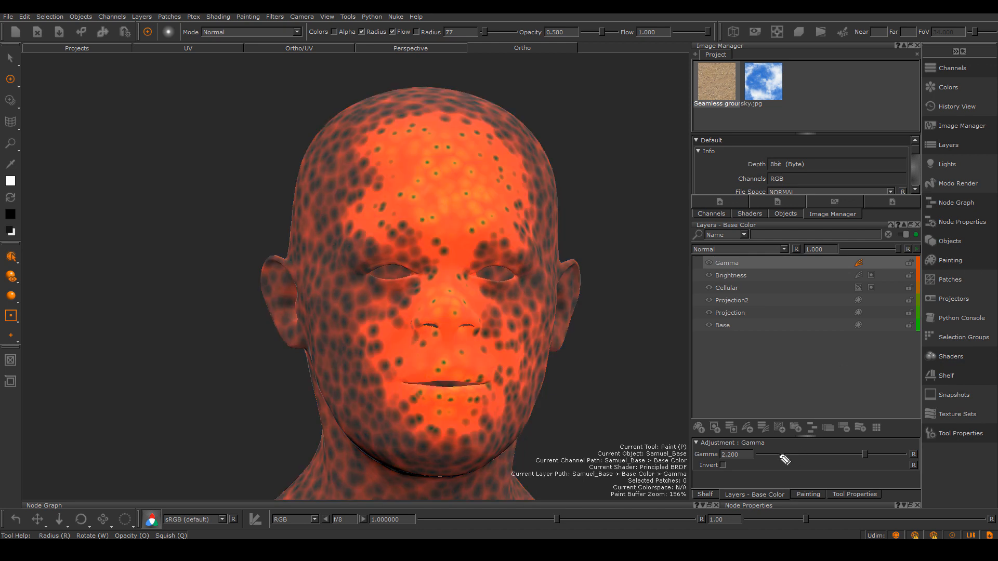
pyautogui.moveTo(679, 441)
pyautogui.mouseDown()
pyautogui.moveTo(913, 457)
pyautogui.moveTo(716, 480)
pyautogui.moveTo(725, 439)
pyautogui.mouseUp()
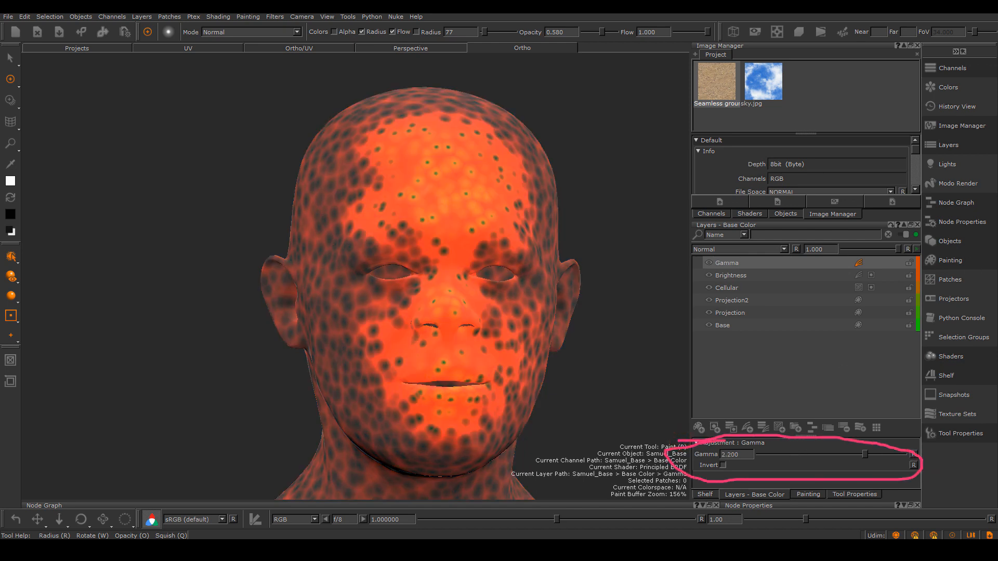
pyautogui.press('Escape')
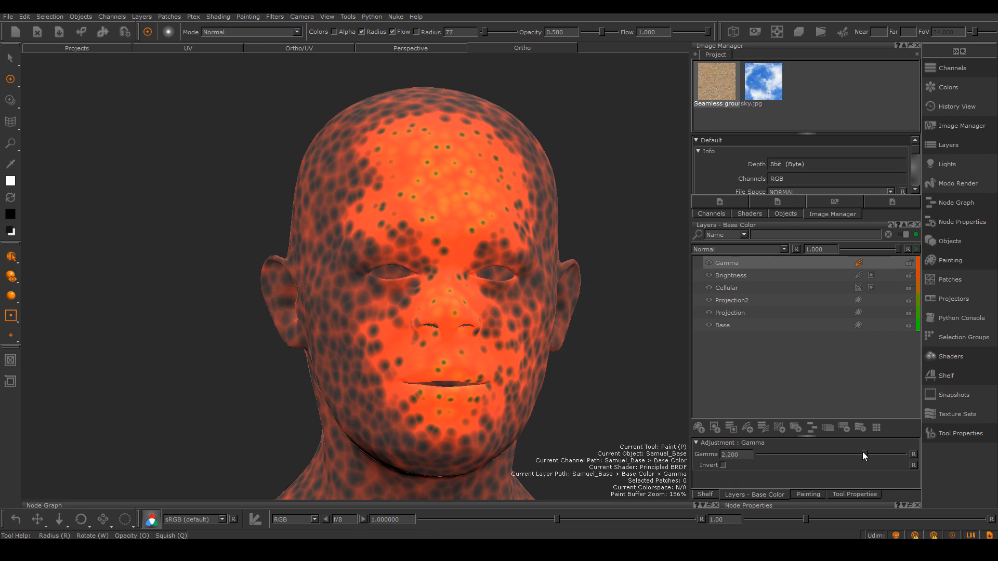
pyautogui.moveTo(863, 454)
pyautogui.mouseDown()
pyautogui.moveTo(790, 455)
pyautogui.moveTo(916, 458)
pyautogui.moveTo(738, 466)
pyautogui.moveTo(832, 477)
pyautogui.mouseUp()
# Step: Examine the combined Brightness and Gamma adjustments on the head from the front and three-quarter views
pyautogui.keyDown('alt'); pyautogui.moveTo(565, 339); pyautogui.dragTo(460, 341); pyautogui.keyUp('alt')
pyautogui.keyDown('alt'); pyautogui.moveTo(519, 323); pyautogui.dragTo(531, 325, button='right'); pyautogui.keyUp('alt')
pyautogui.keyDown('alt'); pyautogui.moveTo(530, 325); pyautogui.dragTo(433, 353, button='middle'); pyautogui.keyUp('alt')
pyautogui.moveTo(433, 353)
pyautogui.keyDown('alt'); pyautogui.mouseDown()
pyautogui.moveTo(472, 319)
pyautogui.moveTo(477, 329)
pyautogui.mouseUp(); pyautogui.keyUp('alt')
pyautogui.press('p')
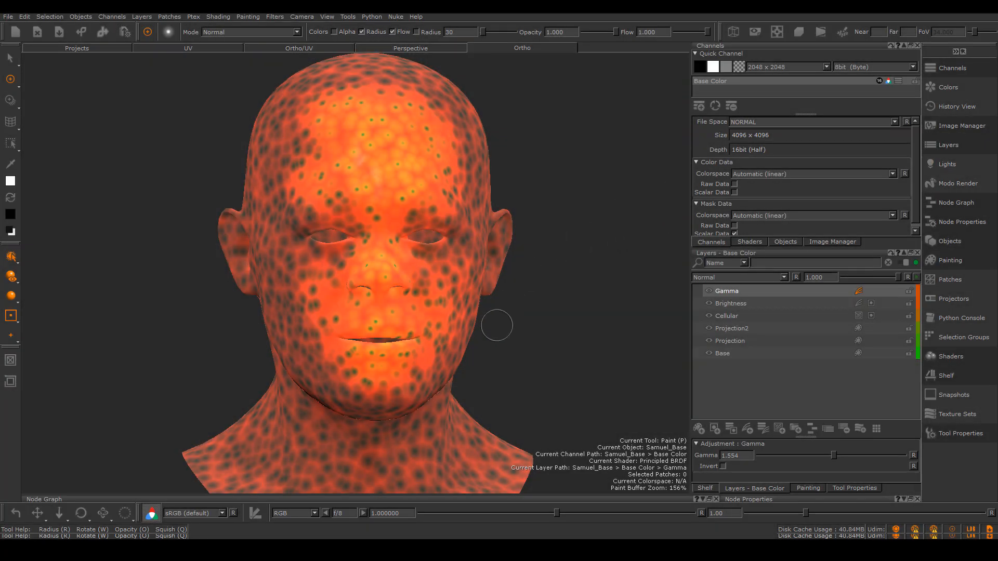
pyautogui.moveTo(522, 342)
pyautogui.keyDown('alt'); pyautogui.mouseDown()
pyautogui.moveTo(534, 345)
pyautogui.moveTo(508, 327)
pyautogui.moveTo(548, 294)
pyautogui.moveTo(359, 300)
pyautogui.moveTo(371, 279)
pyautogui.moveTo(318, 305)
pyautogui.moveTo(522, 296)
pyautogui.moveTo(532, 304)
pyautogui.mouseUp(); pyautogui.keyUp('alt')
pyautogui.keyDown('alt'); pyautogui.moveTo(443, 289); pyautogui.dragTo(462, 307, button='right'); pyautogui.keyUp('alt')
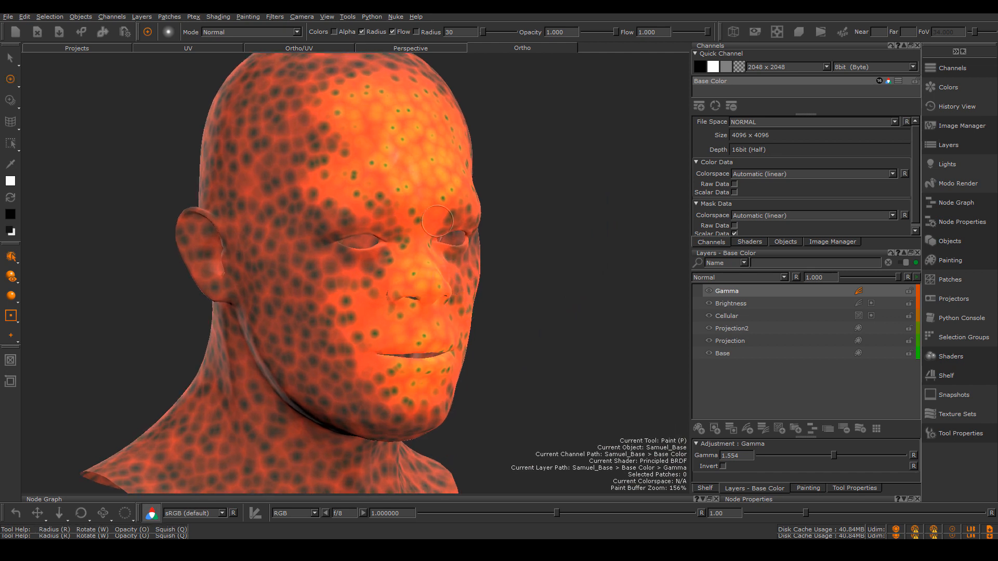
pyautogui.keyDown('alt'); pyautogui.moveTo(530, 289); pyautogui.dragTo(489, 280); pyautogui.keyUp('alt')
pyautogui.keyDown('alt'); pyautogui.moveTo(490, 282); pyautogui.dragTo(467, 276, button='right'); pyautogui.keyUp('alt')
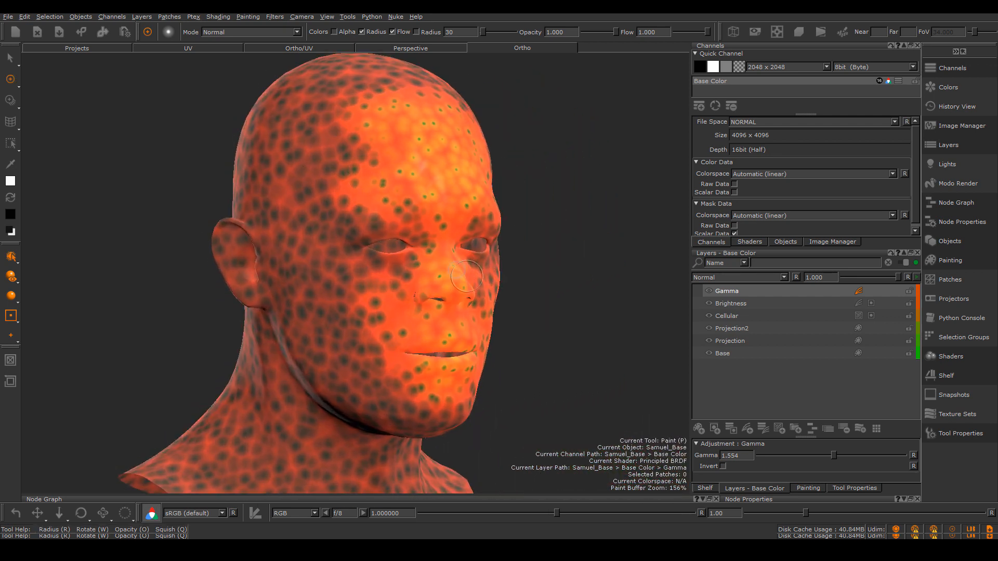
pyautogui.keyDown('alt'); pyautogui.moveTo(467, 276); pyautogui.dragTo(456, 278); pyautogui.keyUp('alt')
# Step: Look over the flattened export options offered for the Gamma layer, and keep the Gamma layer selected
pyautogui.click(732, 304)
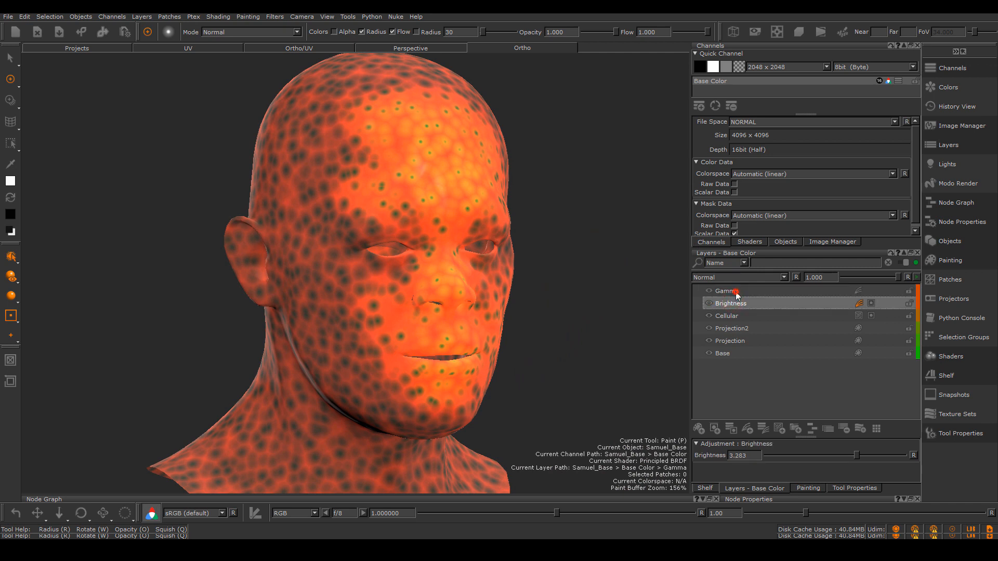
pyautogui.click(730, 291)
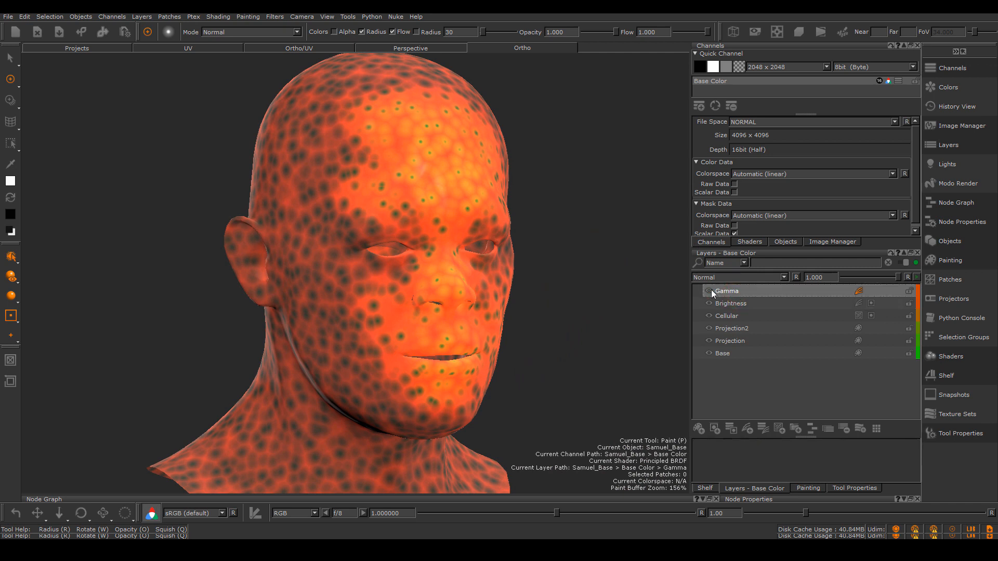
pyautogui.rightClick(740, 292)
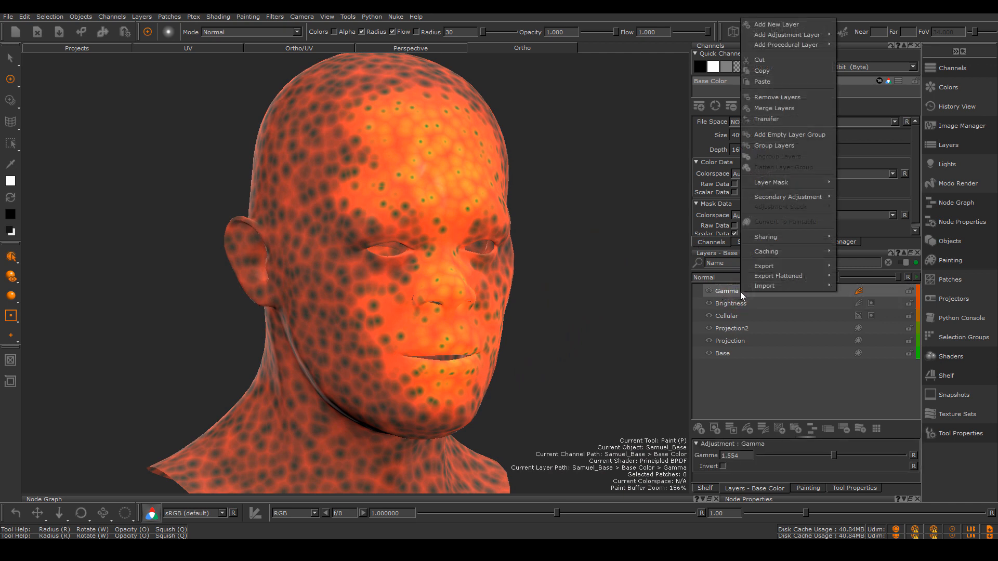
pyautogui.moveTo(772, 280)
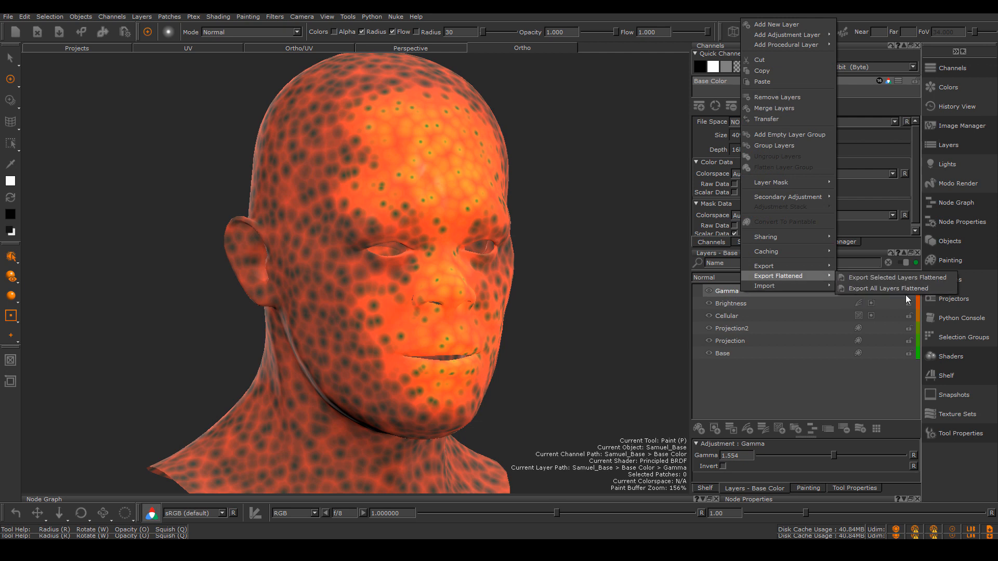
pyautogui.click(731, 303)
pyautogui.click(730, 291)
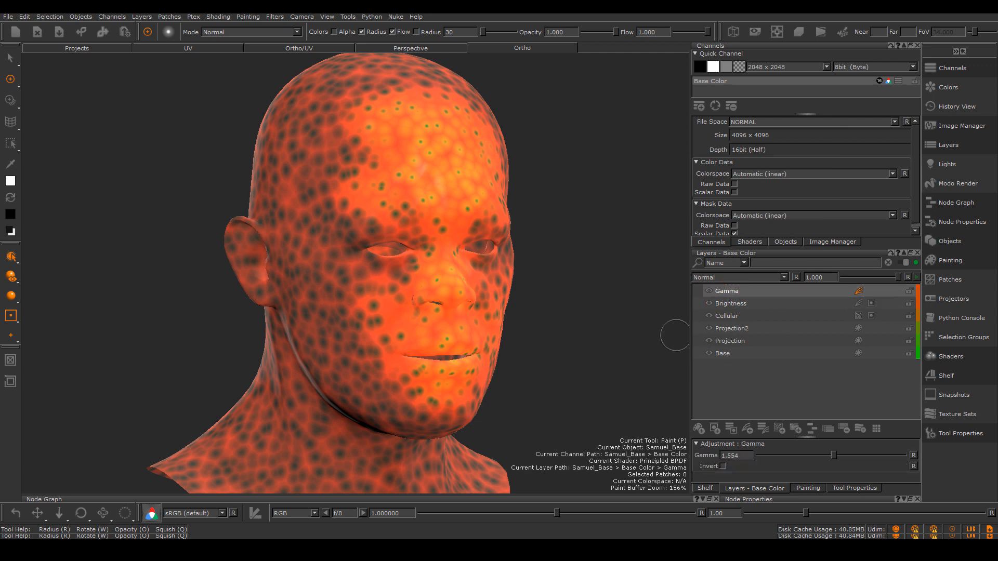
# Step: Open the export settings for all Base Color layers flattened, starting from the Gamma layer
pyautogui.keyDown('alt'); pyautogui.moveTo(510, 286); pyautogui.dragTo(595, 257); pyautogui.keyUp('alt')
pyautogui.keyDown('alt'); pyautogui.moveTo(469, 275); pyautogui.dragTo(467, 278); pyautogui.keyUp('alt')
pyautogui.rightClick(735, 289)
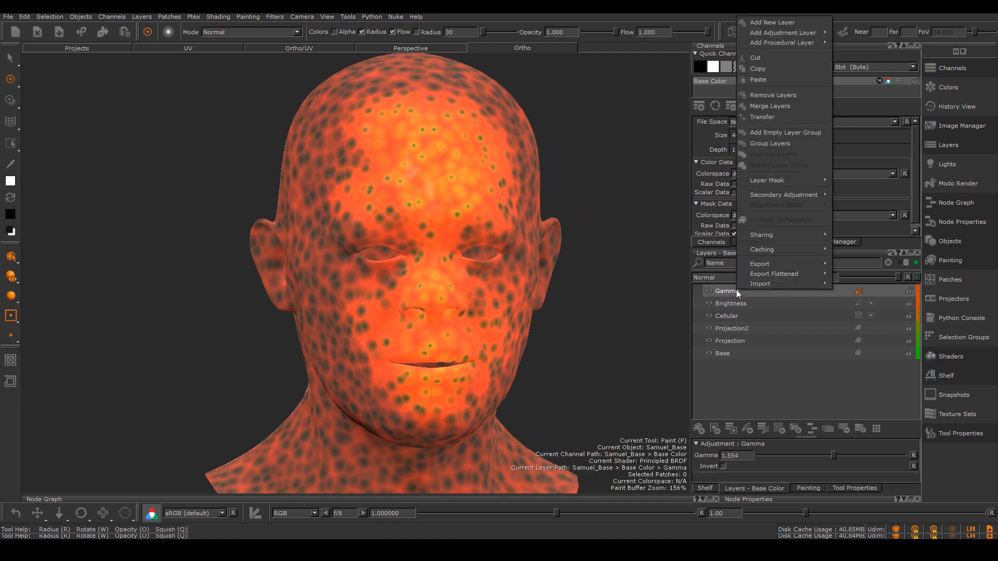
pyautogui.moveTo(770, 275)
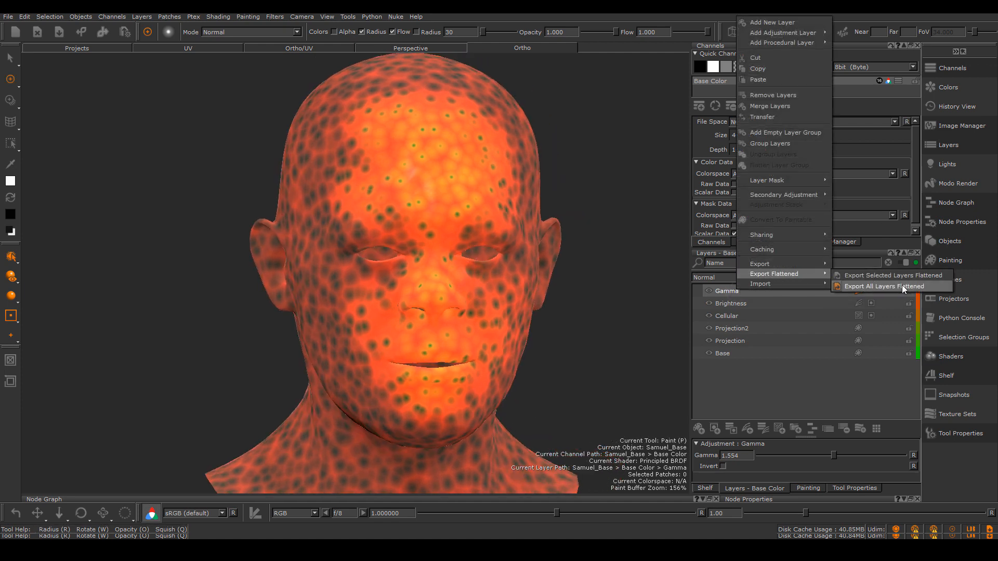
pyautogui.click(874, 285)
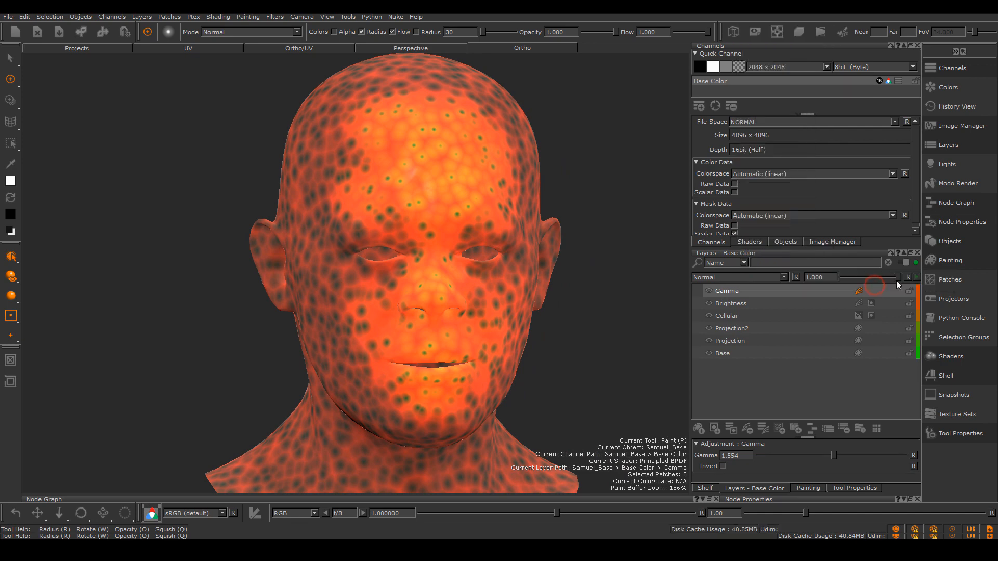
pyautogui.moveTo(479, 115); pyautogui.dragTo(441, 134)
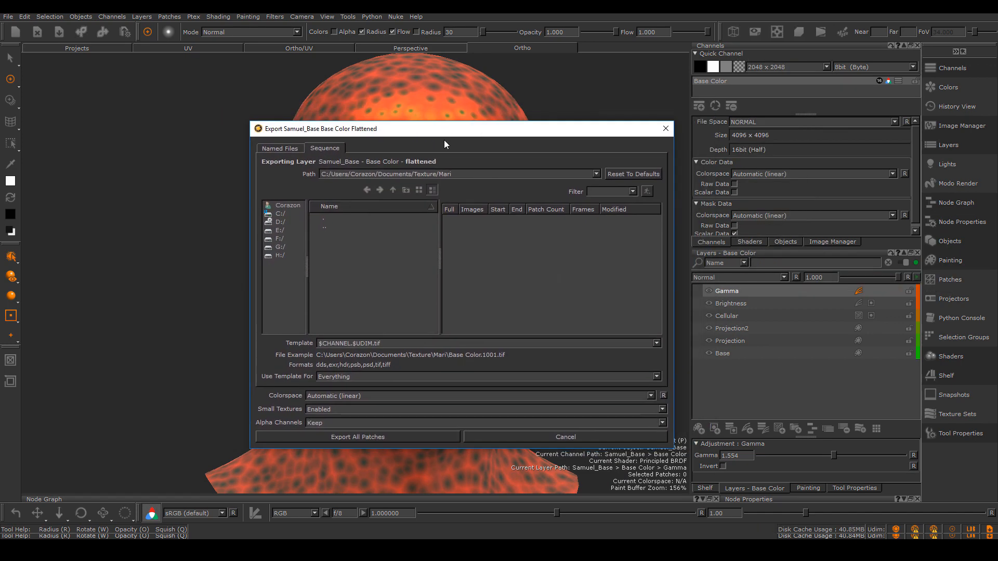
# Step: Review the recent export paths and keep the Documents/Texture/Mari folder as the destination
pyautogui.click(596, 176)
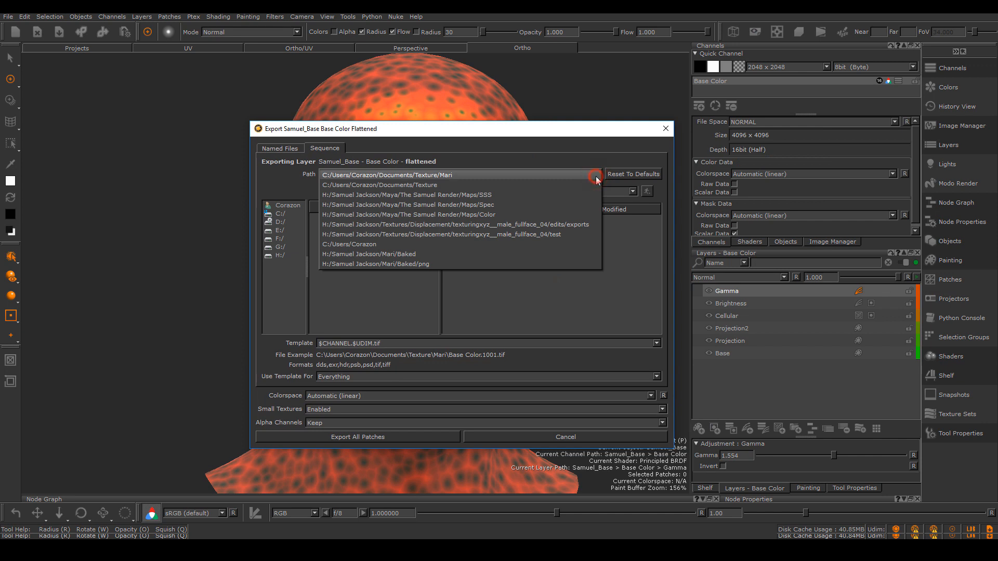
pyautogui.click(360, 169)
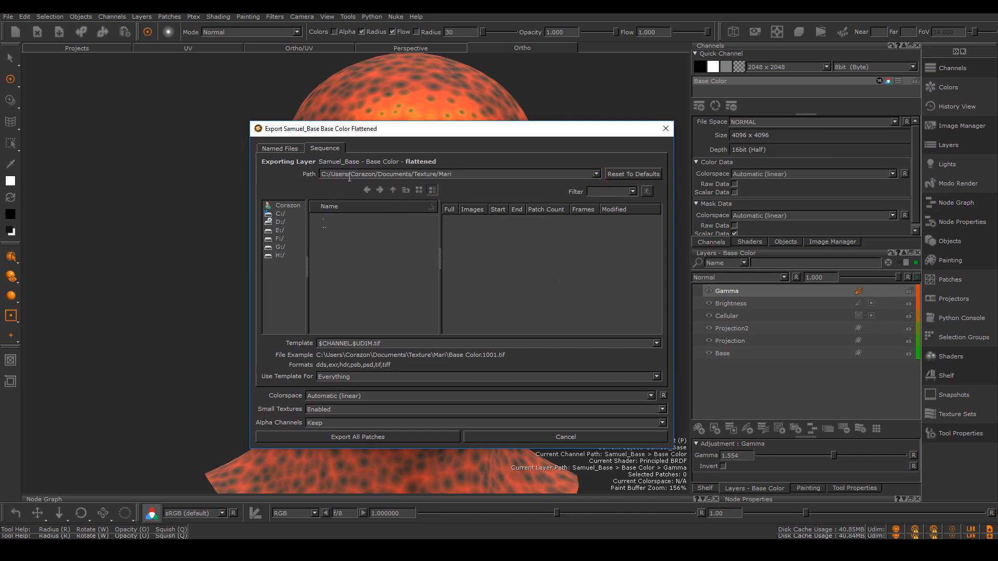
pyautogui.moveTo(348, 175); pyautogui.dragTo(411, 178)
pyautogui.click(422, 176)
pyautogui.click(427, 175)
pyautogui.moveTo(471, 175); pyautogui.dragTo(437, 179)
# Step: Examine the channel and UDIM parts of the file name template and the list of previously used templates
pyautogui.click(320, 344)
pyautogui.moveTo(320, 343); pyautogui.dragTo(348, 341)
pyautogui.click(386, 344)
pyautogui.click(657, 342)
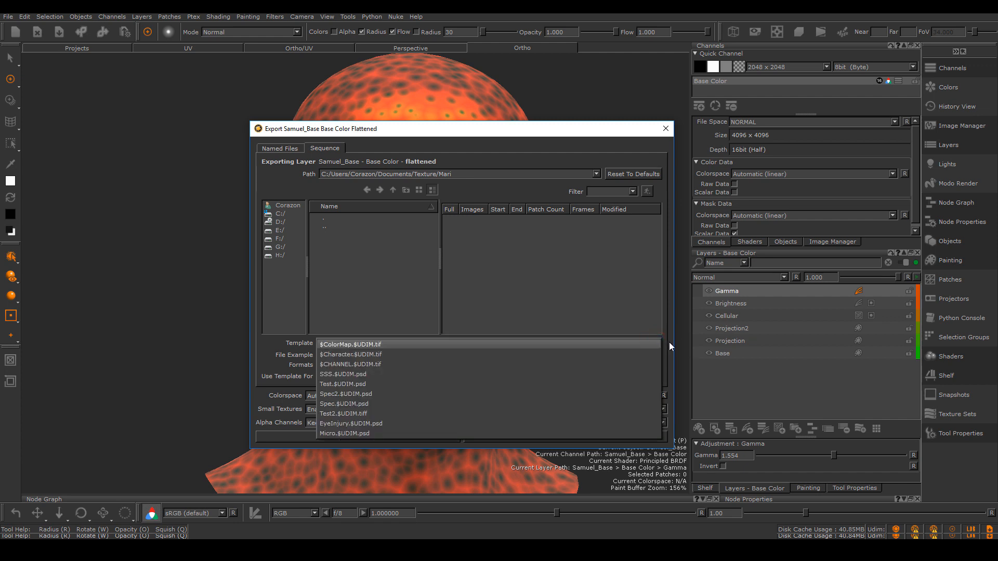
pyautogui.click(669, 342)
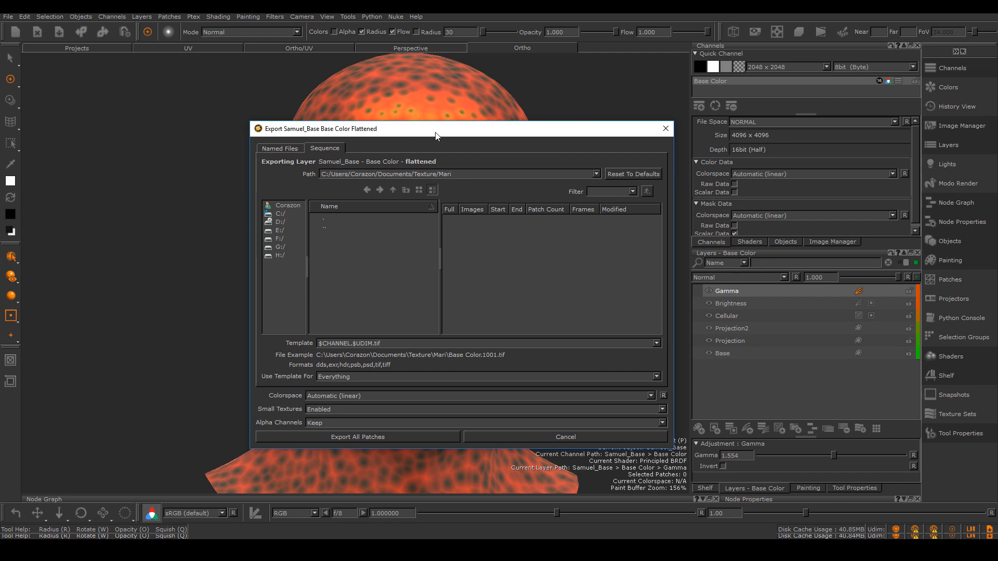
# Step: Replace the channel part of the file name template so it reads $ColorMap.$UDIM.tif
pyautogui.moveTo(436, 137); pyautogui.dragTo(430, 137)
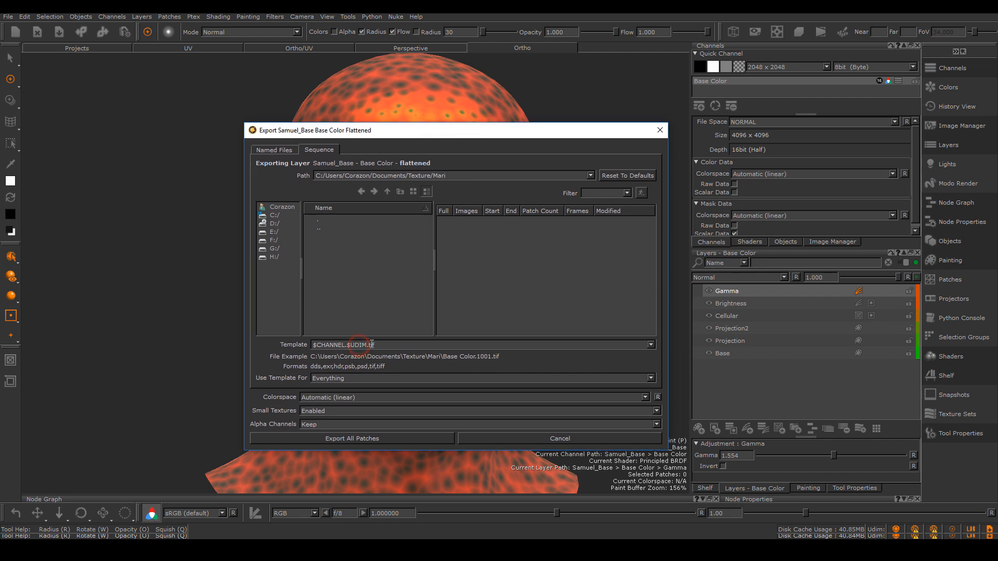
pyautogui.click(322, 345)
pyautogui.moveTo(318, 345); pyautogui.dragTo(331, 346)
pyautogui.click(319, 344)
pyautogui.moveTo(317, 345); pyautogui.dragTo(343, 346)
pyautogui.write('ColorMap')
pyautogui.click(404, 342)
pyautogui.click(384, 347)
# Step: Set the export colorspace to sRGB with the template used for Everything, and export all patches
pyautogui.click(319, 379)
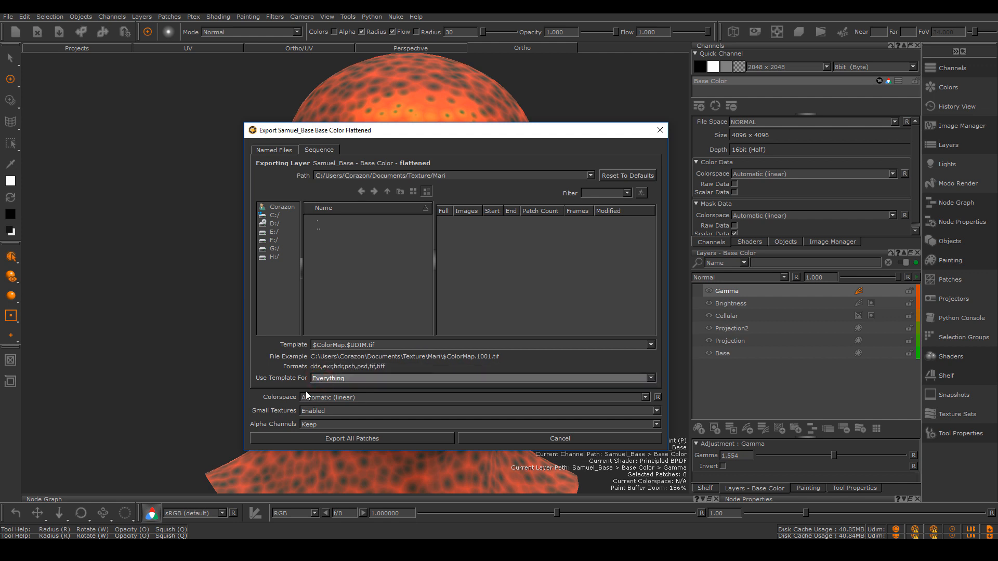
pyautogui.click(327, 398)
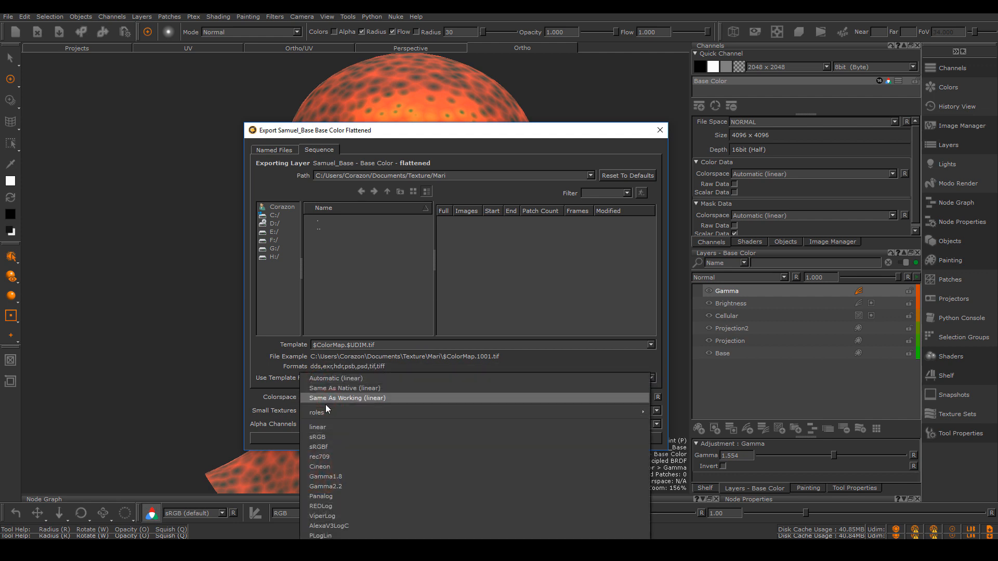
pyautogui.click(318, 436)
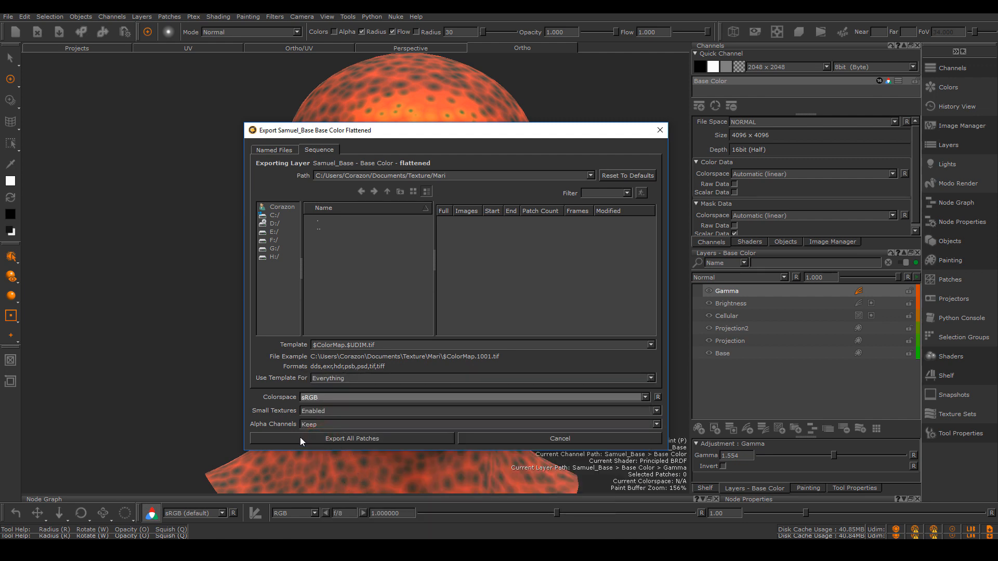
pyautogui.click(347, 438)
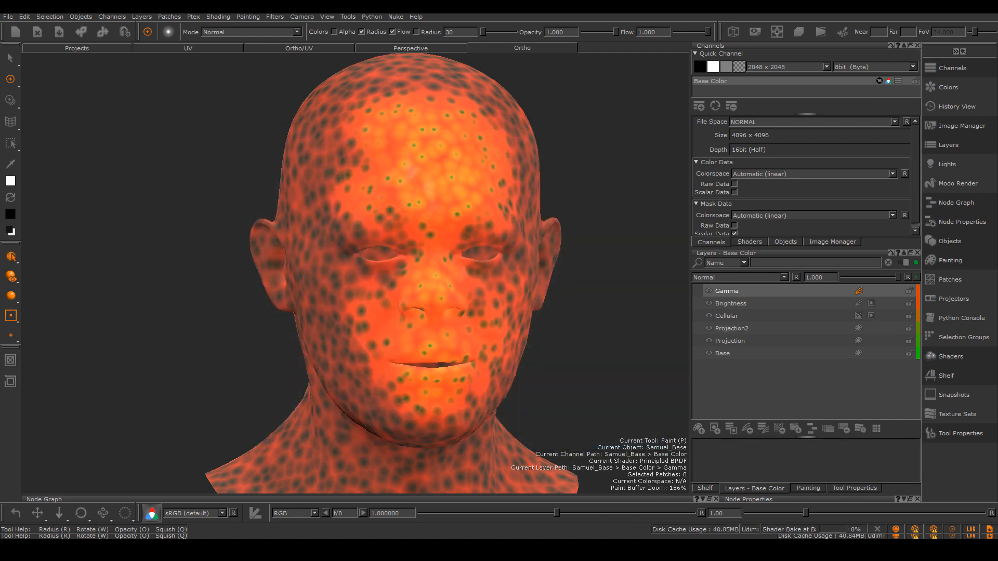
pyautogui.moveTo(752, 549)
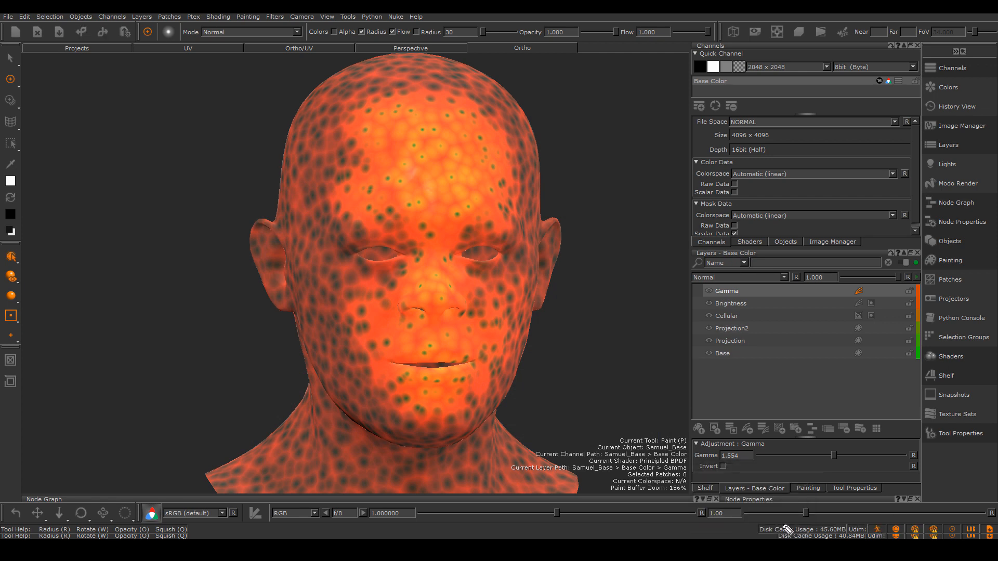
pyautogui.moveTo(783, 522)
pyautogui.mouseDown()
pyautogui.moveTo(927, 528)
pyautogui.moveTo(721, 534)
pyautogui.moveTo(754, 521)
pyautogui.mouseUp()
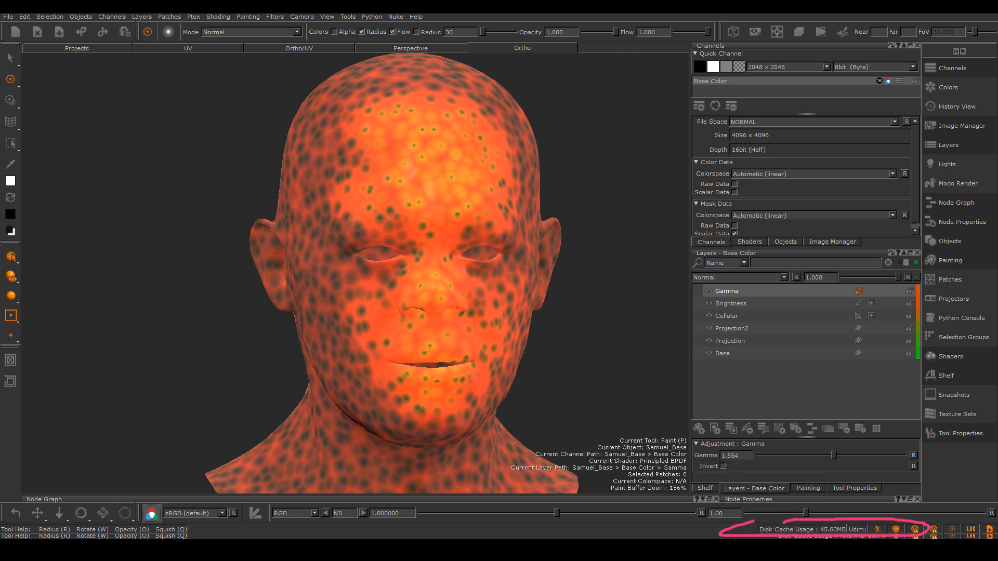
pyautogui.press('Escape')
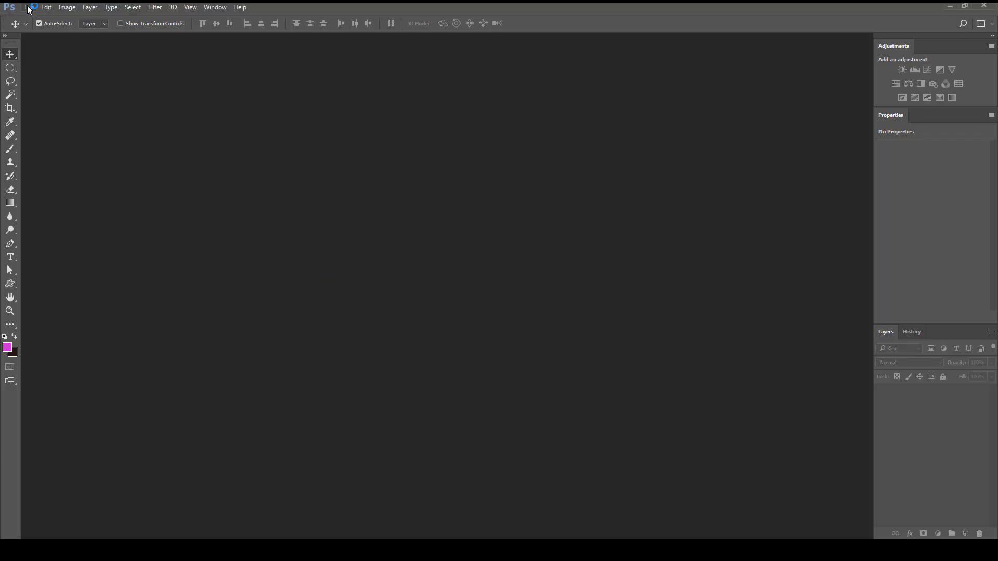
# Step: Switch to Photoshop and open the exported texture $ColorMap.1001 from the Documents/Texture/Mari folder
pyautogui.click(46, 7)
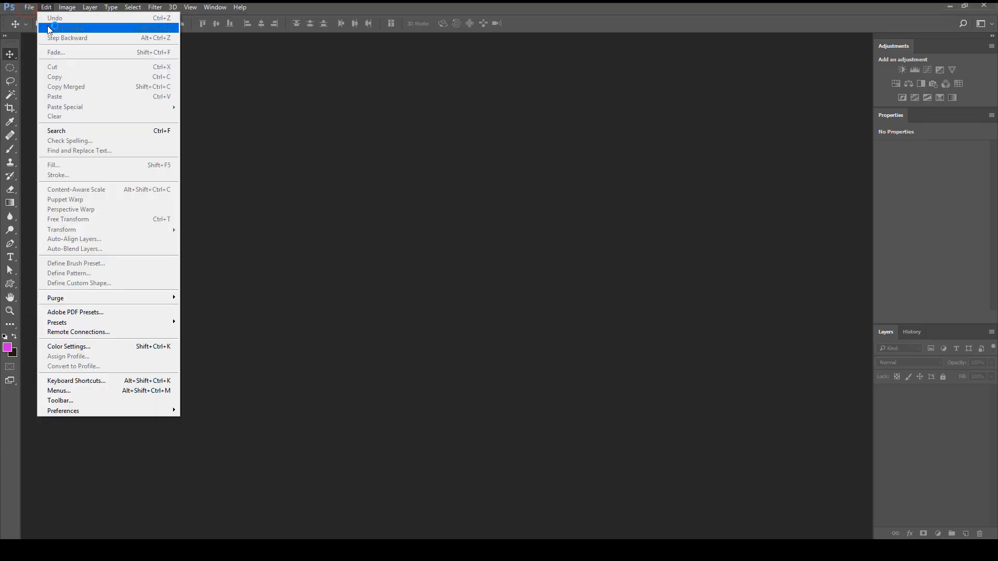
pyautogui.click(29, 8)
pyautogui.click(33, 8)
pyautogui.click(33, 8)
pyautogui.click(34, 9)
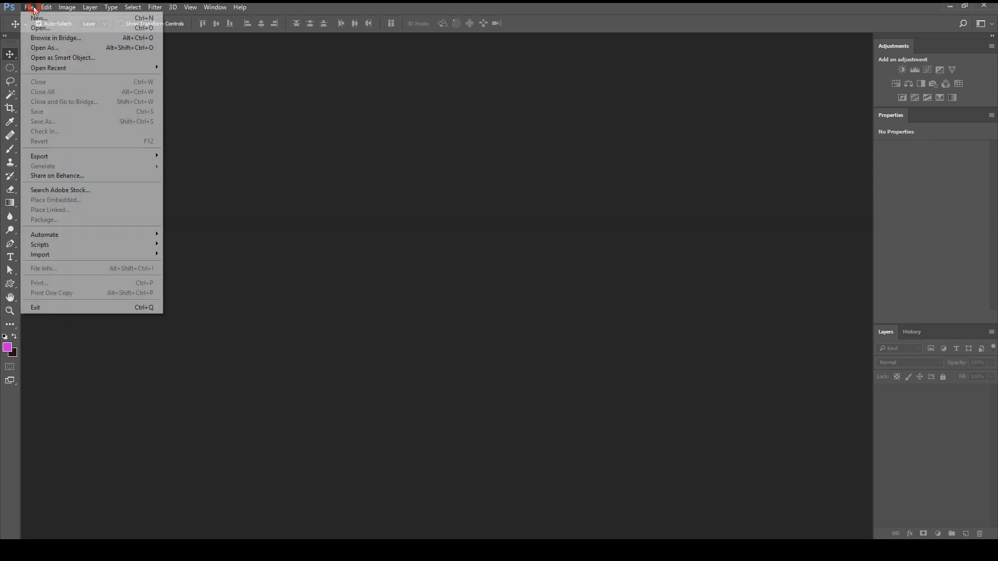
pyautogui.click(41, 28)
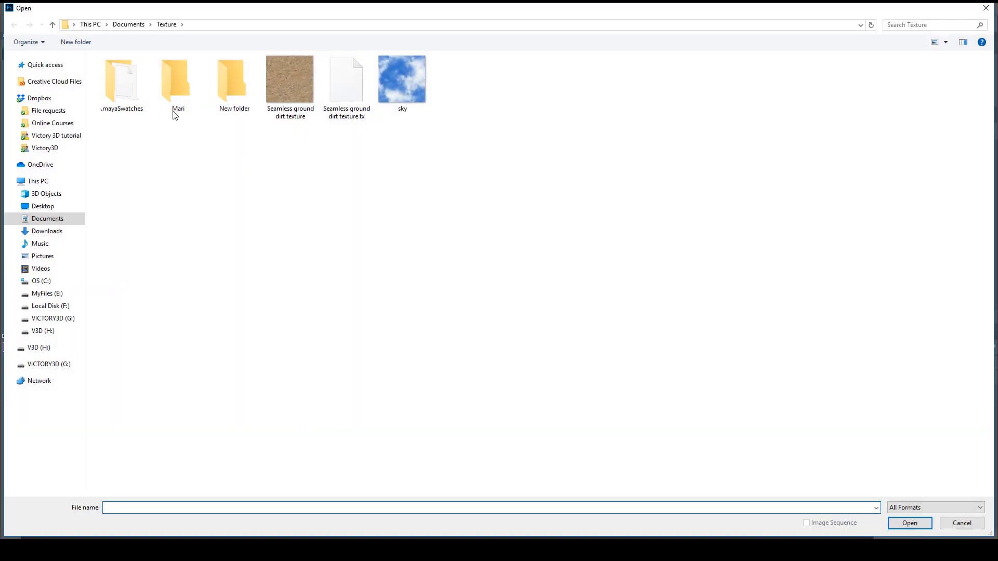
pyautogui.doubleClick(181, 112)
pyautogui.click(133, 87)
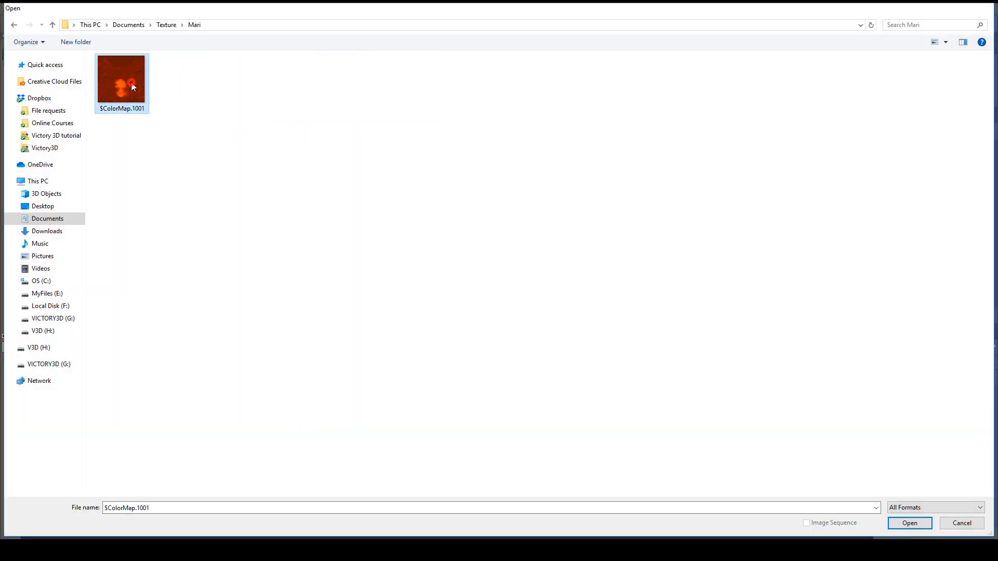
pyautogui.doubleClick(133, 88)
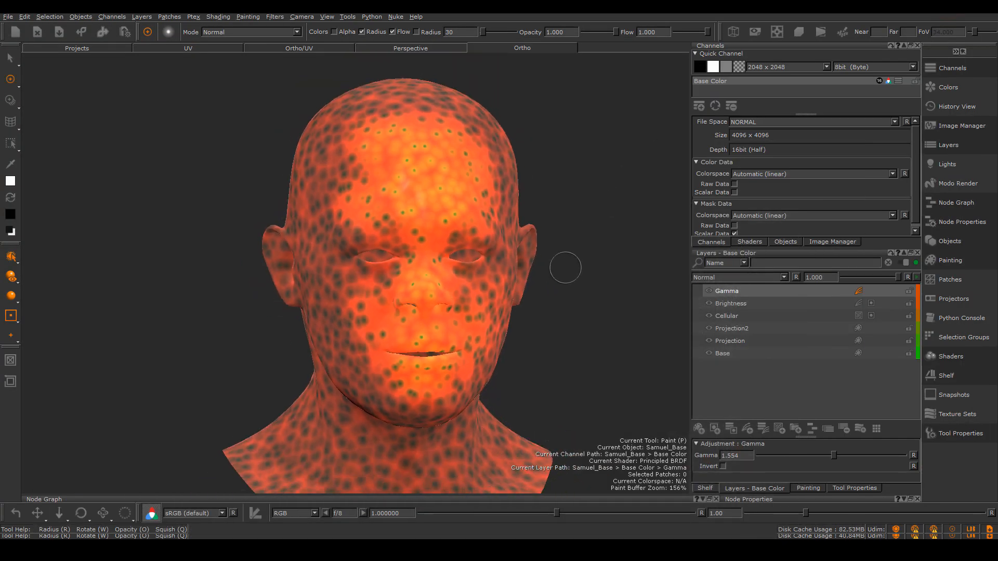
# Step: Switch back to Mari and examine the textured head from the side and three-quarter views
pyautogui.keyDown('alt'); pyautogui.moveTo(565, 267); pyautogui.dragTo(642, 266); pyautogui.keyUp('alt')
pyautogui.keyDown('alt'); pyautogui.moveTo(416, 265); pyautogui.dragTo(435, 263, button='right'); pyautogui.keyUp('alt')
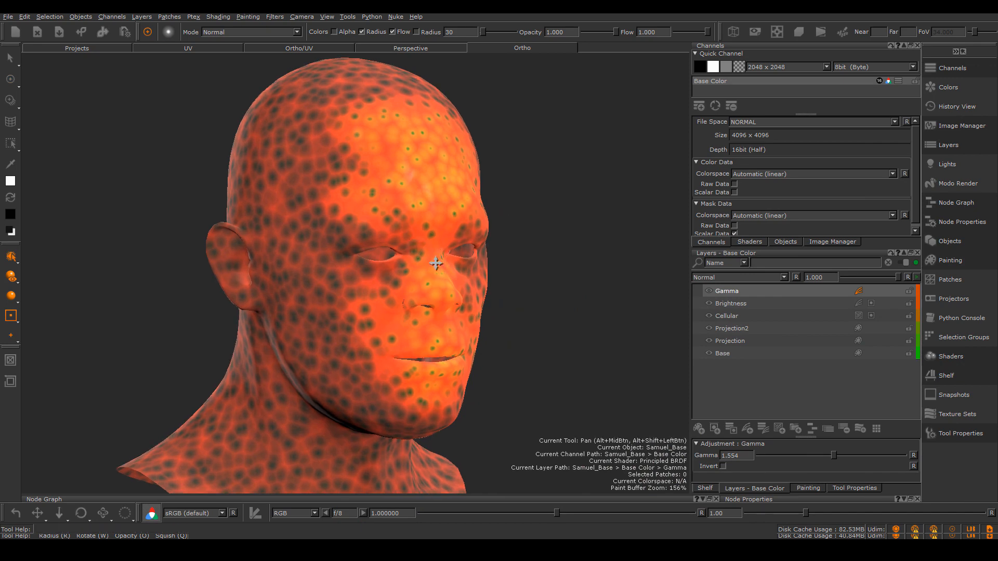
pyautogui.keyDown('alt'); pyautogui.moveTo(435, 263); pyautogui.dragTo(449, 265, button='middle'); pyautogui.keyUp('alt')
pyautogui.moveTo(448, 265)
pyautogui.keyDown('alt'); pyautogui.mouseDown()
pyautogui.moveTo(497, 239)
pyautogui.moveTo(494, 263)
pyautogui.moveTo(453, 269)
pyautogui.mouseUp(); pyautogui.keyUp('alt')
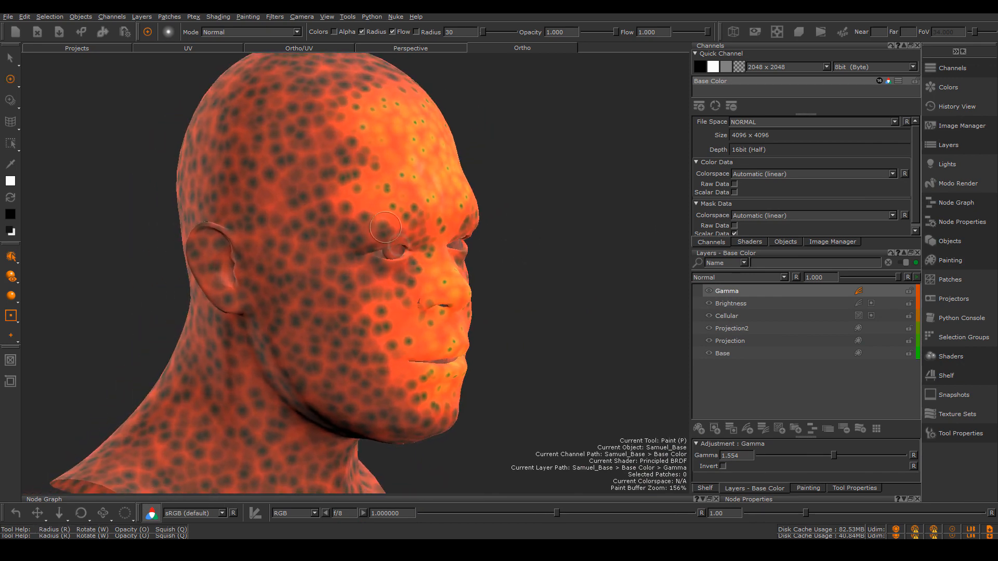
pyautogui.keyDown('alt'); pyautogui.moveTo(385, 227); pyautogui.dragTo(493, 256); pyautogui.keyUp('alt')
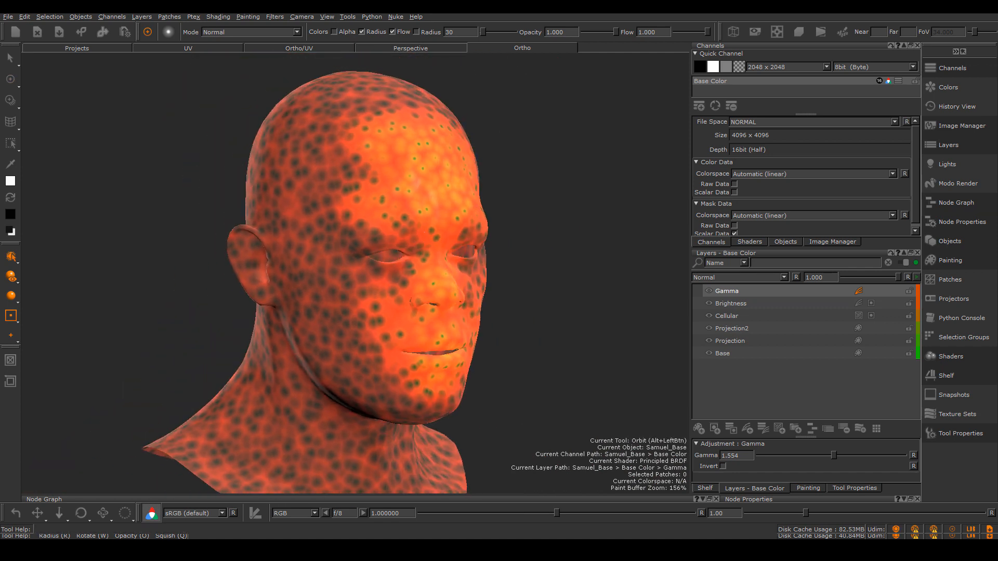
pyautogui.keyDown('alt'); pyautogui.moveTo(435, 260); pyautogui.dragTo(457, 266, button='right'); pyautogui.keyUp('alt')
pyautogui.keyDown('alt'); pyautogui.moveTo(457, 267); pyautogui.dragTo(494, 262, button='middle'); pyautogui.keyUp('alt')
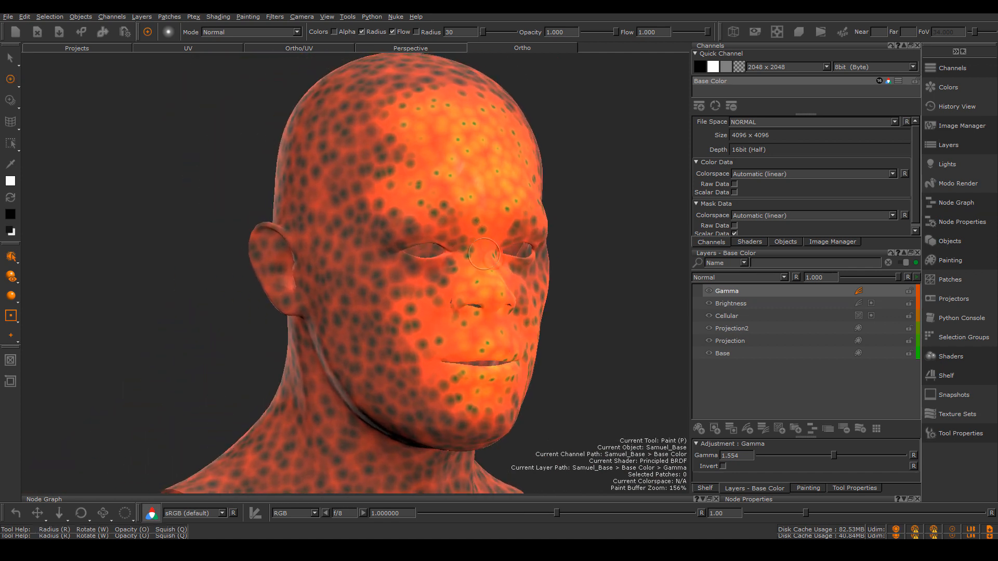
pyautogui.keyDown('alt'); pyautogui.moveTo(551, 278); pyautogui.dragTo(548, 282, button='right'); pyautogui.keyUp('alt')
pyautogui.keyDown('alt'); pyautogui.moveTo(547, 283); pyautogui.dragTo(510, 292, button='middle'); pyautogui.keyUp('alt')
pyautogui.moveTo(510, 291)
pyautogui.keyDown('alt'); pyautogui.mouseDown(button='right')
pyautogui.moveTo(490, 282)
pyautogui.moveTo(536, 310)
pyautogui.mouseUp(button='right'); pyautogui.keyUp('alt')
pyautogui.keyDown('alt'); pyautogui.moveTo(541, 313); pyautogui.dragTo(553, 296, button='middle'); pyautogui.keyUp('alt')
pyautogui.keyDown('alt'); pyautogui.moveTo(553, 297); pyautogui.dragTo(548, 292); pyautogui.keyUp('alt')
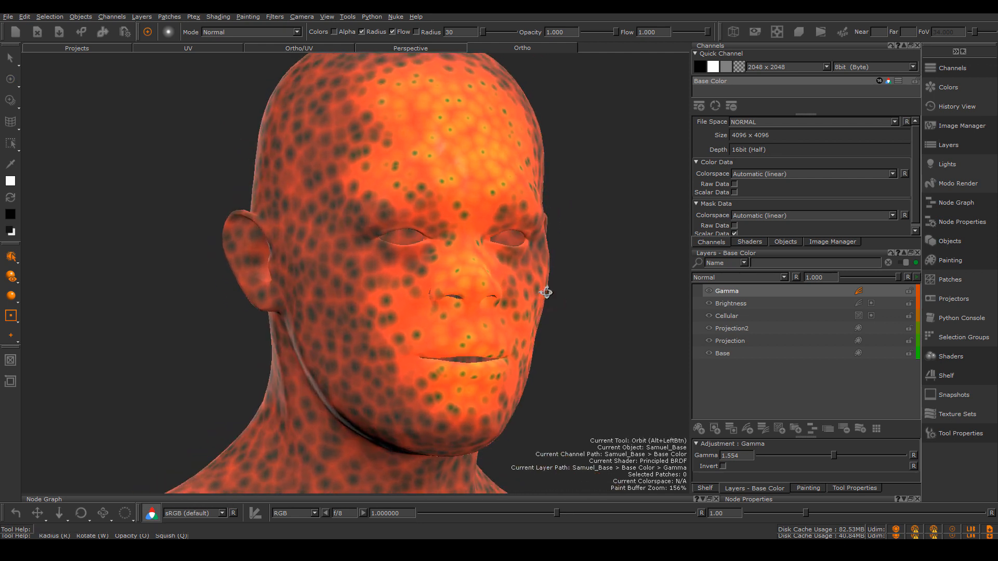
# Step: Revisit the Gamma layer's flattened export choices, covering selected layers and all layers, and return to the head view
pyautogui.rightClick(736, 291)
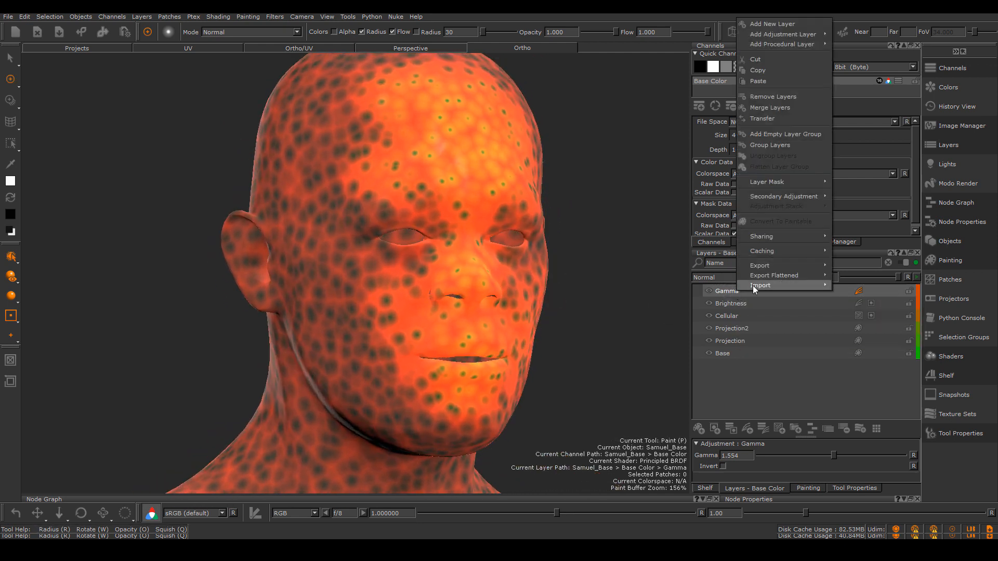
pyautogui.moveTo(768, 280)
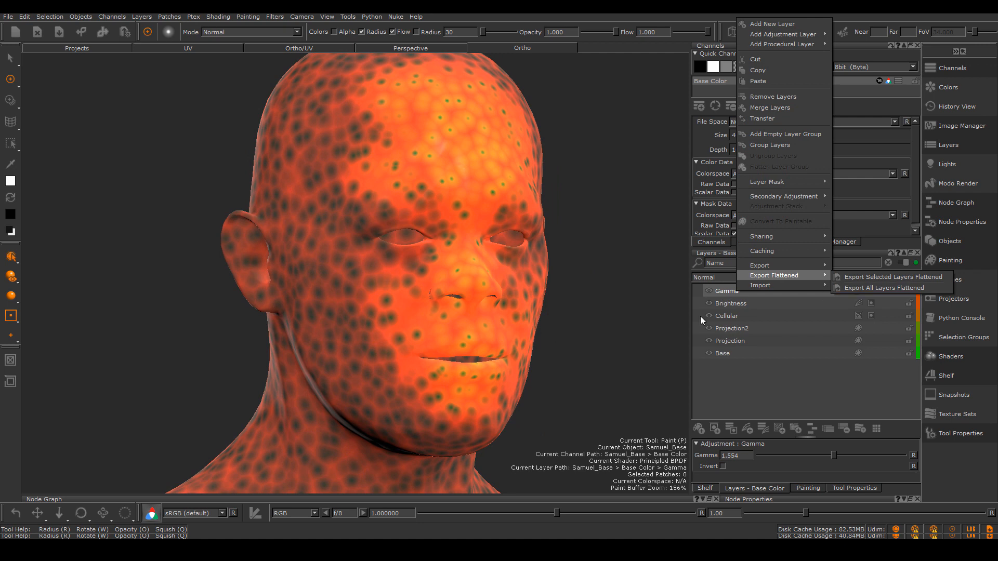
pyautogui.keyDown('alt'); pyautogui.moveTo(595, 326); pyautogui.dragTo(599, 325); pyautogui.keyUp('alt')
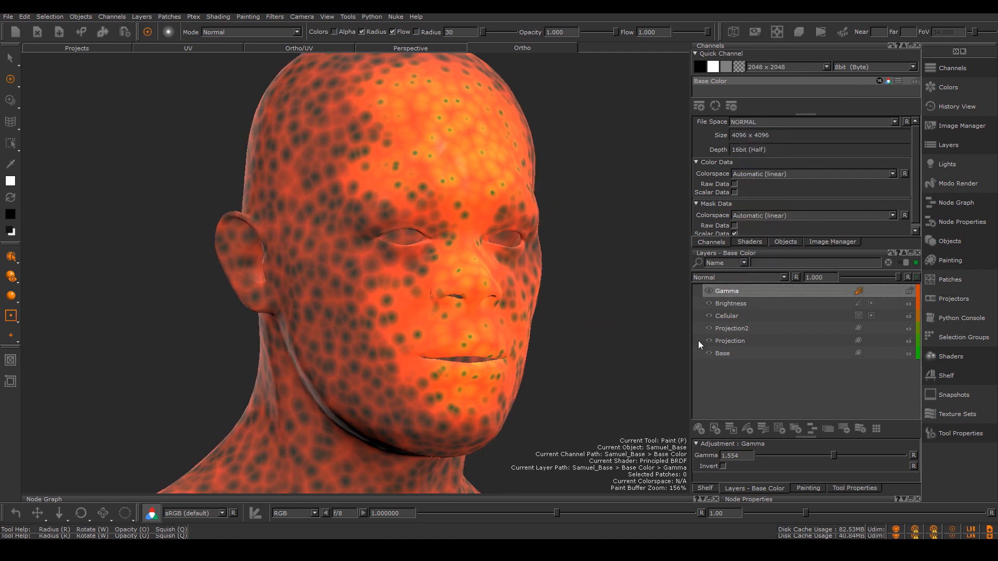
pyautogui.keyDown('alt'); pyautogui.moveTo(562, 297); pyautogui.dragTo(613, 324, button='right'); pyautogui.keyUp('alt')
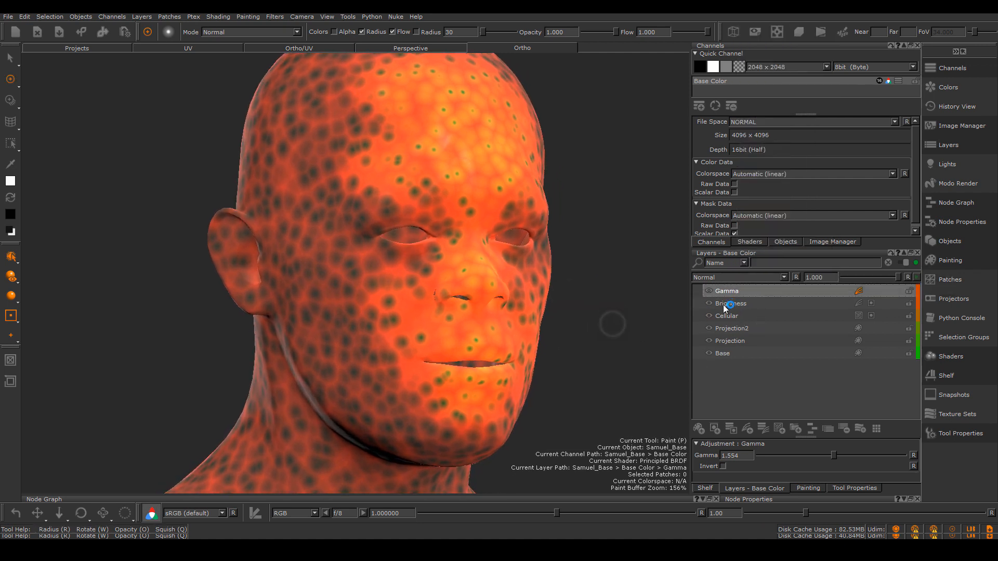
# Step: Go through the Gamma, Brightness and Projection layers, and examine Projection2's export choices for layers and masks
pyautogui.click(727, 304)
pyautogui.click(729, 324)
pyautogui.click(730, 340)
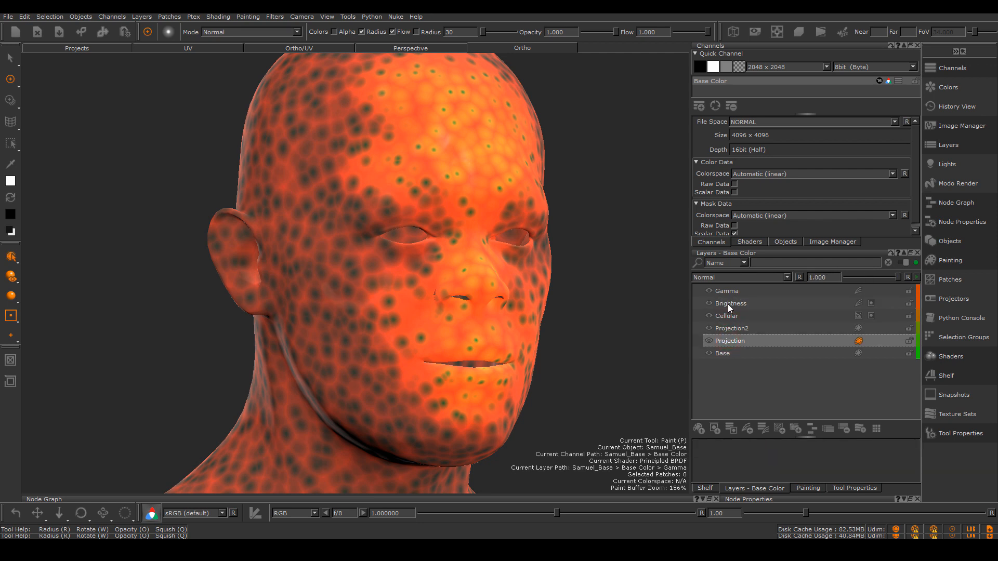
pyautogui.click(728, 304)
pyautogui.click(731, 291)
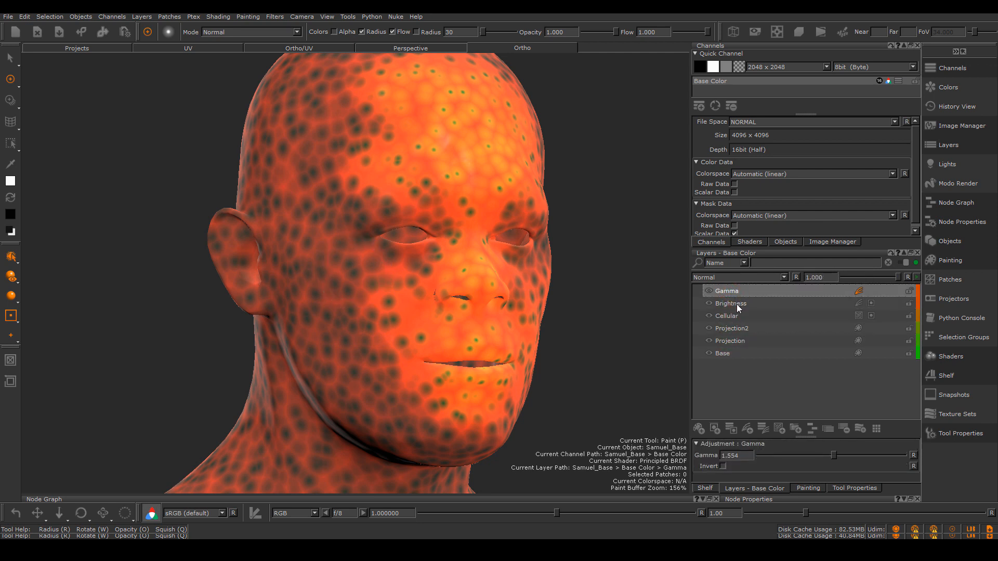
pyautogui.click(735, 304)
pyautogui.click(727, 330)
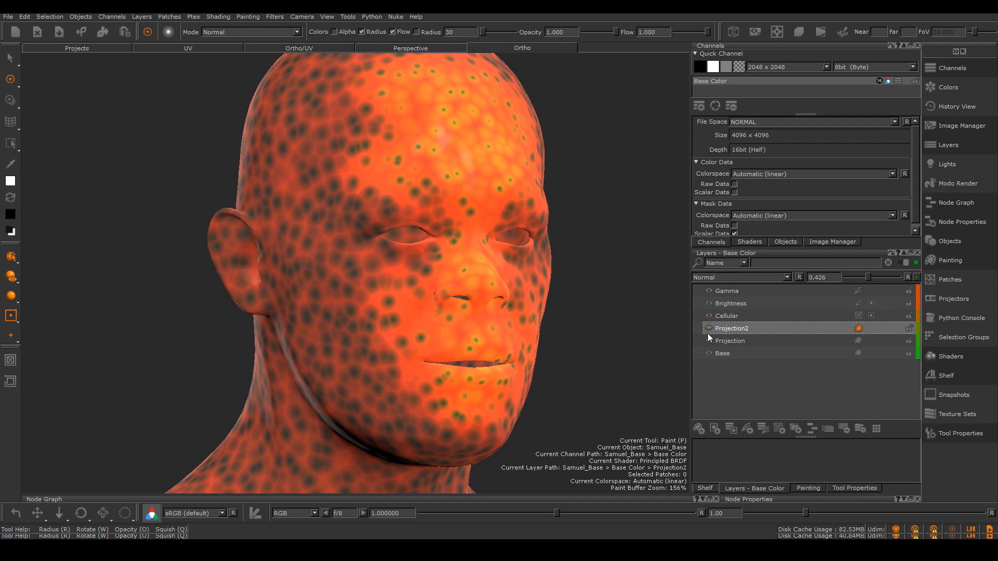
pyautogui.rightClick(735, 328)
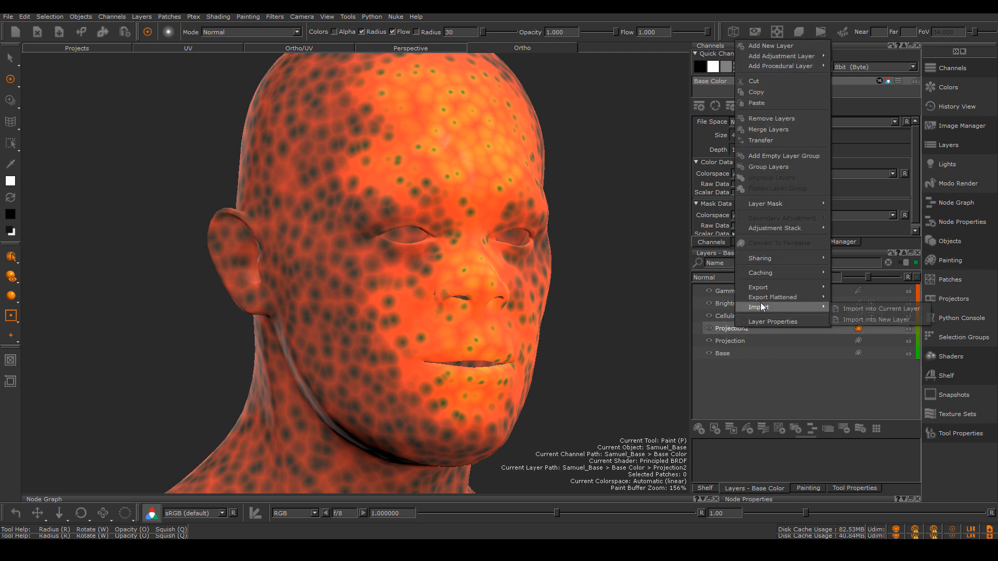
pyautogui.moveTo(766, 287)
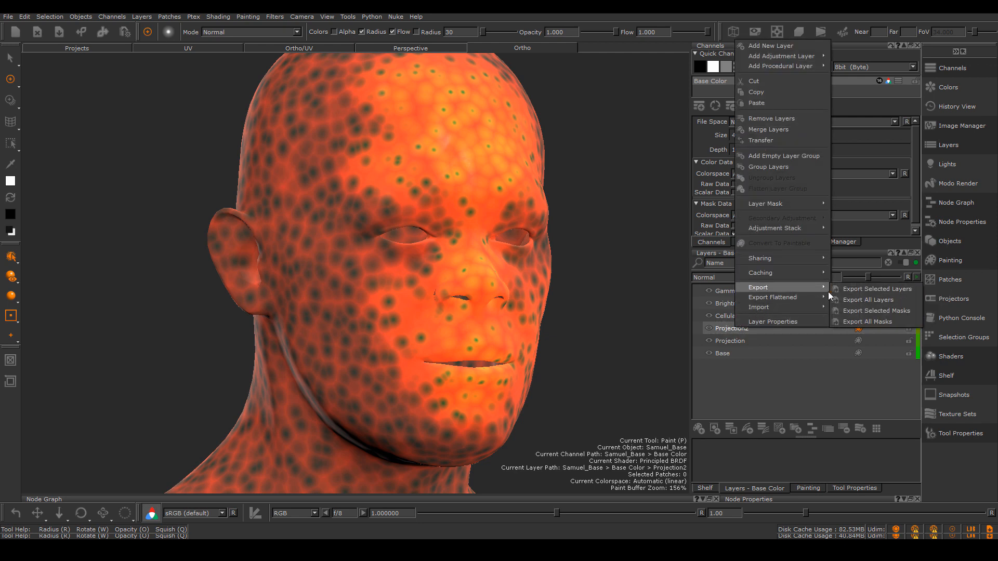
pyautogui.click(751, 339)
# Step: Select the Projection, Projection2 and Cellular layers together and examine the export choices for the multiple selection
pyautogui.click(731, 338)
pyautogui.keyDown('shift'); pyautogui.click(733, 328); pyautogui.keyUp('shift')
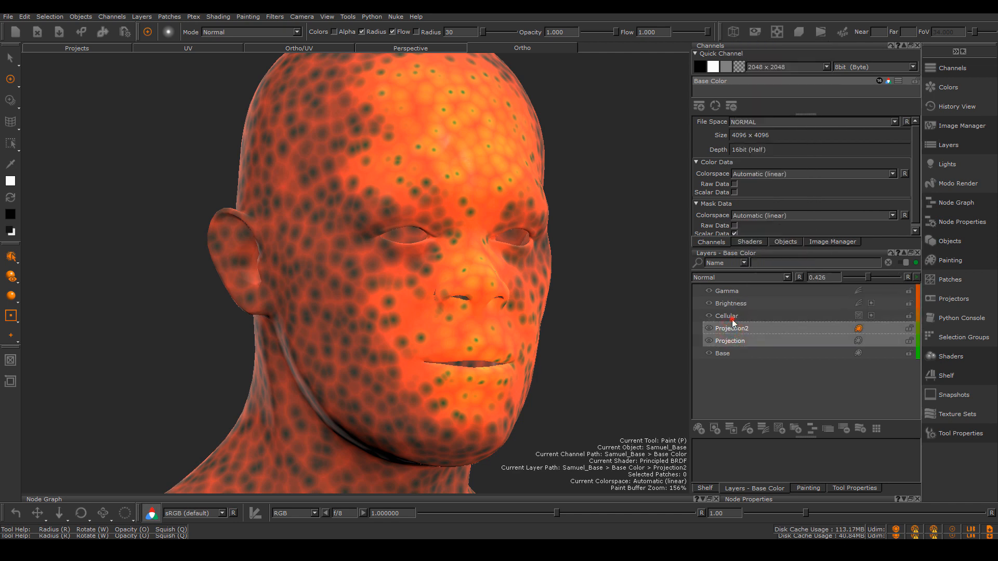
pyautogui.keyDown('shift'); pyautogui.click(732, 317); pyautogui.keyUp('shift')
pyautogui.rightClick(732, 318)
pyautogui.moveTo(766, 273)
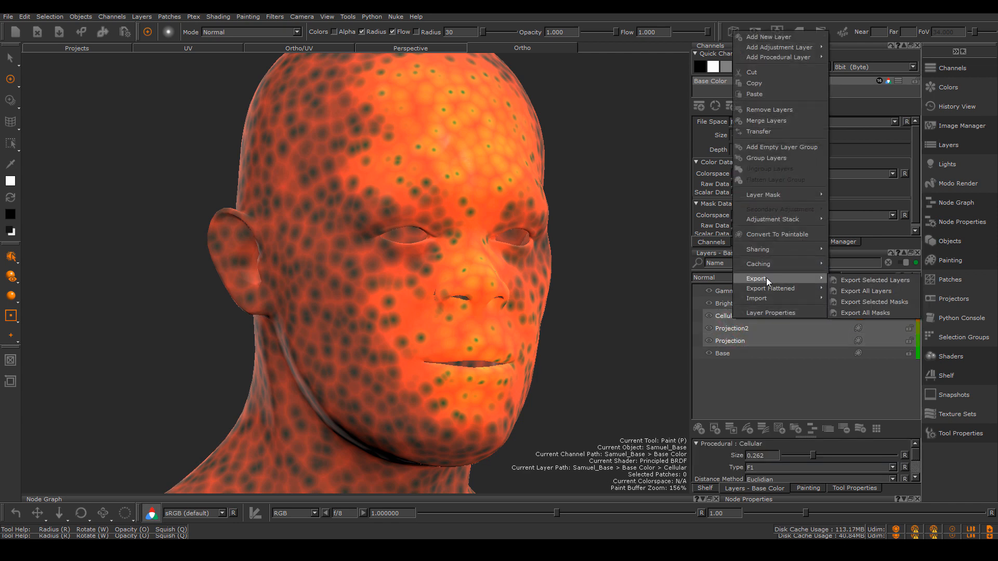
pyautogui.click(718, 330)
# Step: Reselect the layers from Cellular to Projection, and examine the flattened export choices for the Projection layer alone
pyautogui.click(719, 330)
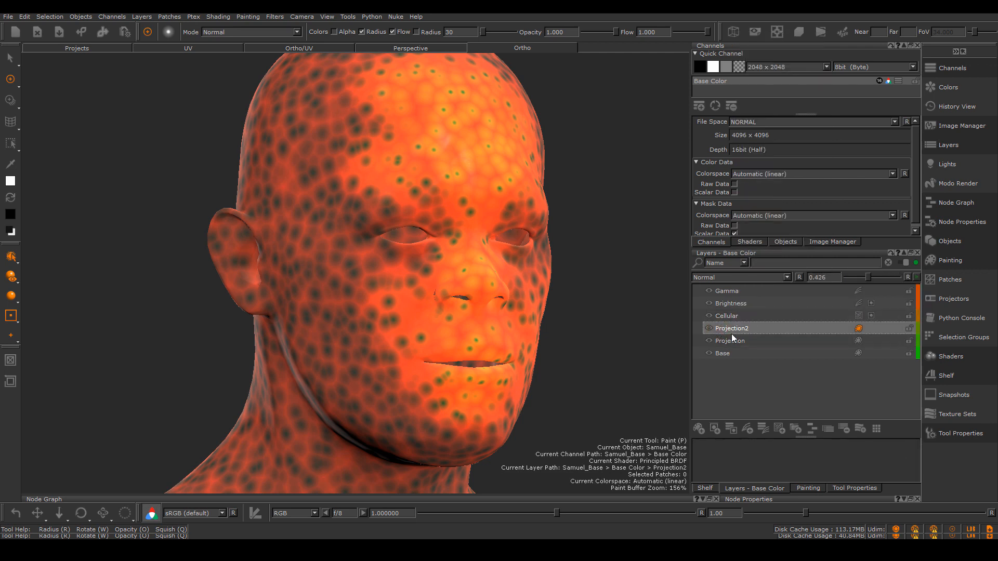
pyautogui.click(735, 319)
pyautogui.keyDown('shift'); pyautogui.click(724, 341); pyautogui.keyUp('shift')
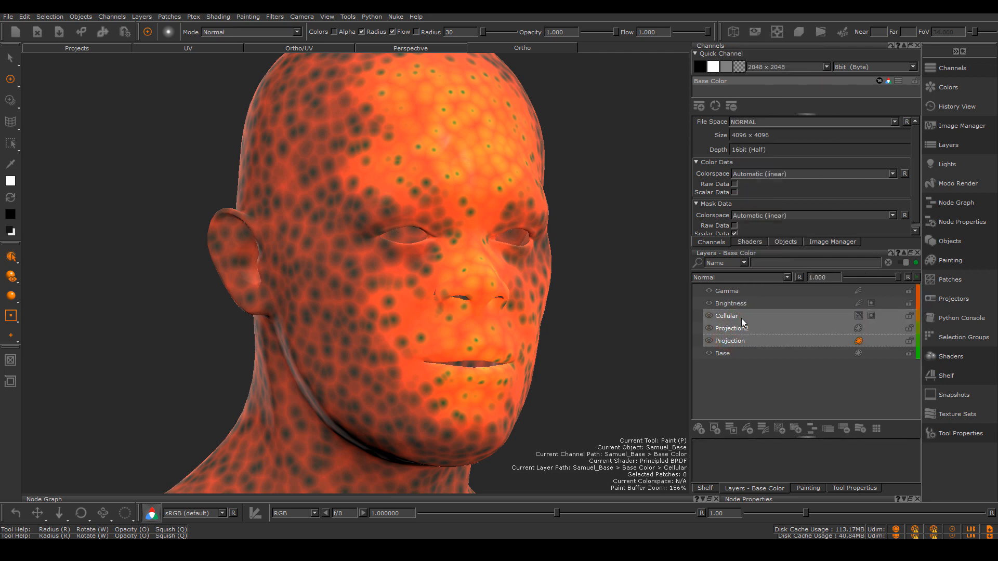
pyautogui.click(736, 327)
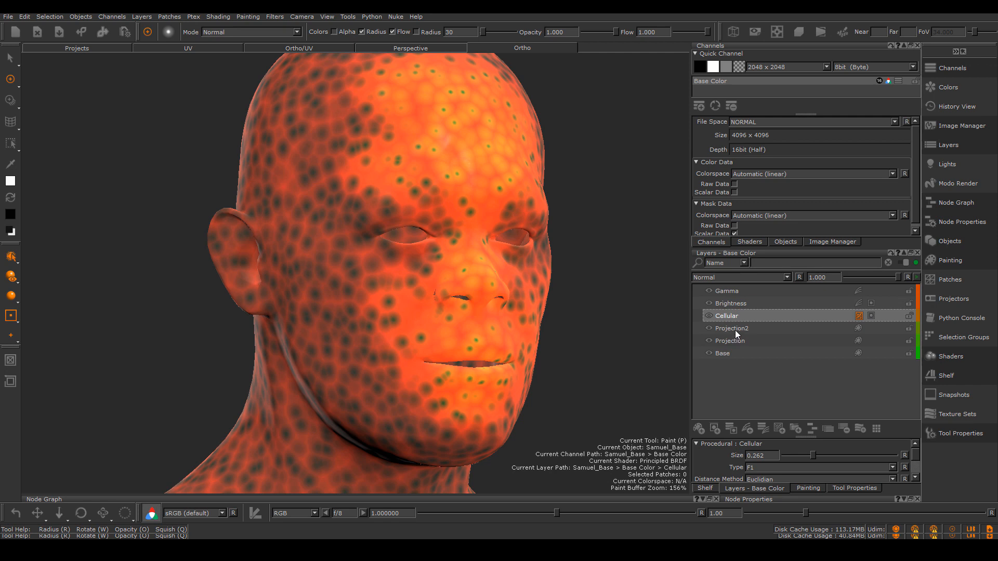
pyautogui.click(726, 341)
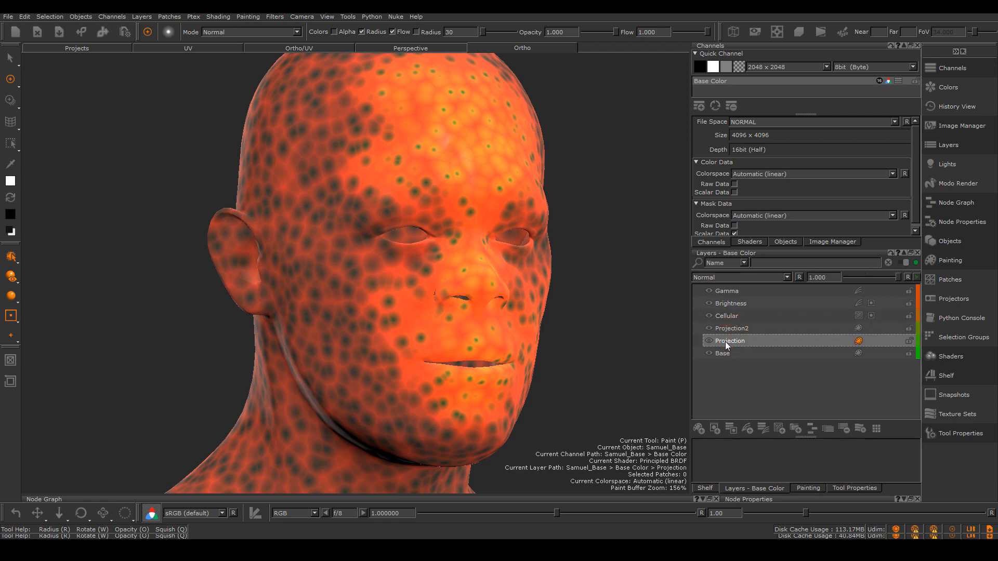
pyautogui.rightClick(725, 341)
pyautogui.moveTo(759, 311)
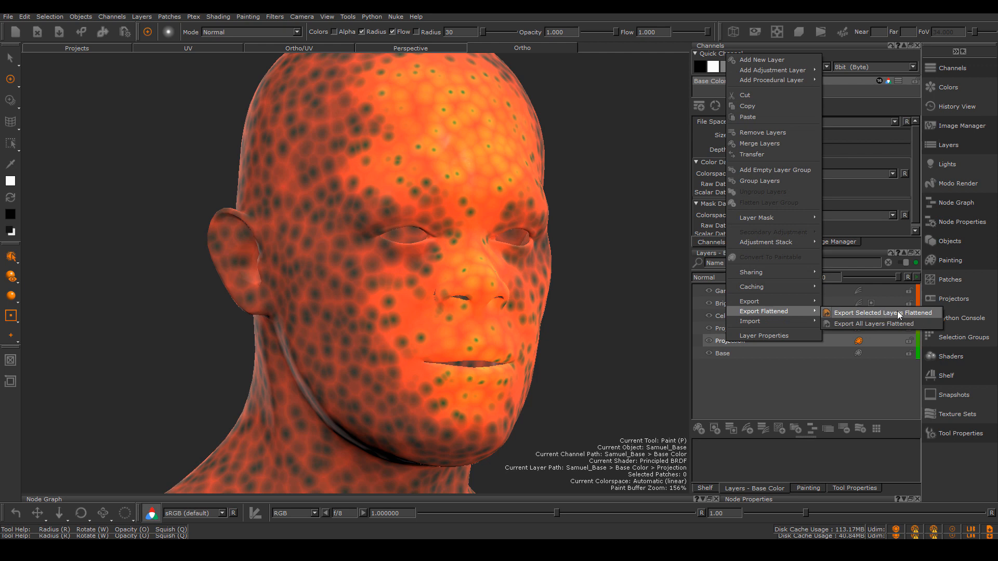
pyautogui.click(714, 332)
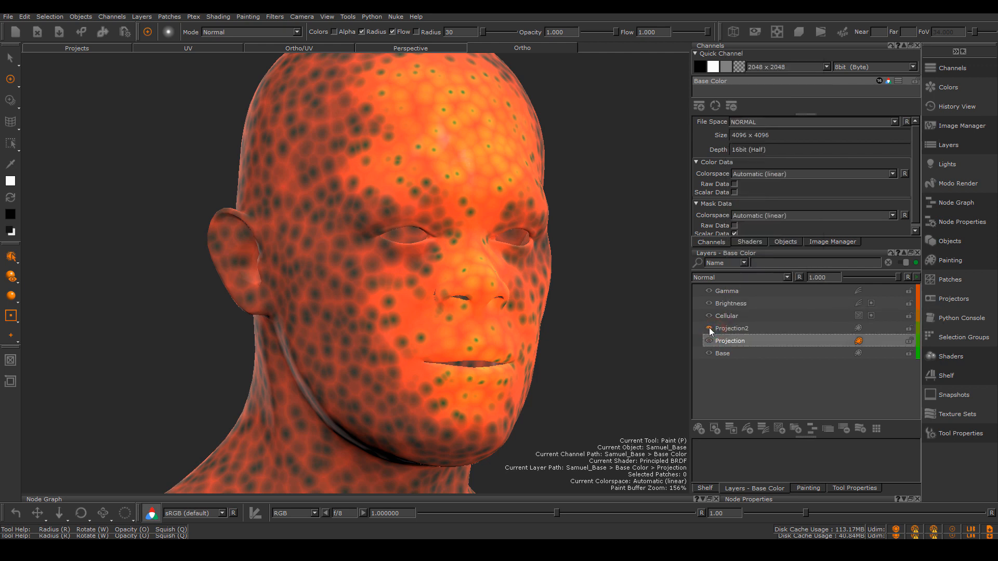
# Step: Select the Gamma layer and inspect the textured head from the front and from both three-quarter sides
pyautogui.click(735, 293)
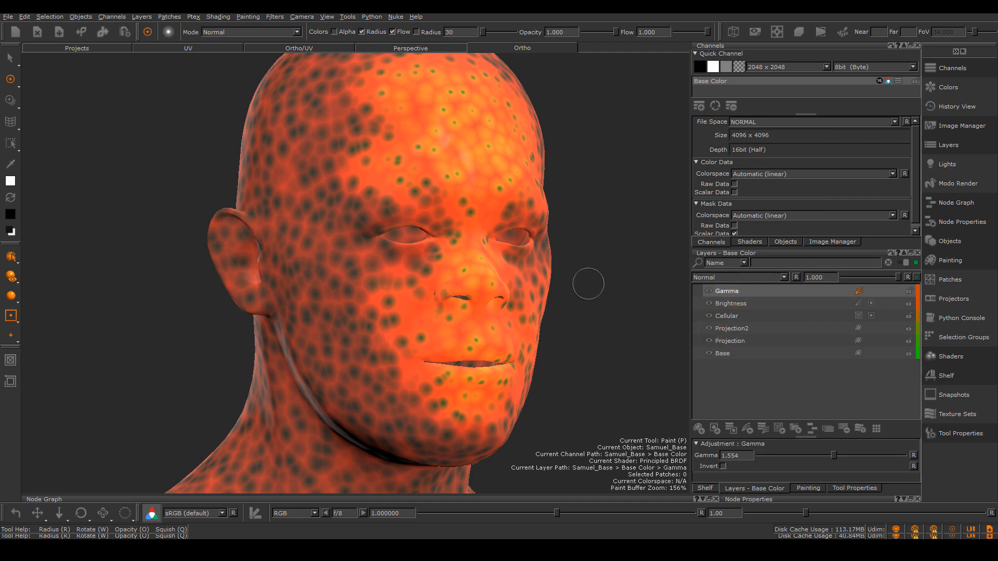
pyautogui.moveTo(588, 282)
pyautogui.keyDown('alt'); pyautogui.mouseDown()
pyautogui.moveTo(543, 296)
pyautogui.moveTo(561, 323)
pyautogui.moveTo(564, 312)
pyautogui.moveTo(493, 317)
pyautogui.moveTo(573, 329)
pyautogui.mouseUp(); pyautogui.keyUp('alt')
pyautogui.keyDown('alt'); pyautogui.moveTo(462, 312); pyautogui.dragTo(478, 305, button='right'); pyautogui.keyUp('alt')
pyautogui.keyDown('alt'); pyautogui.moveTo(478, 305); pyautogui.dragTo(531, 312, button='middle'); pyautogui.keyUp('alt')
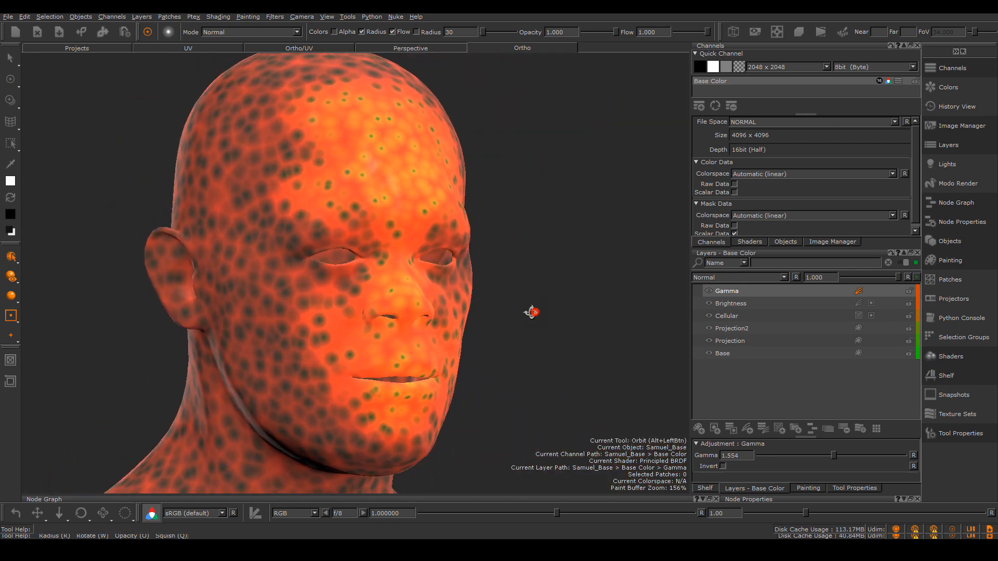
pyautogui.keyDown('alt'); pyautogui.moveTo(575, 334); pyautogui.dragTo(513, 298, button='right'); pyautogui.keyUp('alt')
pyautogui.keyDown('alt'); pyautogui.moveTo(514, 298); pyautogui.dragTo(543, 292, button='middle'); pyautogui.keyUp('alt')
pyautogui.keyDown('alt'); pyautogui.moveTo(530, 294); pyautogui.dragTo(537, 296, button='right'); pyautogui.keyUp('alt')
pyautogui.keyDown('alt'); pyautogui.moveTo(538, 298); pyautogui.dragTo(574, 305, button='middle'); pyautogui.keyUp('alt')
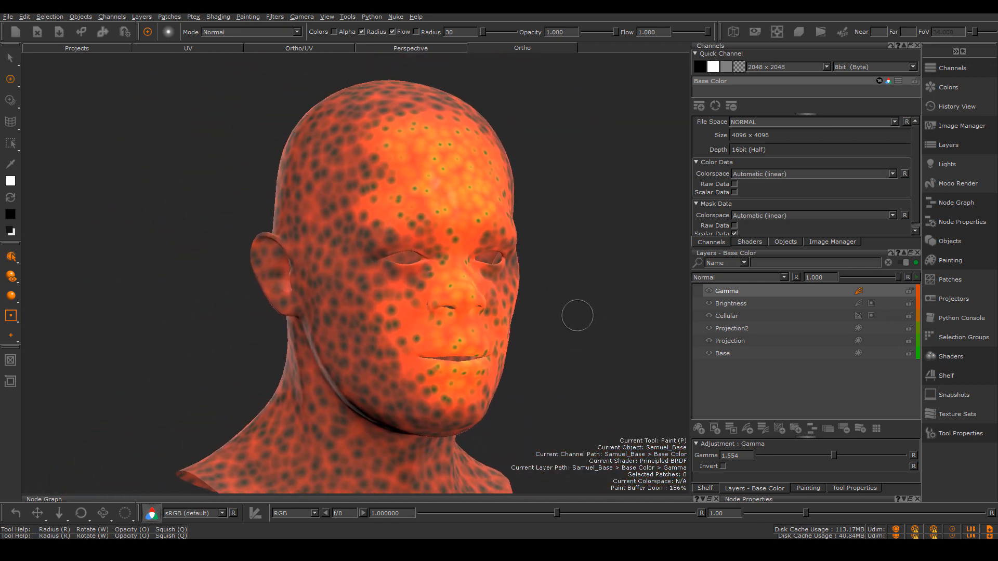
pyautogui.keyDown('alt'); pyautogui.moveTo(597, 340); pyautogui.dragTo(467, 316); pyautogui.keyUp('alt')
pyautogui.keyDown('alt'); pyautogui.moveTo(450, 309); pyautogui.dragTo(477, 317, button='right'); pyautogui.keyUp('alt')
pyautogui.keyDown('alt'); pyautogui.moveTo(477, 317); pyautogui.dragTo(489, 318, button='middle'); pyautogui.keyUp('alt')
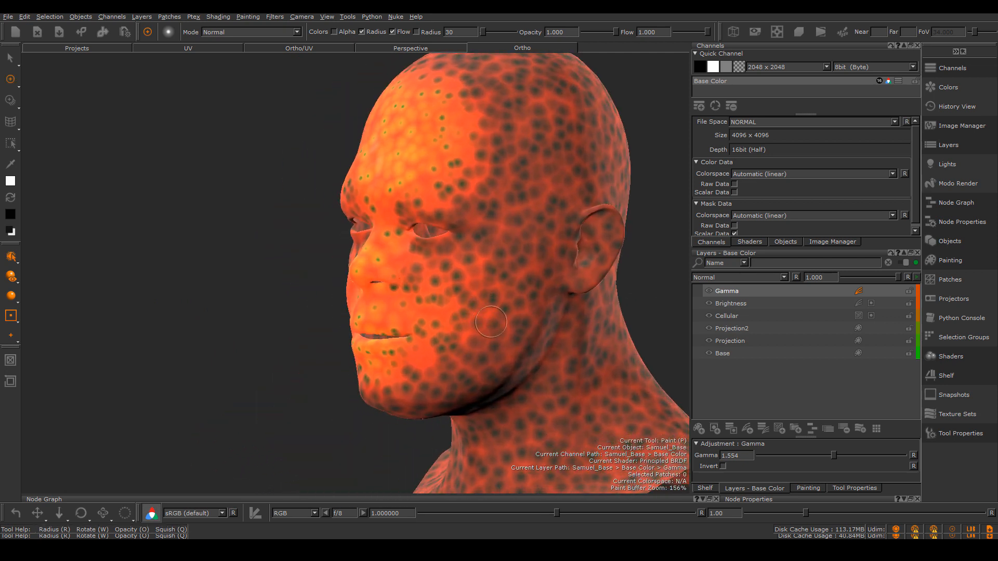
pyautogui.keyDown('alt'); pyautogui.moveTo(519, 327); pyautogui.dragTo(489, 321, button='right'); pyautogui.keyUp('alt')
pyautogui.keyDown('alt'); pyautogui.moveTo(489, 321); pyautogui.dragTo(490, 313, button='middle'); pyautogui.keyUp('alt')
pyautogui.moveTo(491, 313)
pyautogui.keyDown('alt'); pyautogui.mouseDown()
pyautogui.moveTo(468, 258)
pyautogui.moveTo(566, 314)
pyautogui.moveTo(515, 295)
pyautogui.mouseUp(); pyautogui.keyUp('alt')
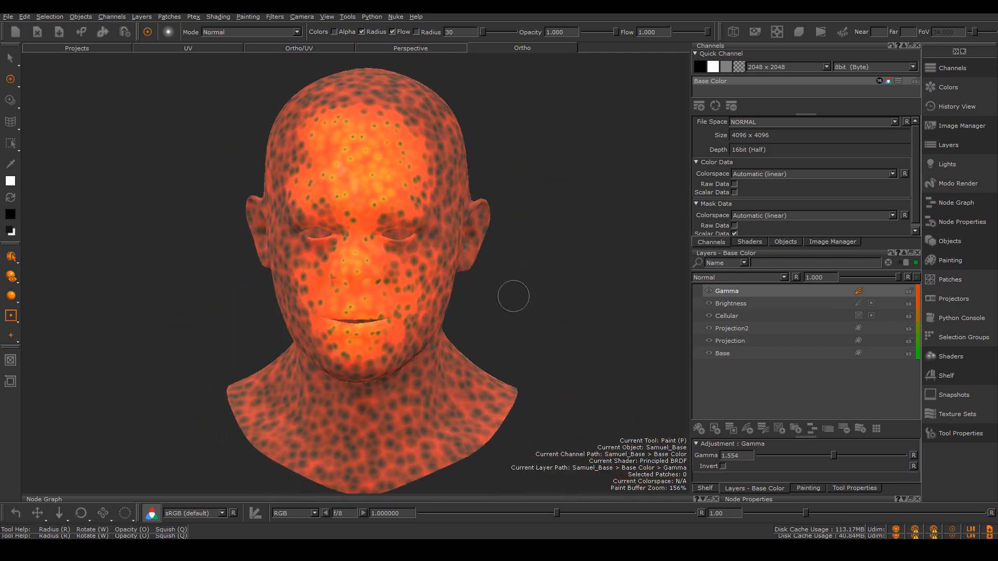
pyautogui.keyDown('alt'); pyautogui.moveTo(512, 294); pyautogui.dragTo(537, 325, button='right'); pyautogui.keyUp('alt')
pyautogui.keyDown('alt'); pyautogui.moveTo(512, 321); pyautogui.dragTo(523, 328, button='middle'); pyautogui.keyUp('alt')
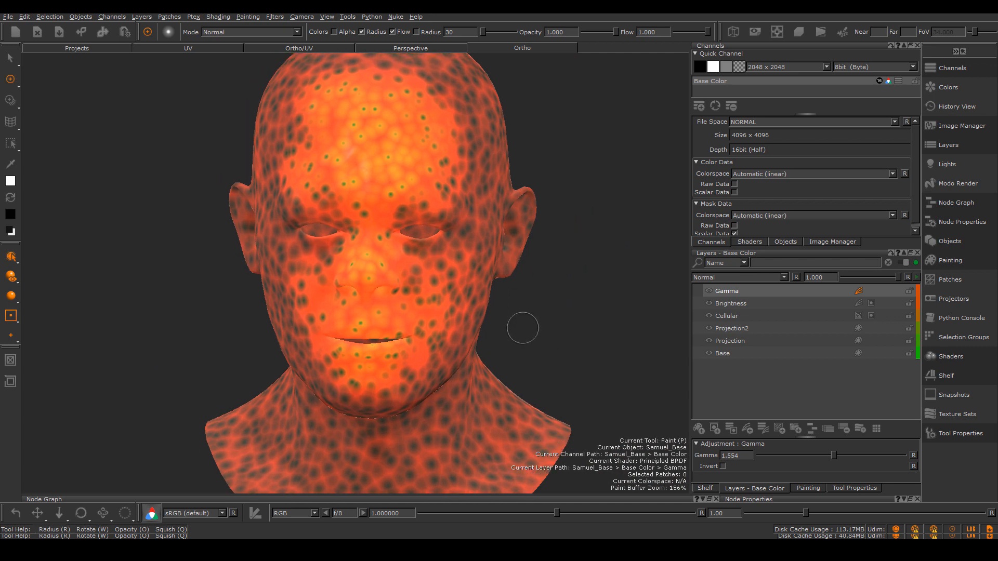
pyautogui.keyDown('alt'); pyautogui.moveTo(489, 344); pyautogui.dragTo(473, 294); pyautogui.keyUp('alt')
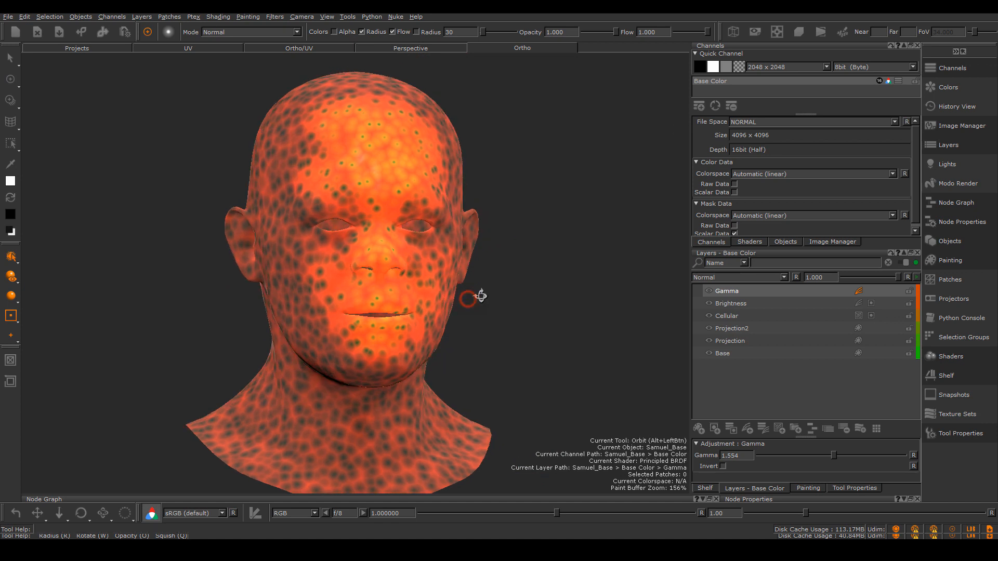
pyautogui.keyDown('alt'); pyautogui.moveTo(475, 298); pyautogui.dragTo(519, 296, button='middle'); pyautogui.keyUp('alt')
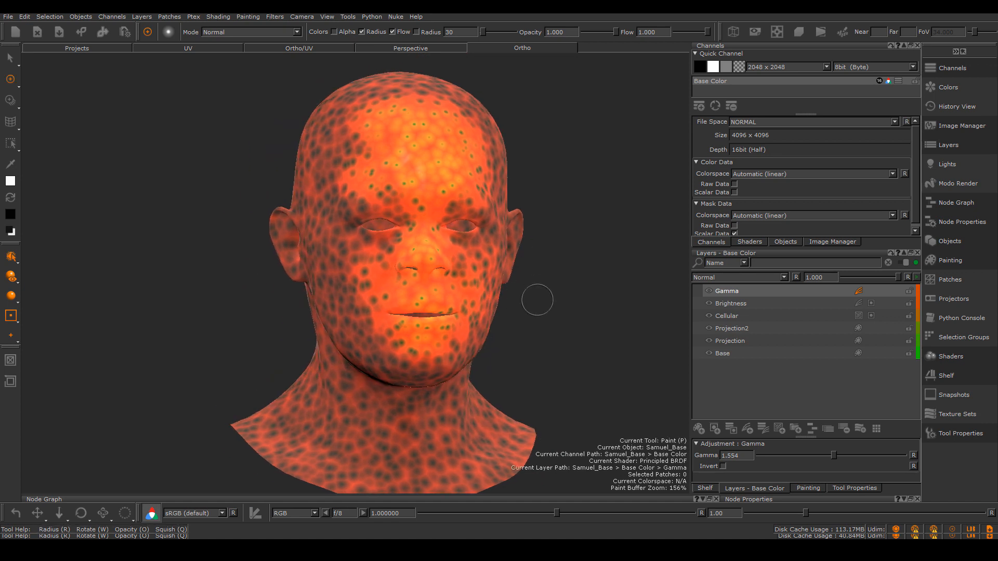
pyautogui.moveTo(531, 325)
pyautogui.keyDown('alt'); pyautogui.mouseDown()
pyautogui.moveTo(553, 326)
pyautogui.moveTo(457, 331)
pyautogui.mouseUp(); pyautogui.keyUp('alt')
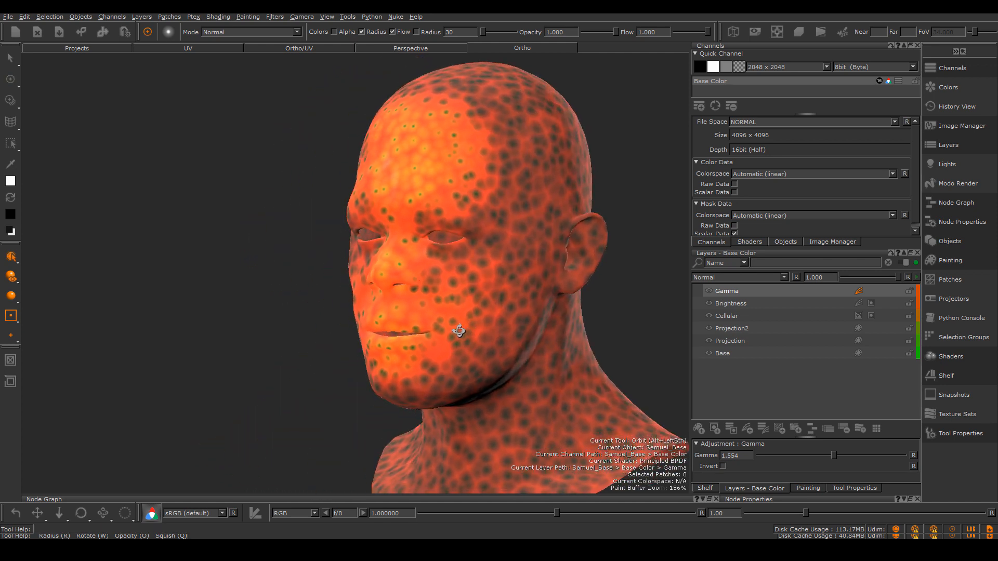
pyautogui.keyDown('alt'); pyautogui.moveTo(595, 322); pyautogui.dragTo(579, 319, button='right'); pyautogui.keyUp('alt')
pyautogui.keyDown('alt'); pyautogui.moveTo(578, 319); pyautogui.dragTo(540, 321, button='middle'); pyautogui.keyUp('alt')
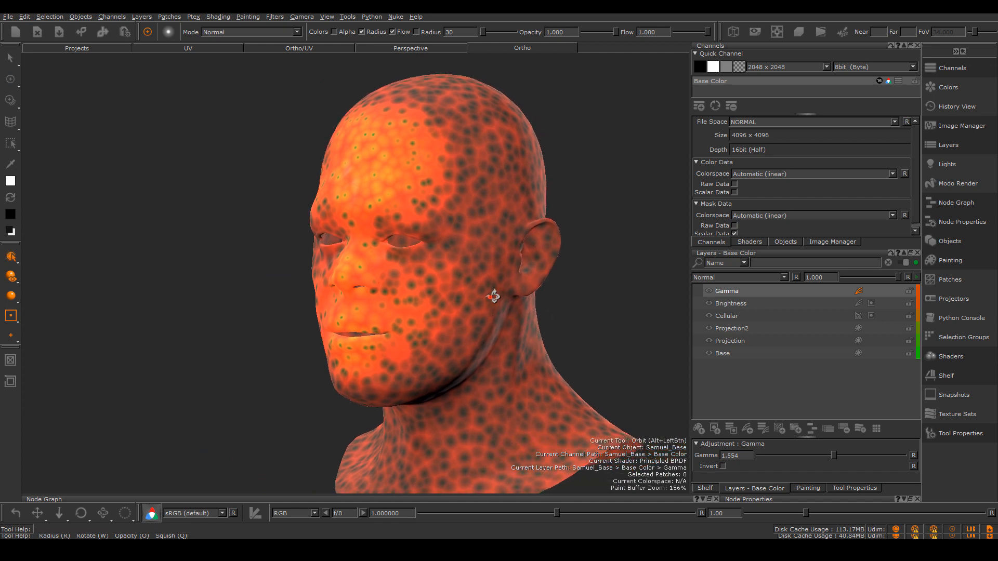
pyautogui.keyDown('alt'); pyautogui.moveTo(495, 294); pyautogui.dragTo(497, 301); pyautogui.keyUp('alt')
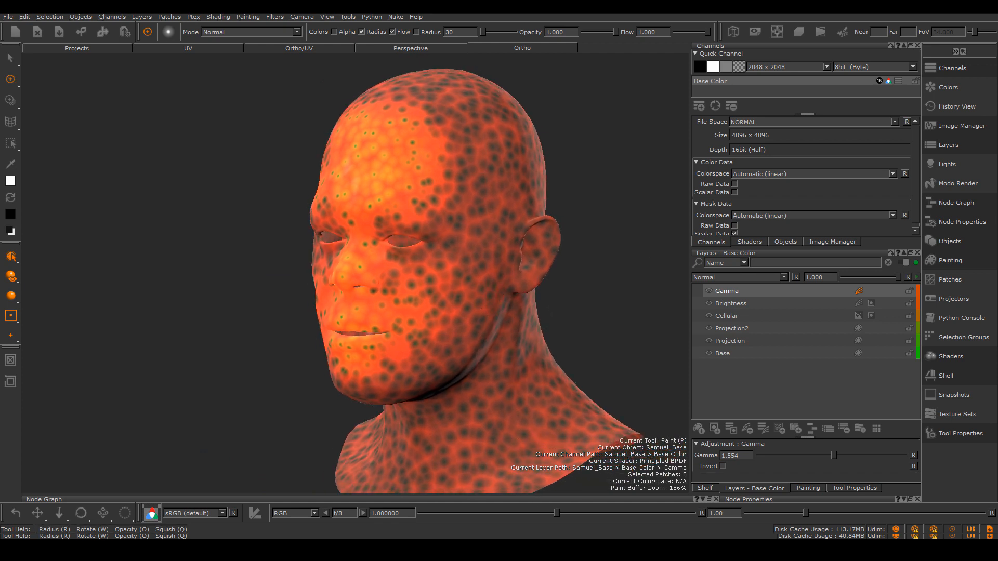